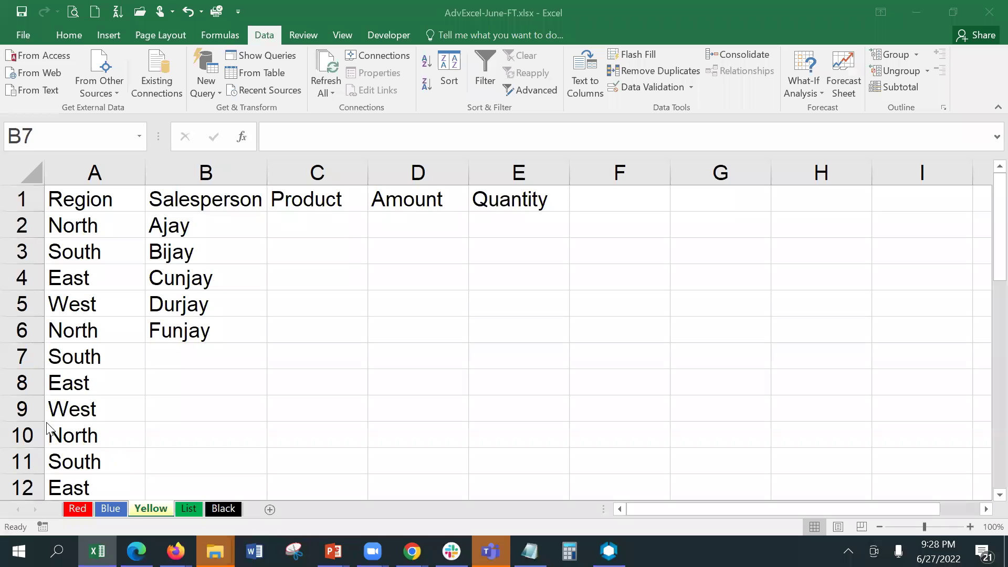
Enter the sixth salesperson's name in B7 below the others.
click(199, 351)
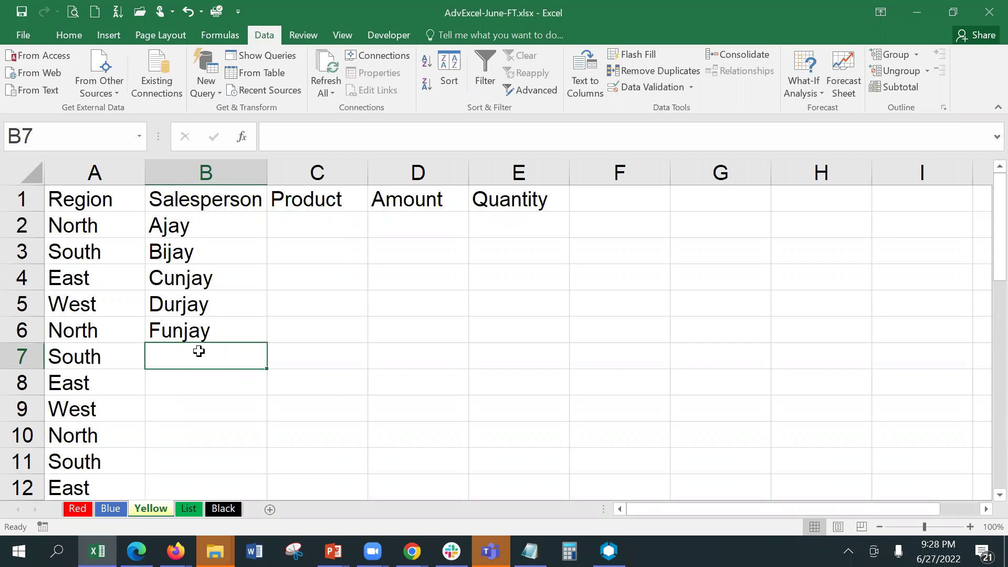
text(Gunjay)
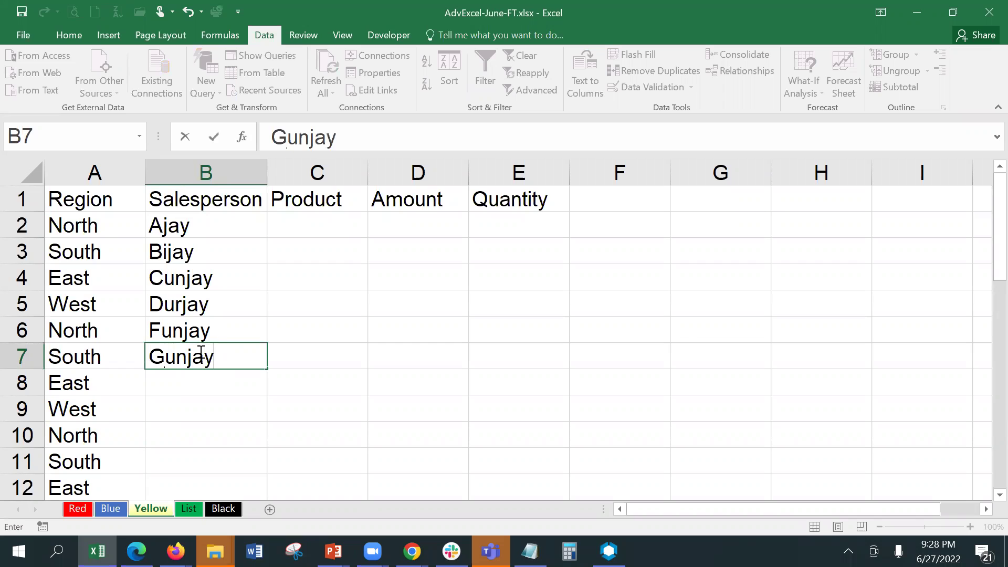
key(Return)
Fill the six salesperson names in B2:B7 down to row 35.
key(Up)
key(Up)
key(Up)
key(Up)
key(Up)
key(Up)
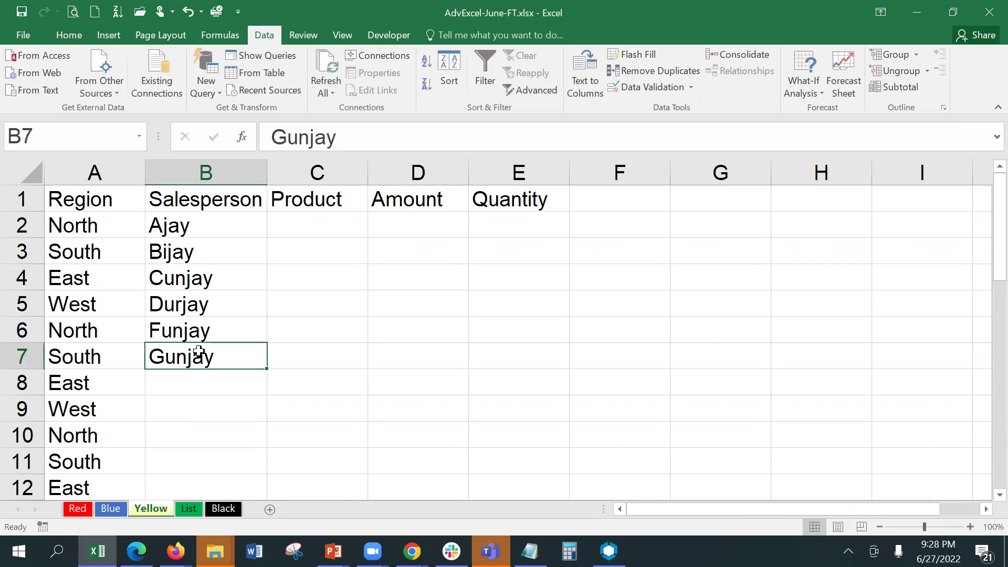
key(shift+Down)
key(shift+Down)
key(shift+Down)
key(shift+Down)
key(shift+Down)
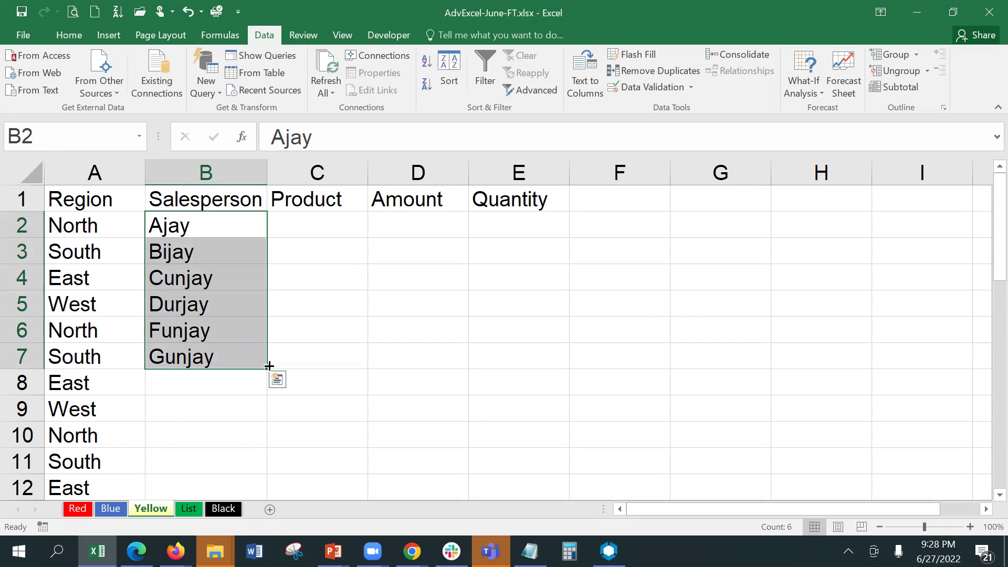
drag(267, 369, 236, 392)
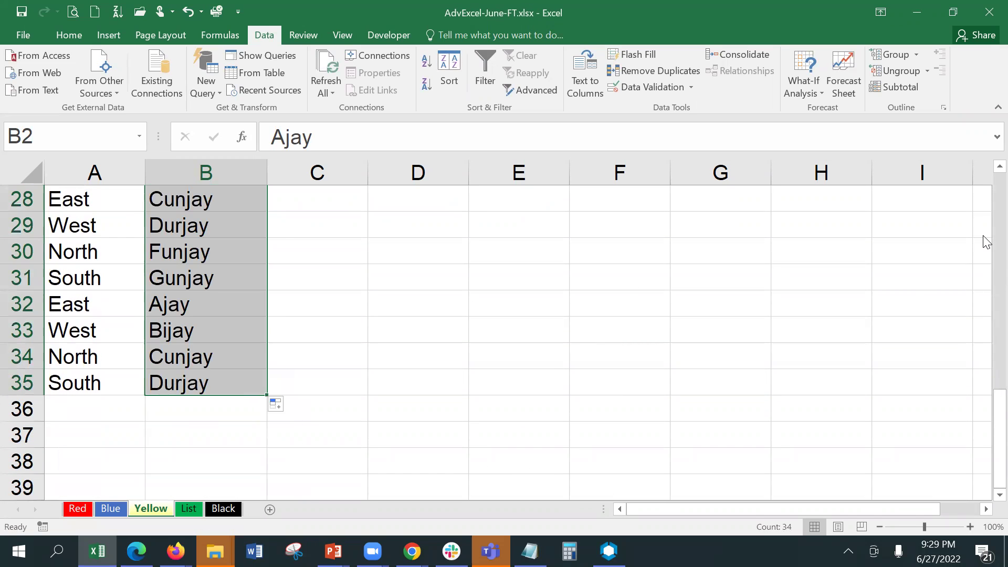
scroll(987, 207, up, 9)
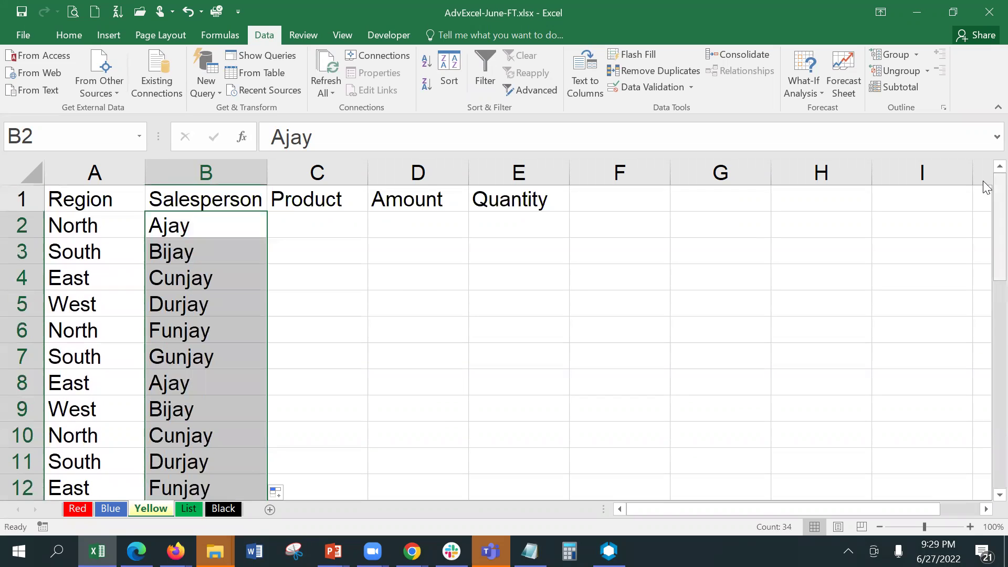
Enter Chocolates, Namkeen, Sweets and Biscuits in C2:C5.
click(324, 222)
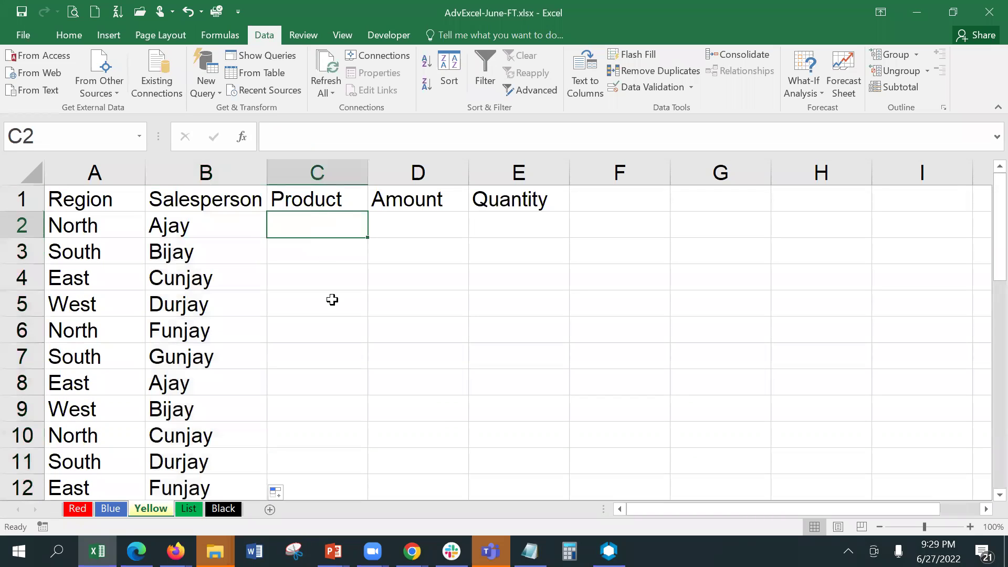
text(C)
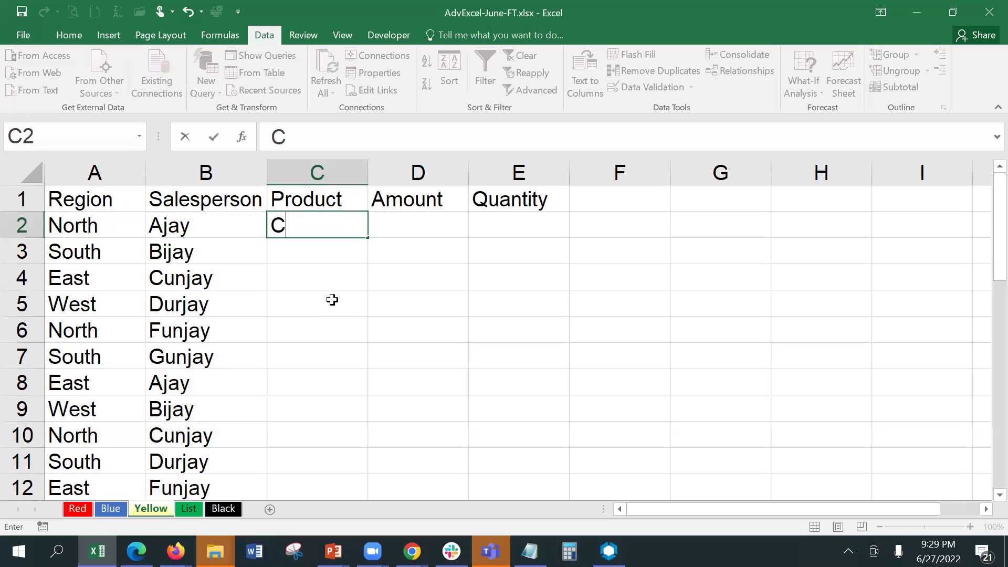
text(hocolates)
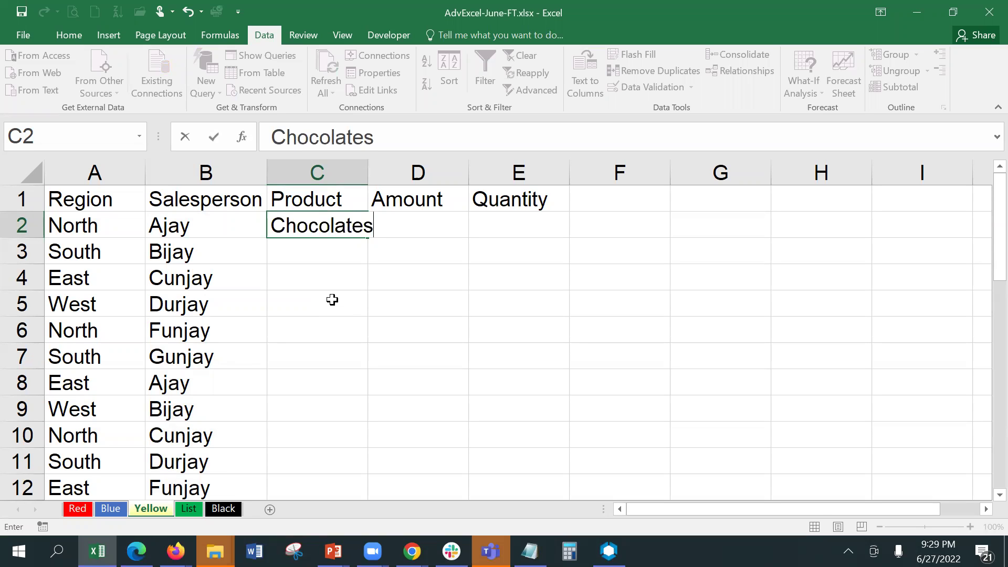
key(Return)
text(Namkeen)
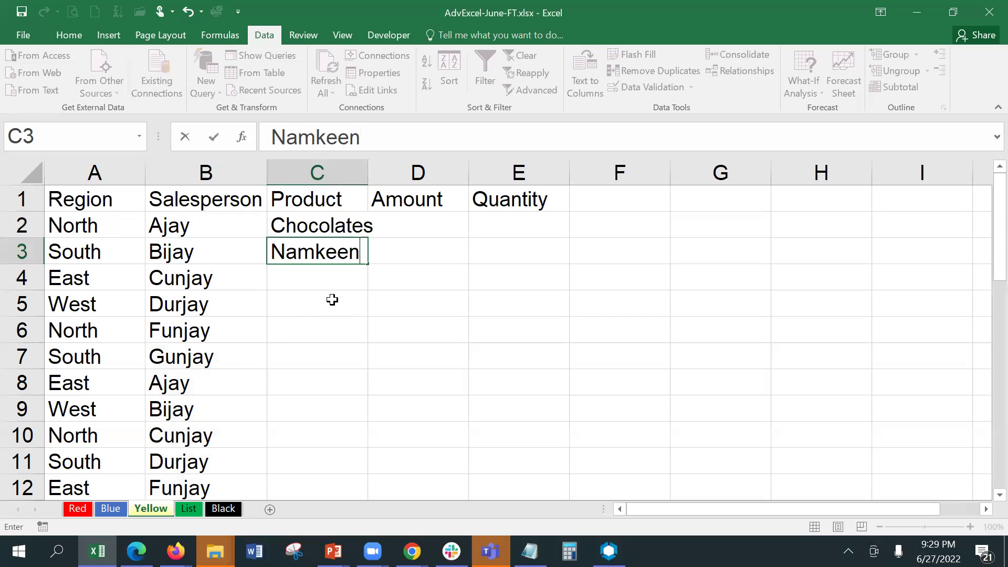
key(Return)
text(Sweets)
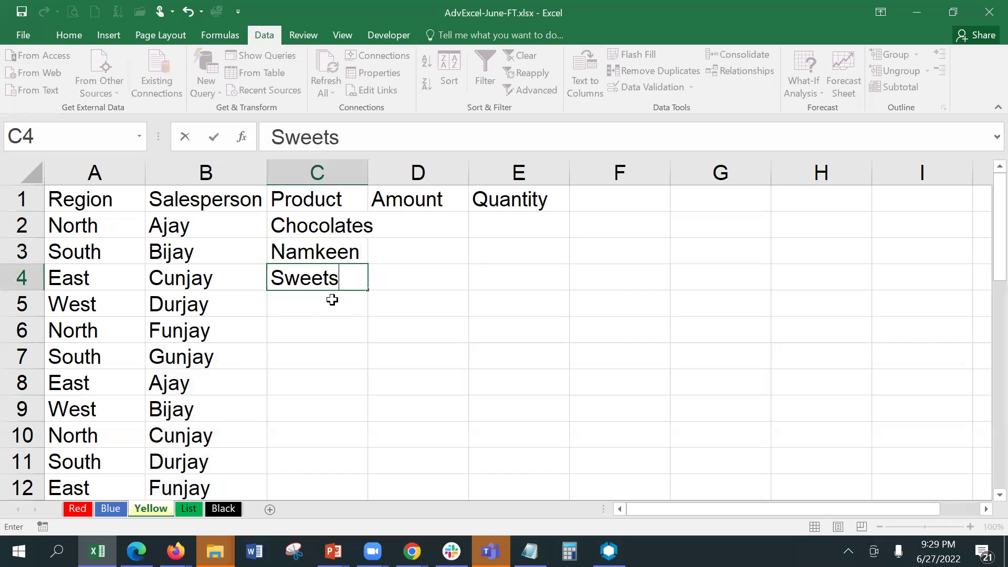
key(Return)
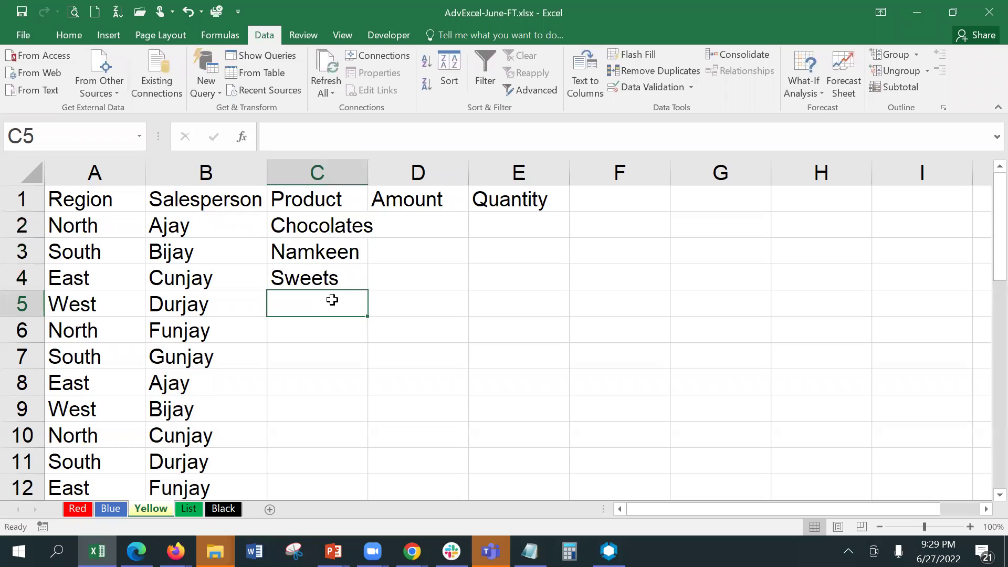
text(Biscuits)
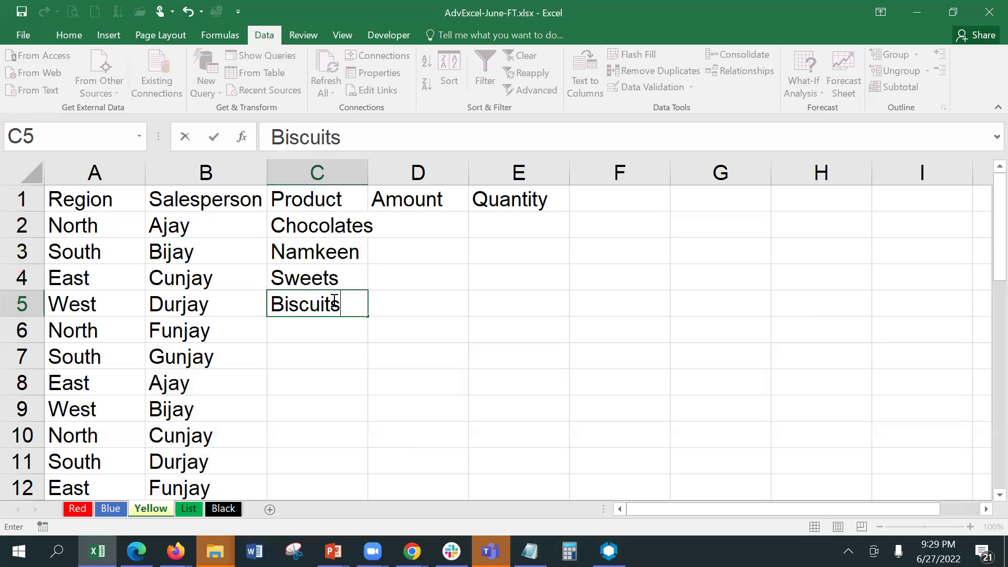
key(Return)
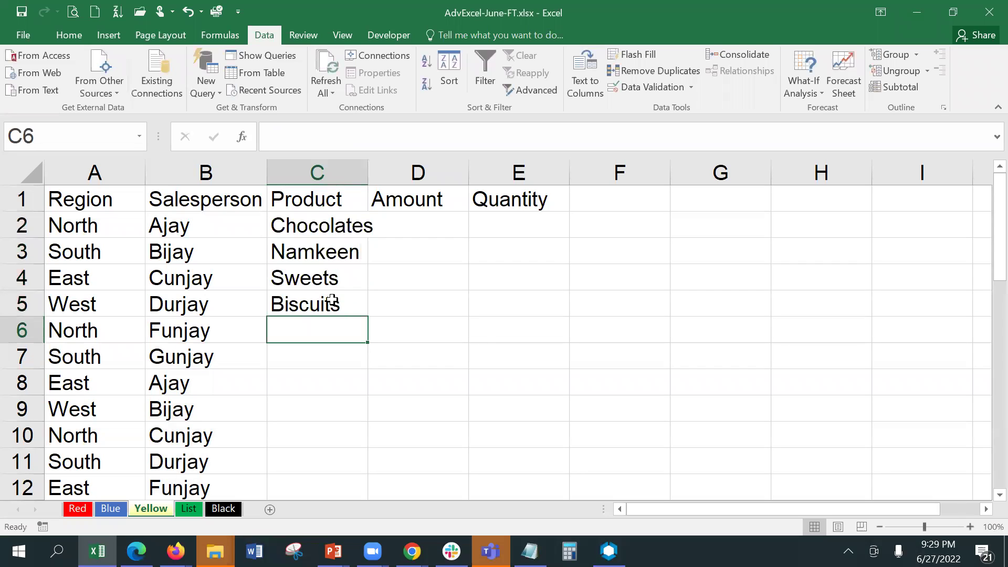
Fill the four product names down the Product column to row 35.
key(Up)
key(Up)
key(Up)
key(Up)
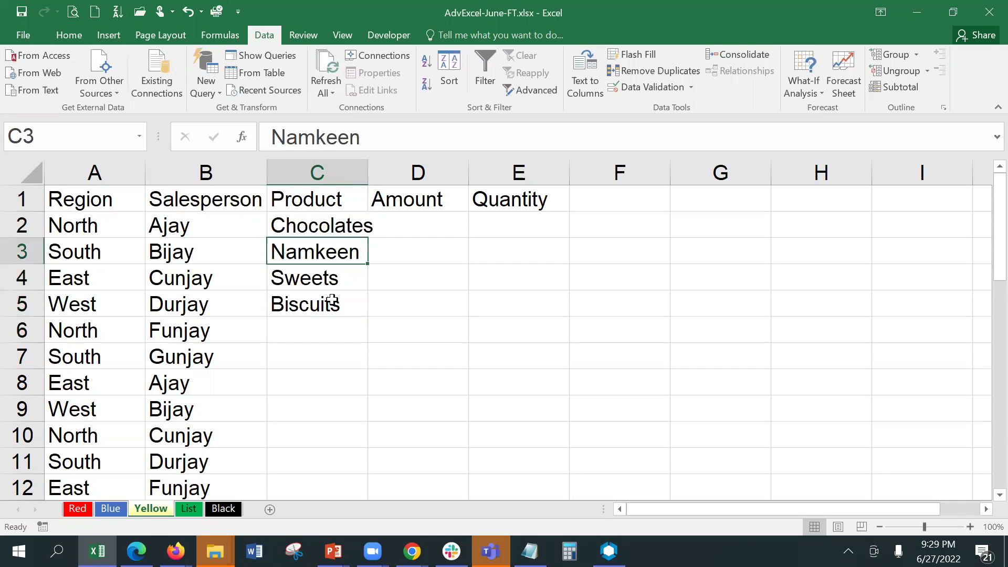
shift+click(326, 304)
drag(366, 317, 347, 451)
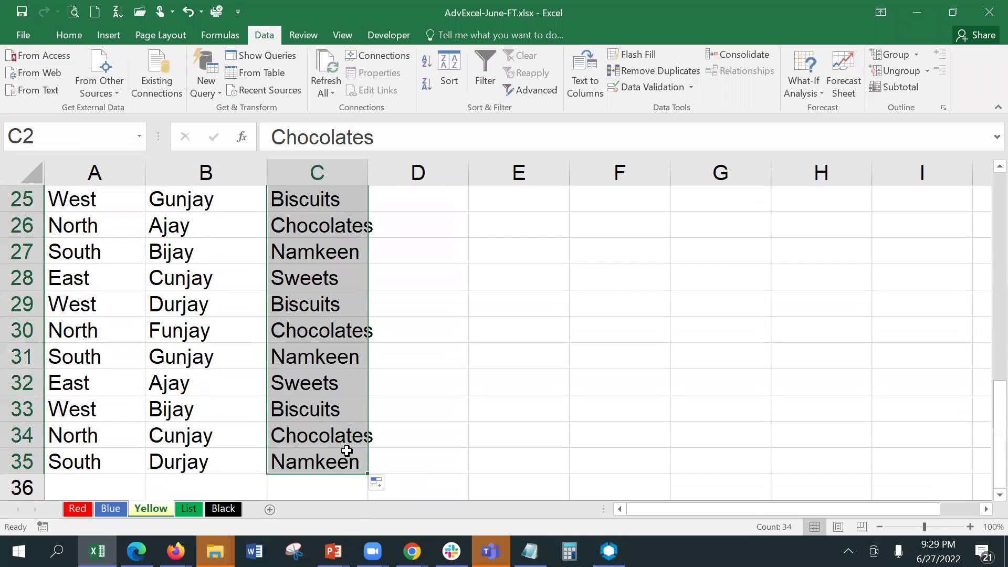
key(Right)
key(Up)
Enter 10000 in D2 and 1200 in E2.
key(Down)
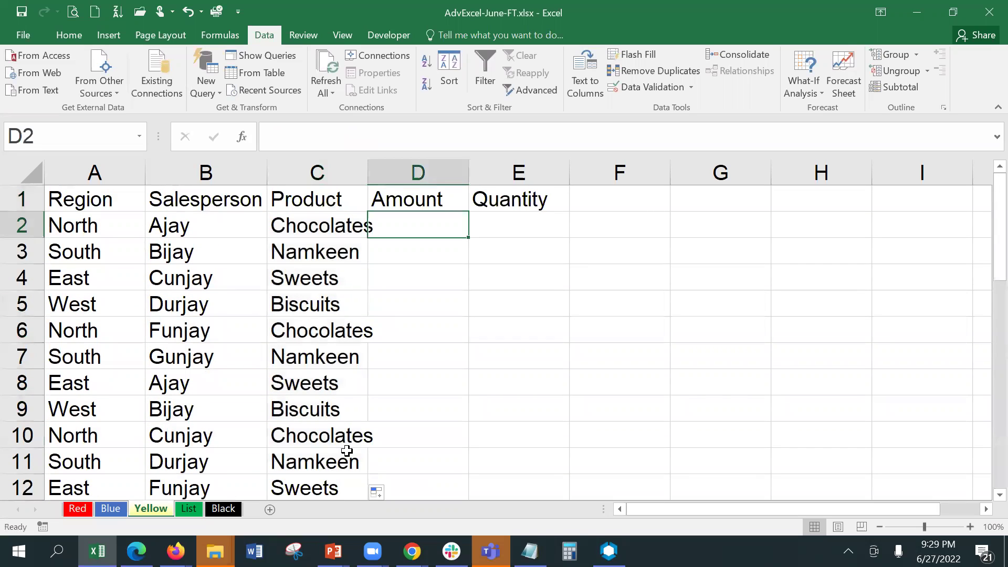
text(10000)
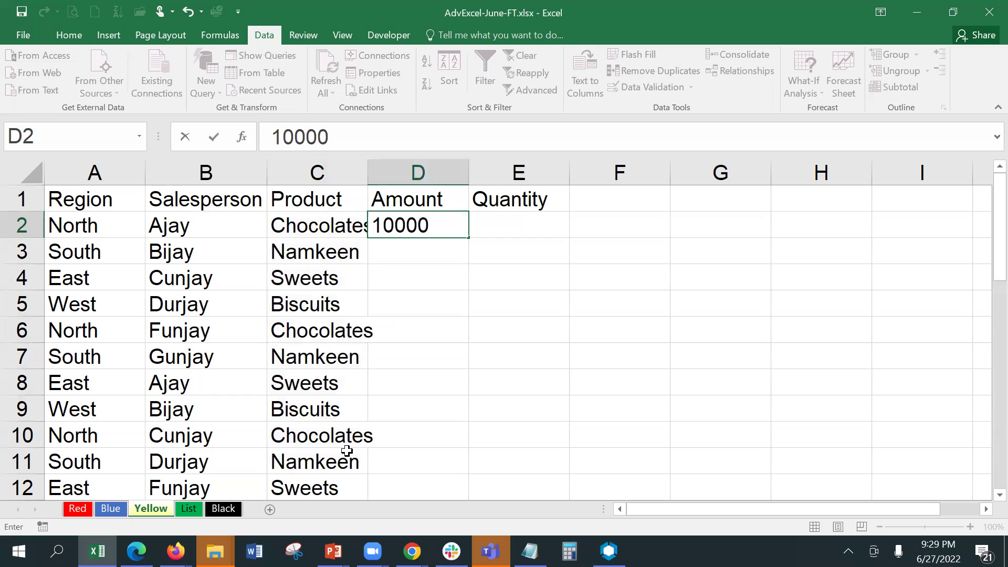
key(Tab)
text(1)
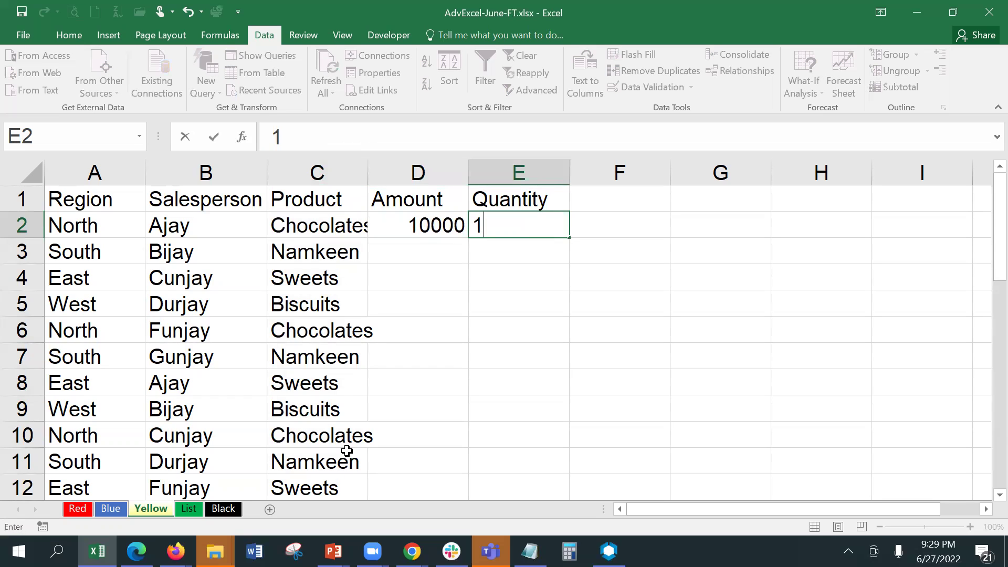
text(200)
key(Left)
Fill D2:E35 as a series with step value 1000 using Home > Fill > Series.
key(Right)
key(Left)
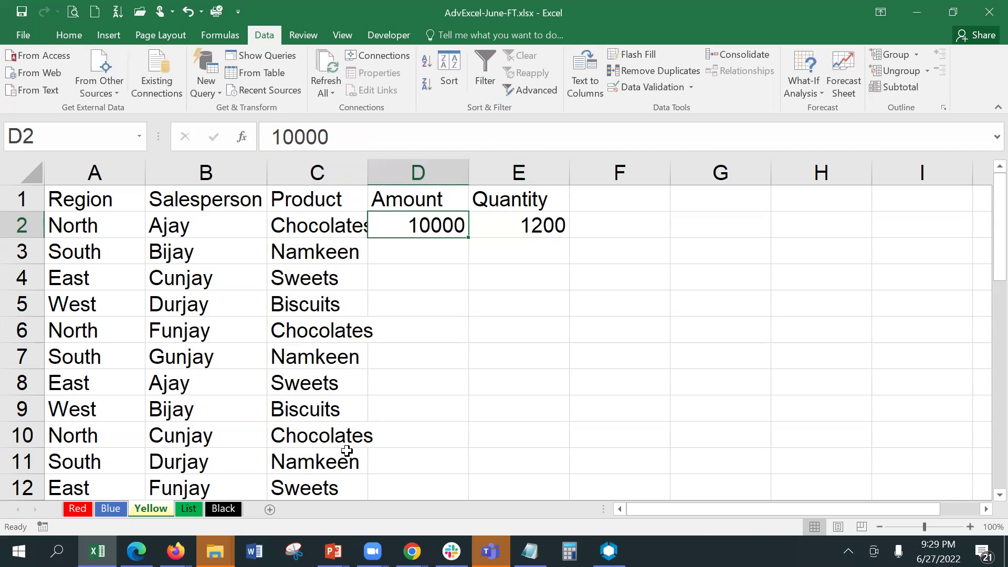
key(shift+Right)
key(shift+Down)
key(shift+Down)
key(shift+Down)
key(shift+Down)
key(shift+Down)
key(shift+Down)
key(shift+Down)
key(shift+Down)
key(shift+Down)
key(shift+Down)
key(shift+Down)
key(shift+Down)
key(shift+Down)
key(shift+Down)
key(shift+Down)
key(shift+Down)
key(shift+Down)
key(shift+Down)
key(shift+Down)
key(shift+Down)
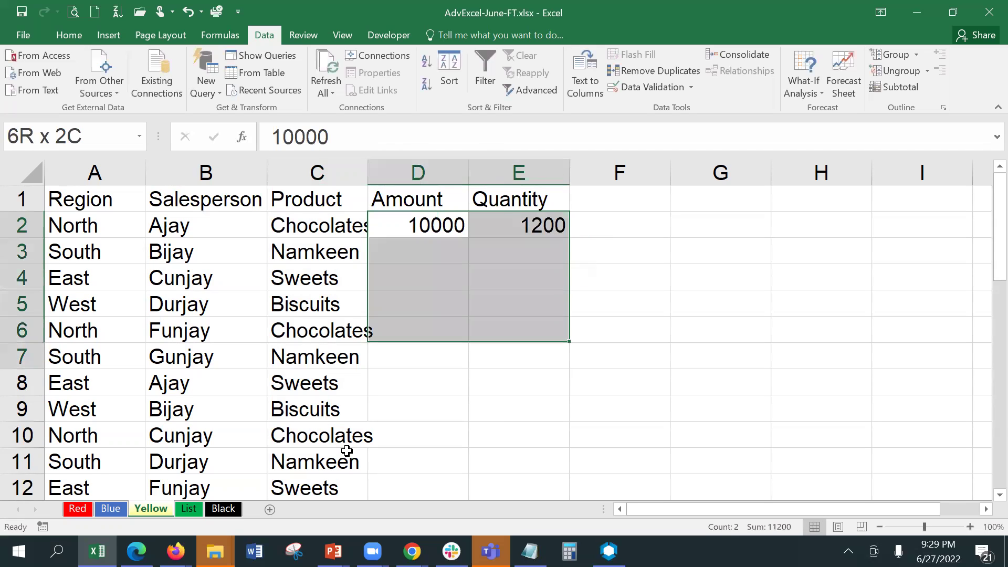
key(shift+Down)
key(shift+Down)
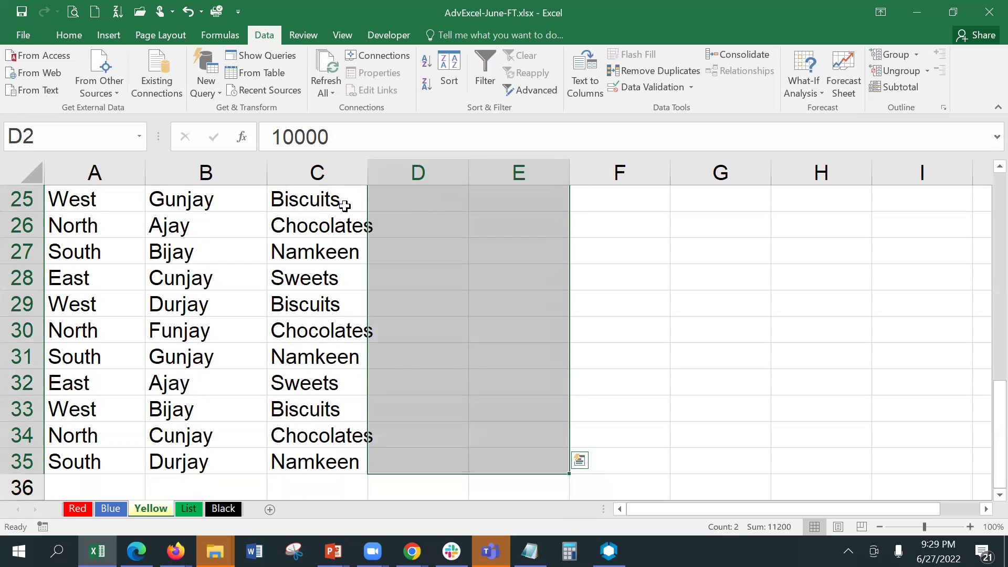
click(82, 33)
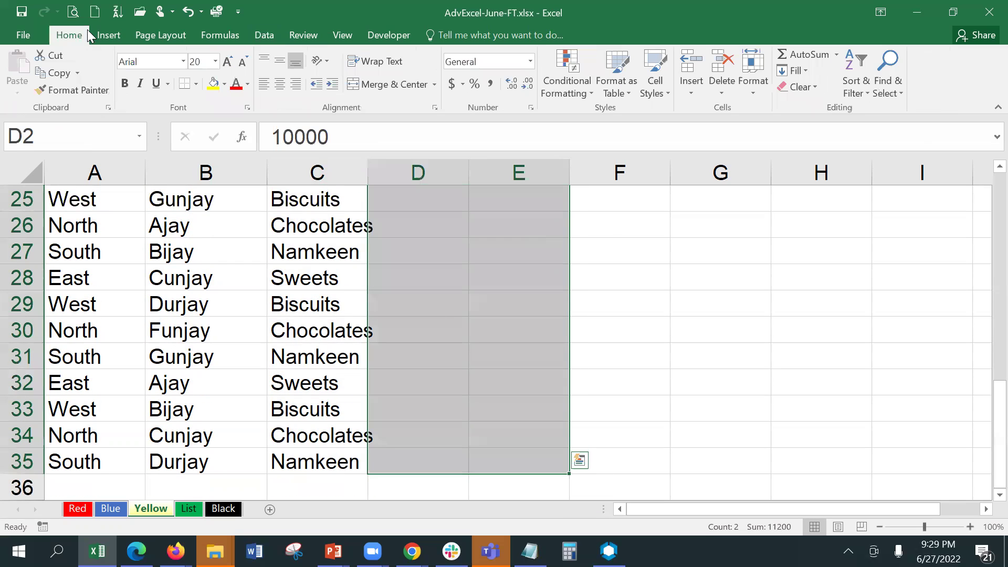
click(798, 71)
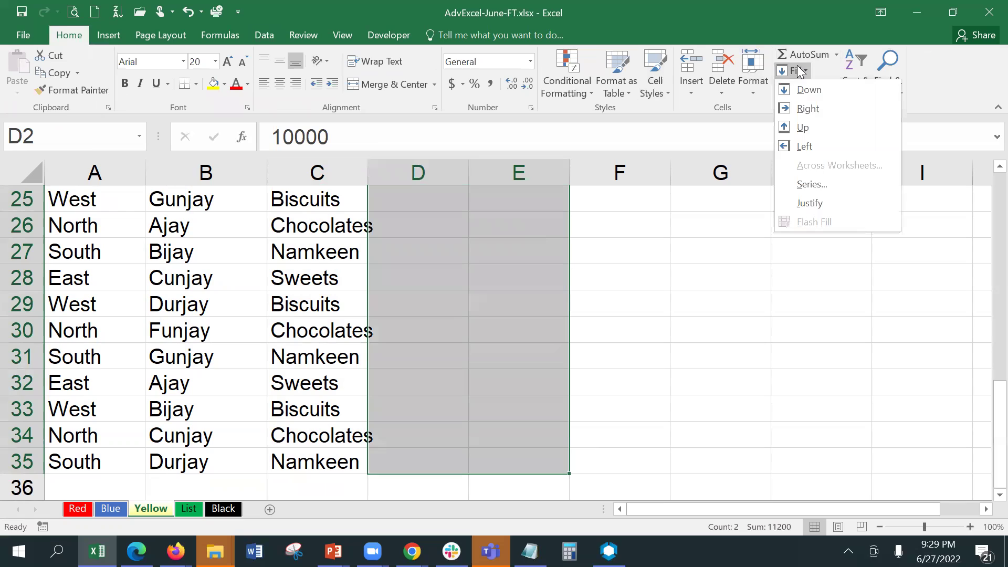
click(811, 184)
text(1)
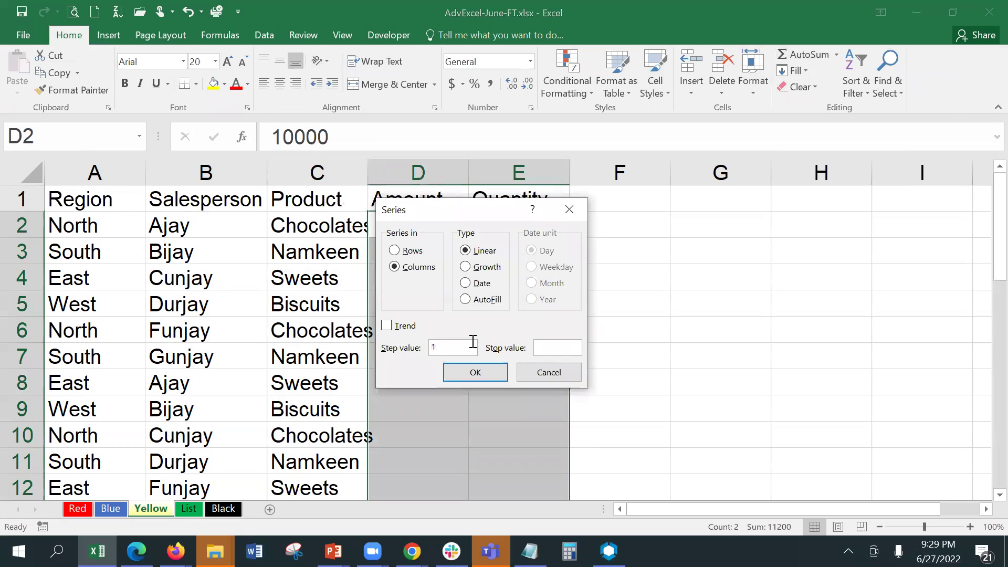
text(000)
key(Return)
click(508, 331)
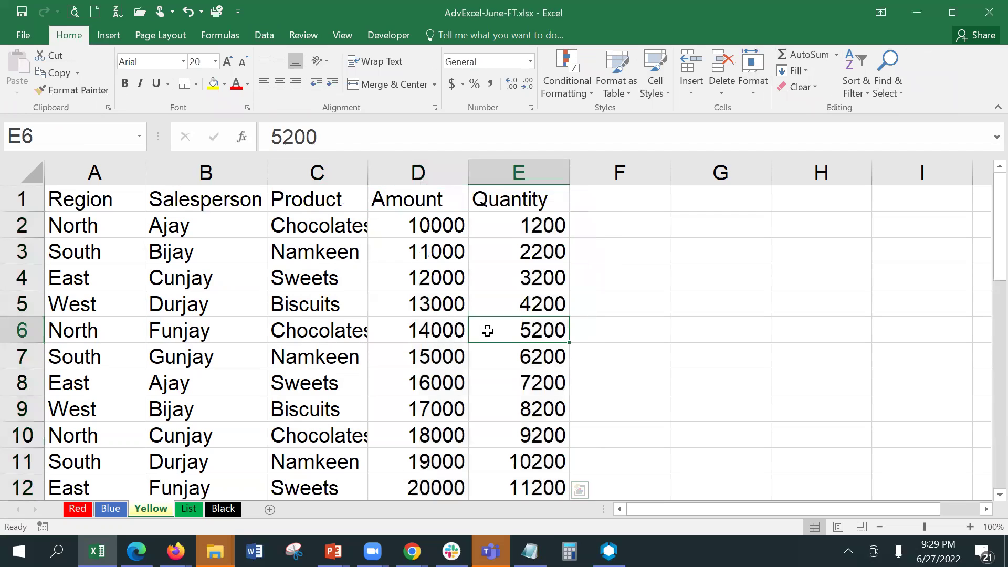
key(Up)
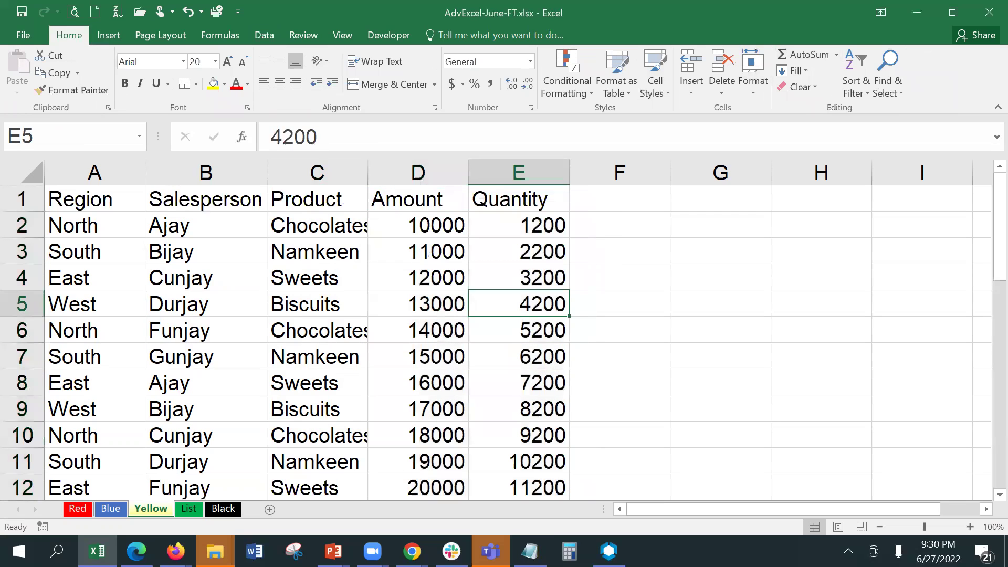
key(Up)
key(Up)
key(Left)
key(Left)
key(Left)
key(Left)
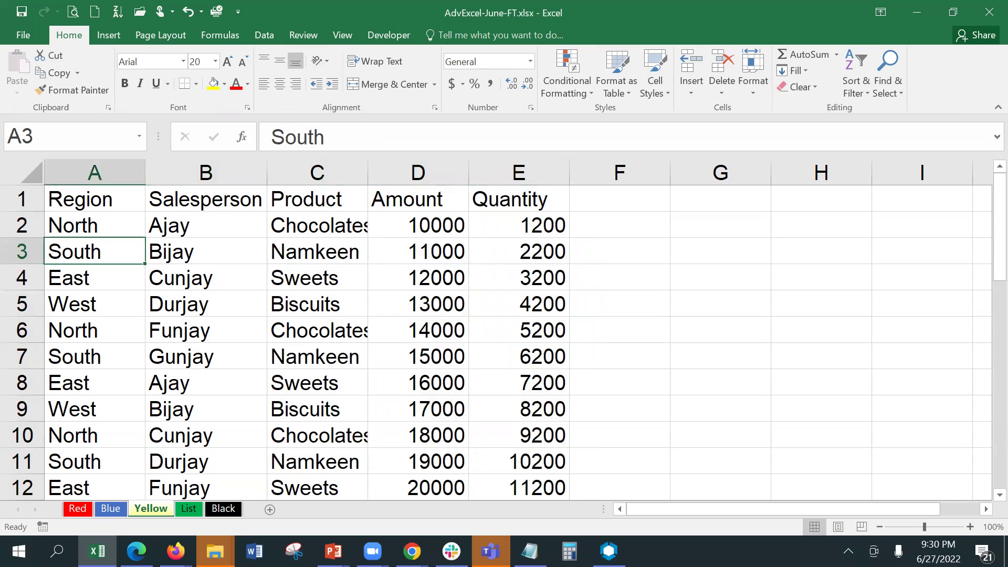
Sort the rows by Region A to Z, then Z to A so West rows lead.
key(Up)
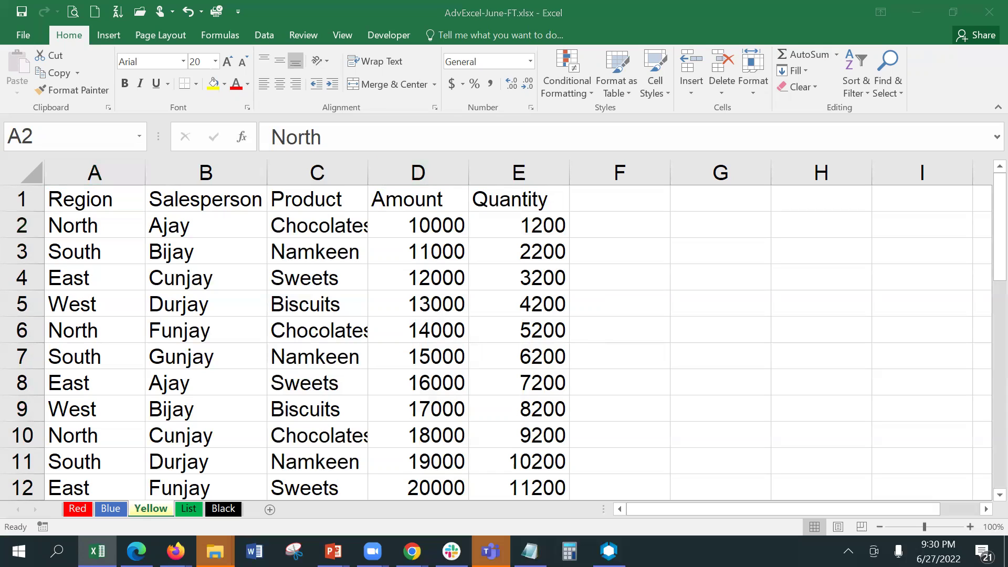
click(59, 224)
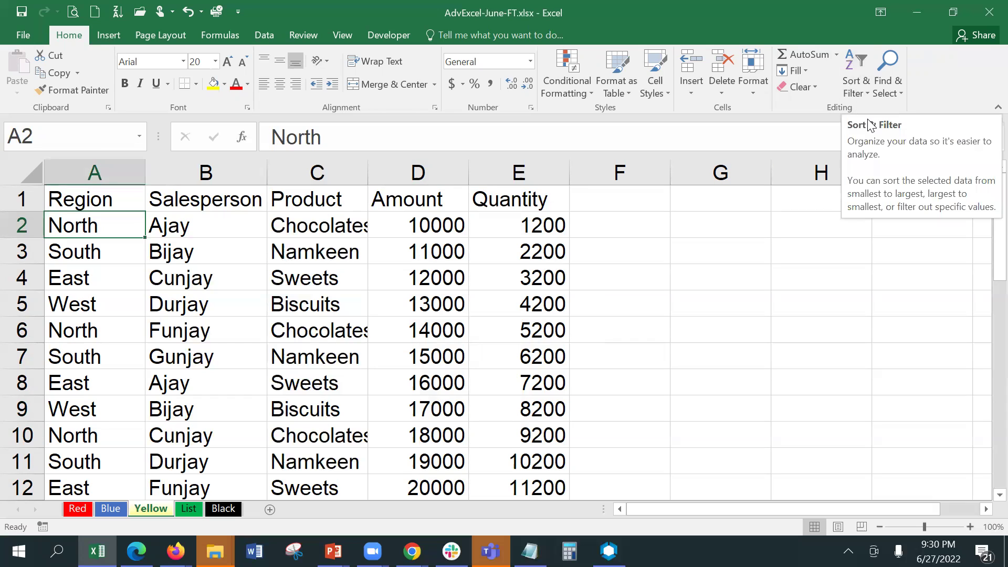
click(856, 88)
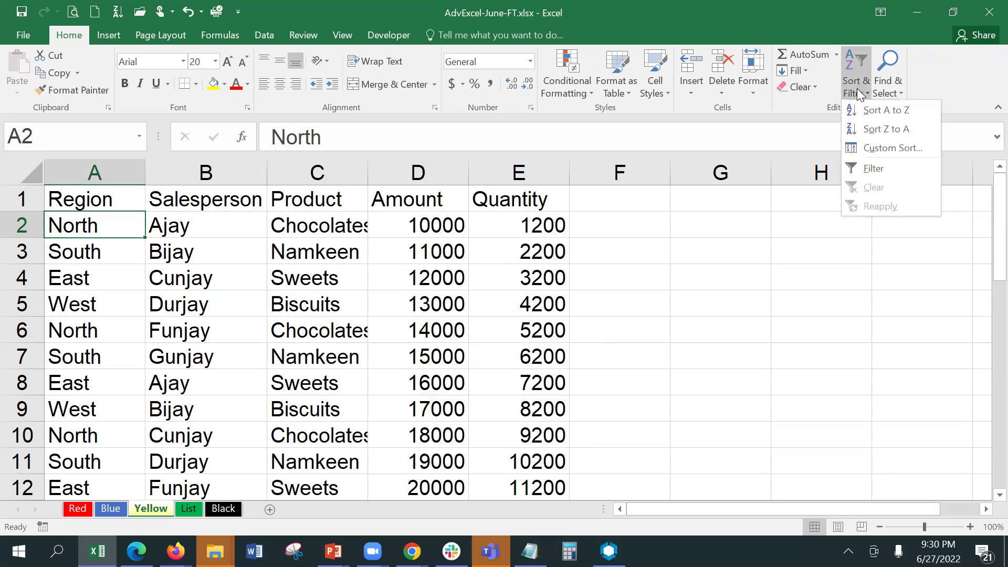
click(866, 111)
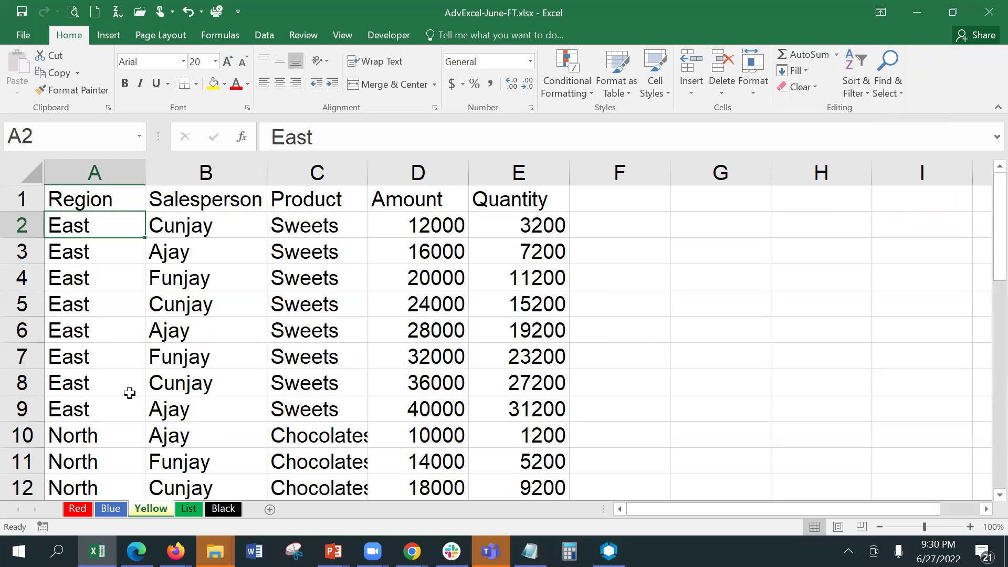
click(855, 83)
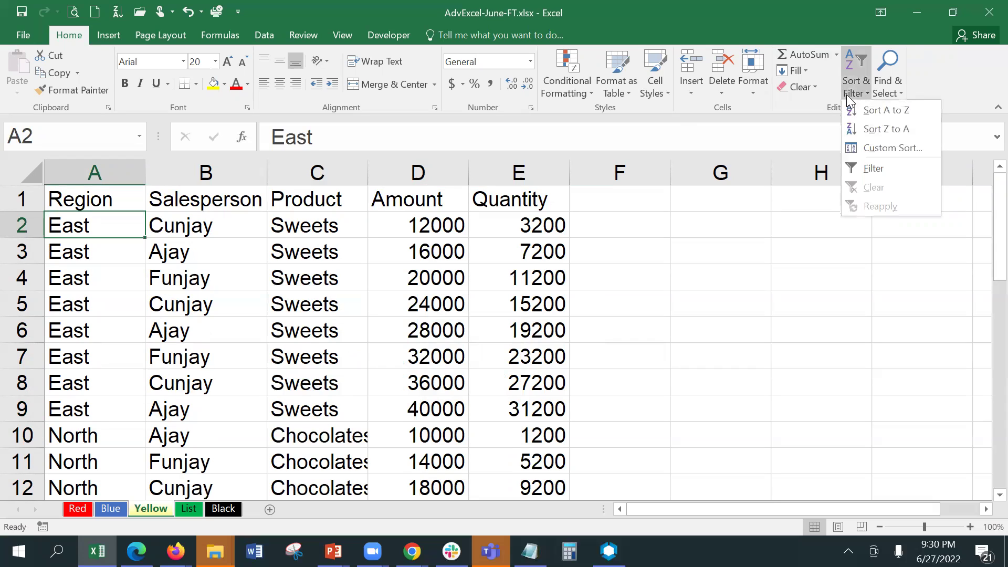
click(866, 129)
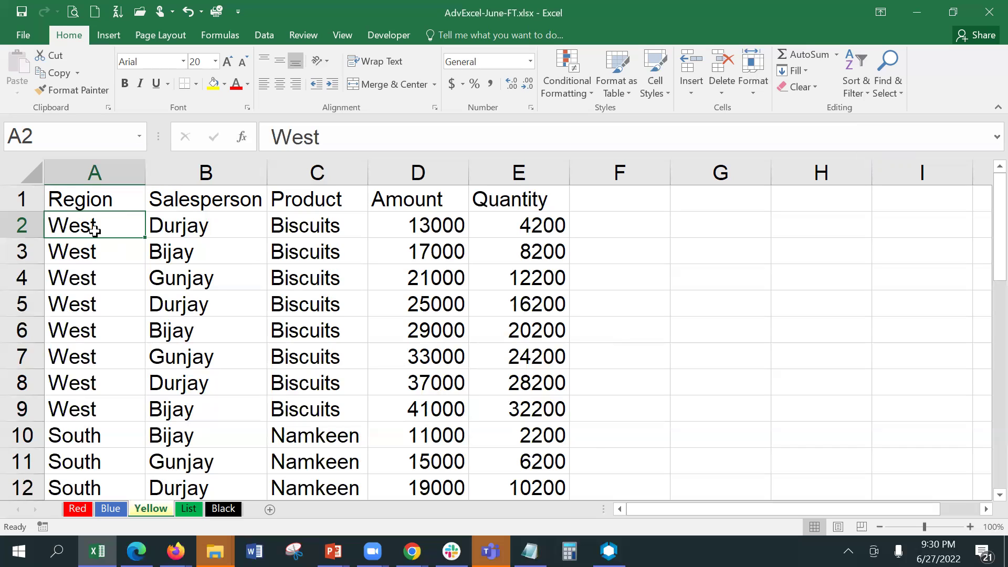
click(173, 229)
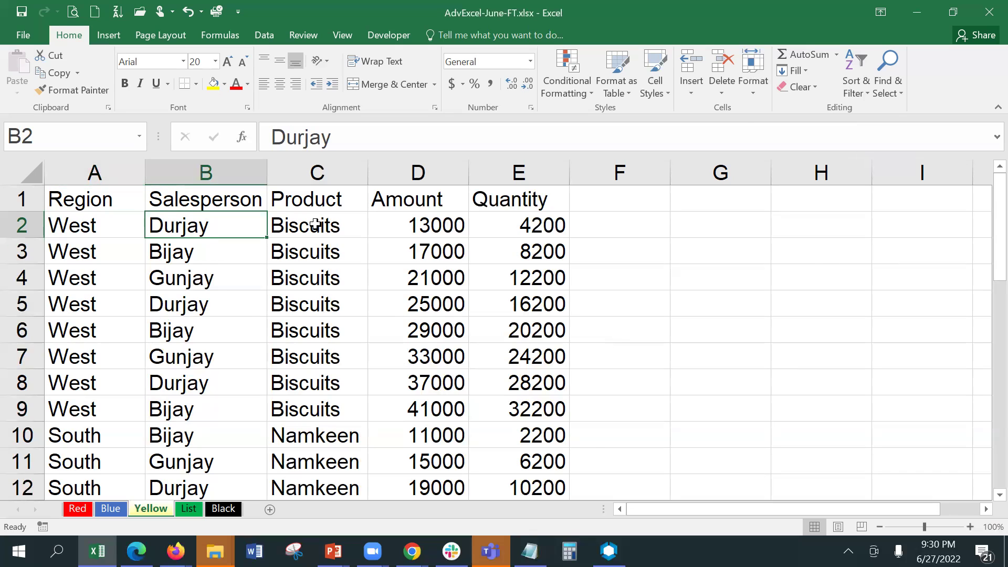
Sort the rows A to Z by Salesperson, then A to Z by Product.
click(854, 88)
click(871, 110)
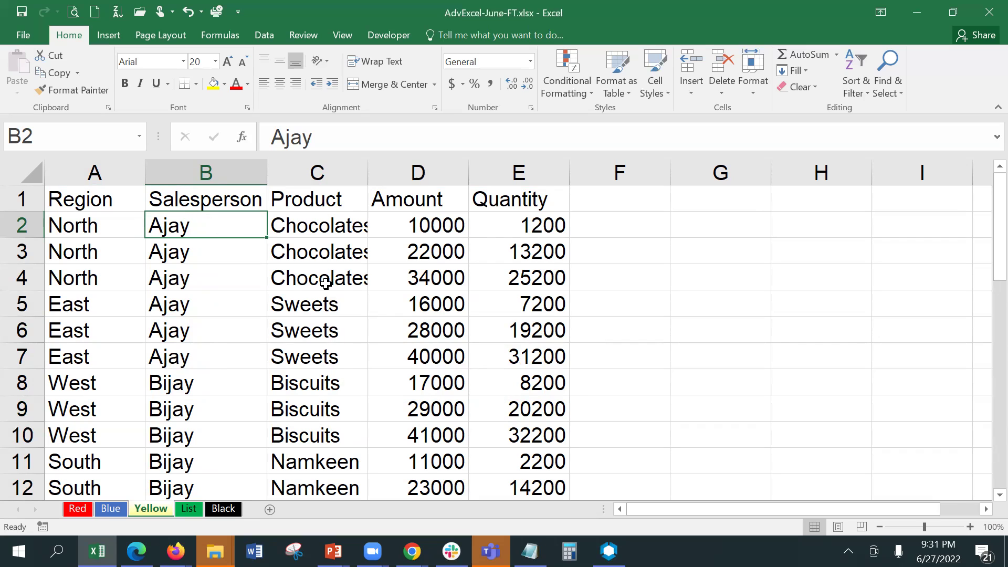
click(284, 225)
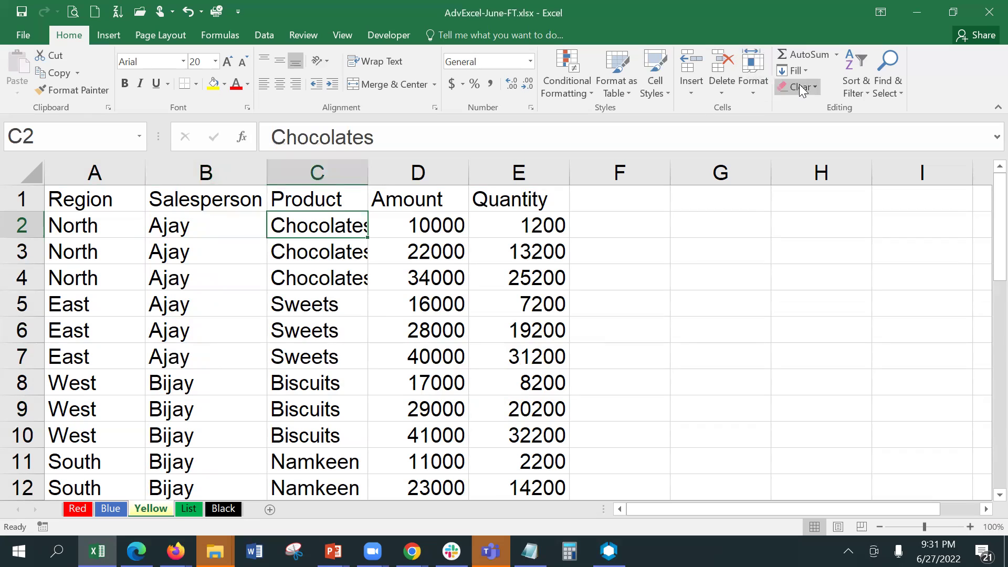
click(856, 84)
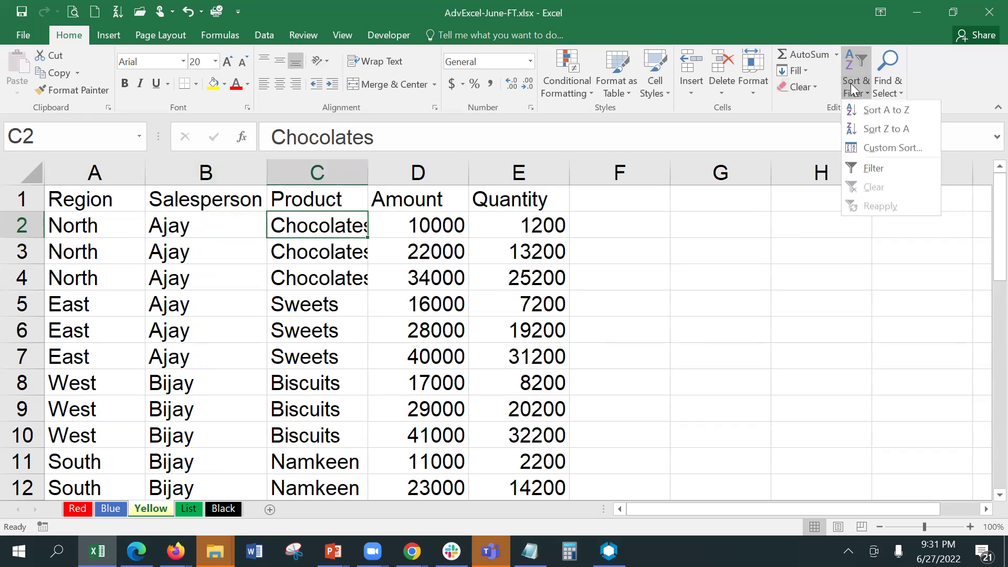
click(878, 117)
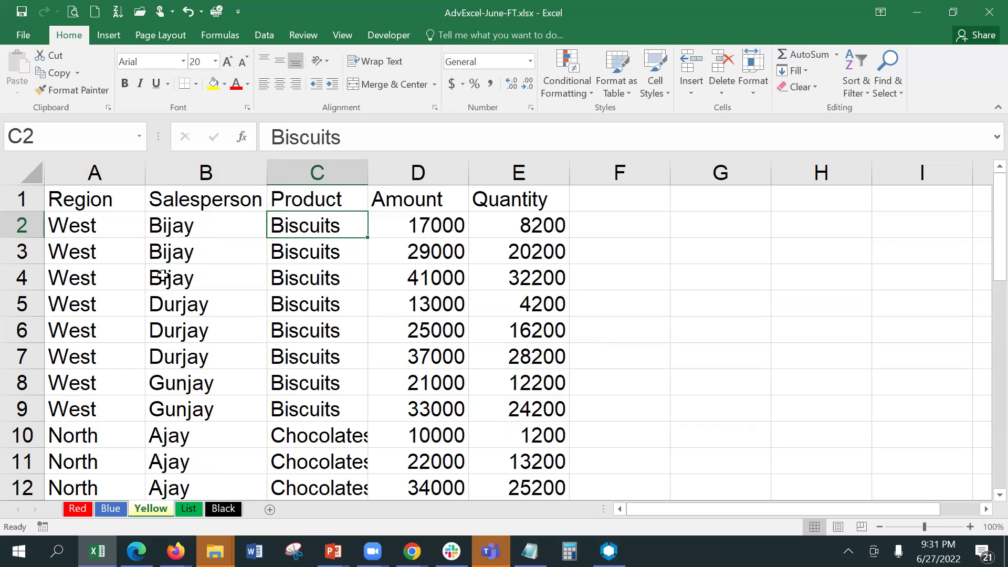
click(416, 230)
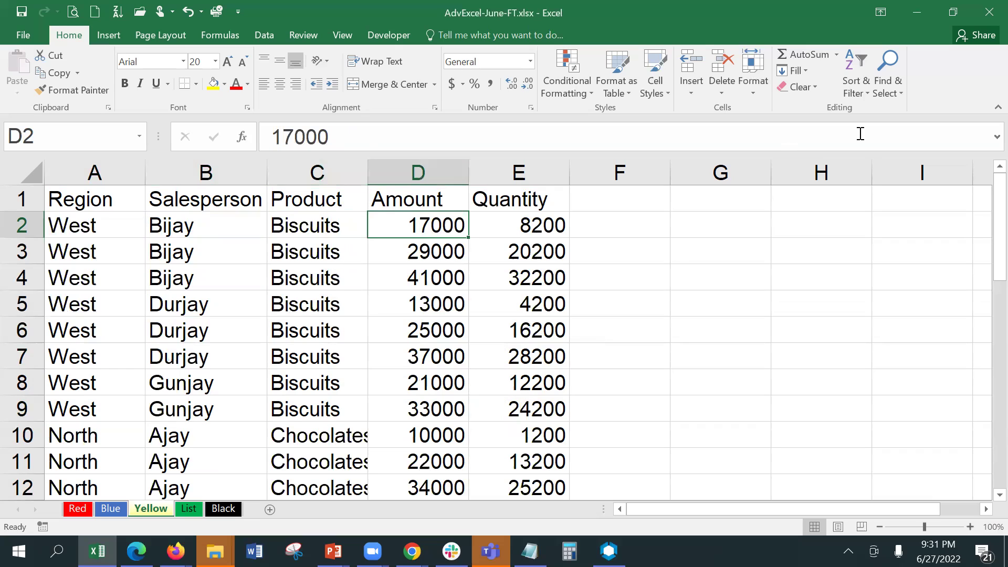
From the Data tab, sort the rows by Amount smallest to largest, then largest to smallest.
click(855, 98)
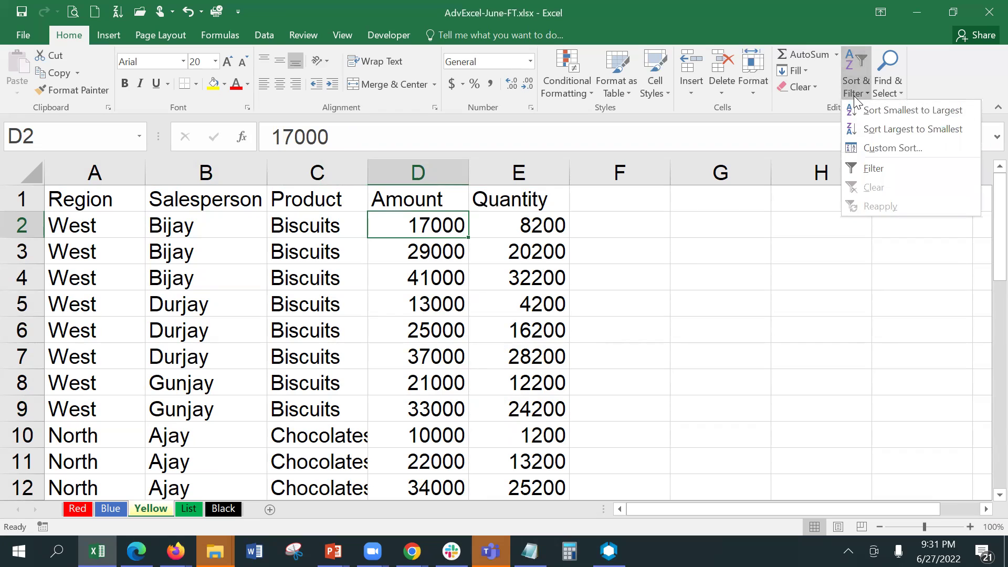
click(265, 35)
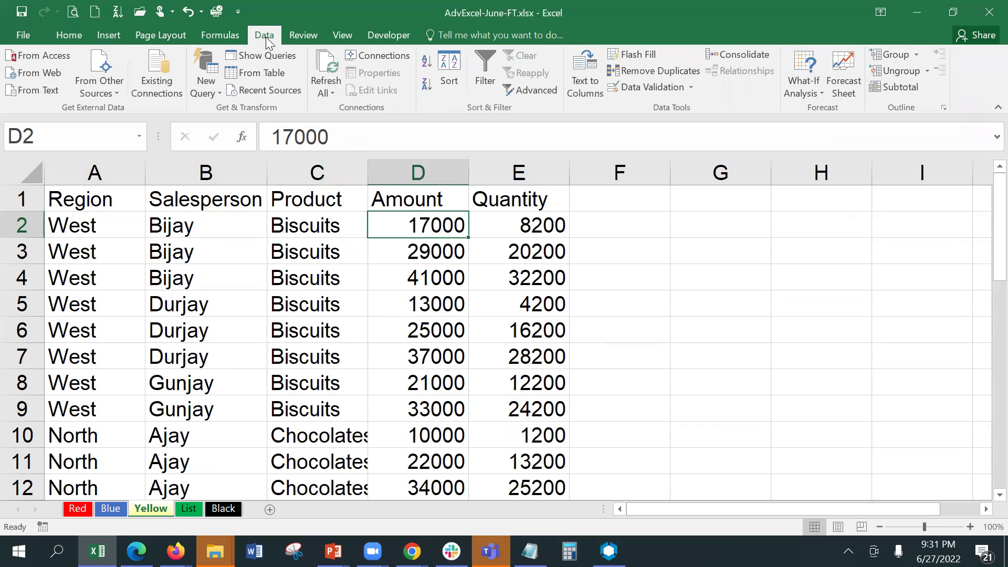
click(424, 66)
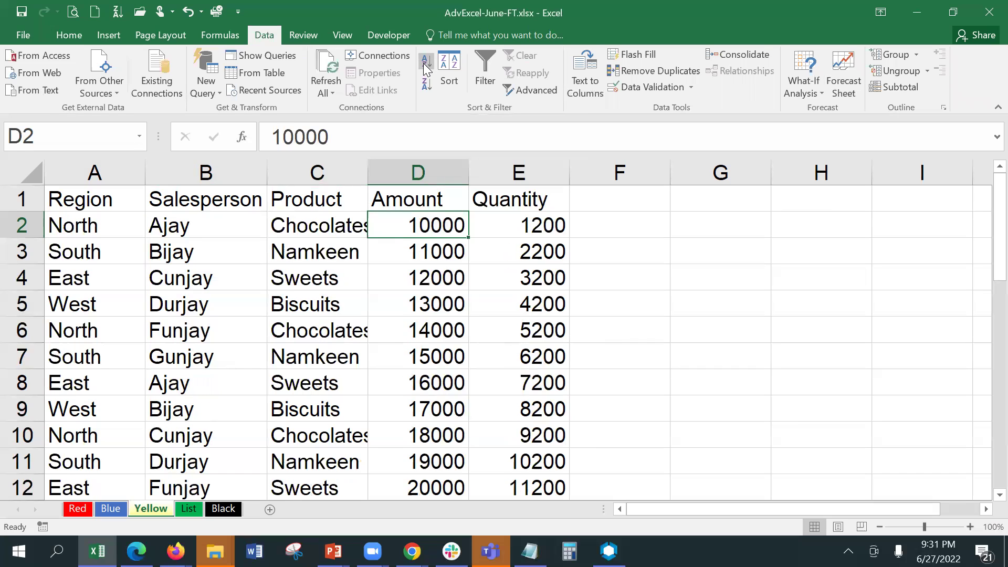
click(427, 84)
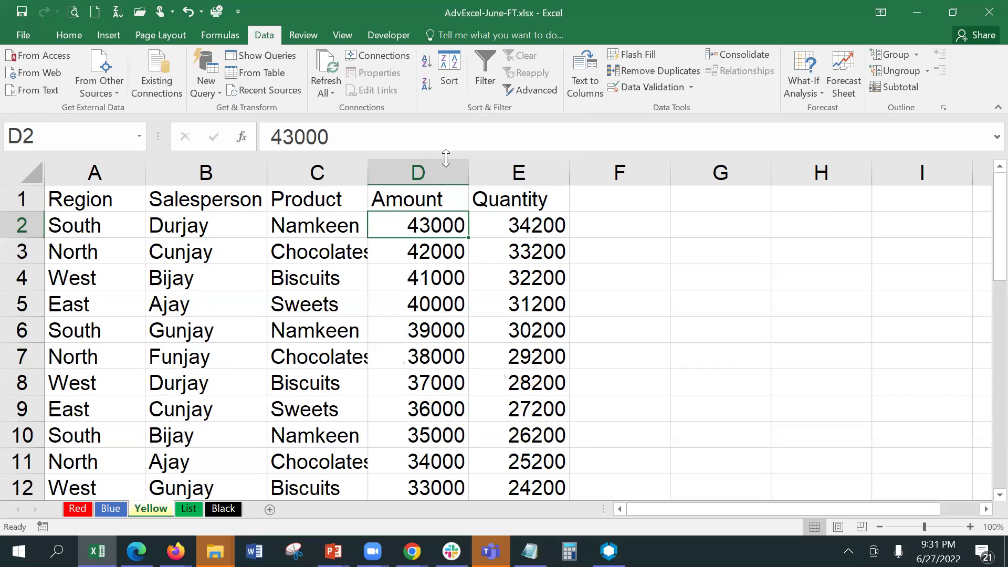
Sort the rows by Quantity smallest to largest, then largest to smallest.
click(484, 224)
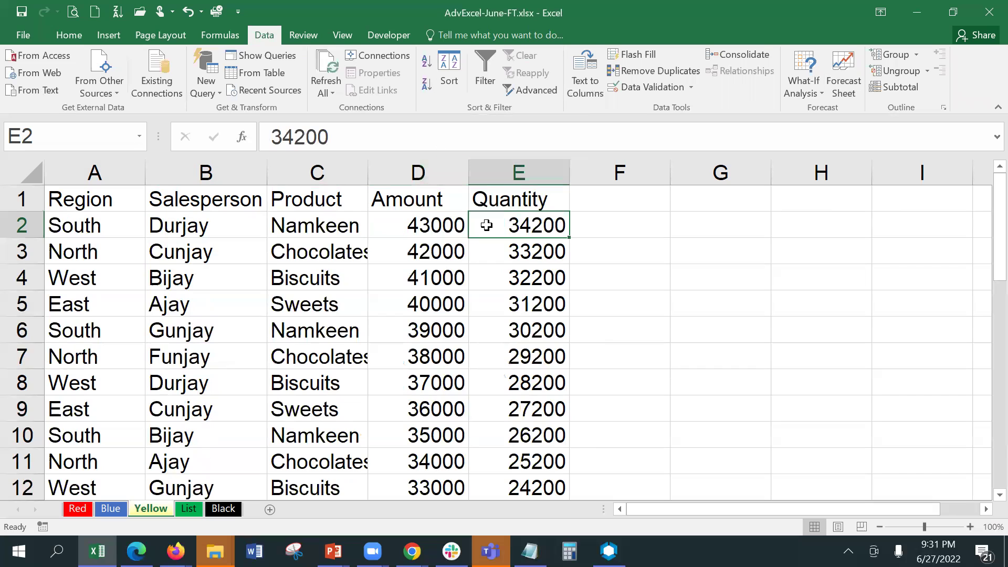
click(425, 64)
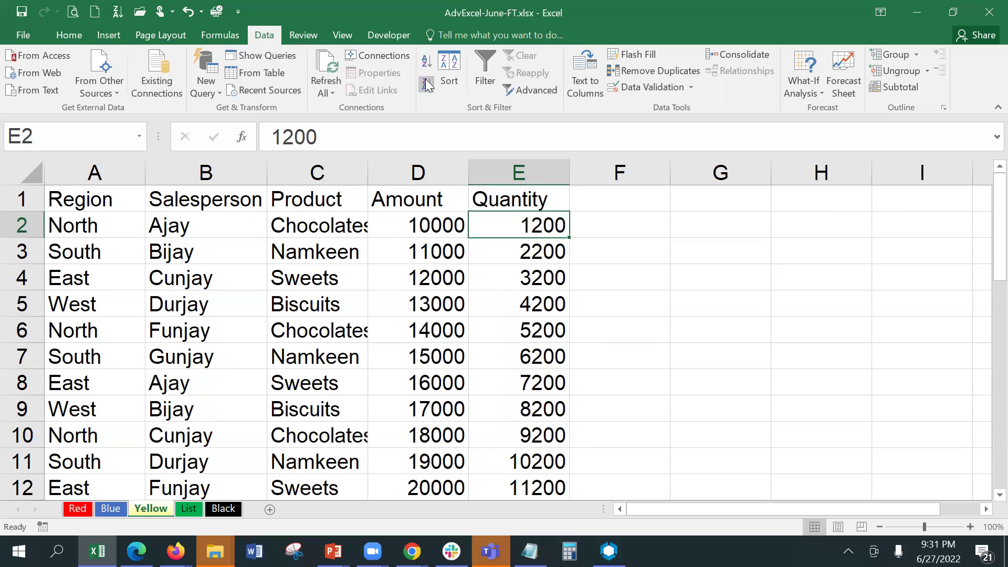
click(427, 84)
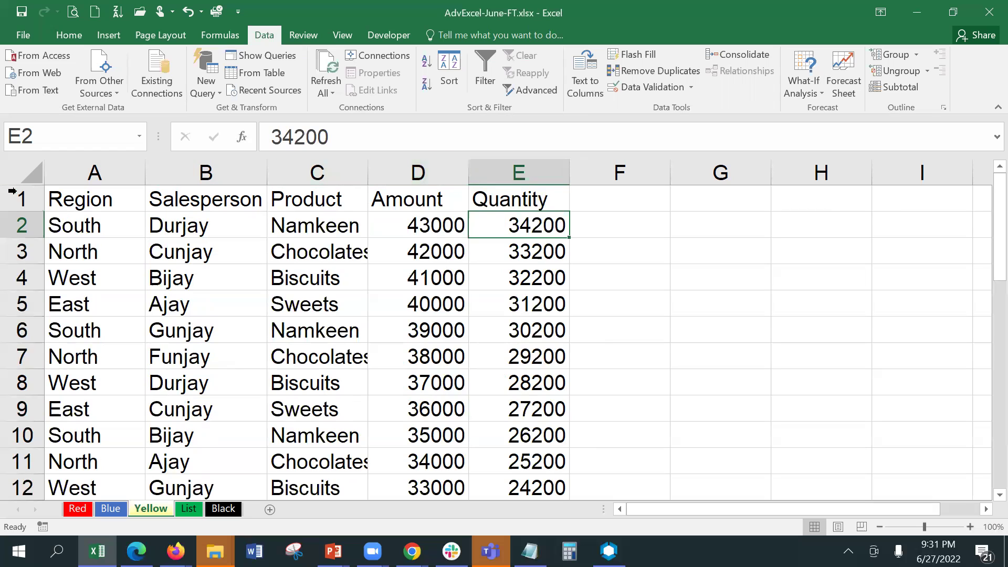
click(61, 220)
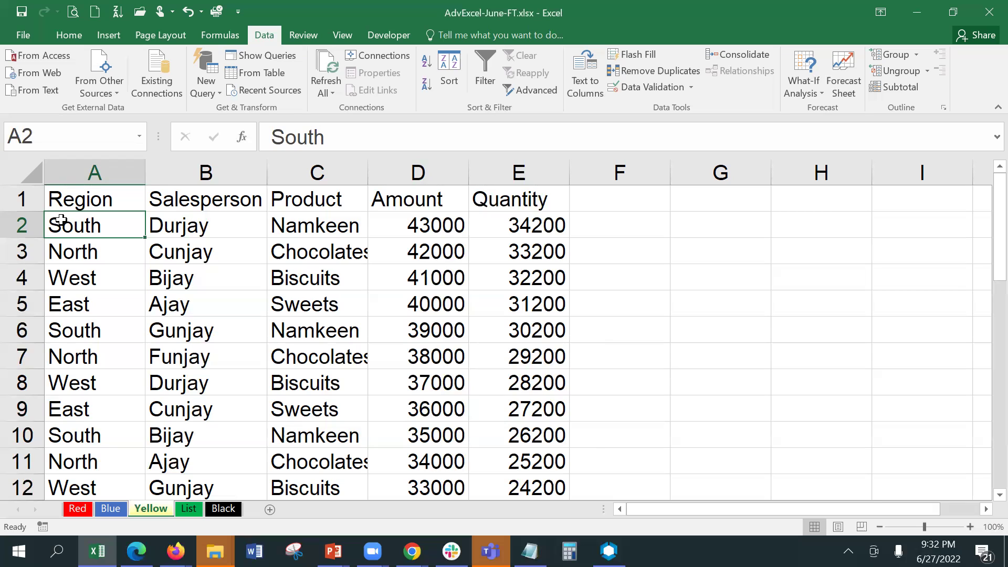
click(445, 77)
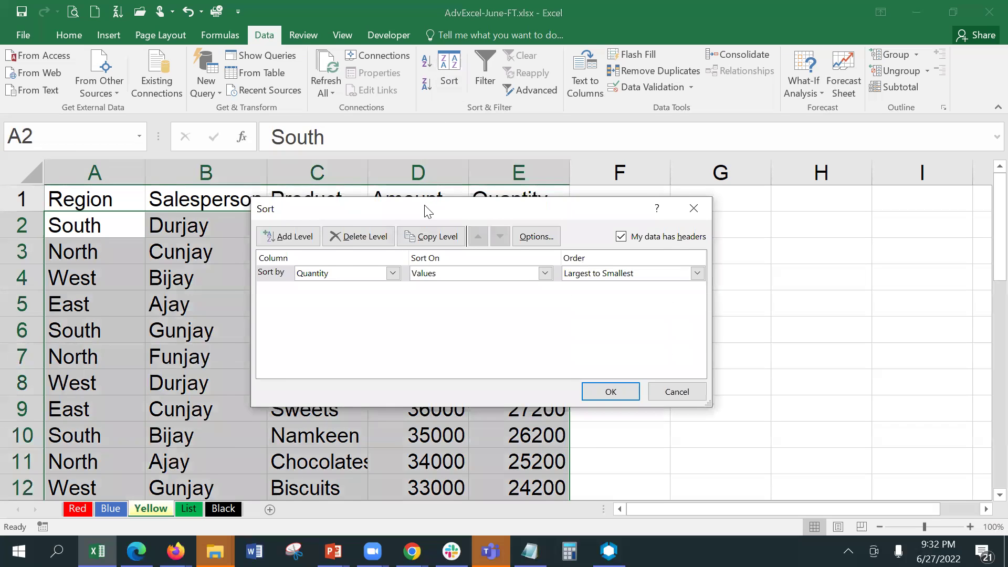
In the Sort dialog, sort first by Region, then add a Salesperson level.
drag(425, 207, 472, 213)
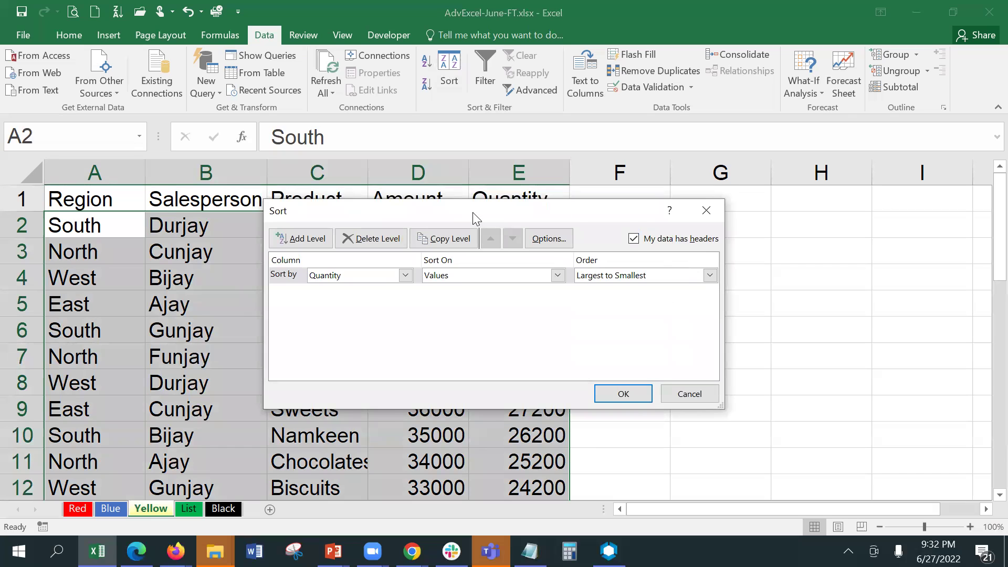
drag(472, 212, 743, 226)
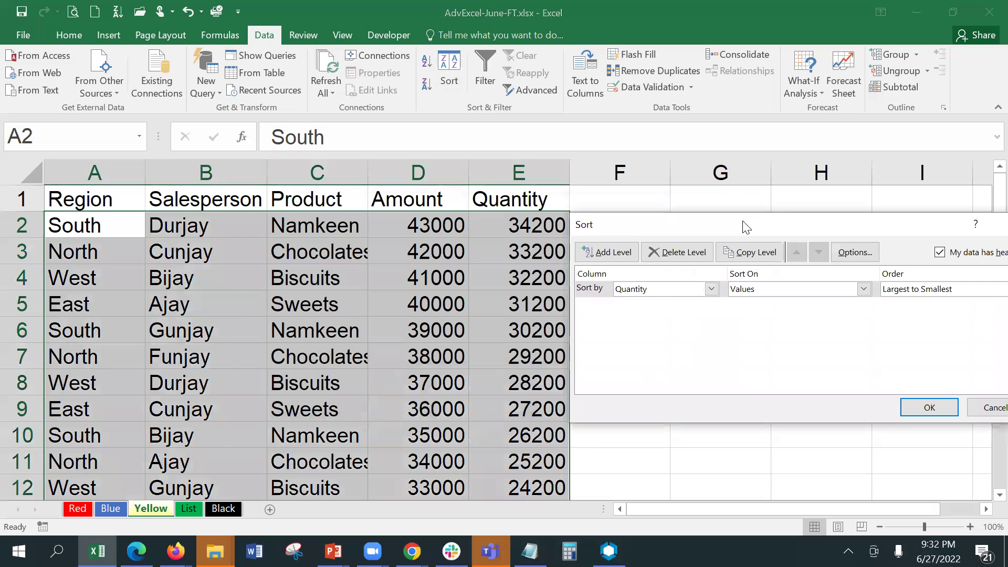
click(679, 290)
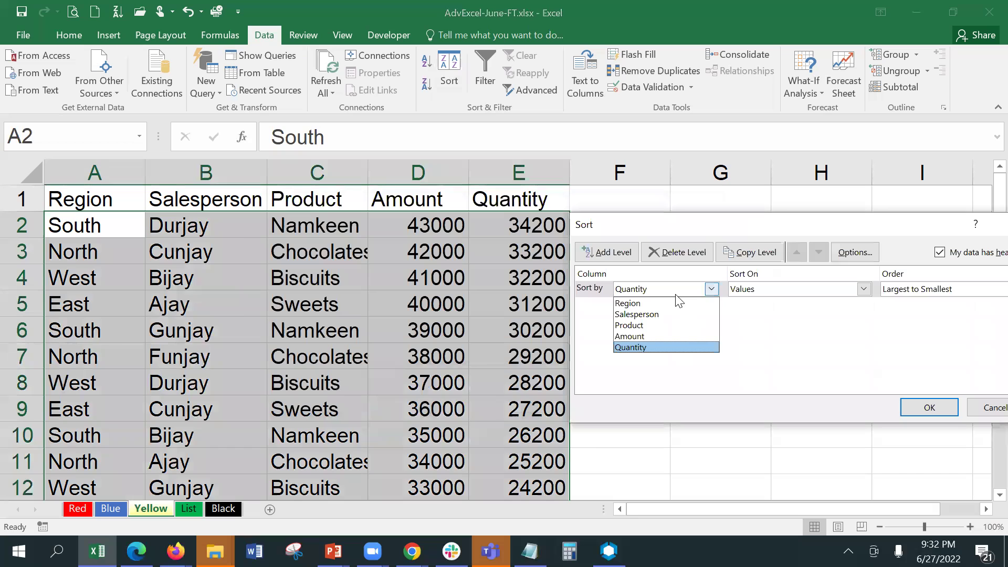
click(626, 304)
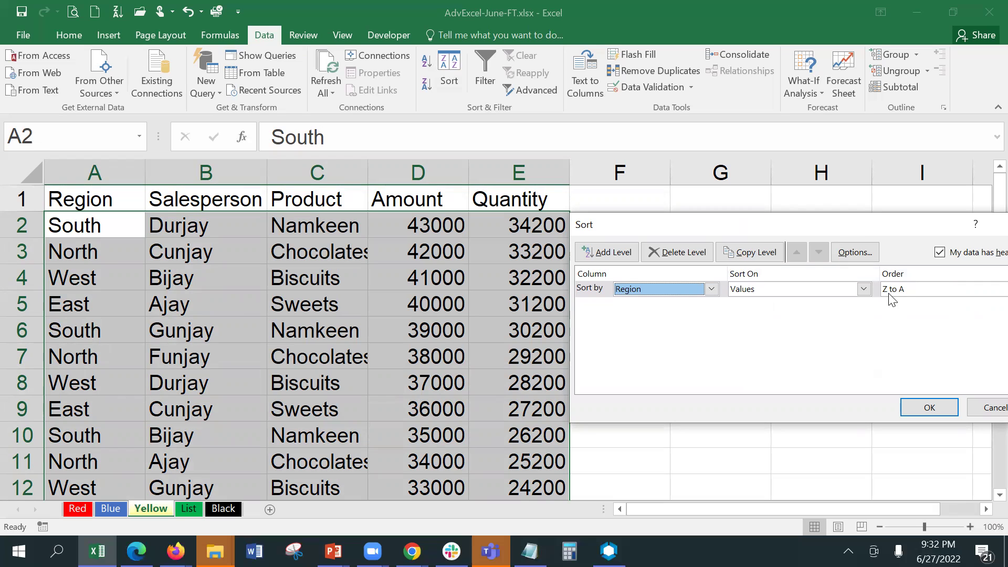
click(612, 258)
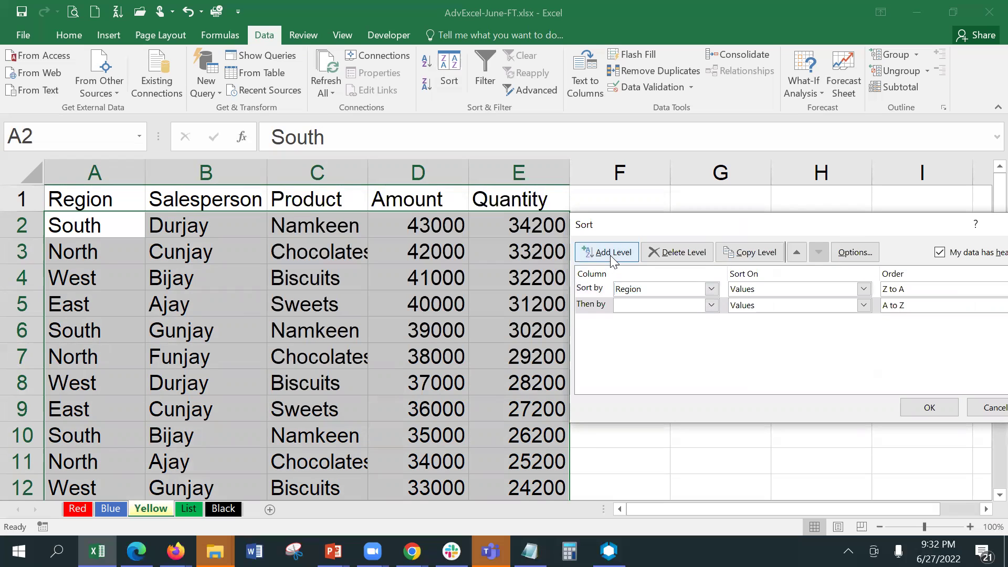
click(651, 305)
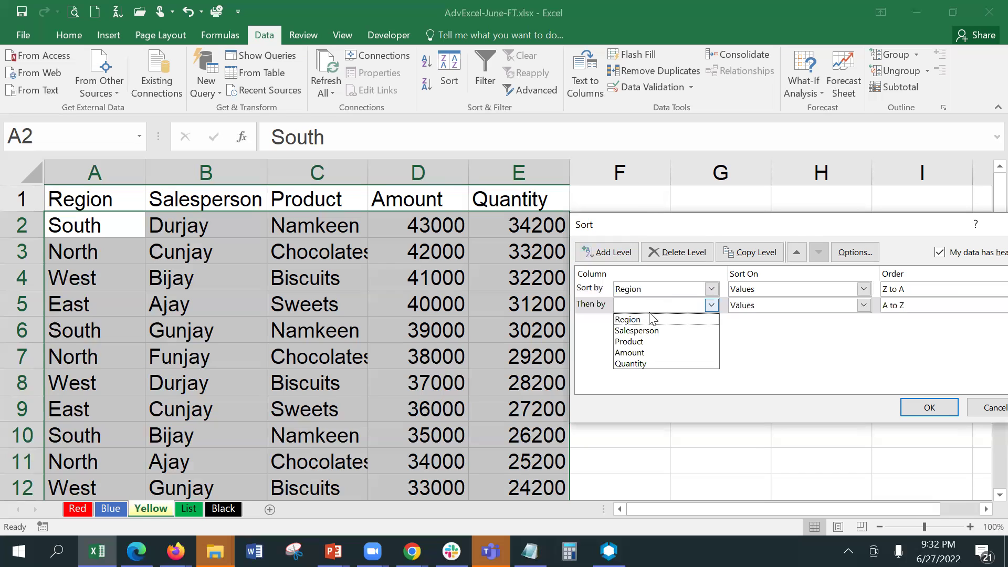
click(654, 332)
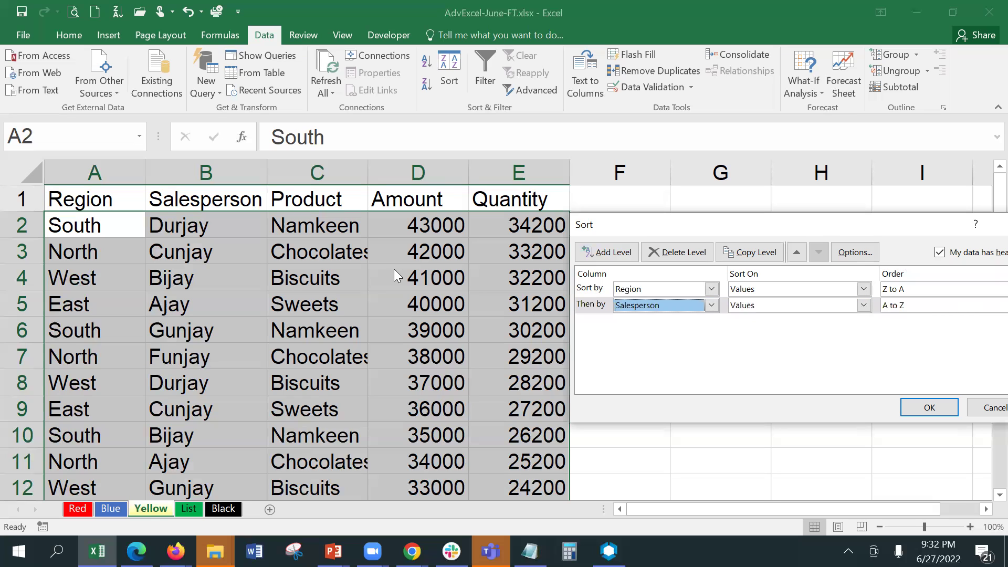
Add Product as a third level ordered Z to A and apply the sort.
click(591, 257)
click(646, 321)
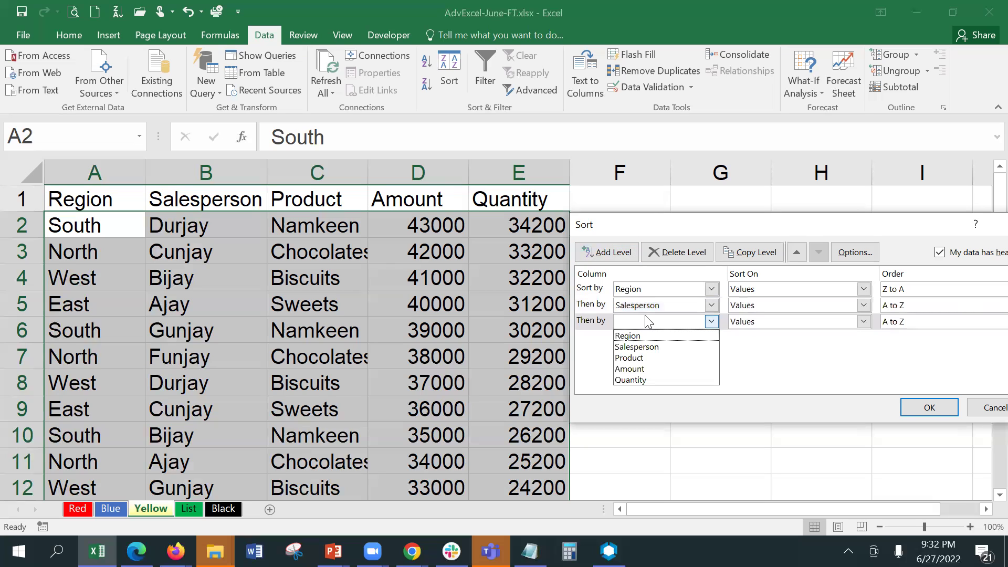
click(646, 358)
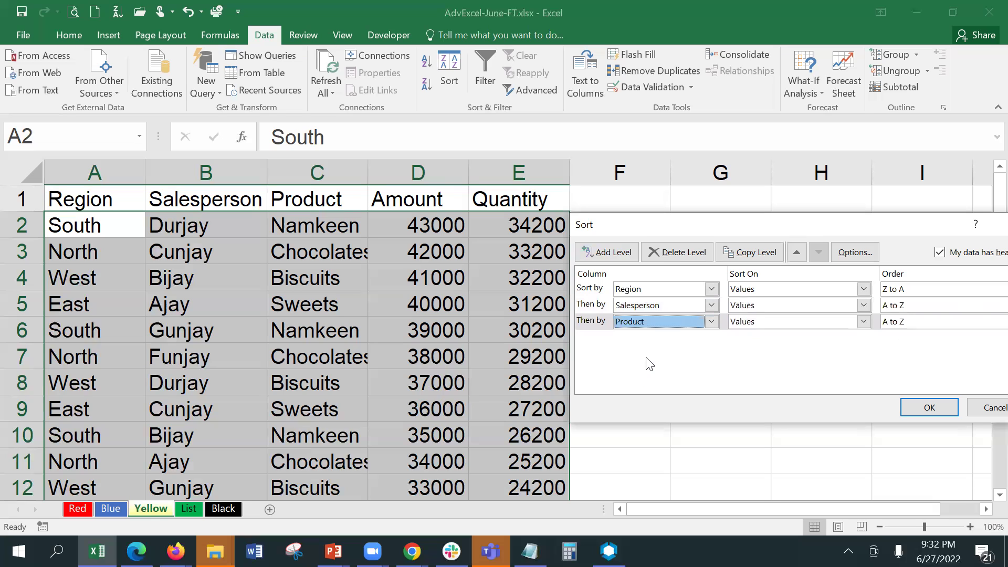
click(909, 322)
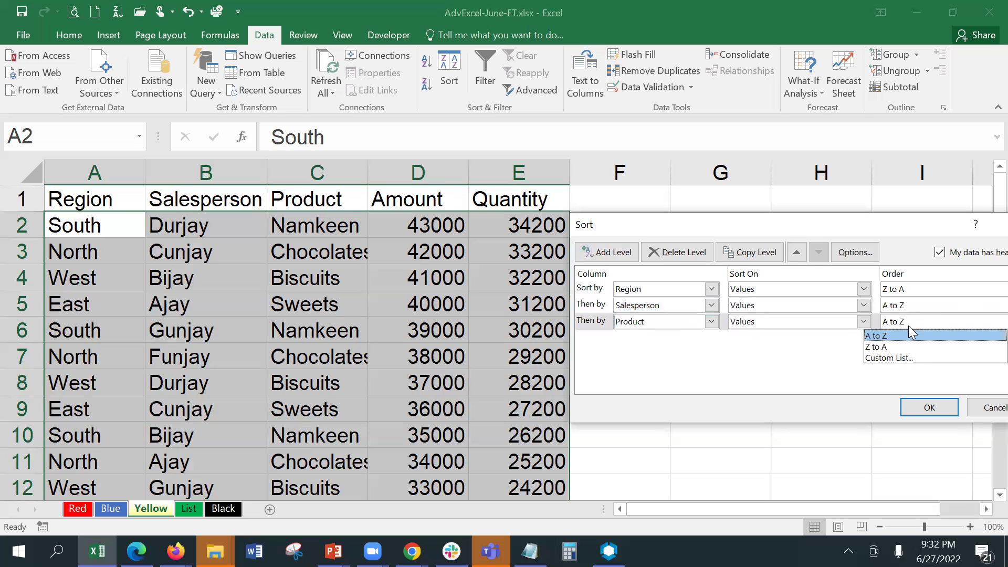
click(902, 344)
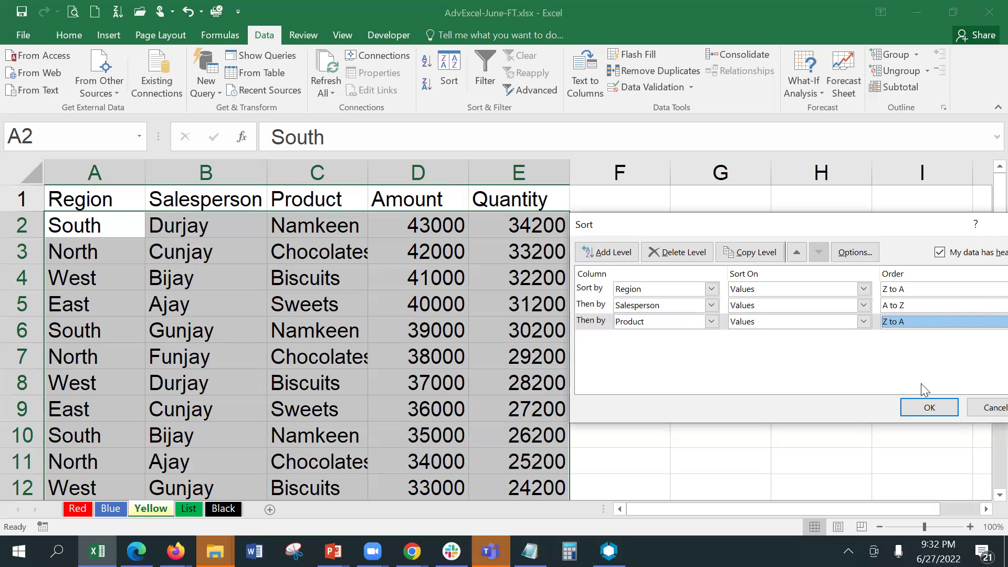
click(925, 405)
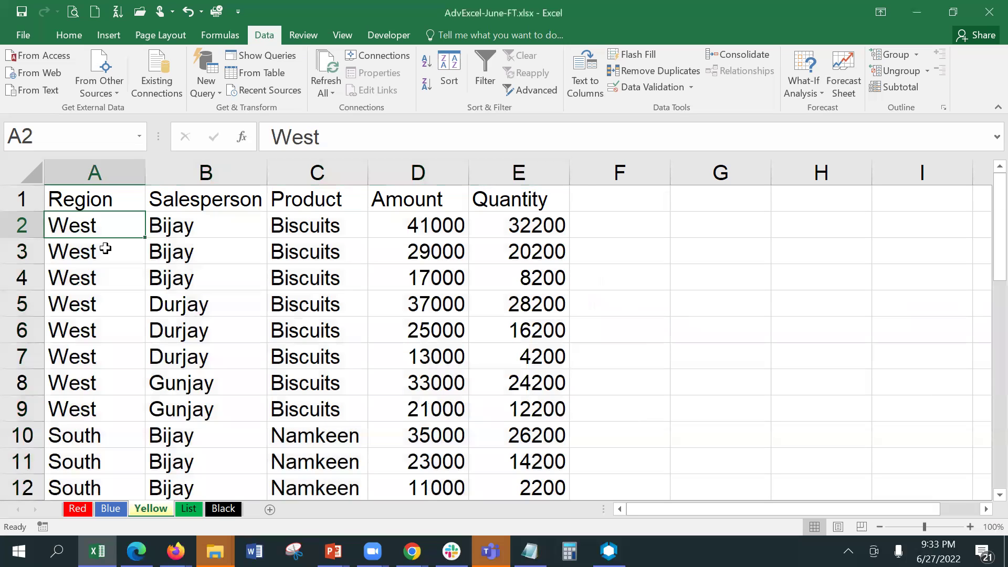
drag(89, 226, 90, 402)
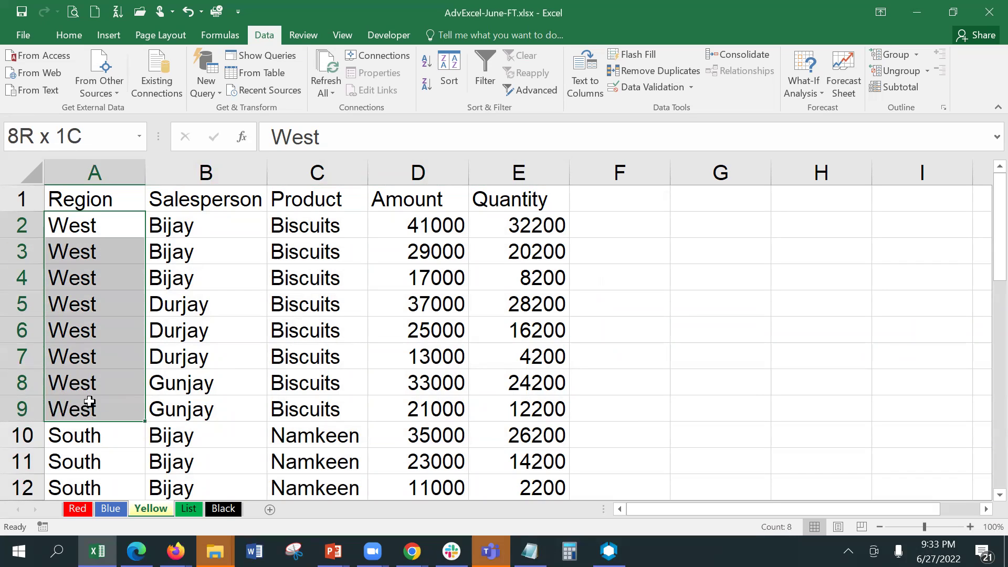
drag(206, 225, 204, 403)
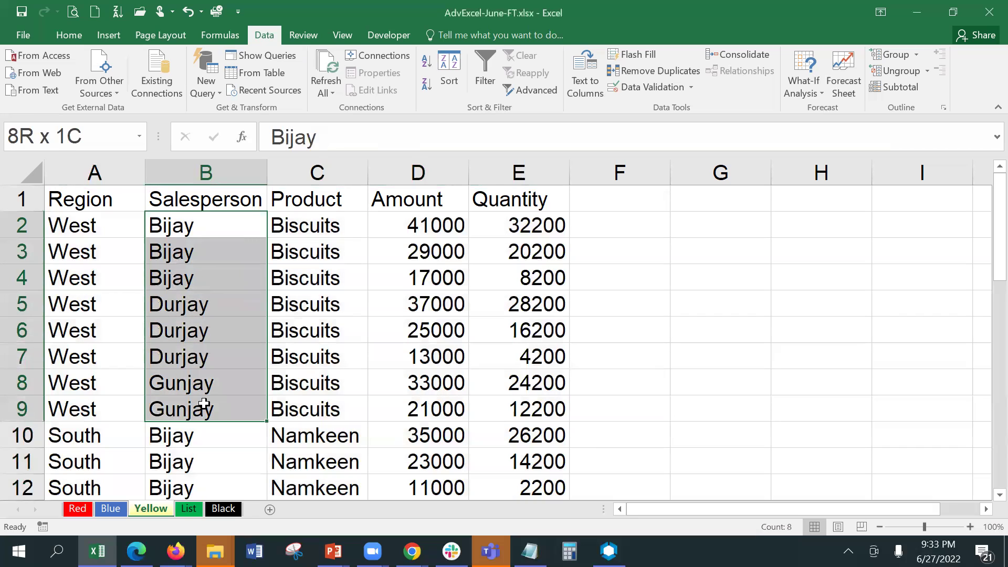
drag(204, 403, 204, 403)
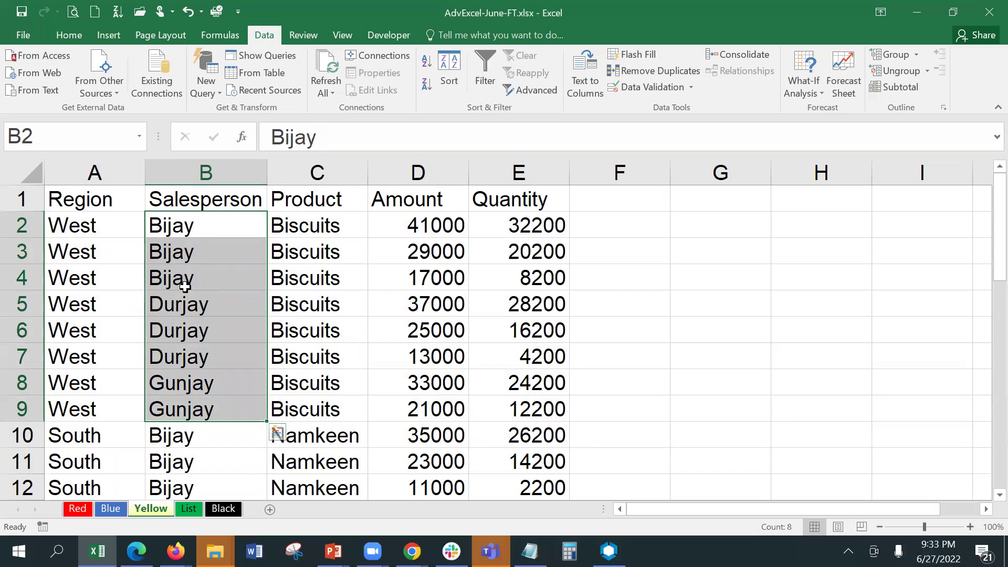
drag(319, 225, 328, 403)
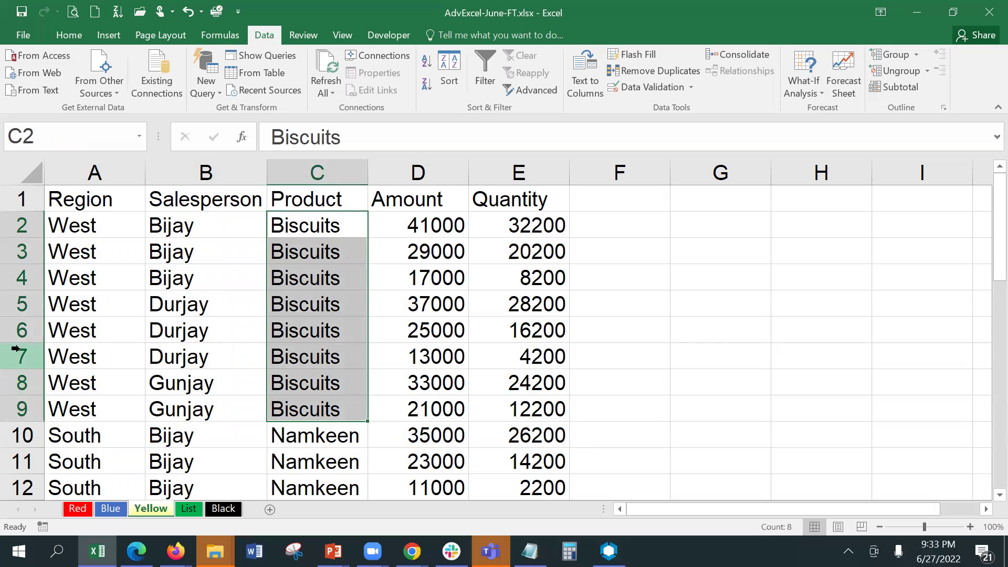
key(Left)
key(Down)
key(Down)
key(Down)
key(Down)
key(Down)
key(Down)
key(Down)
key(Down)
key(Down)
key(Down)
key(Down)
key(Down)
key(Down)
key(Down)
key(Down)
key(Down)
key(Down)
key(Down)
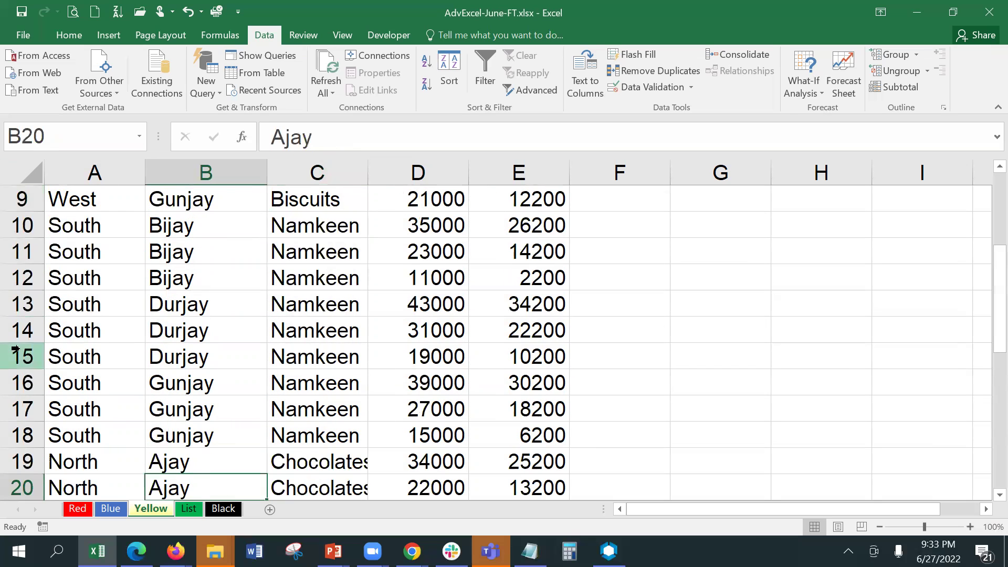
drag(52, 224, 58, 444)
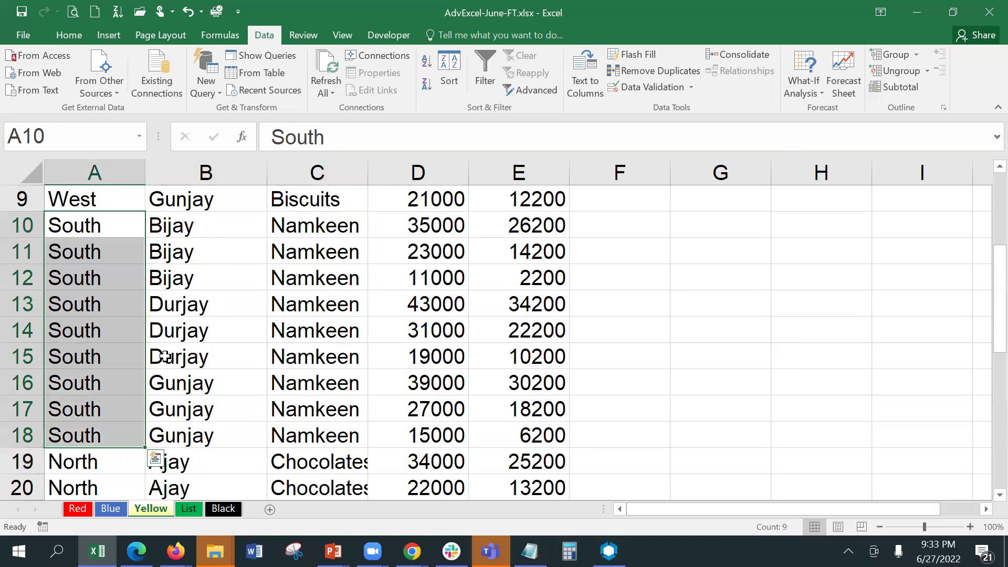
click(174, 223)
drag(173, 222, 171, 430)
drag(302, 226, 305, 427)
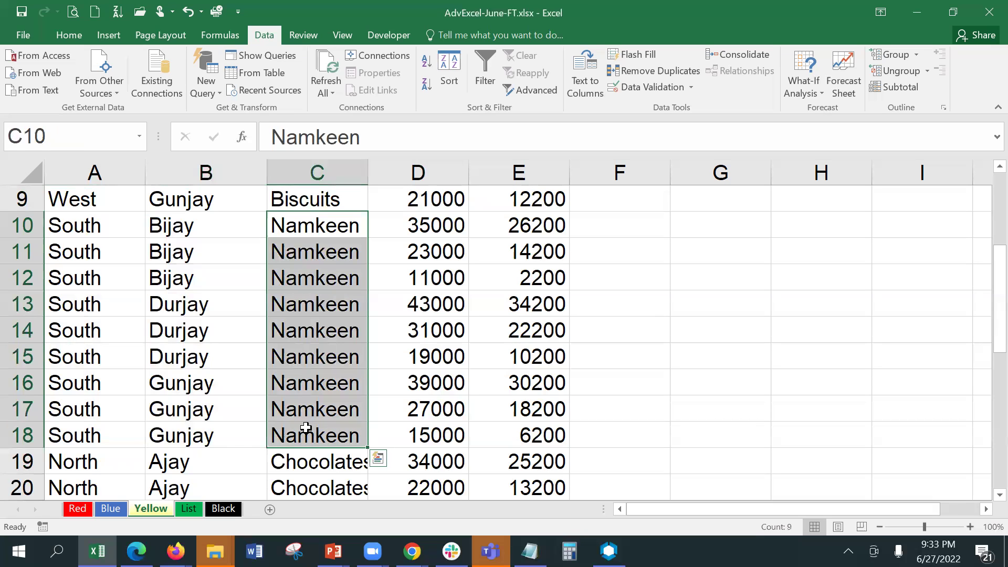
key(Down)
key(Down)
key(Down)
key(Down)
key(Down)
key(Down)
key(Down)
key(Down)
key(Down)
key(Down)
key(Down)
key(Down)
key(Down)
key(Down)
key(Down)
key(Down)
key(Down)
key(Down)
key(Down)
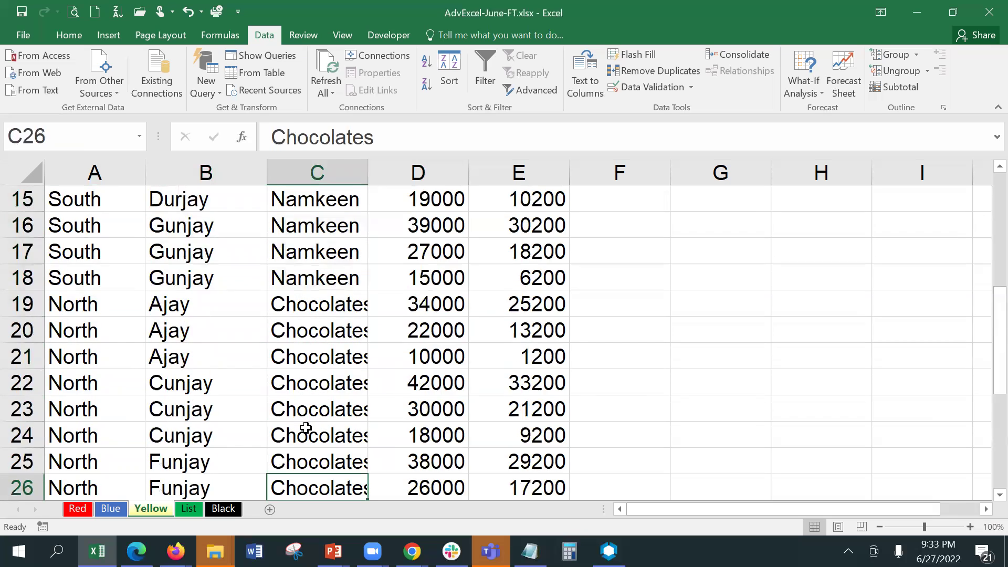
key(Left)
key(Left)
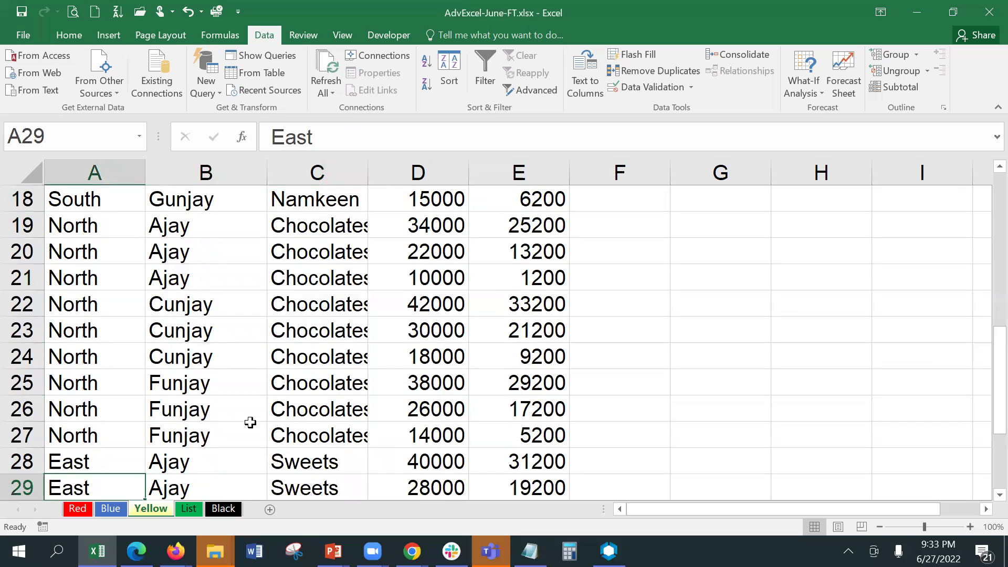
drag(123, 228, 119, 453)
click(119, 454)
key(Down)
key(Down)
key(Down)
key(Down)
key(Down)
key(Down)
key(Down)
key(Down)
key(Down)
key(Down)
key(Down)
key(Down)
key(Up)
key(Up)
key(Up)
key(Up)
key(Up)
key(Up)
key(Up)
key(Up)
key(Up)
key(Up)
key(Up)
key(Up)
key(Up)
key(Up)
key(Up)
key(Up)
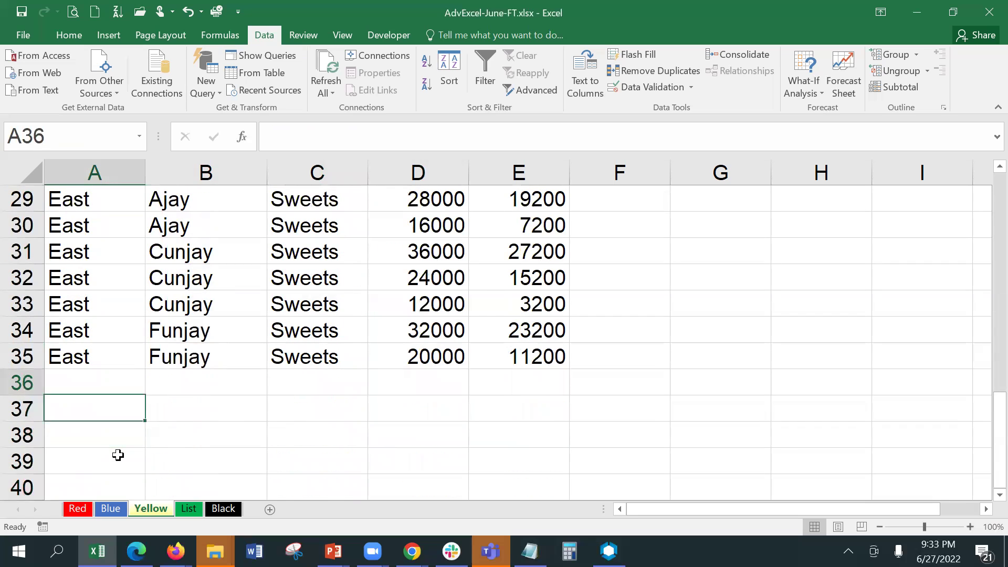
key(Down)
key(Up)
key(Up)
key(Up)
key(Up)
key(Up)
key(Up)
key(Up)
key(Up)
key(Up)
key(Up)
key(Up)
key(Up)
key(Up)
key(Up)
key(Up)
key(Up)
key(Up)
key(Up)
key(Up)
key(Up)
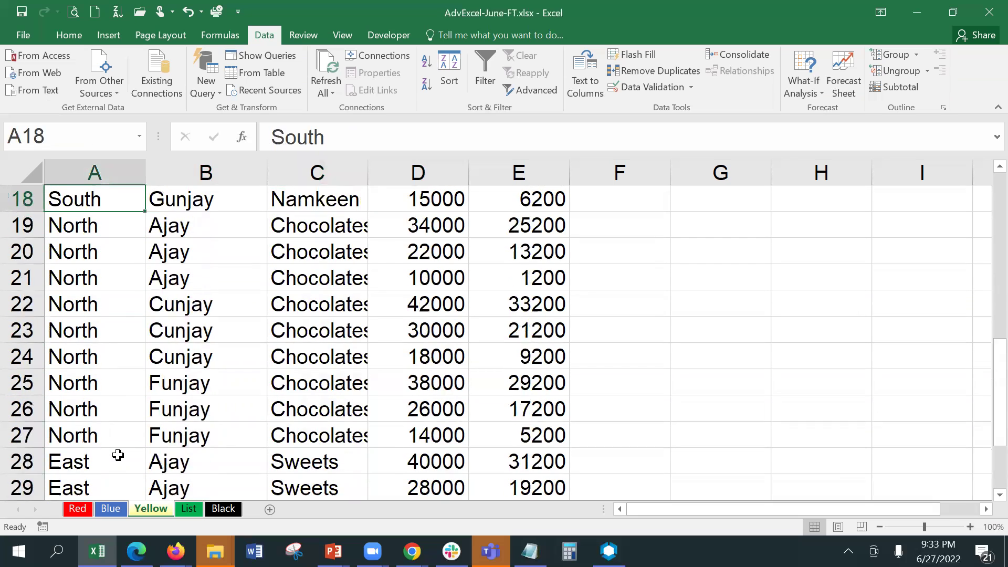
key(Up)
key(Up)
key(Down)
key(Down)
key(Down)
key(Down)
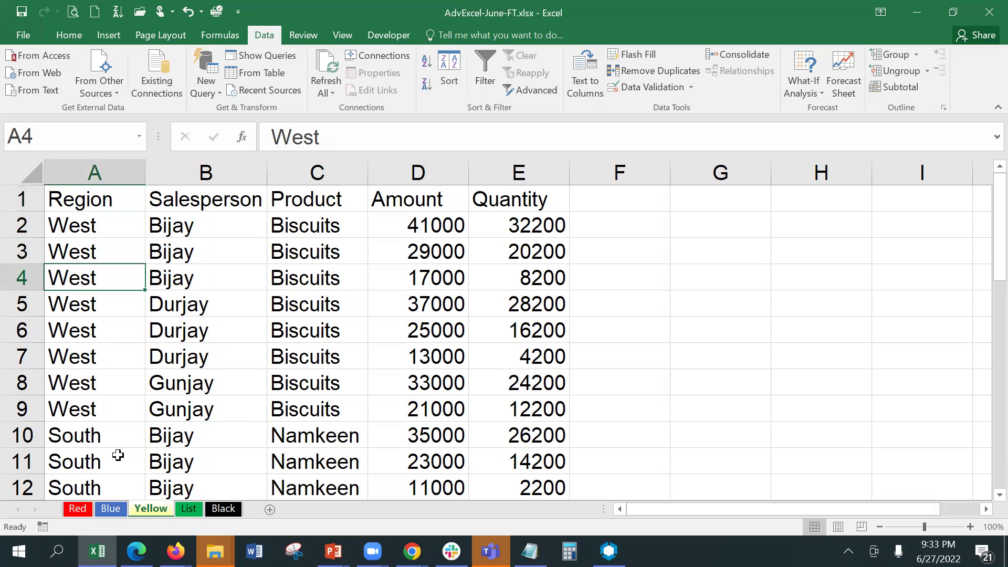
Copy the four Namkeen cells C10:C13 and paste them into C5:C8.
key(Right)
key(Right)
key(Down)
key(Down)
key(Down)
key(Down)
key(Down)
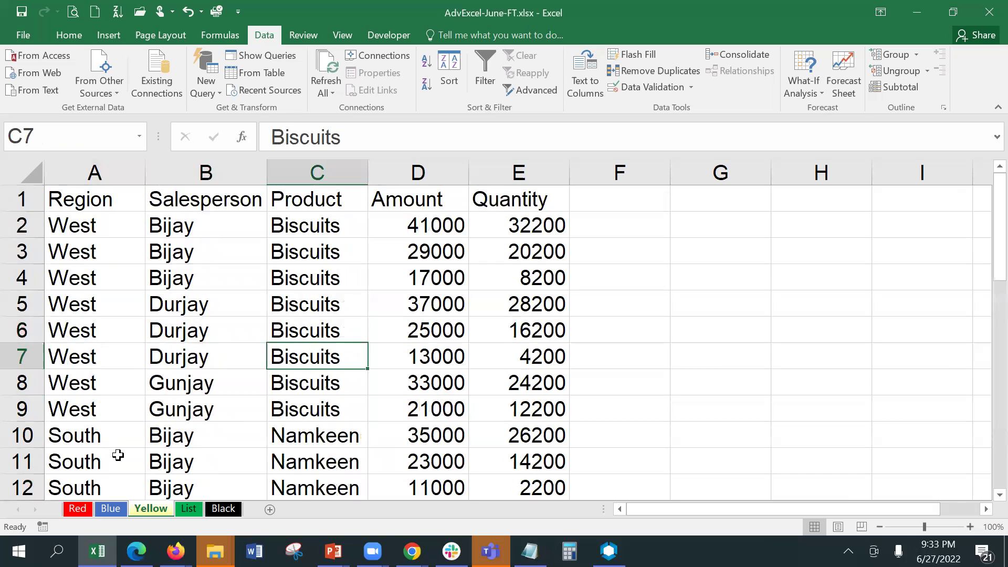
key(shift+Down)
key(shift+Down)
key(shift+Down)
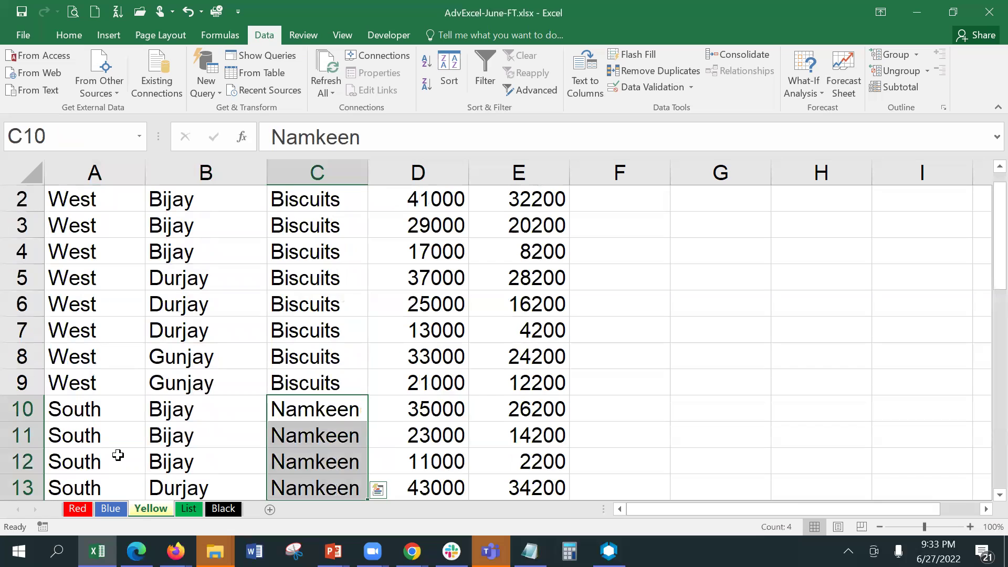
key(ctrl+c)
key(Up)
key(Up)
key(Up)
key(Up)
key(Up)
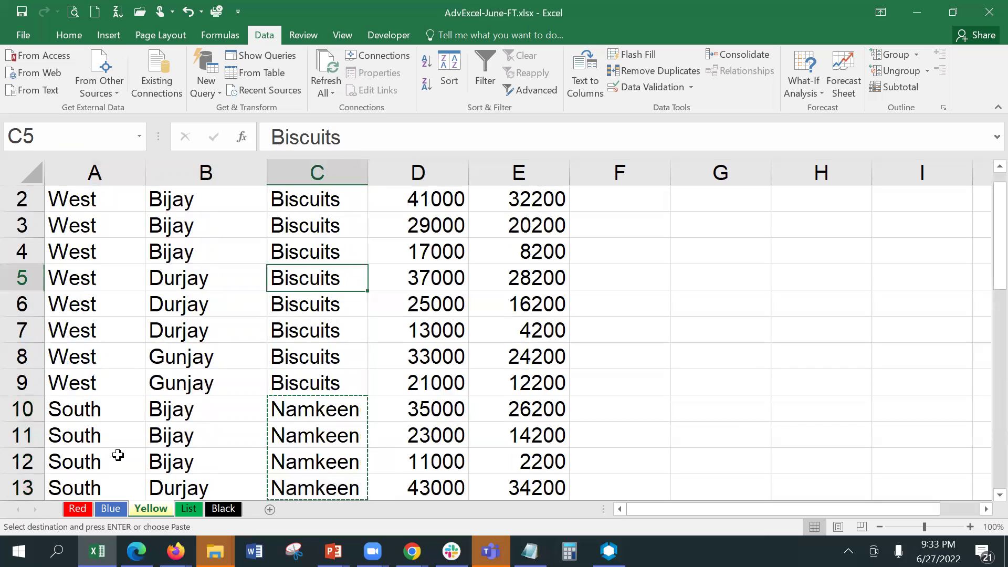
key(ctrl+v)
Enter Sweets in C9 and Chocolates in C3.
key(Down)
key(Down)
key(Down)
key(Down)
key(Down)
key(Down)
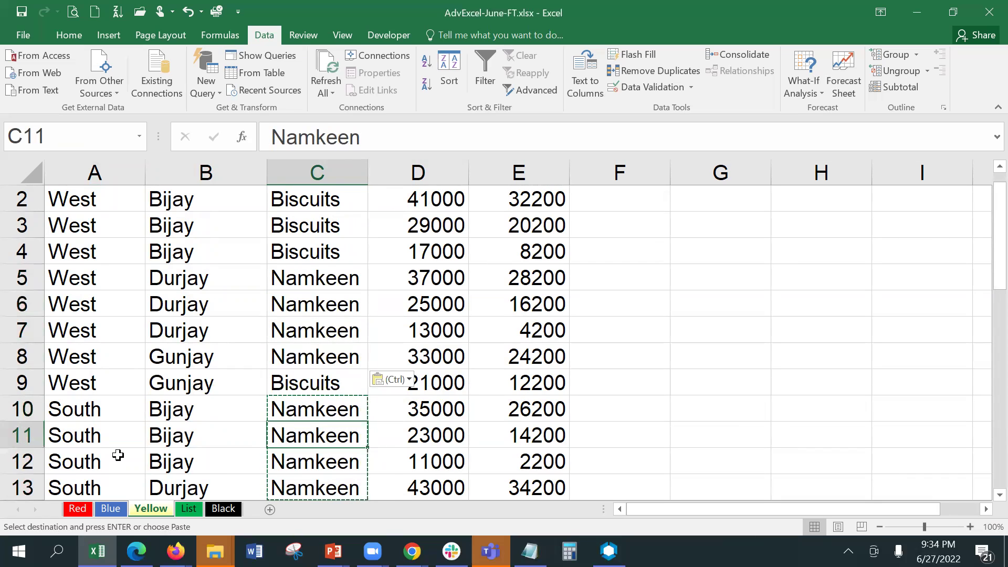
key(Up)
key(Up)
text(Sweets)
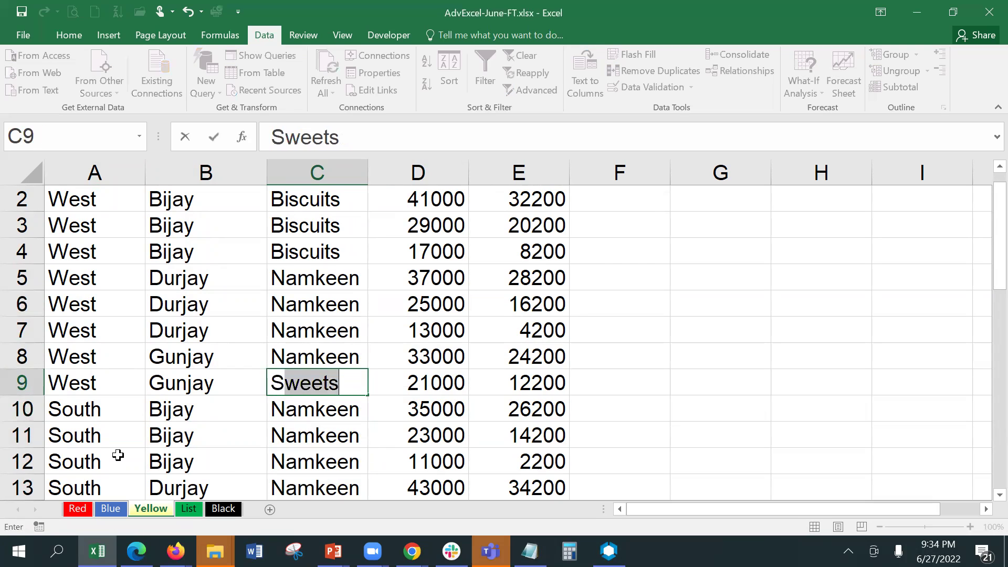
key(Return)
key(Up)
key(Up)
key(Up)
key(Up)
key(Up)
key(Up)
key(Up)
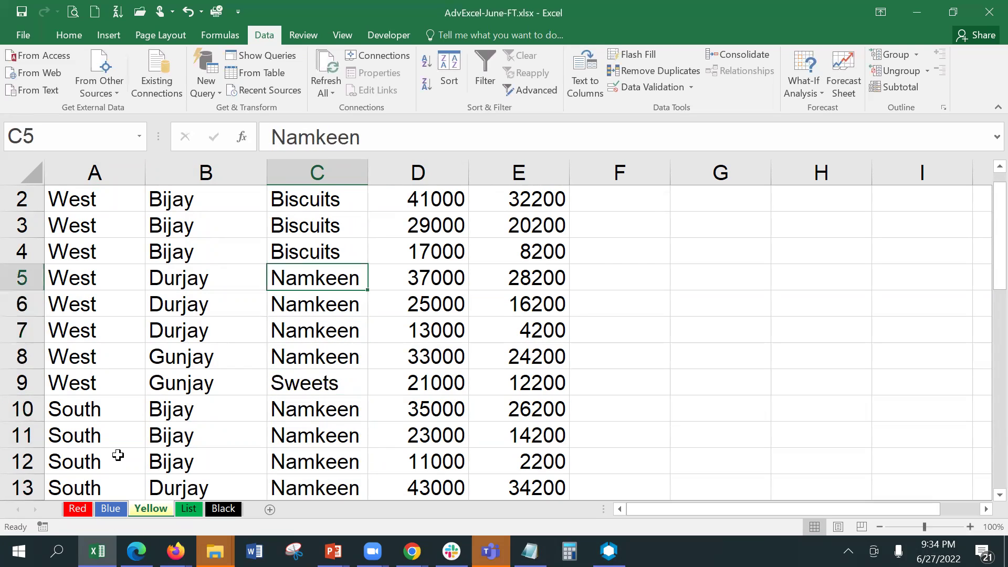
text(Chocolates)
key(Return)
Set the product in C12 to Chocolates and in C15 to Sweets.
key(Down)
key(Down)
key(Down)
key(Down)
key(Down)
key(Down)
key(Down)
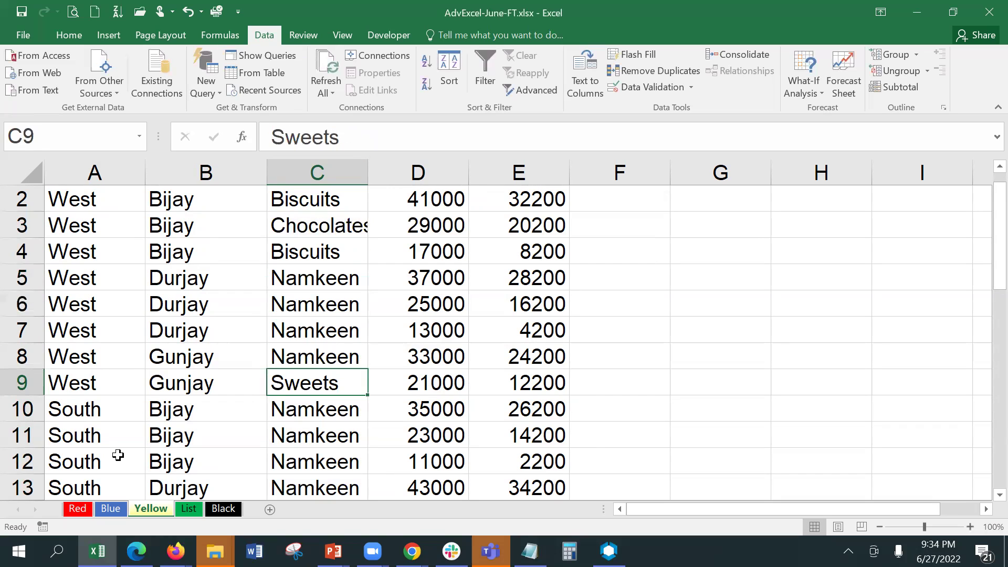
key(Down)
text(C)
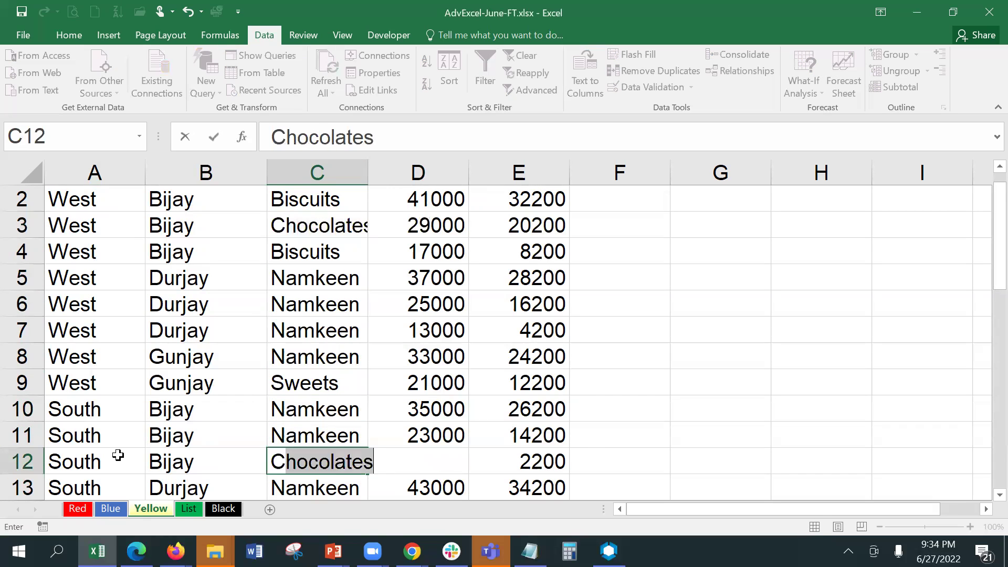
key(Return)
Set the product in C16 to Sweets and in C17 to Namkeen.
key(Down)
key(Down)
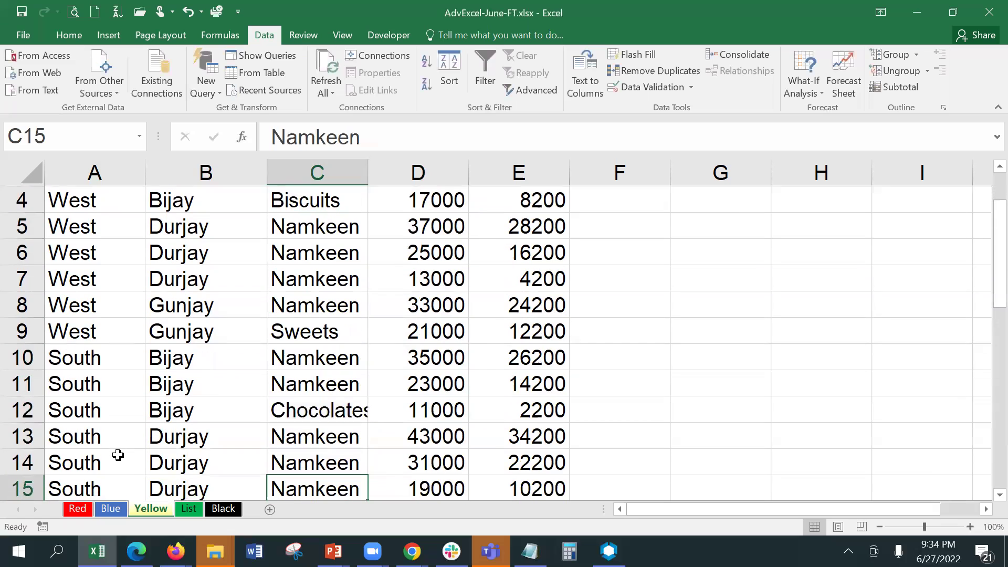
text(S)
key(ctrl+Return)
key(Down)
text(S)
key(ctrl+Return)
key(Down)
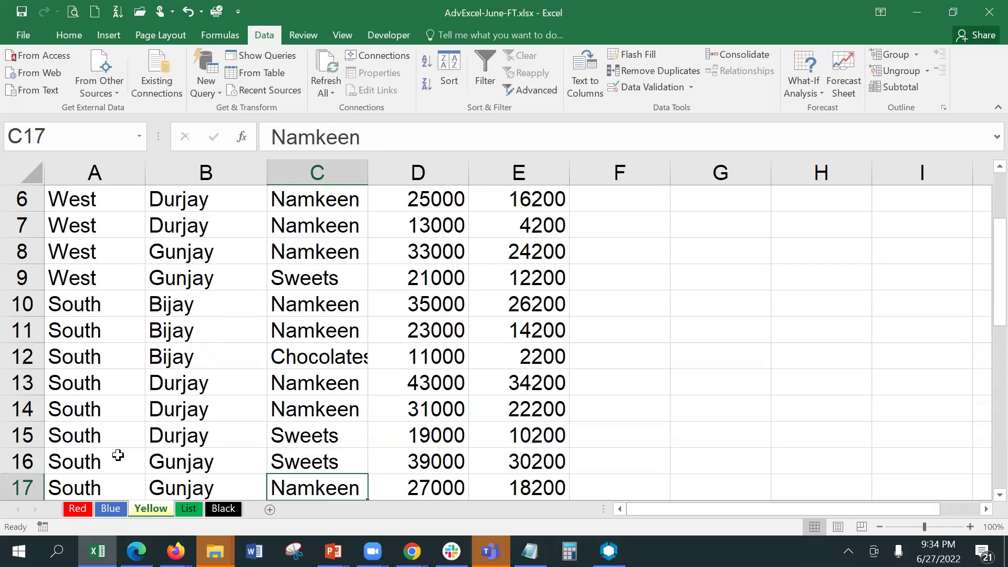
text(S)
key(BackSpace)
key(BackSpace)
text(N)
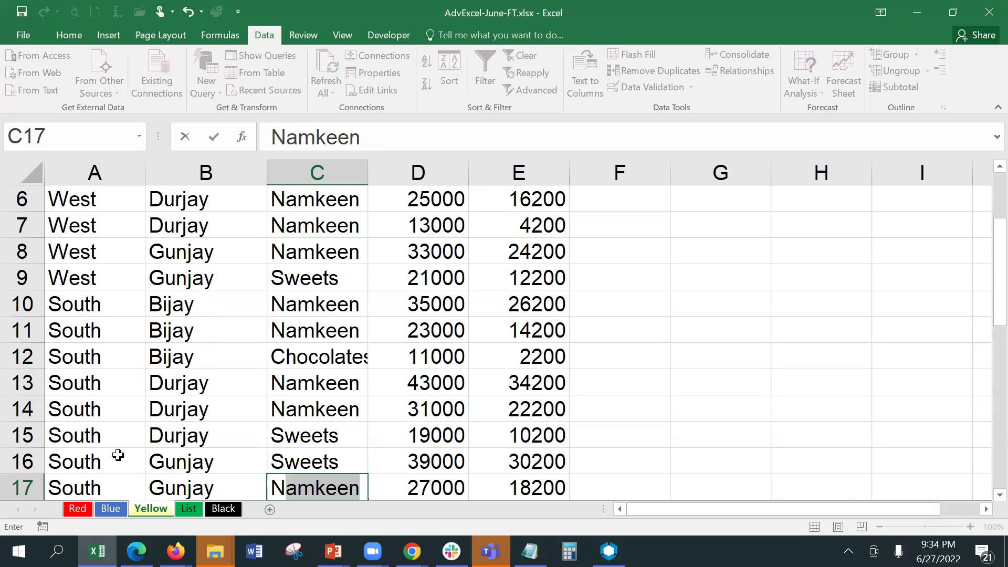
key(Return)
Change the products in C13 and C18 to Chocolates.
key(Up)
key(Up)
key(Up)
key(Up)
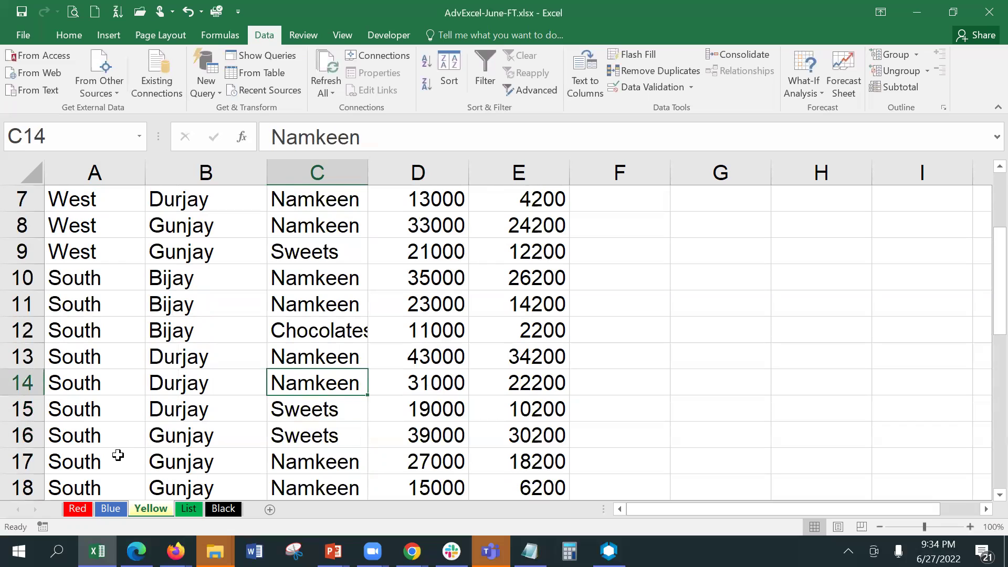
key(Up)
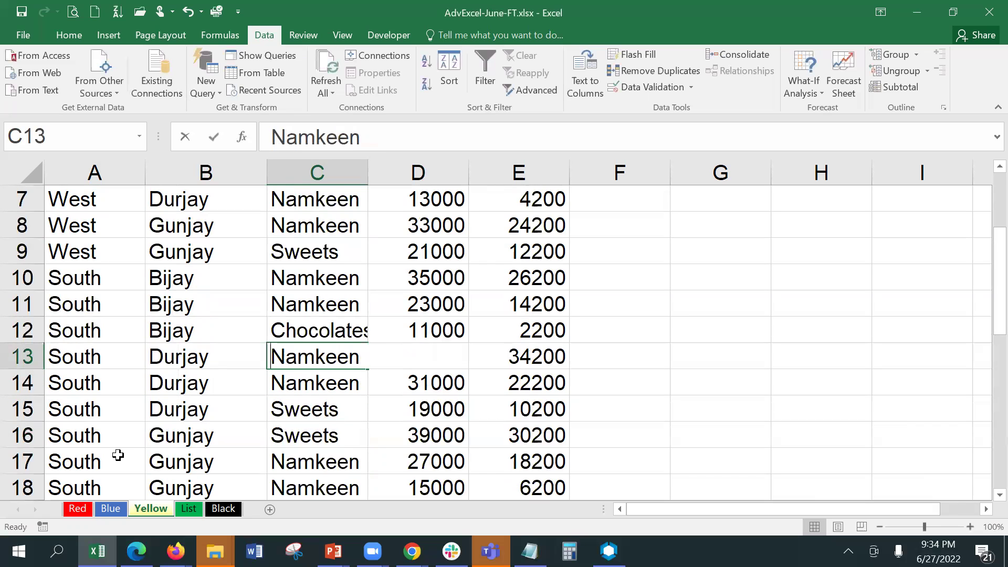
text(C)
key(Return)
key(Down)
key(Down)
key(Down)
key(Down)
key(Down)
key(Down)
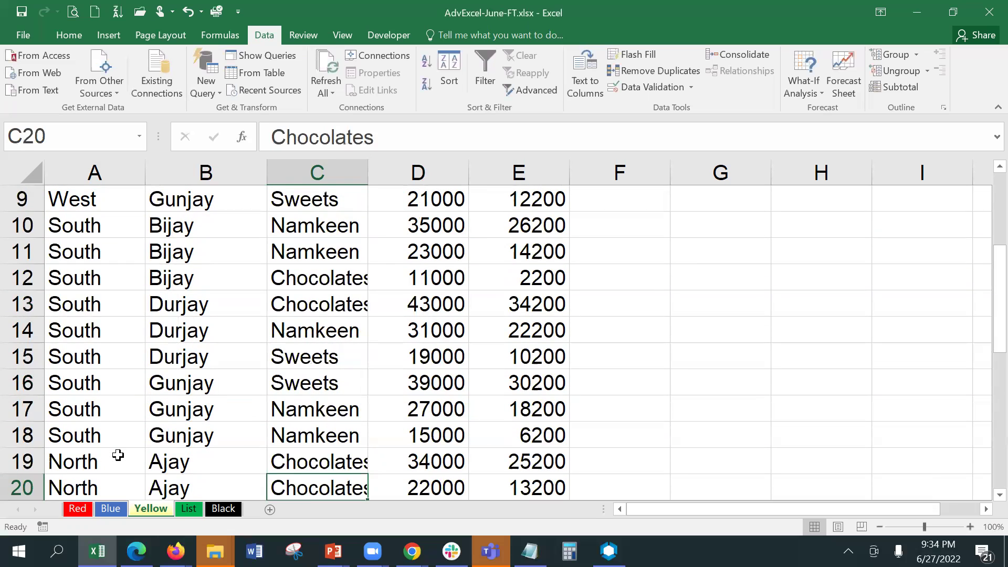
key(Up)
key(Up)
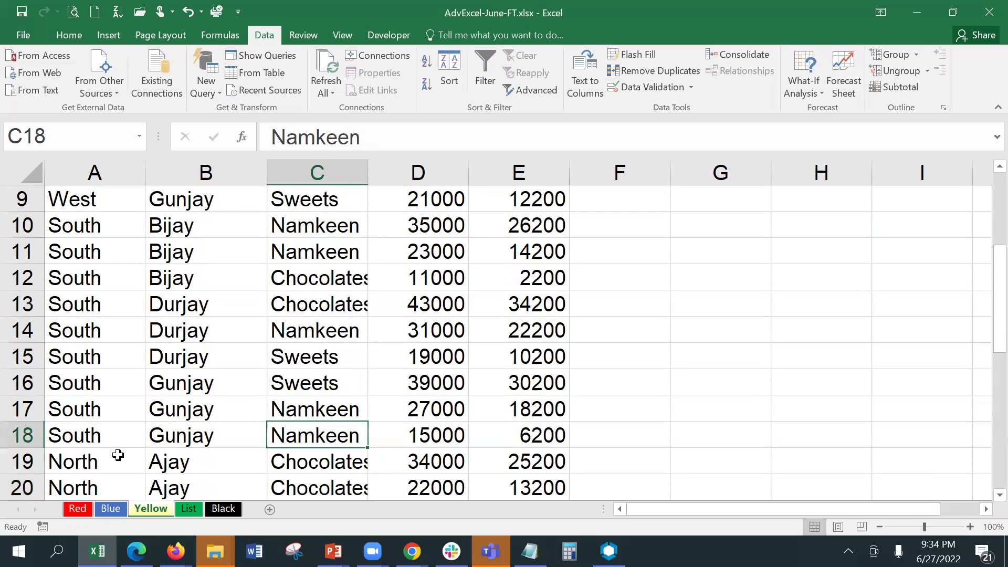
text(C)
key(Return)
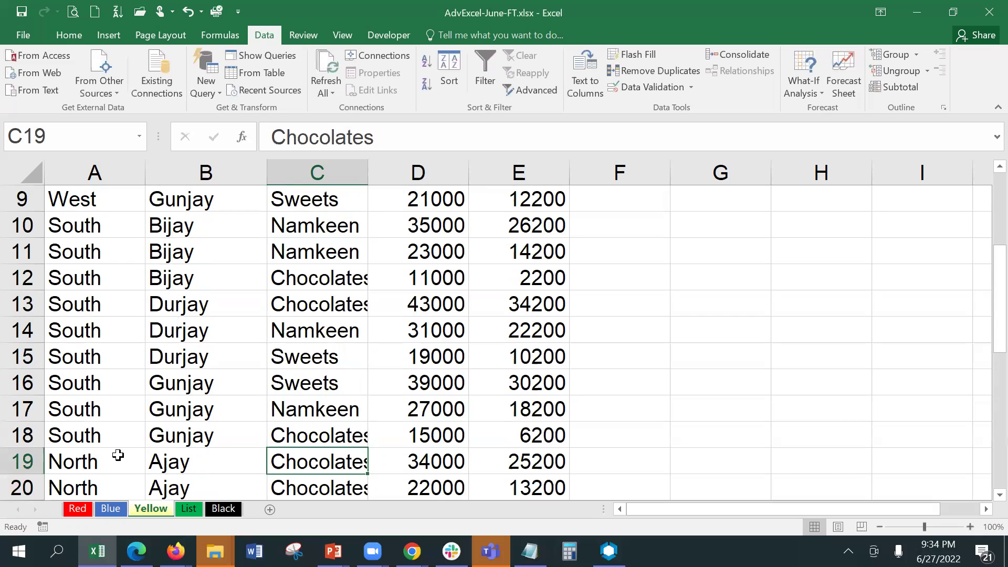
key(Up)
key(Up)
key(Up)
key(Up)
key(Up)
key(Up)
key(Up)
key(Up)
key(Up)
key(Up)
key(Up)
key(Up)
key(Up)
key(Up)
key(Up)
key(Up)
key(Up)
key(Up)
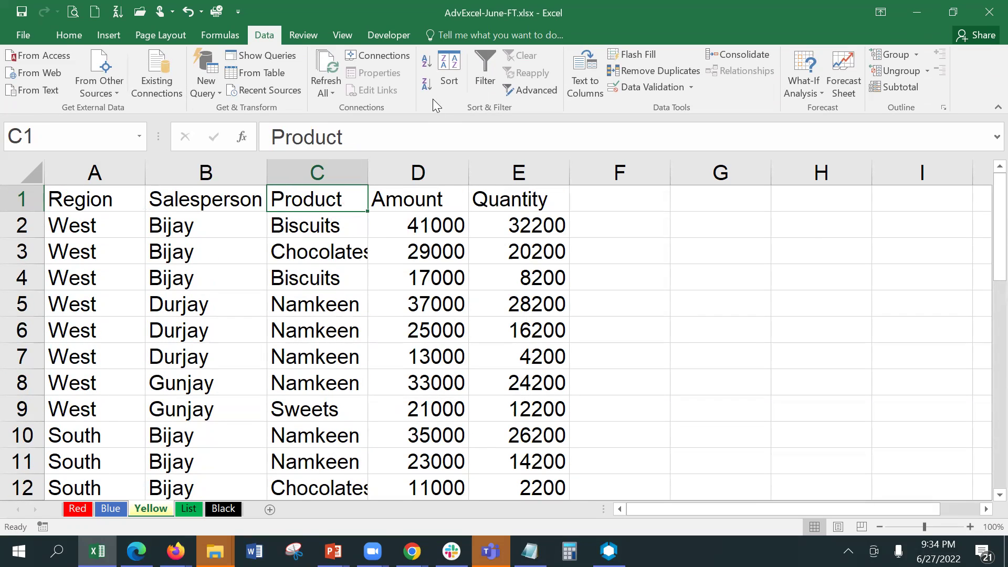
Reapply the Region, Salesperson and Product (Z to A) sort from Data > Sort.
click(448, 82)
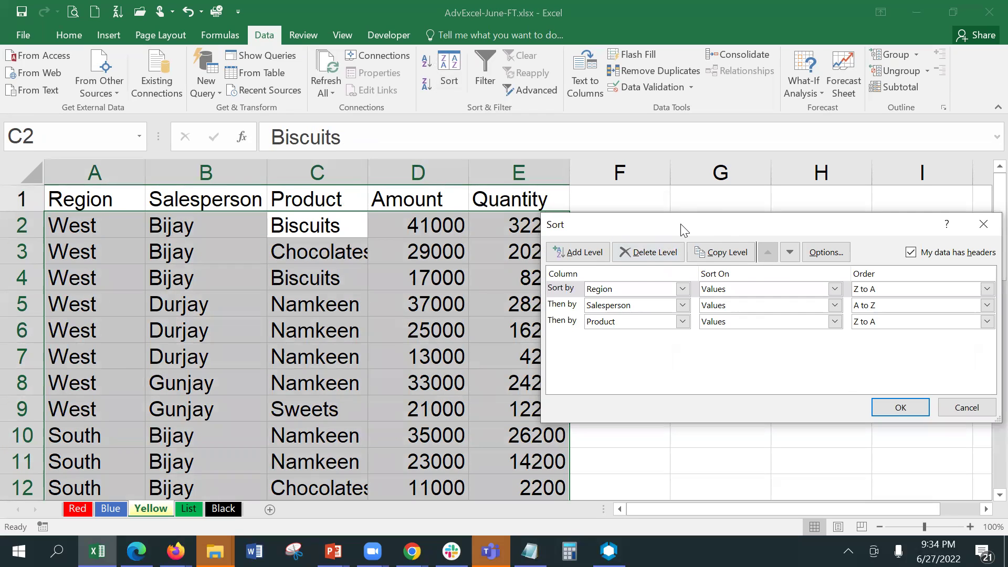
drag(684, 230, 605, 207)
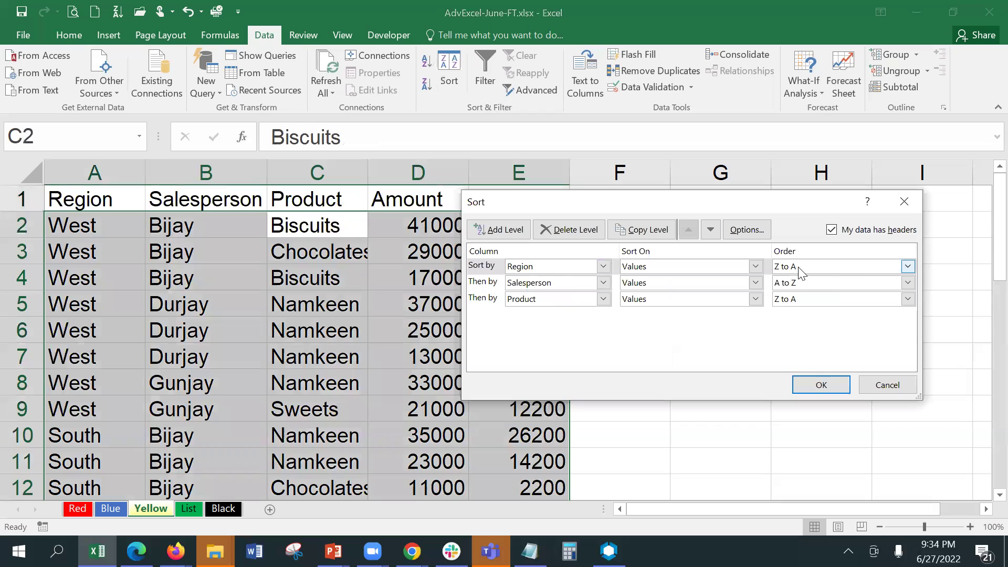
click(813, 385)
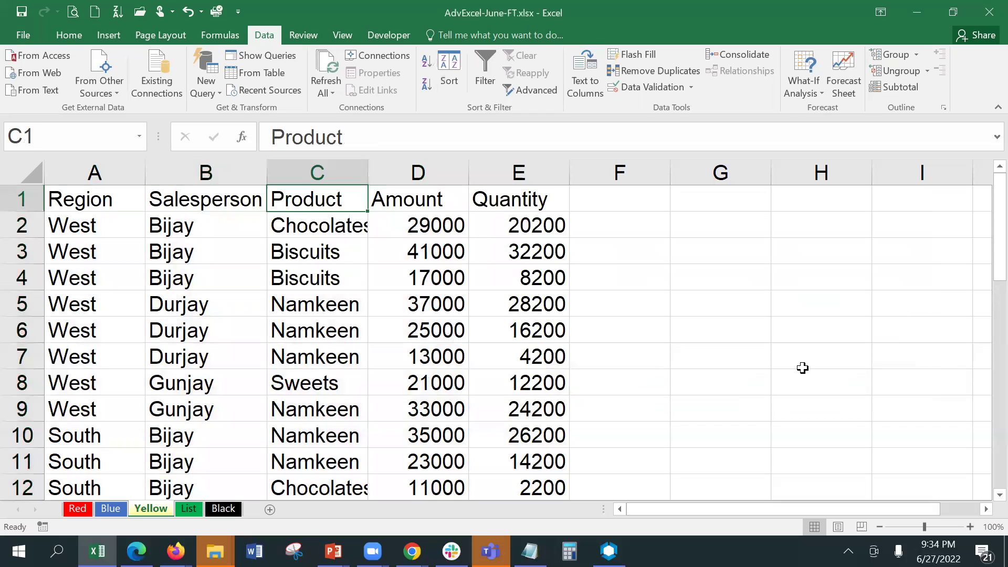
Select the West rows' region, salesperson and product cells to check their order.
drag(113, 223, 98, 398)
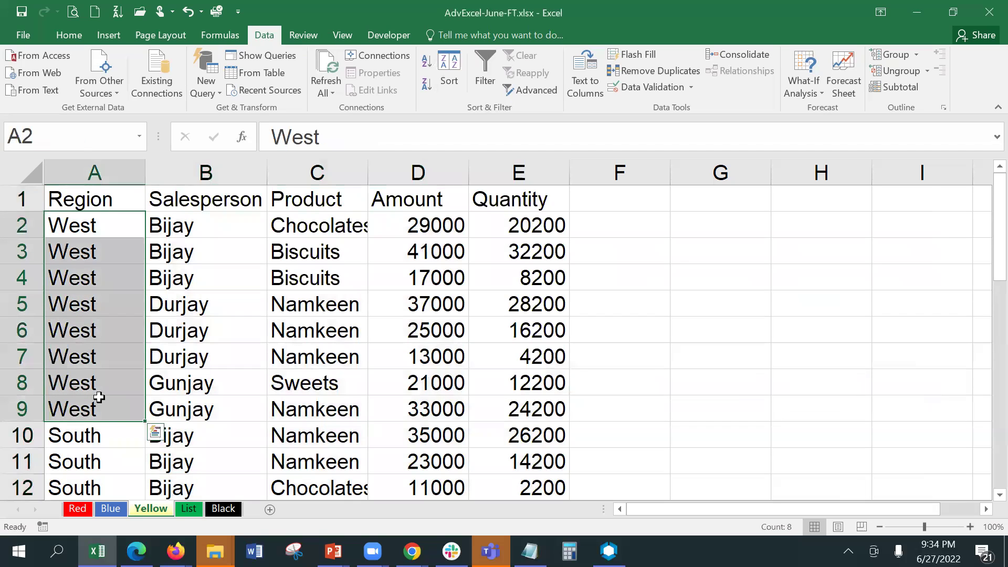
click(191, 226)
drag(192, 228, 197, 404)
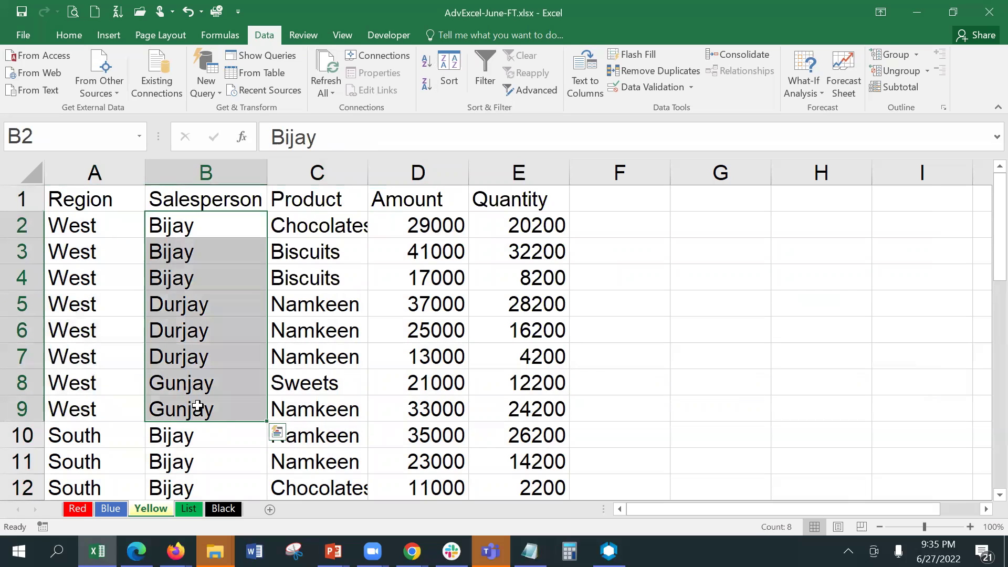
drag(284, 243, 312, 399)
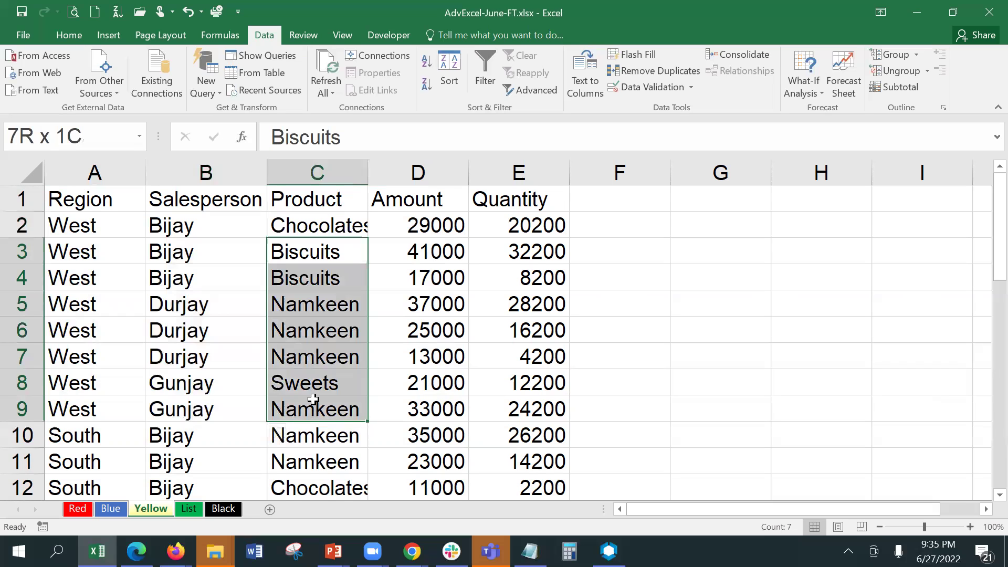
drag(313, 399, 314, 400)
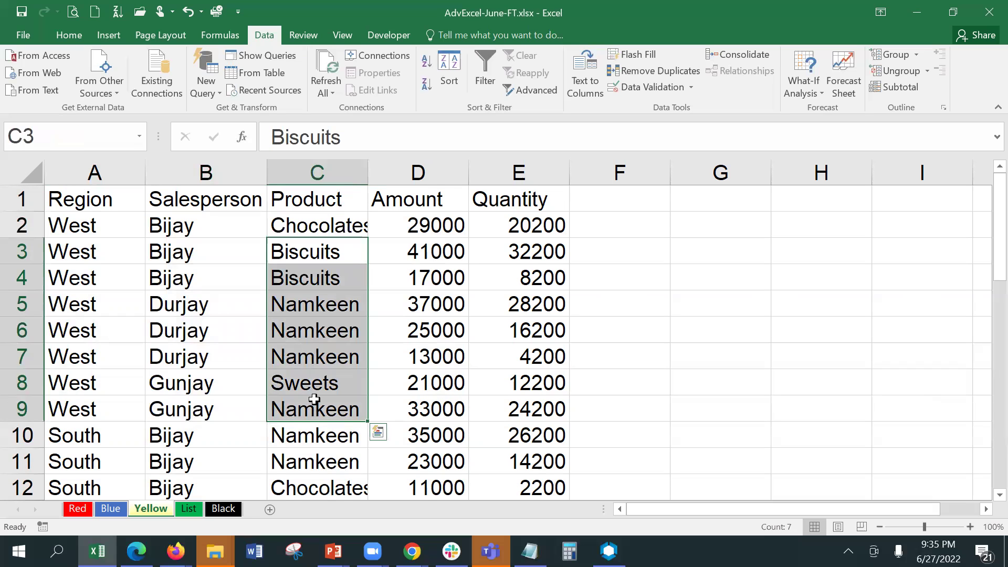
click(249, 378)
drag(204, 222, 209, 279)
drag(307, 230, 309, 267)
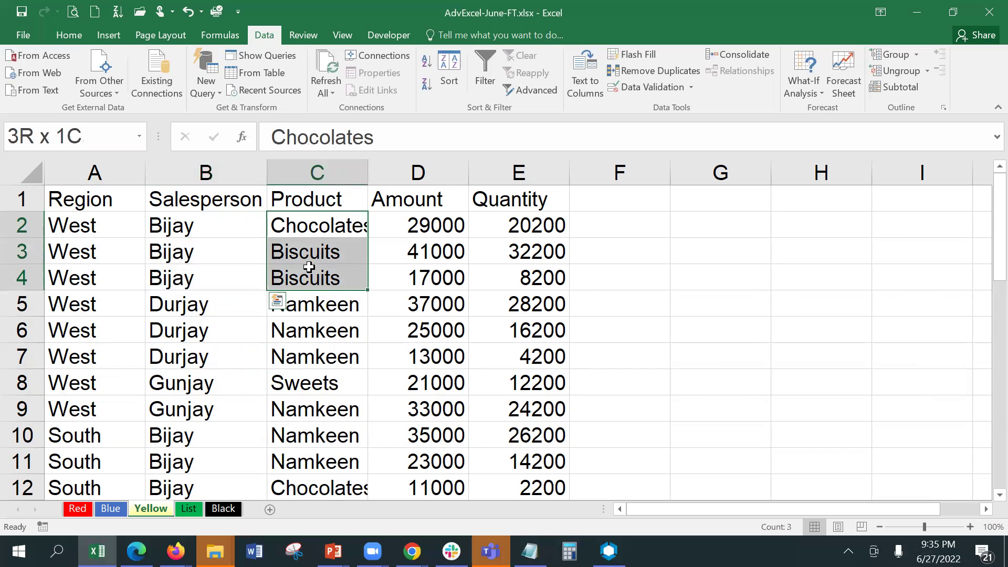
Cancel the sort warning, select C2, and reopen Data > Sort for the whole table.
click(458, 73)
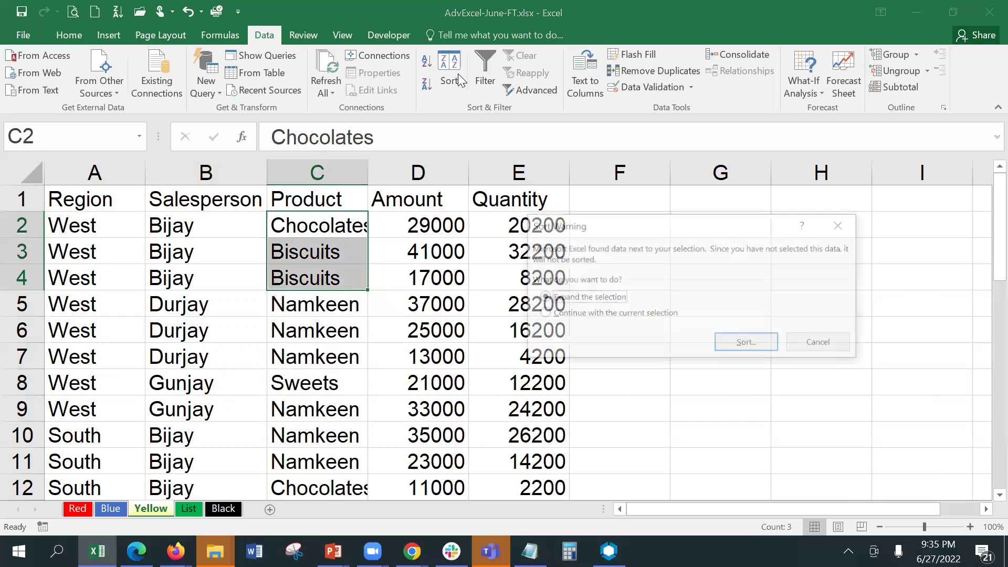
click(803, 351)
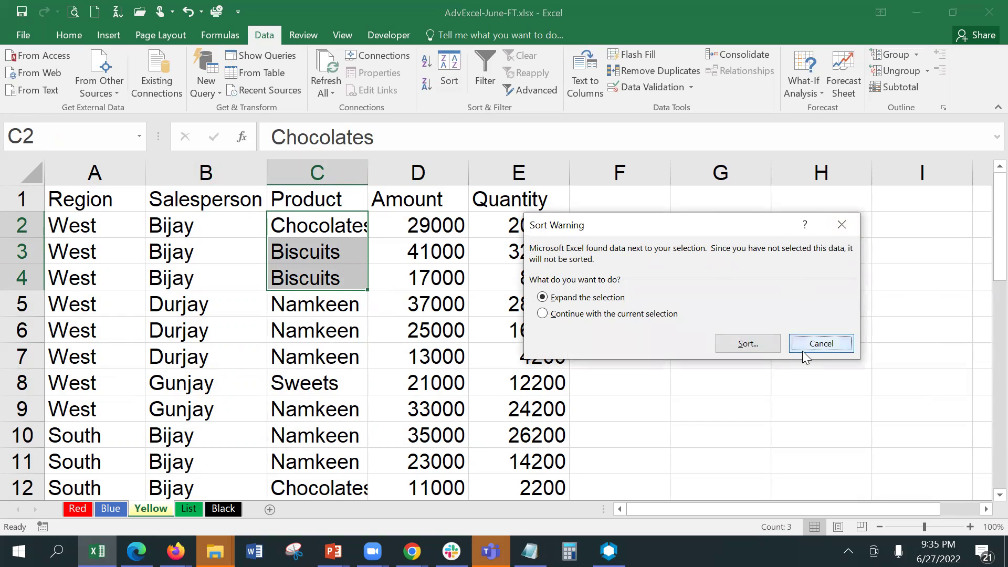
click(797, 339)
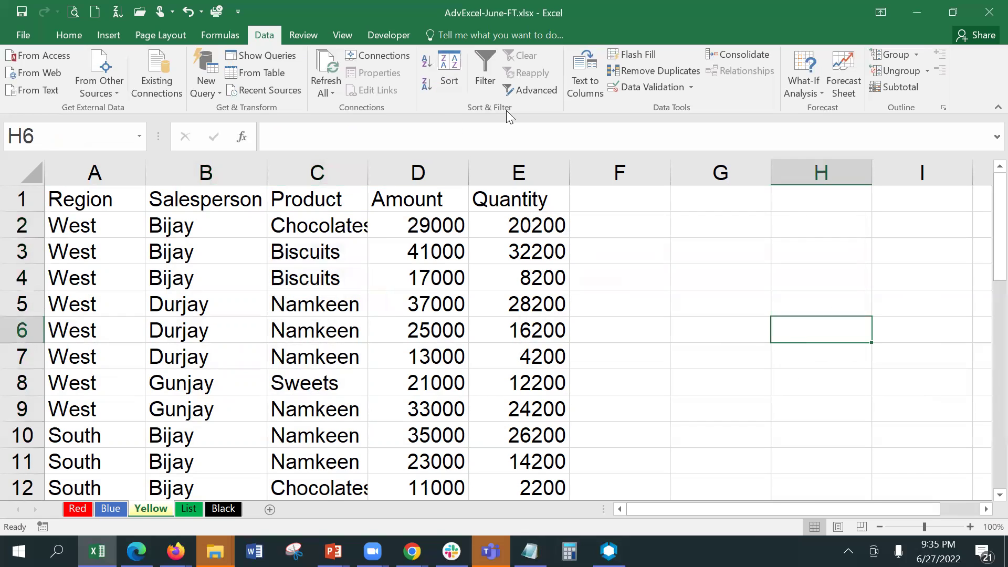
click(352, 223)
click(450, 84)
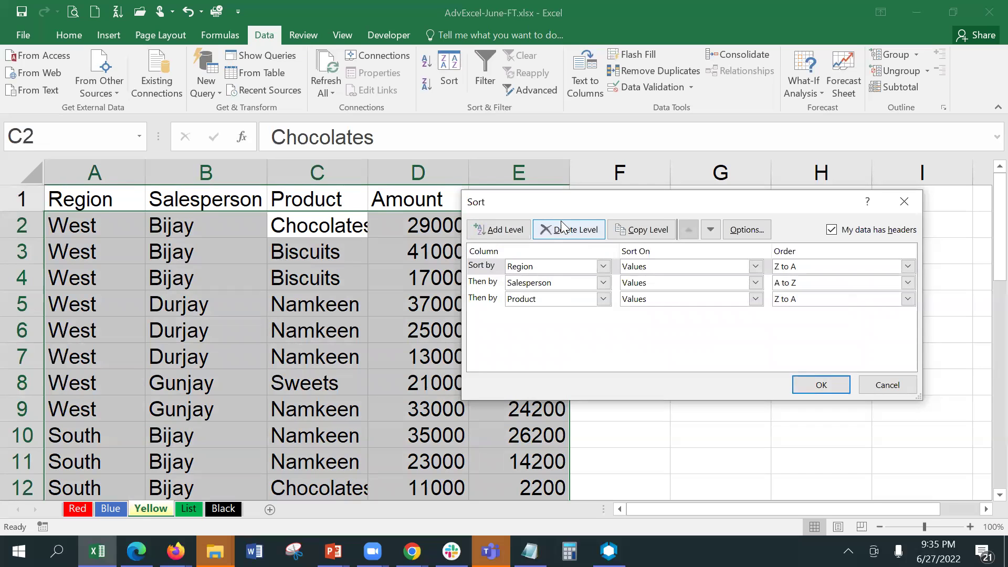
Delete the Salesperson level and re-sort by Region then Product, then select the West rows.
drag(586, 202, 661, 85)
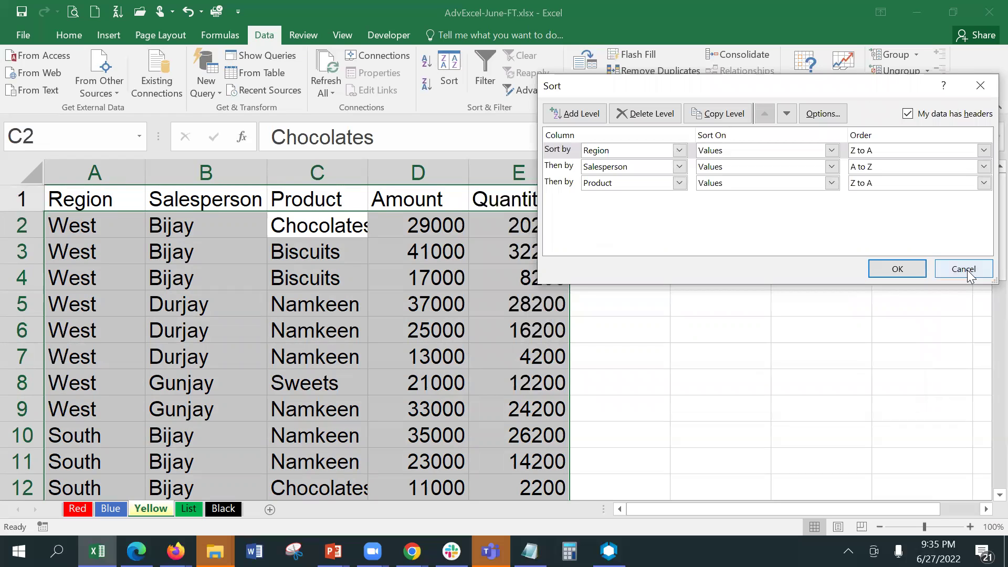
click(566, 172)
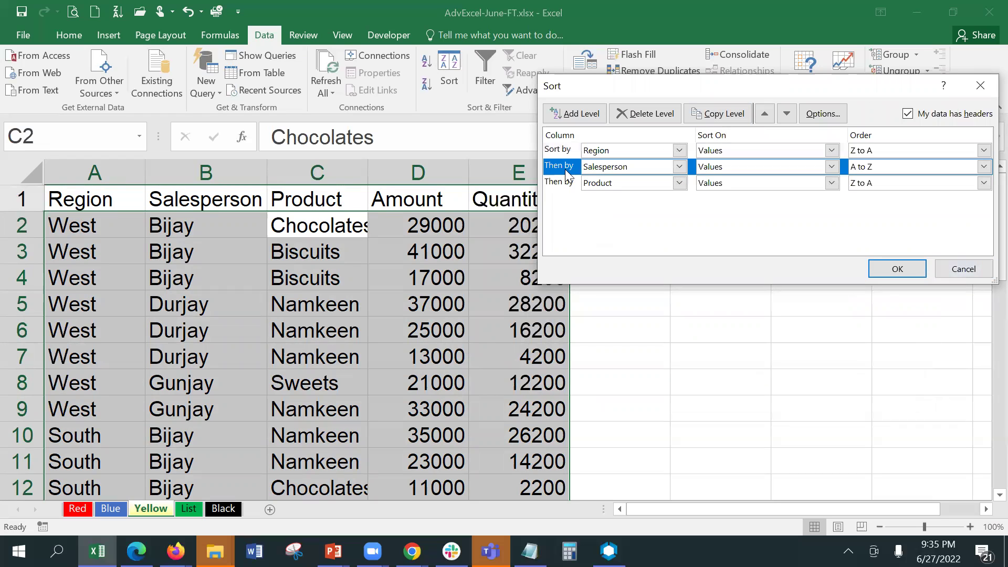
click(660, 104)
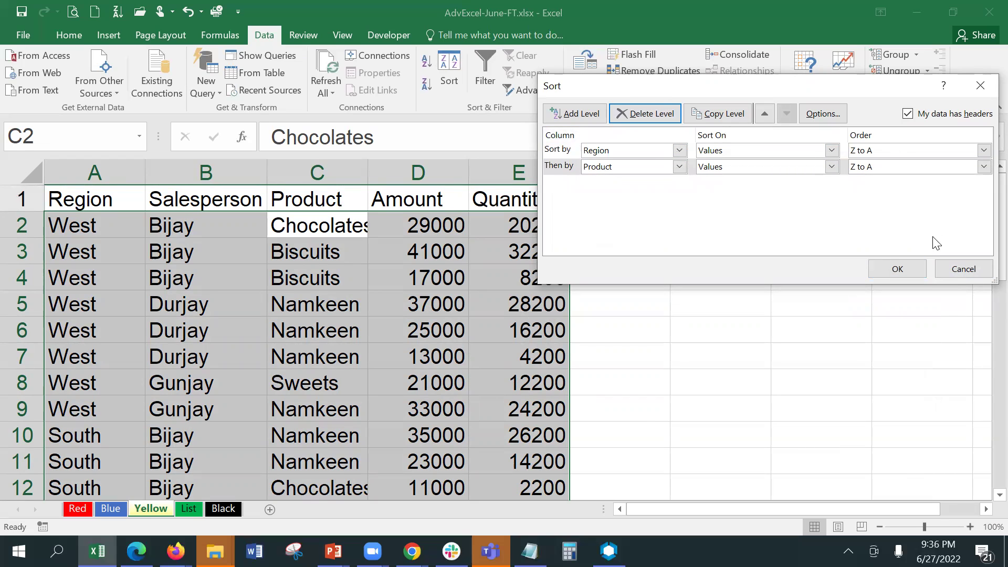
click(897, 269)
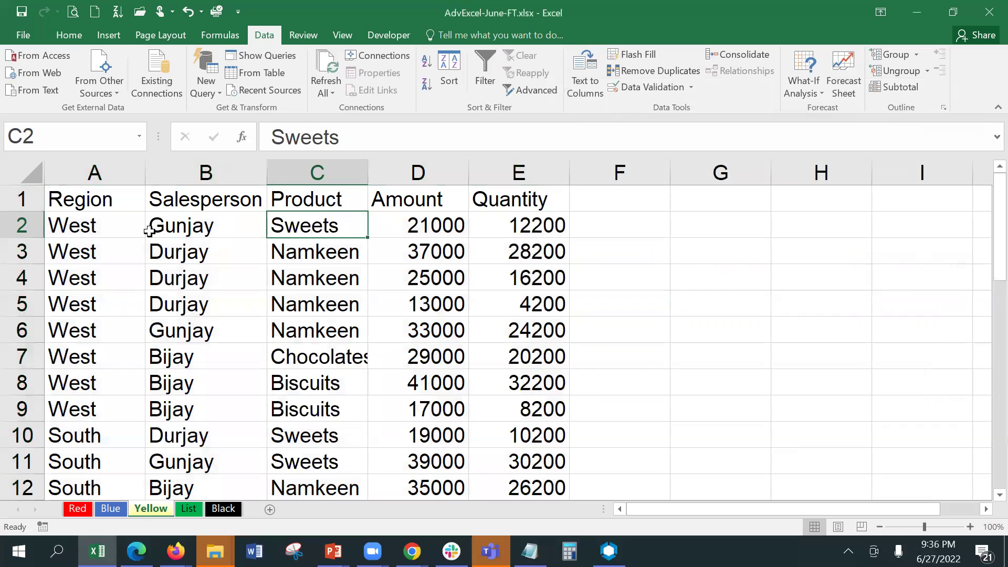
drag(99, 231, 104, 402)
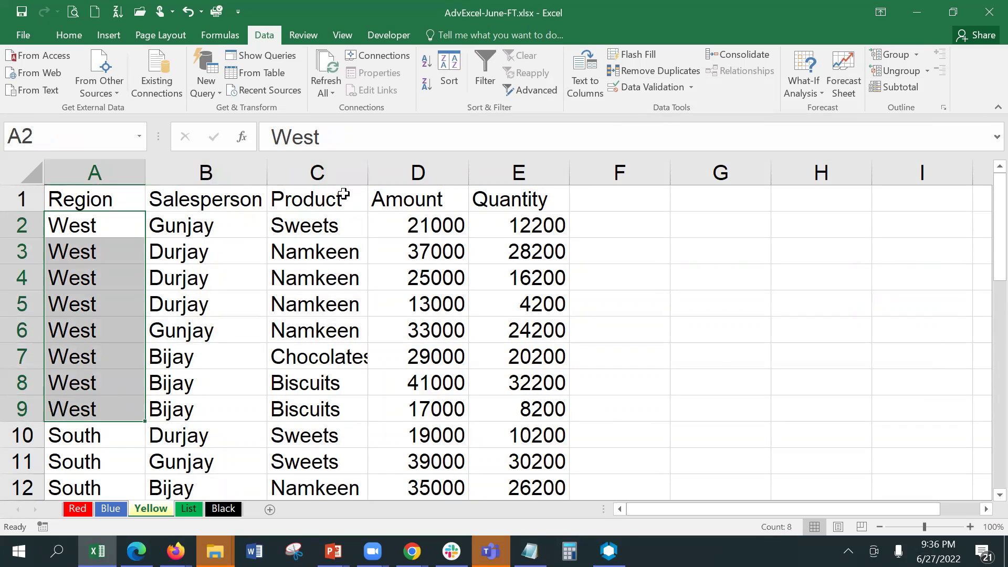
drag(338, 227, 339, 401)
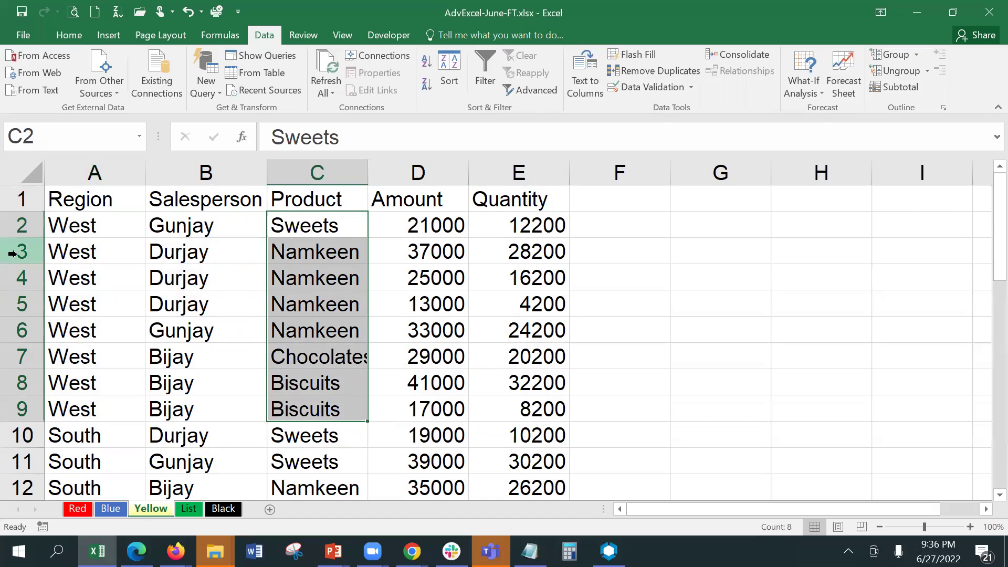
Fill the four Namkeen cells C3:C6 yellow.
click(302, 247)
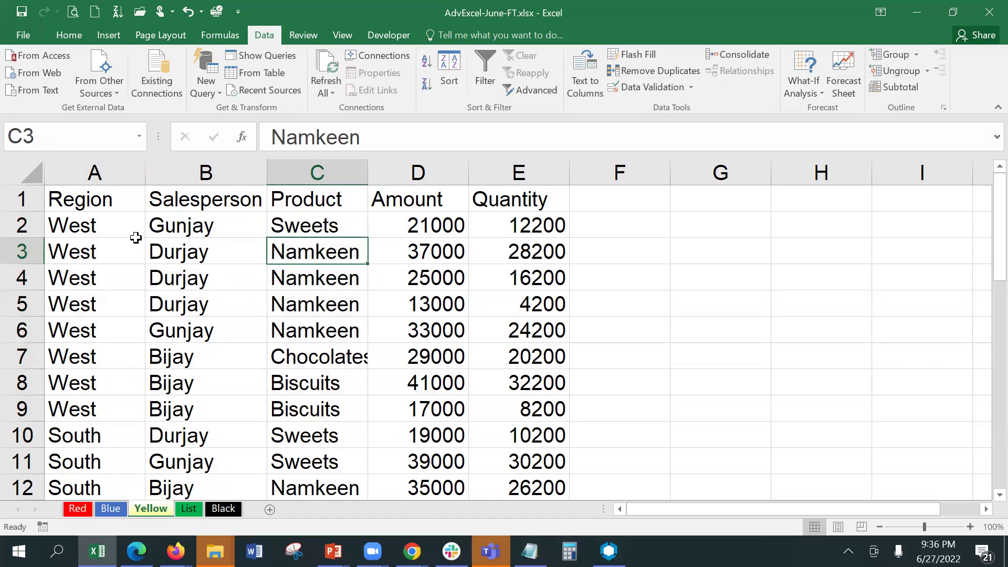
drag(100, 218, 457, 408)
drag(322, 254, 327, 325)
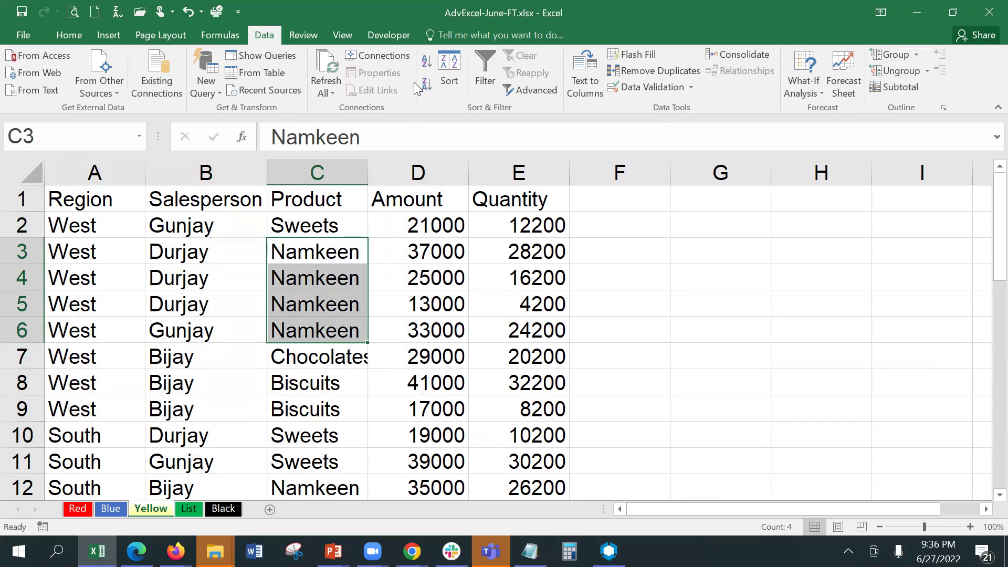
click(70, 41)
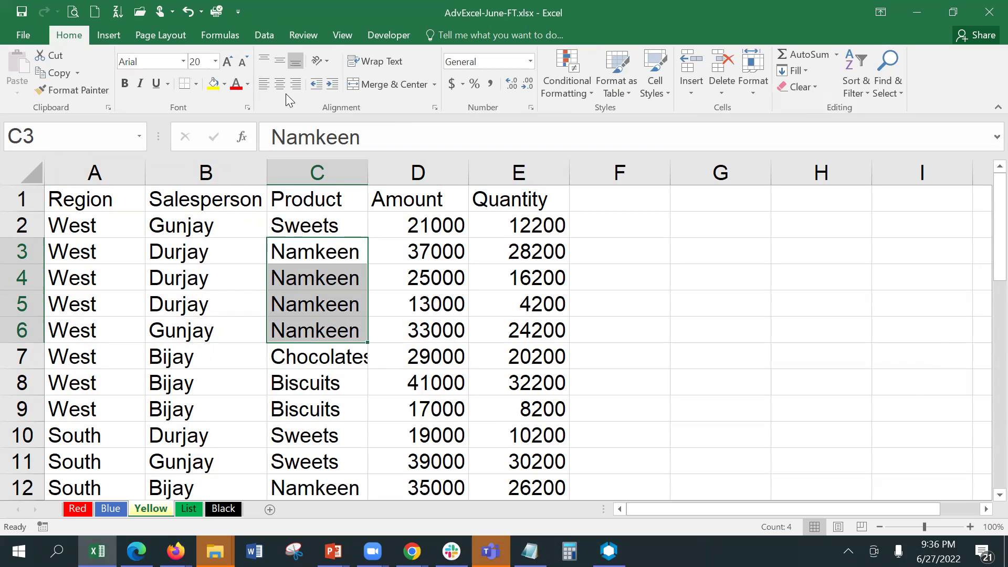
click(212, 84)
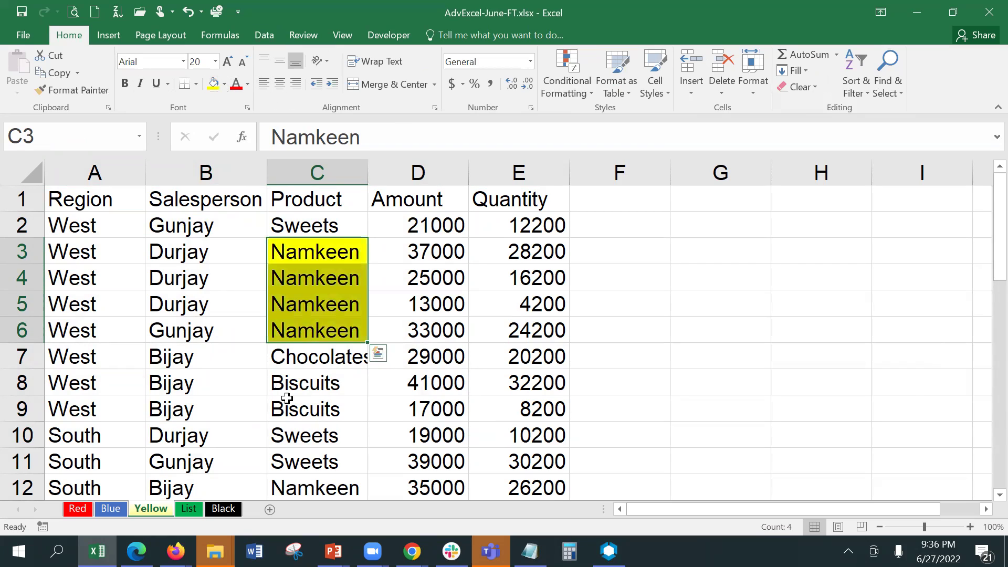
Fill Biscuits cells C8:C9 light green and Sweets cells C10:C11 orange.
drag(316, 385, 315, 408)
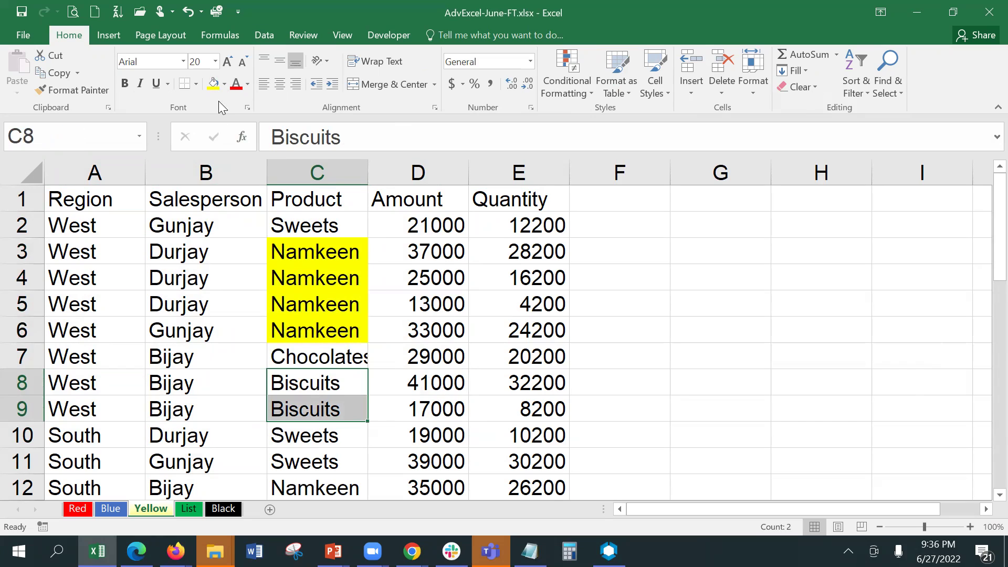
click(224, 84)
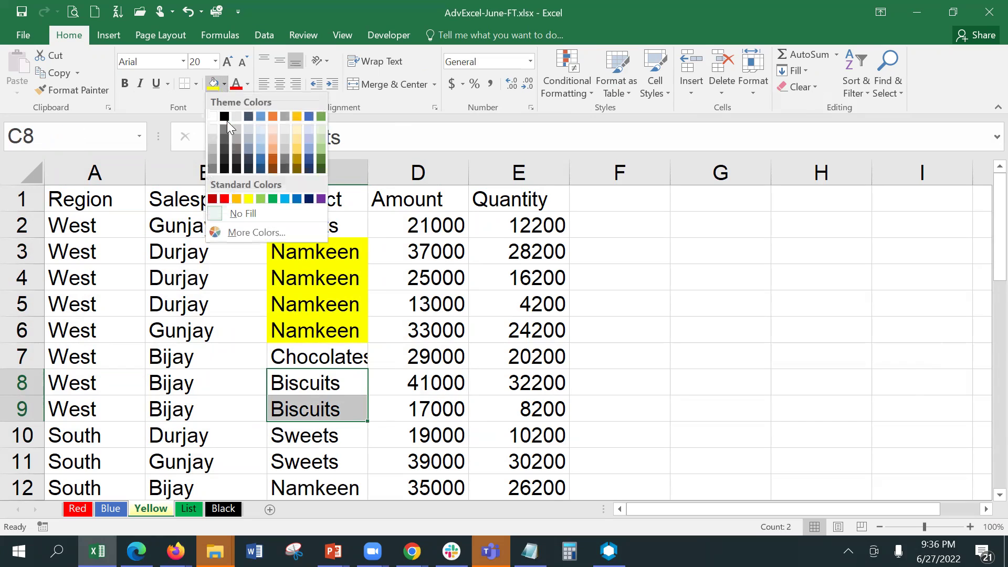
click(260, 198)
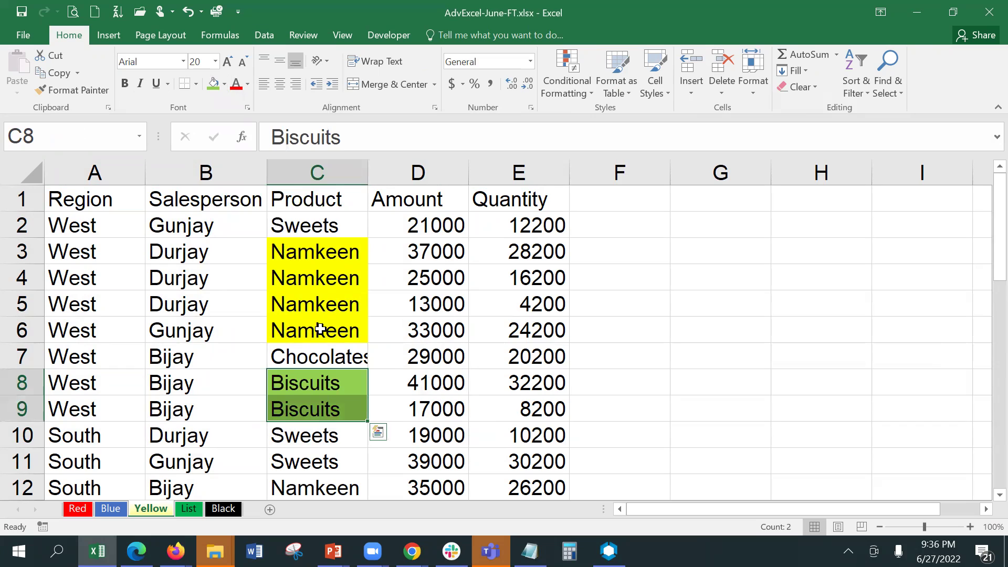
drag(310, 440, 311, 460)
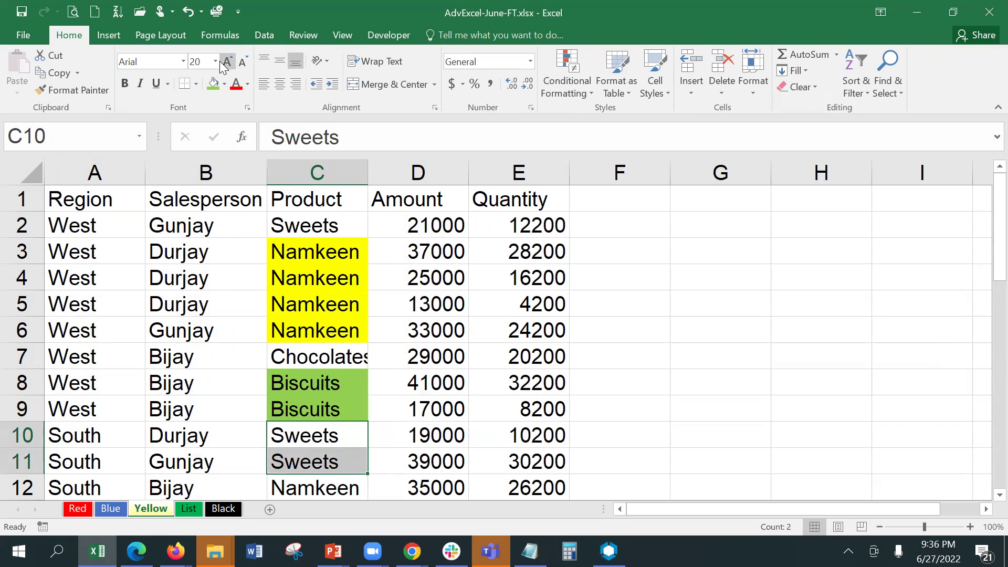
click(223, 84)
click(236, 198)
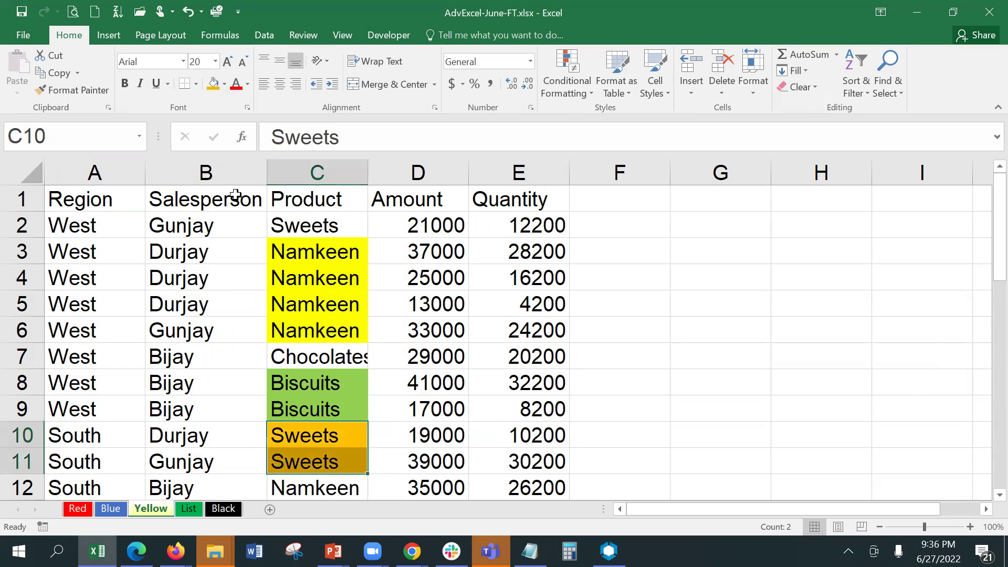
Select the Sweets cells in rows 28–35 and fill them orange.
click(560, 426)
key(Down)
key(Down)
key(Down)
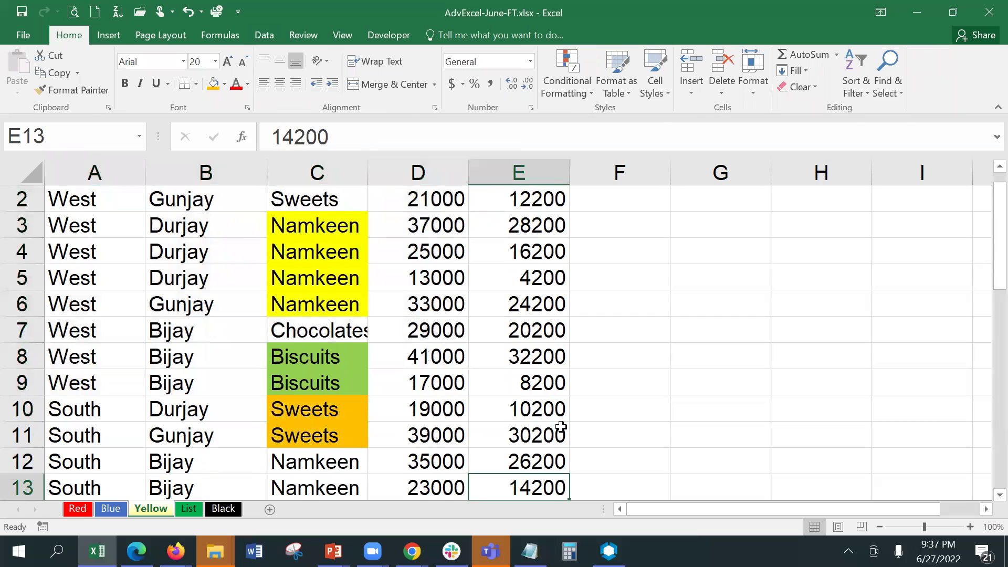
key(Up)
key(Up)
key(Up)
key(Up)
key(Up)
key(Up)
key(Up)
key(Down)
key(Down)
key(Down)
key(Down)
key(Down)
key(Down)
key(Down)
key(Down)
key(Down)
key(Down)
key(Down)
key(Down)
key(Down)
key(Down)
key(Down)
key(Down)
key(Down)
key(Down)
key(Down)
key(Down)
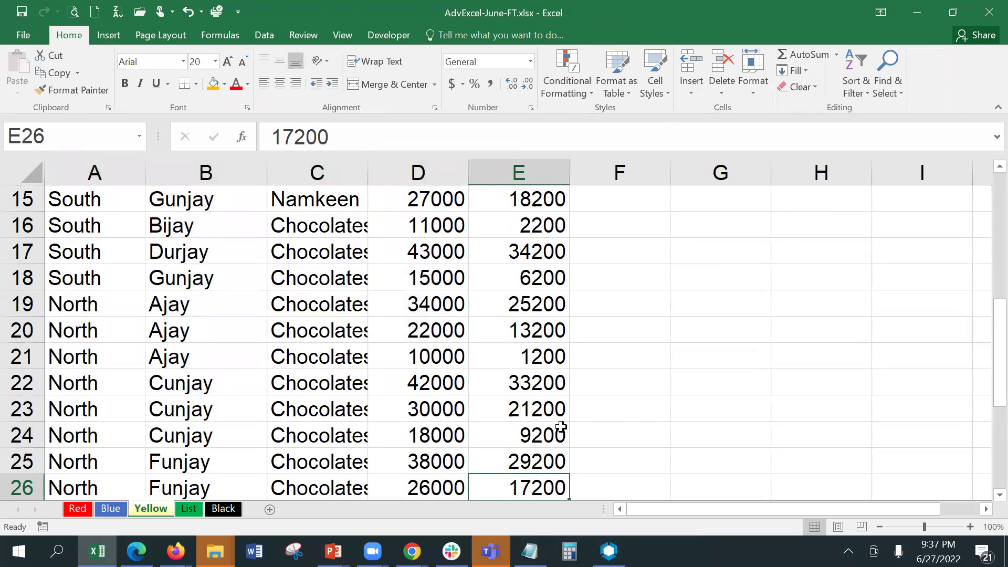
key(Left)
key(Left)
key(Down)
key(Down)
key(Down)
key(Down)
key(Down)
key(Down)
key(Down)
key(Down)
key(Down)
key(Down)
key(Down)
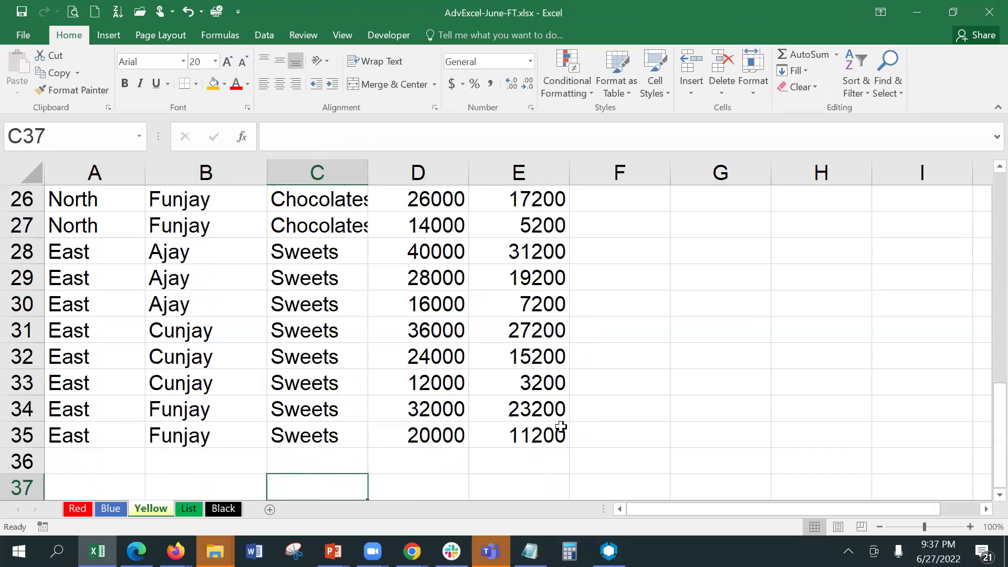
key(Up)
key(Up)
key(Up)
key(Up)
key(Up)
key(Up)
key(Up)
key(Up)
key(Up)
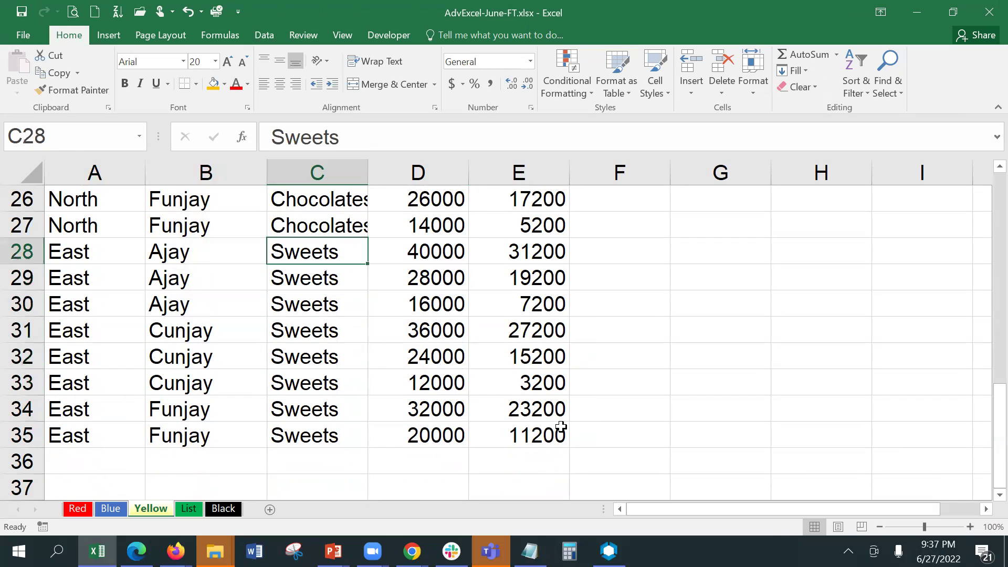
key(shift+Down)
key(shift+Down)
key(shift+Down)
key(shift+Down)
key(shift+Down)
key(shift+Down)
key(shift+Down)
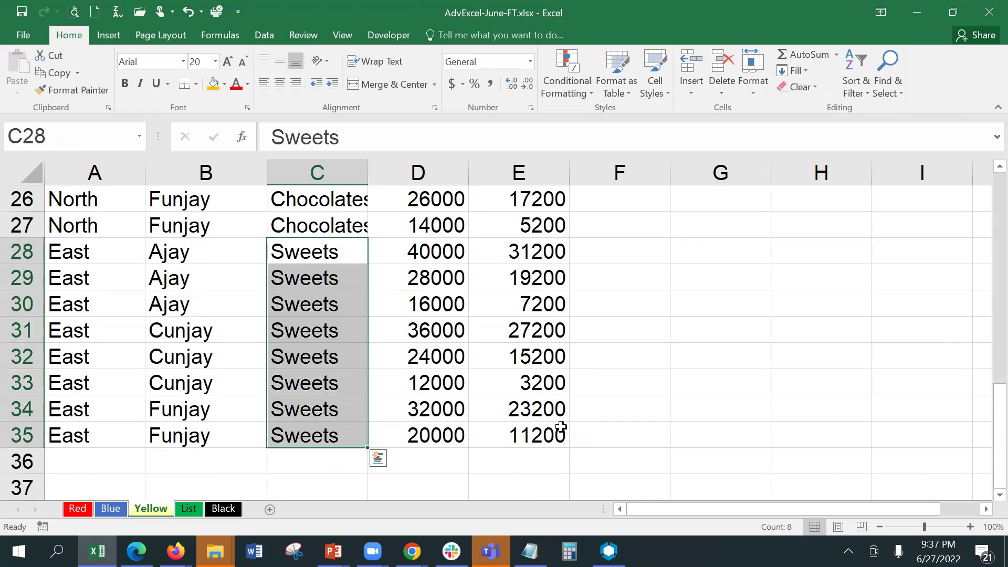
click(213, 84)
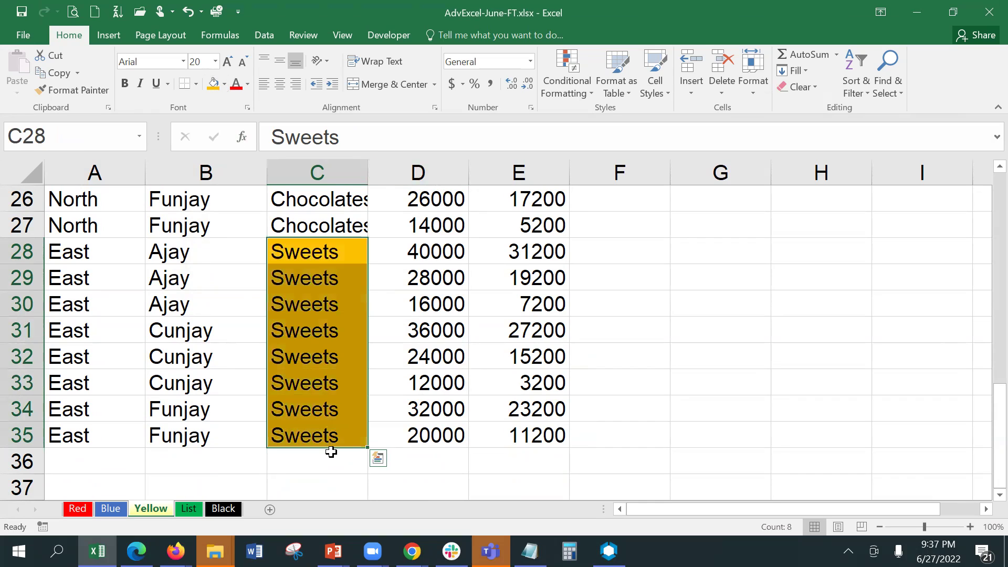
Select the Chocolates cells C16:C27 and fill them dark red.
key(Up)
key(Up)
key(Up)
key(Up)
key(Down)
key(Down)
key(Down)
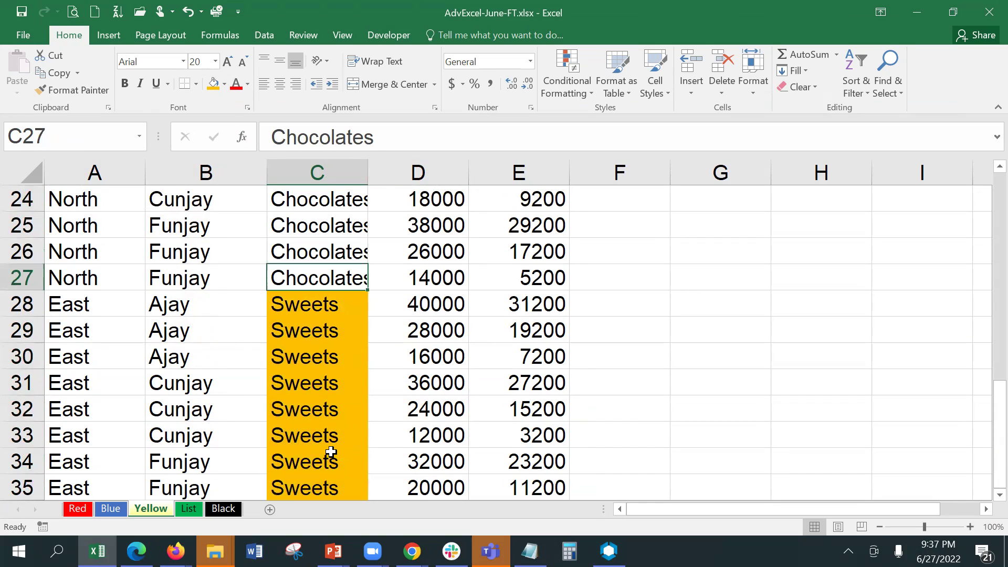
key(shift+Up)
key(shift+Up)
key(shift+Up)
key(shift+Up)
key(shift+Up)
key(shift+Up)
key(shift+Up)
key(shift+Up)
key(shift+Up)
key(shift+Up)
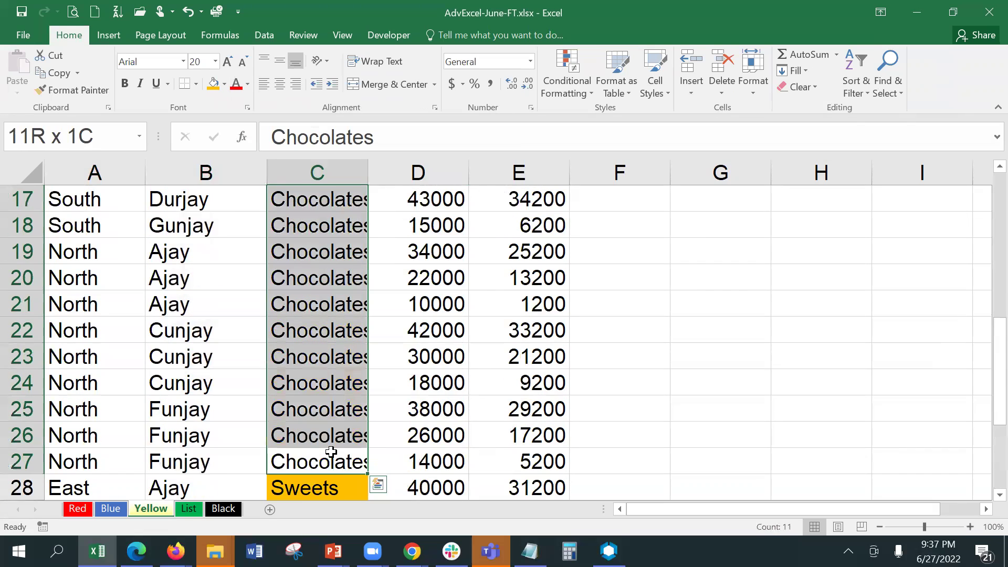
key(shift+Up)
key(shift+Up)
key(shift+Up)
key(shift+Down)
key(shift+Down)
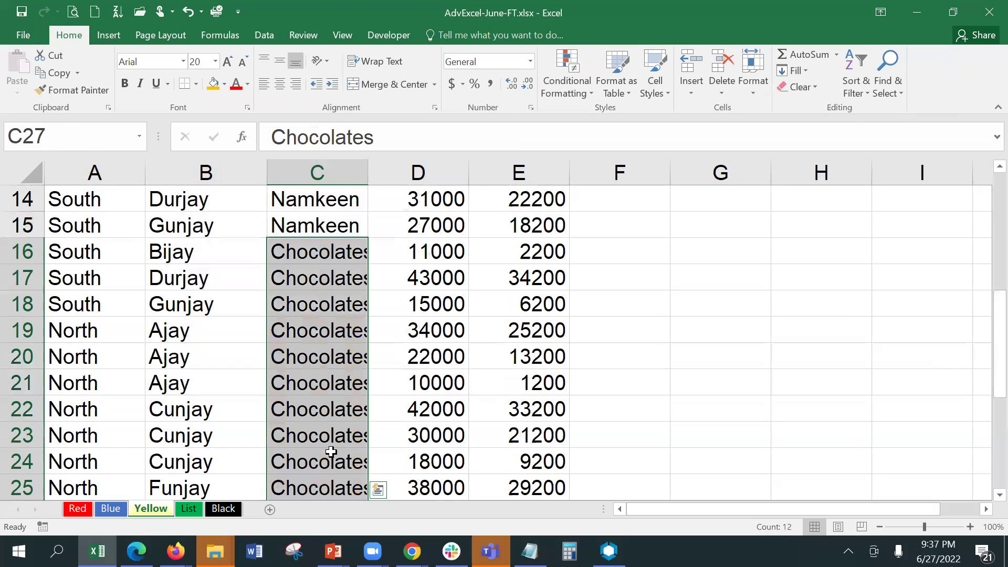
click(226, 84)
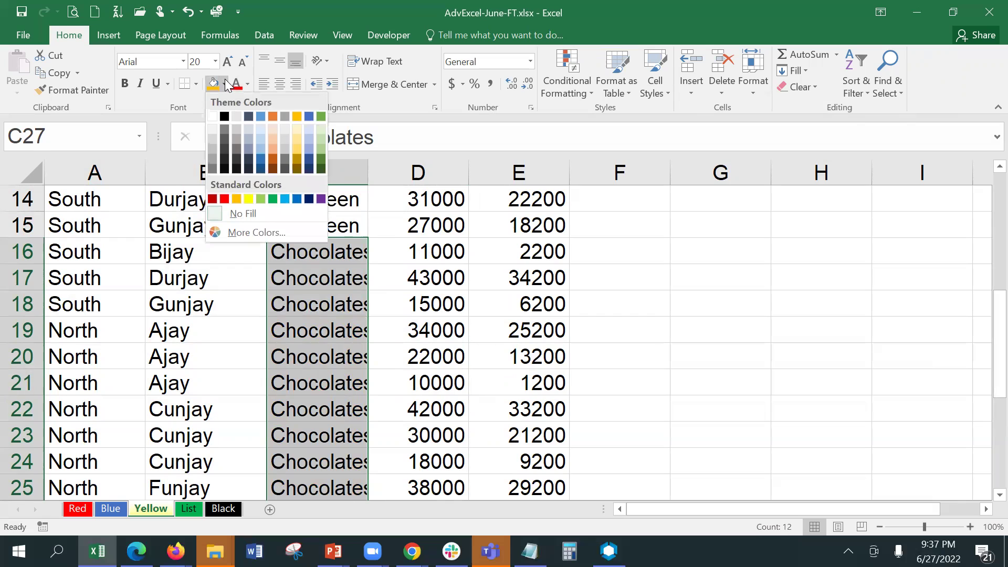
click(212, 199)
scroll(383, 388, down, 3)
click(385, 391)
key(Up)
key(Up)
key(Up)
key(Up)
key(Up)
key(Up)
key(Up)
key(Up)
key(Up)
key(Up)
key(Up)
key(Up)
key(Up)
key(Up)
key(Up)
key(Up)
key(Up)
key(Up)
key(Up)
key(Up)
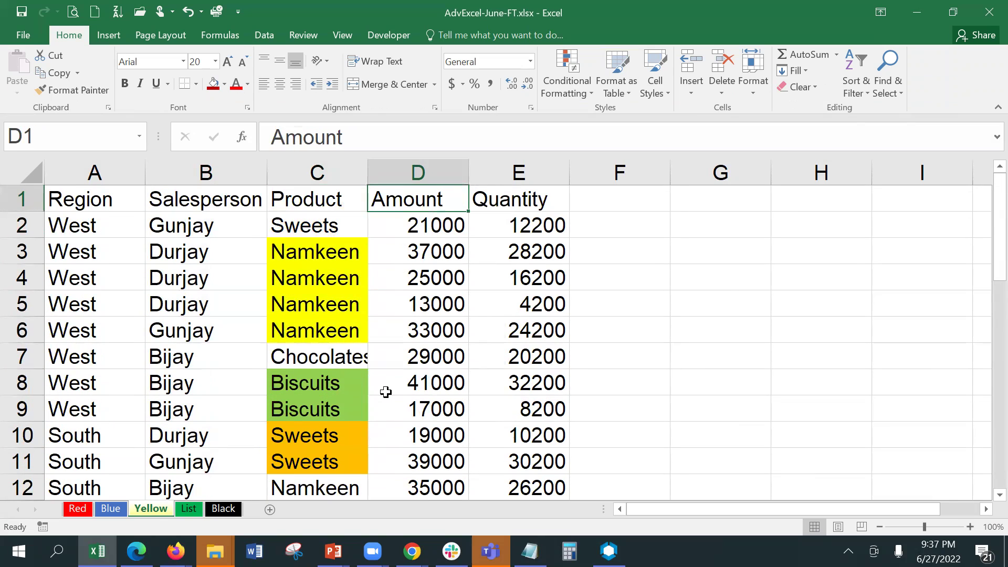
Sort the table by Amount descending so it starts at 43000.
key(Down)
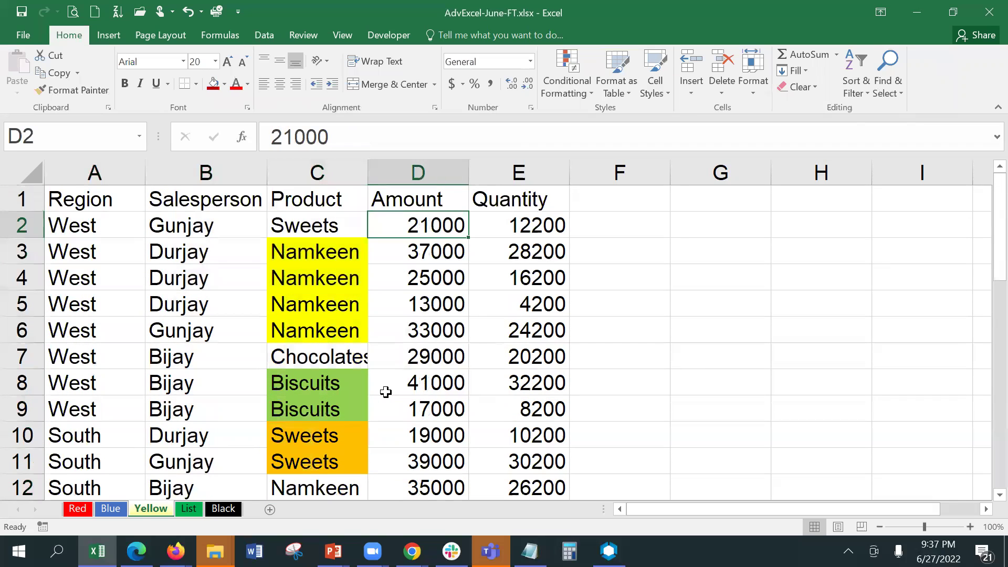
click(271, 40)
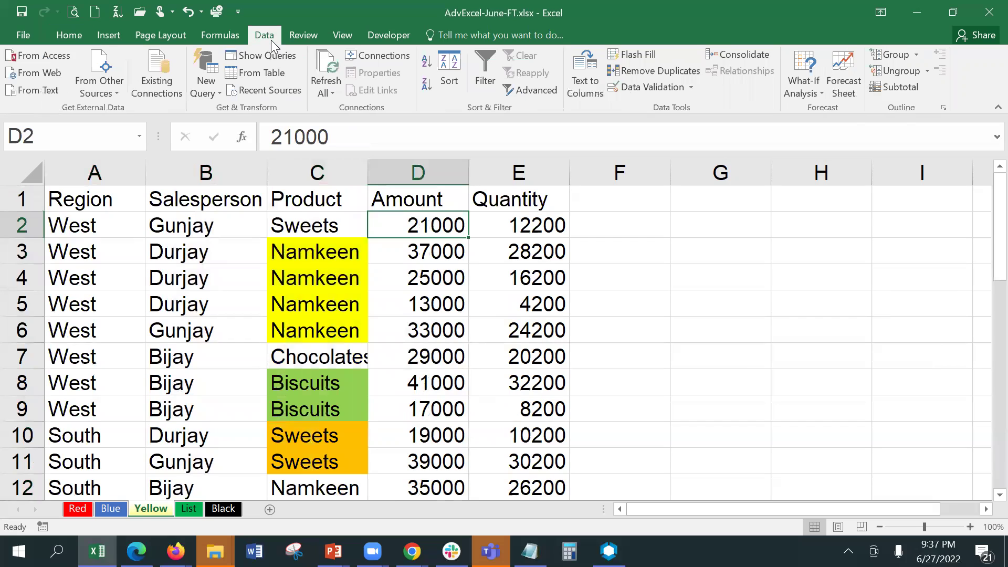
click(425, 64)
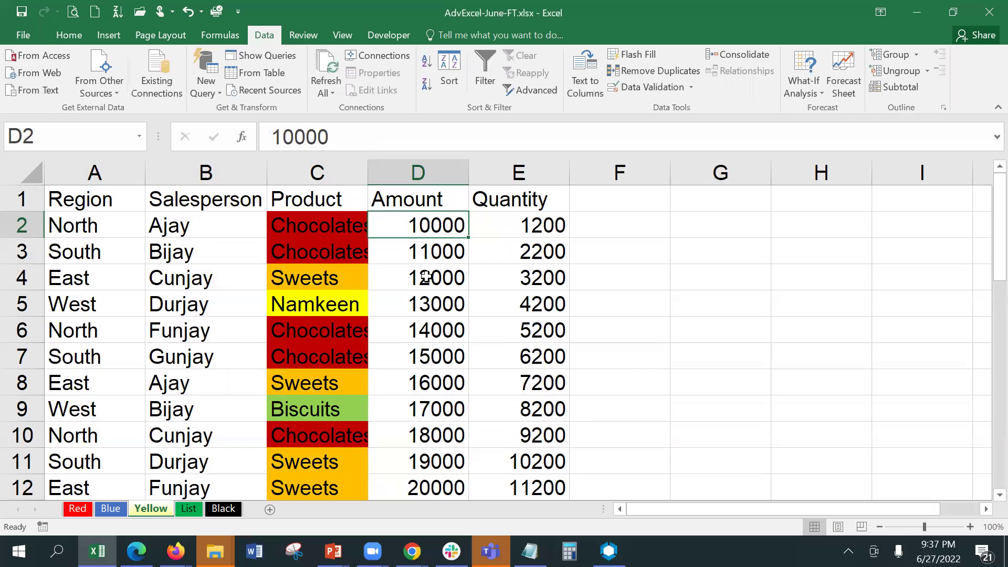
click(425, 85)
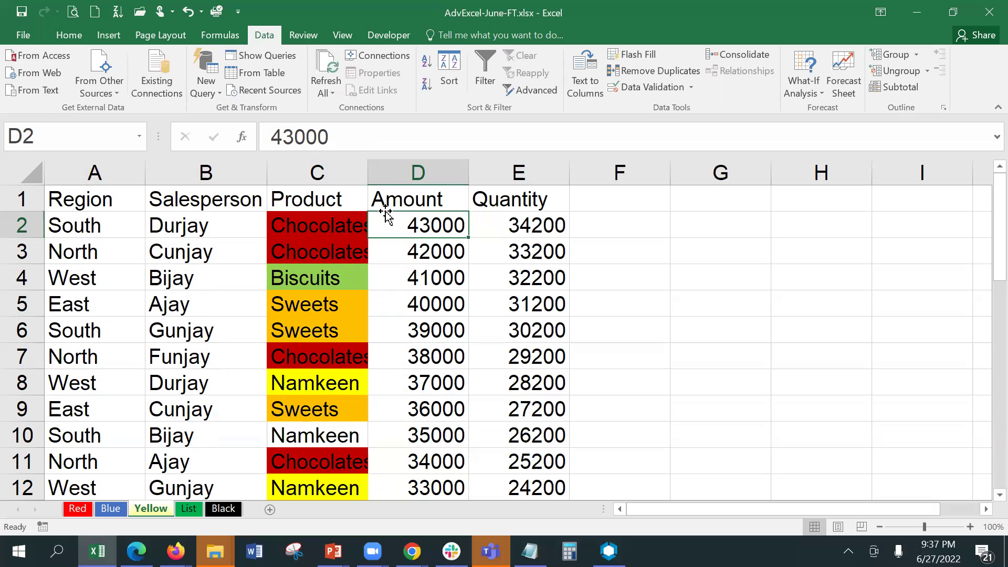
click(290, 225)
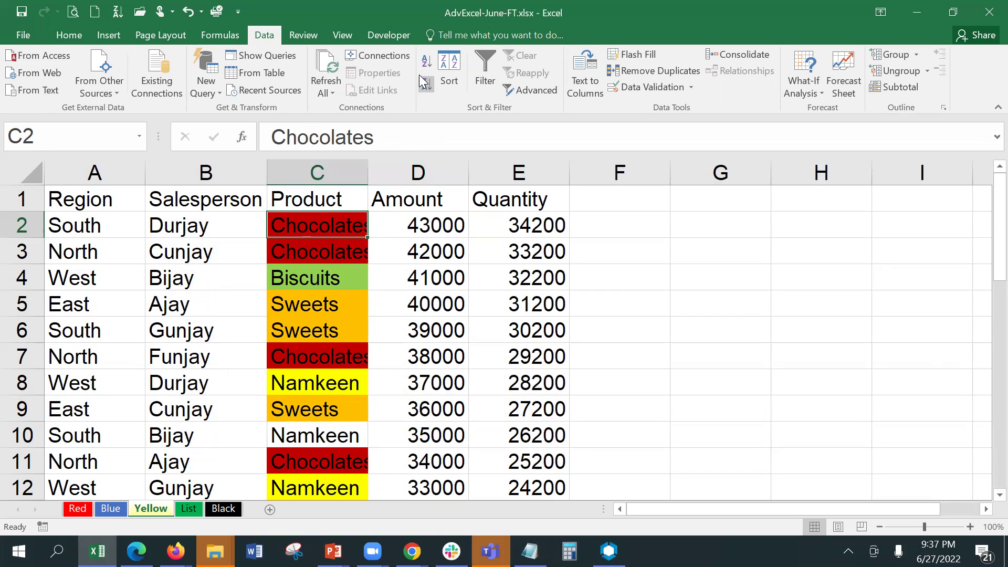
Set a Sort level on Product by Cell Color with red on top.
click(445, 79)
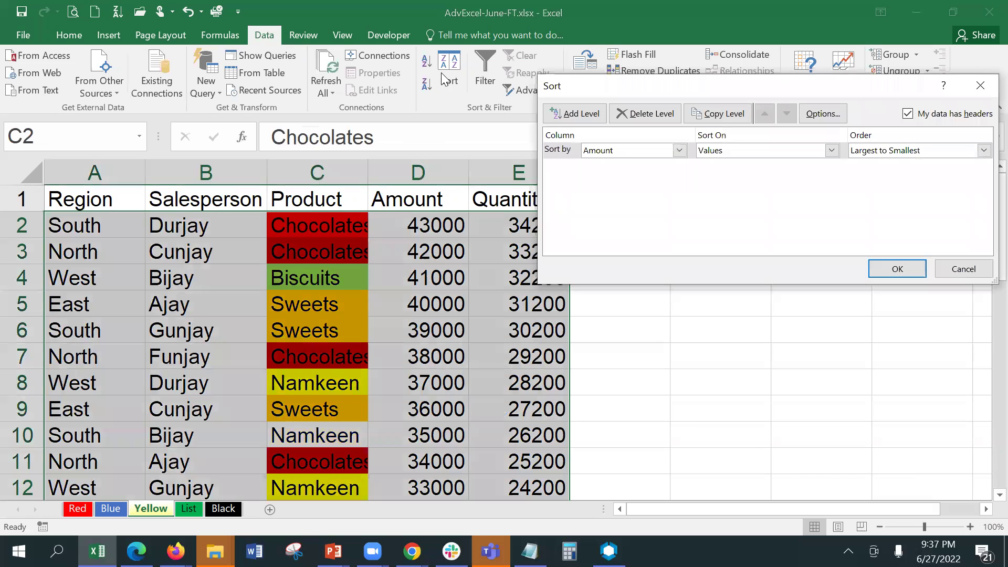
click(634, 151)
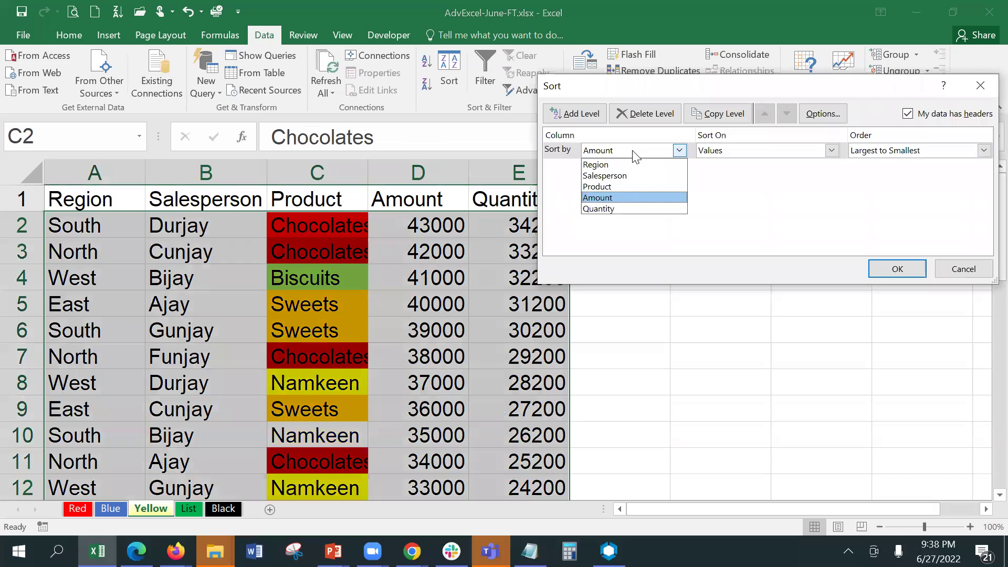
click(628, 186)
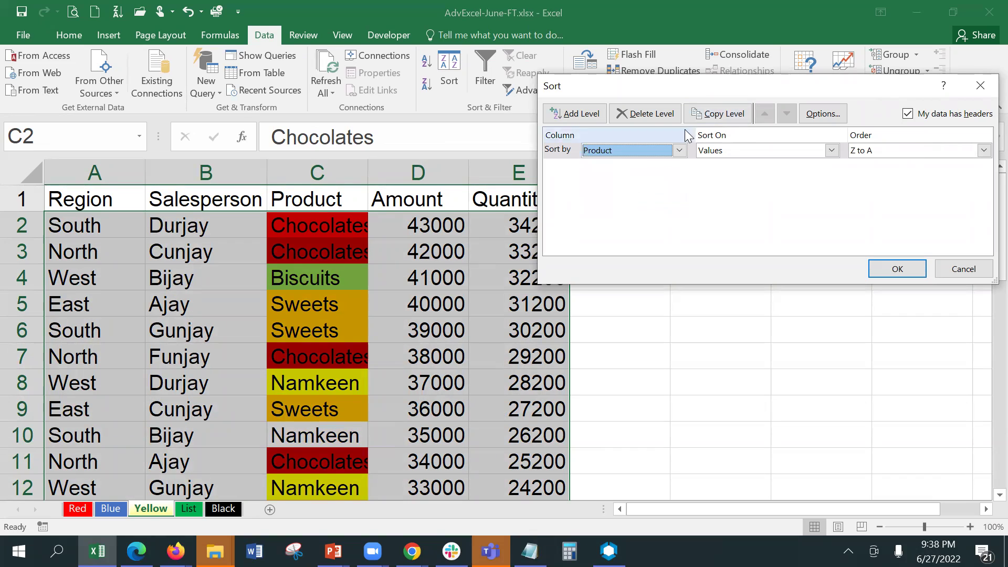
click(726, 149)
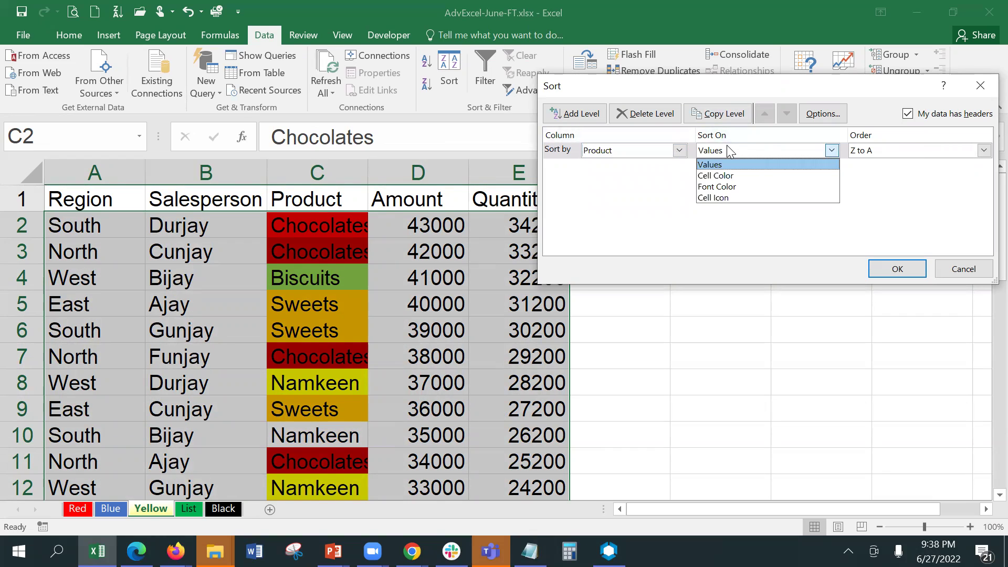
click(735, 181)
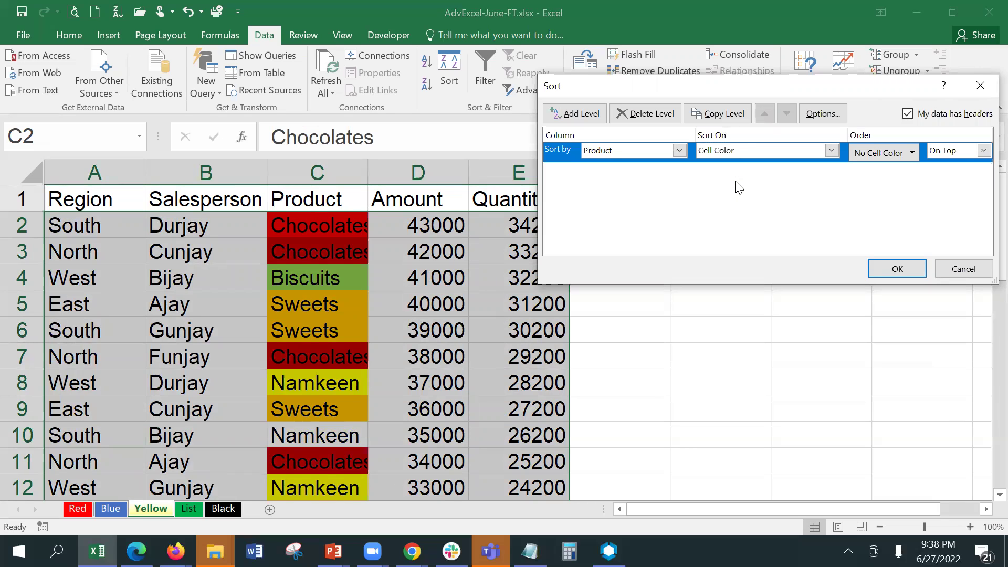
click(912, 152)
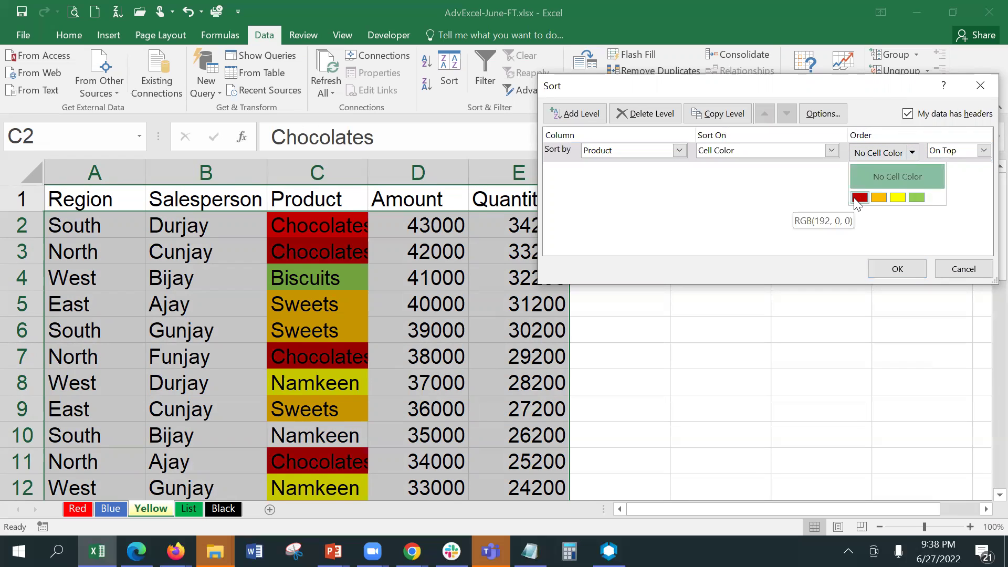
click(859, 198)
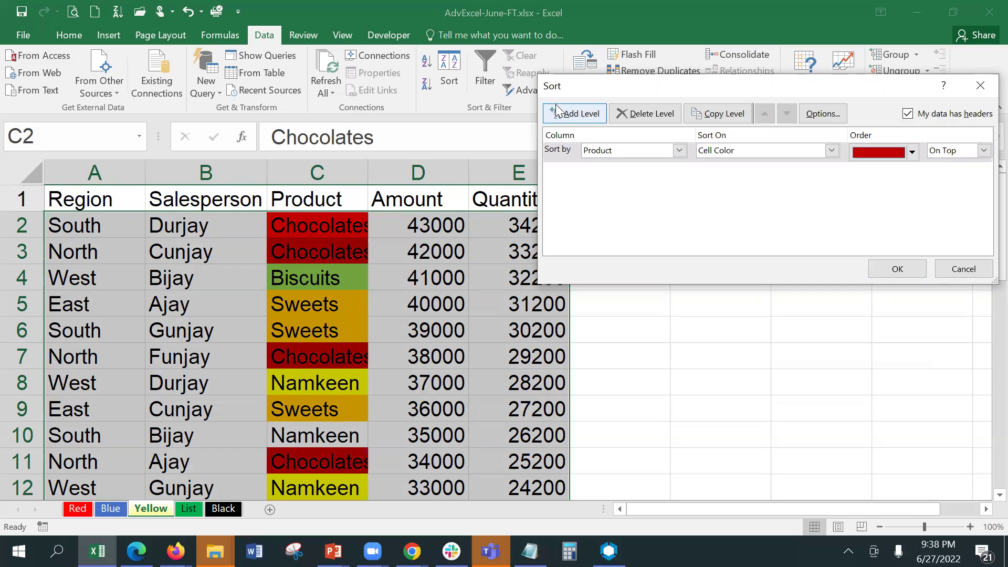
Add a second Product Cell Color level with yellow next, and apply the sort.
click(576, 114)
click(630, 170)
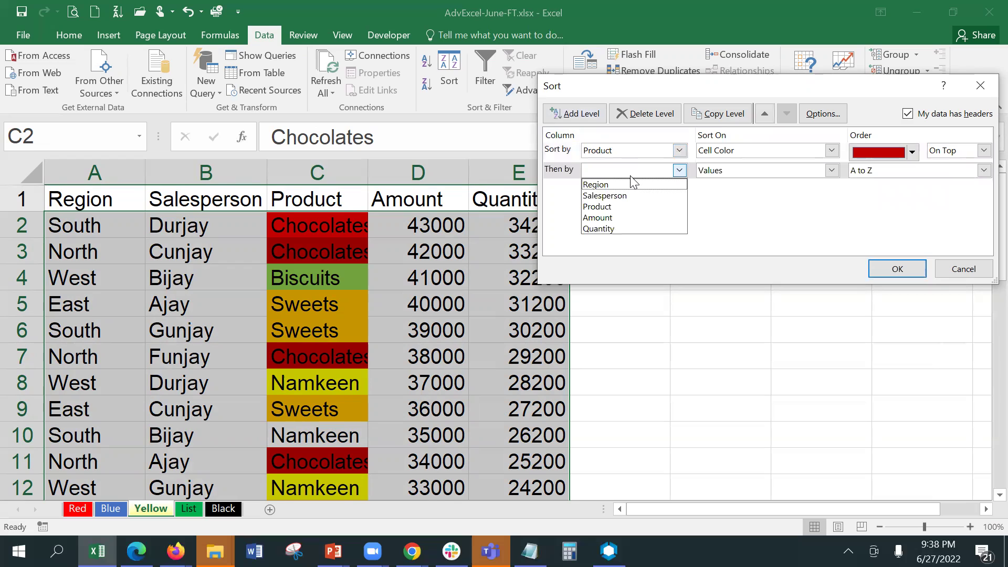
click(636, 207)
click(735, 171)
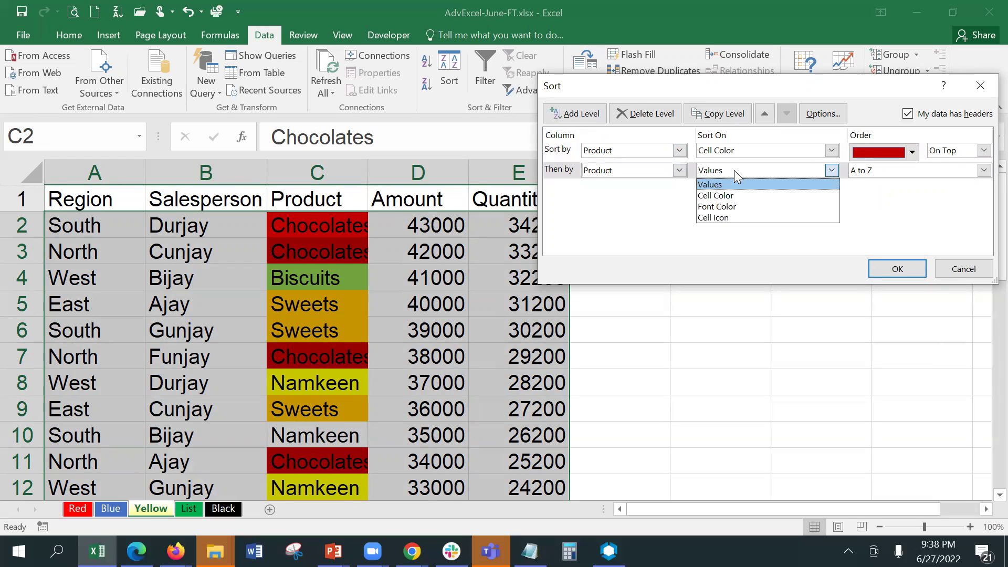
click(732, 197)
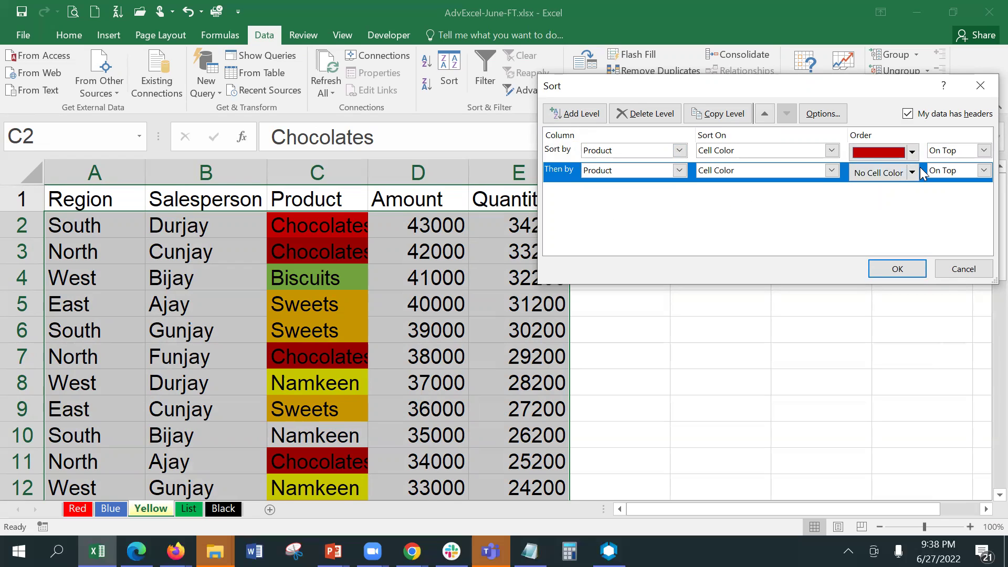
click(916, 169)
click(898, 217)
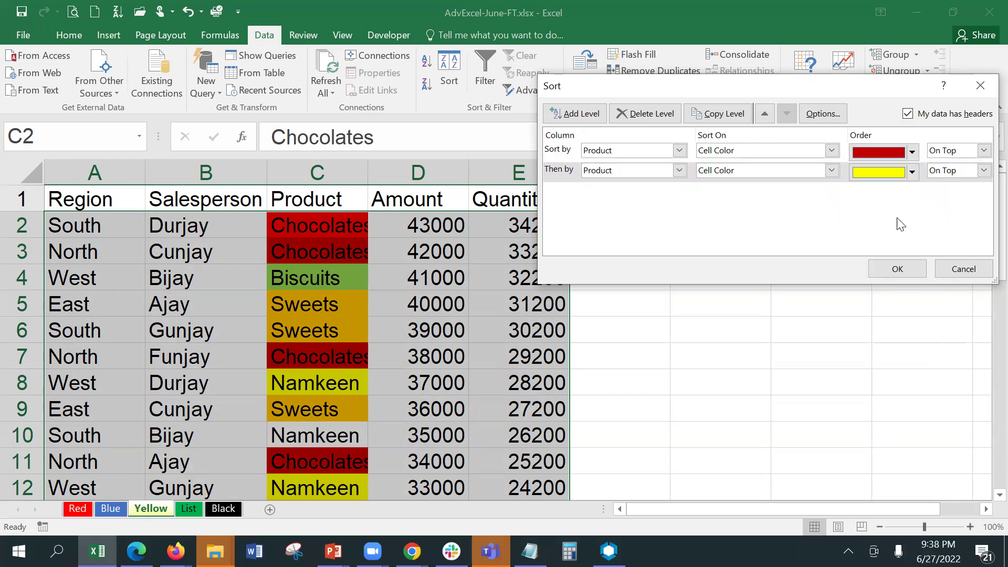
click(901, 269)
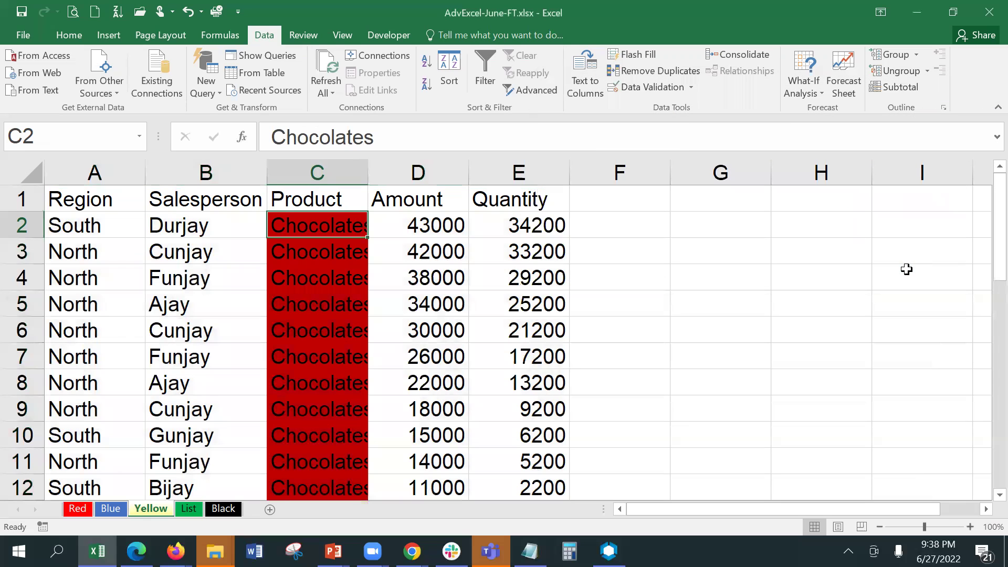
Review the colour-sorted rows down column C and return to the top.
key(Down)
key(Down)
key(Down)
key(Down)
key(Down)
key(Down)
key(Down)
key(Down)
key(Down)
key(Down)
key(Down)
key(Down)
key(Down)
key(Down)
key(Down)
key(Down)
key(Down)
key(Down)
key(Down)
key(Down)
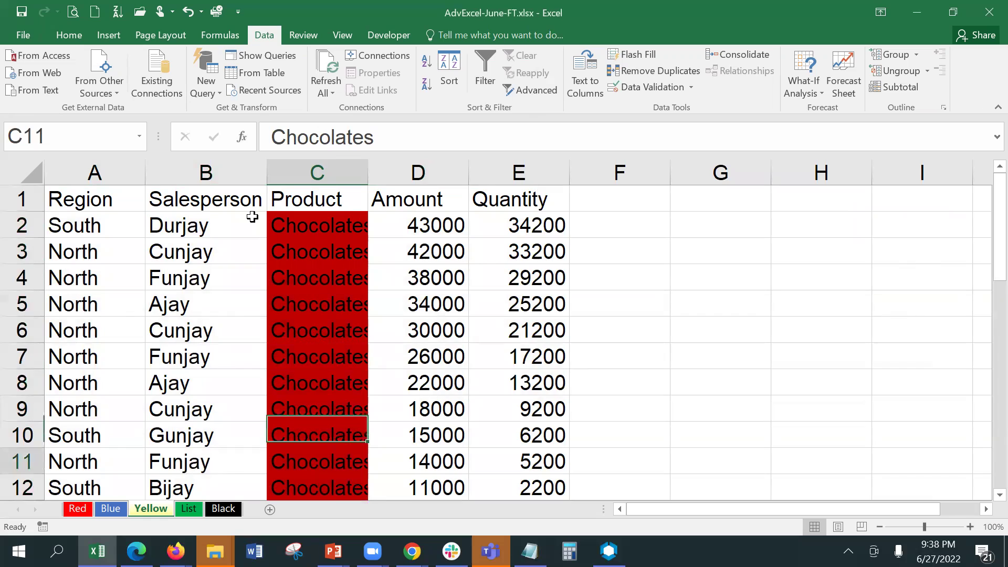
key(Up)
key(Up)
key(Up)
key(Up)
key(Up)
key(Up)
key(Up)
key(Up)
key(Up)
key(Up)
key(Up)
key(Up)
key(Up)
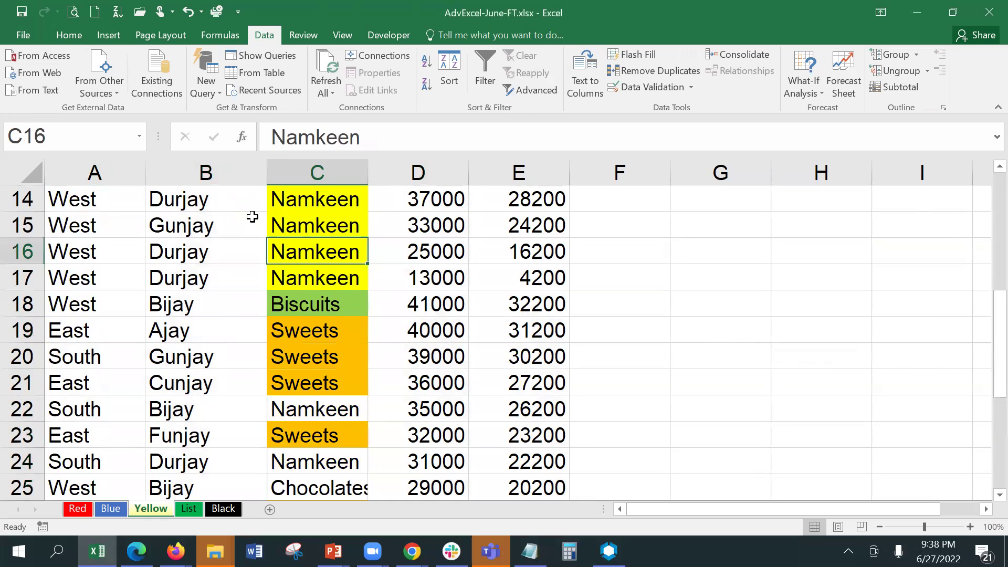
key(Down)
key(Down)
key(Down)
key(Down)
key(Down)
key(Down)
key(Down)
key(Down)
key(Down)
key(Down)
key(Down)
key(Down)
key(Down)
key(Down)
key(Down)
key(Down)
key(Down)
key(Down)
key(Down)
key(Down)
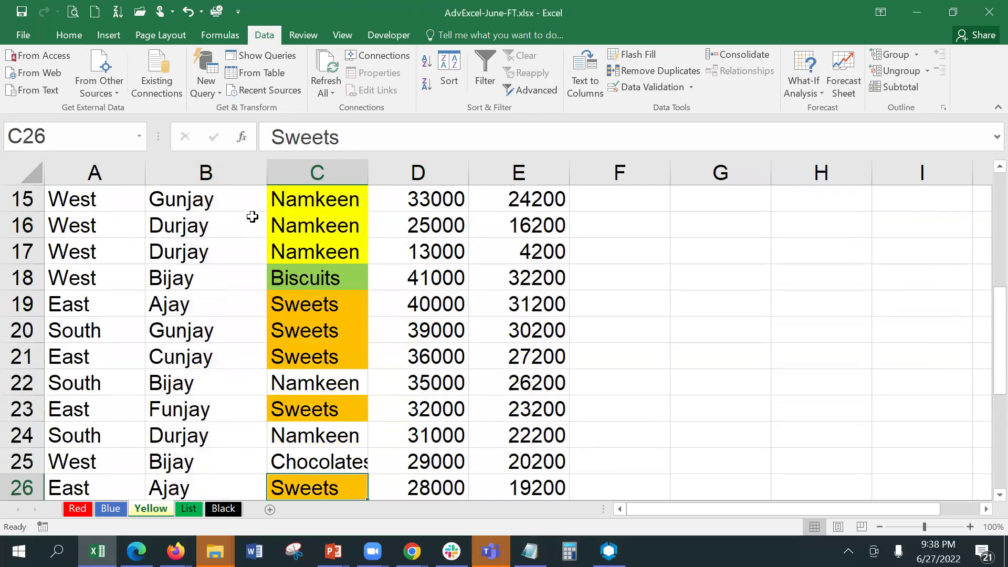
key(Up)
key(Up)
key(Up)
key(Up)
key(Up)
key(Up)
key(Up)
key(Up)
key(Up)
key(Up)
key(Up)
key(Up)
key(Up)
key(Up)
key(Up)
key(Up)
key(Up)
key(Up)
key(Up)
key(Up)
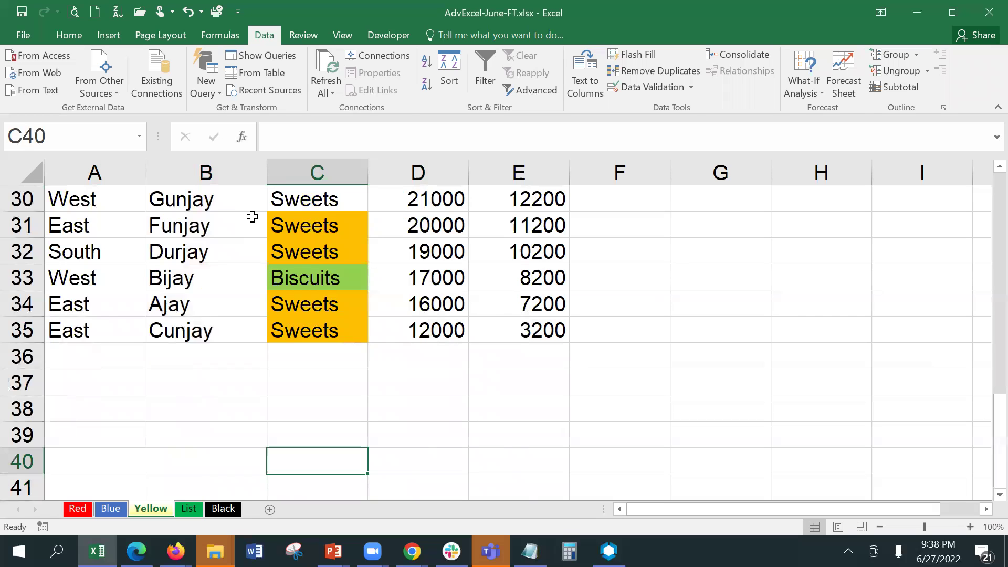
key(Up)
key(Up)
key(Up)
key(Up)
key(Up)
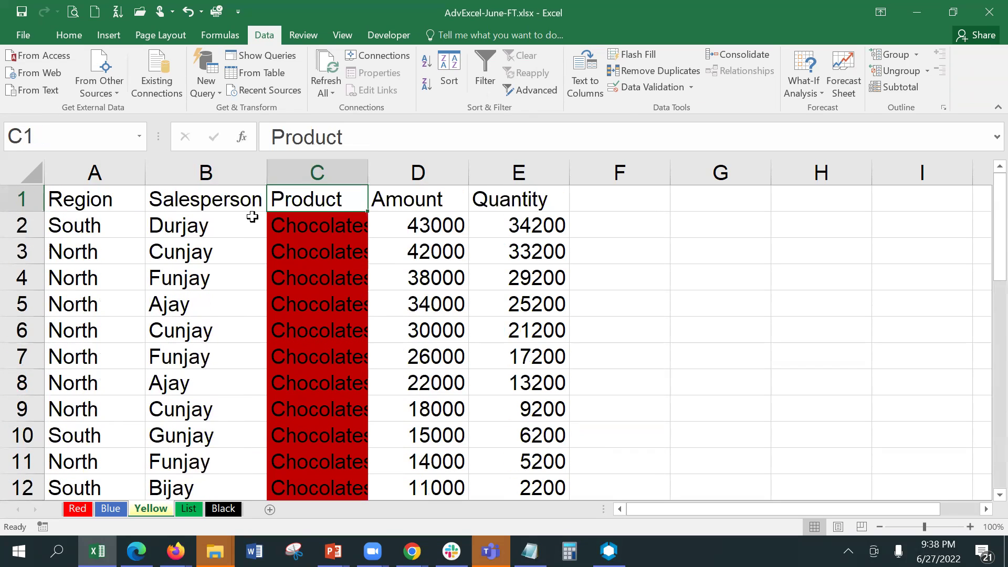
Add a Product Cell Color sort level for green and apply the three-colour sort.
click(450, 60)
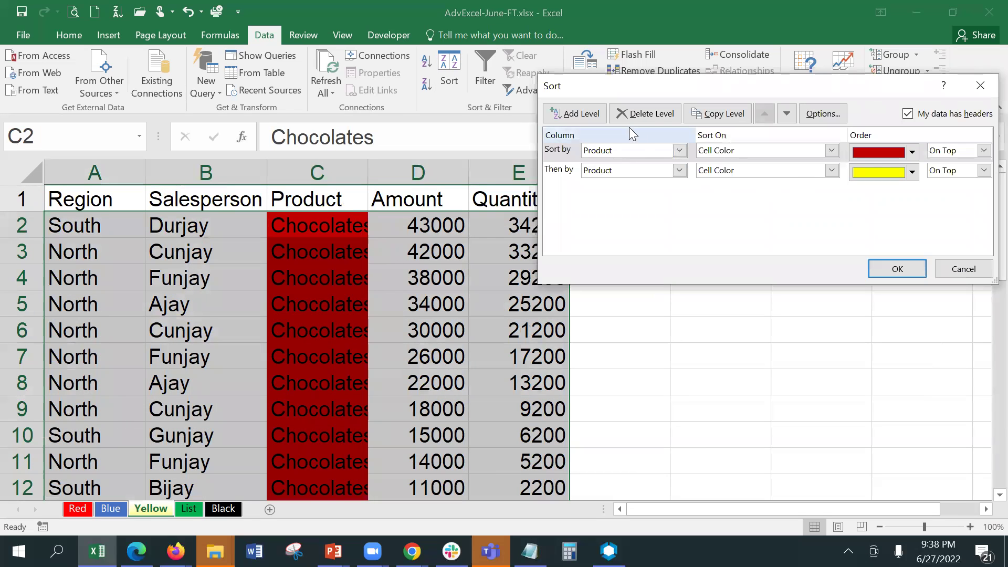
click(576, 115)
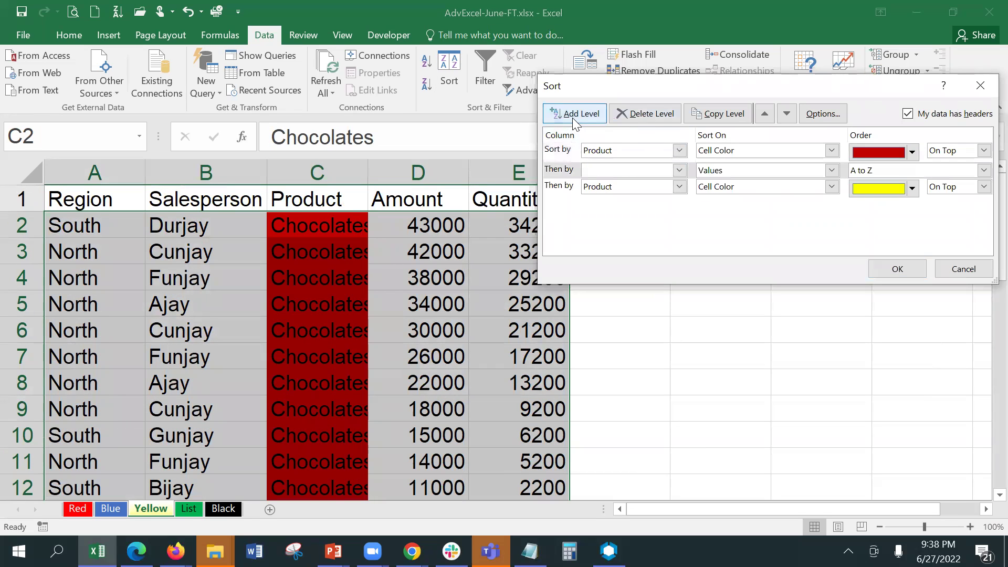
click(639, 173)
click(636, 206)
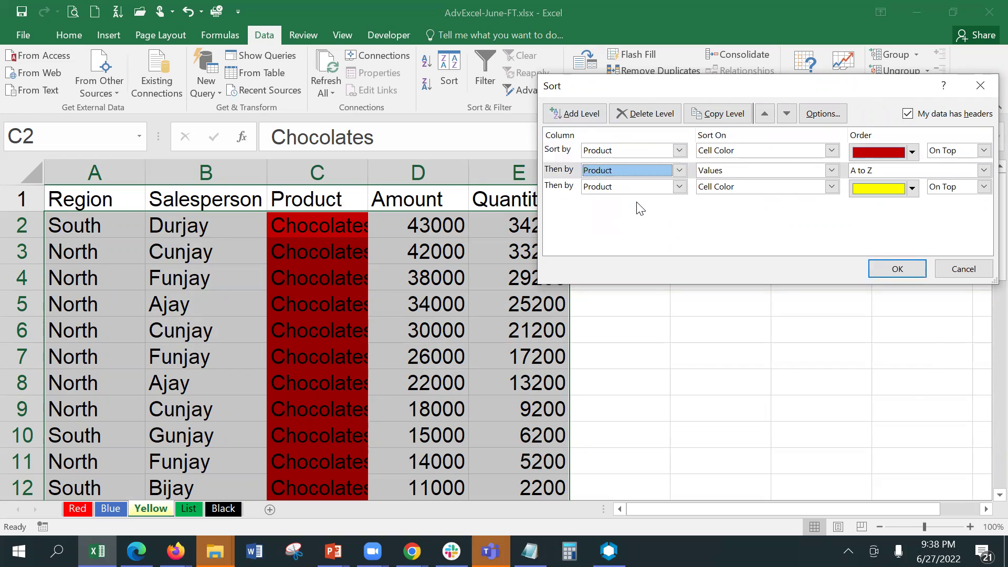
click(783, 165)
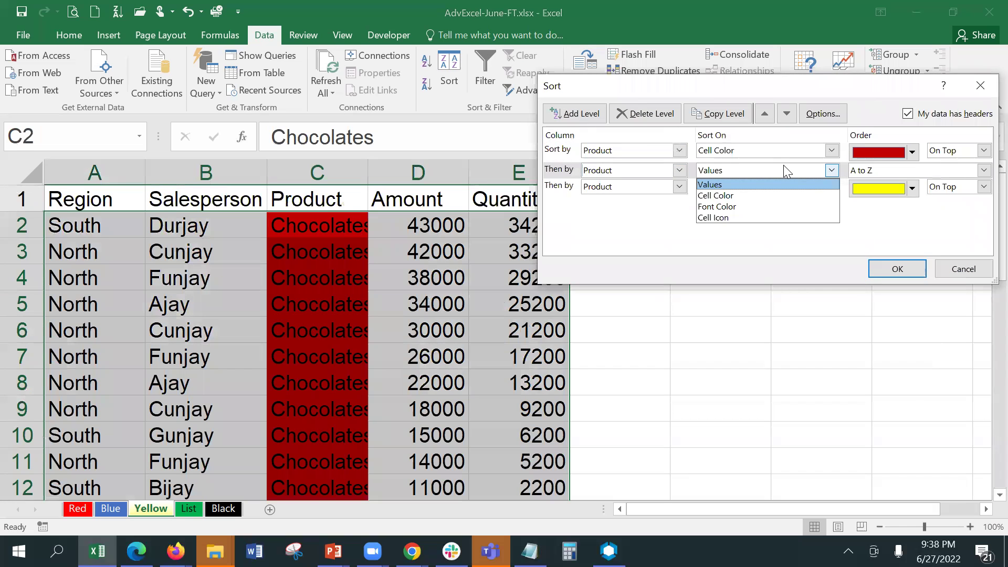
click(772, 195)
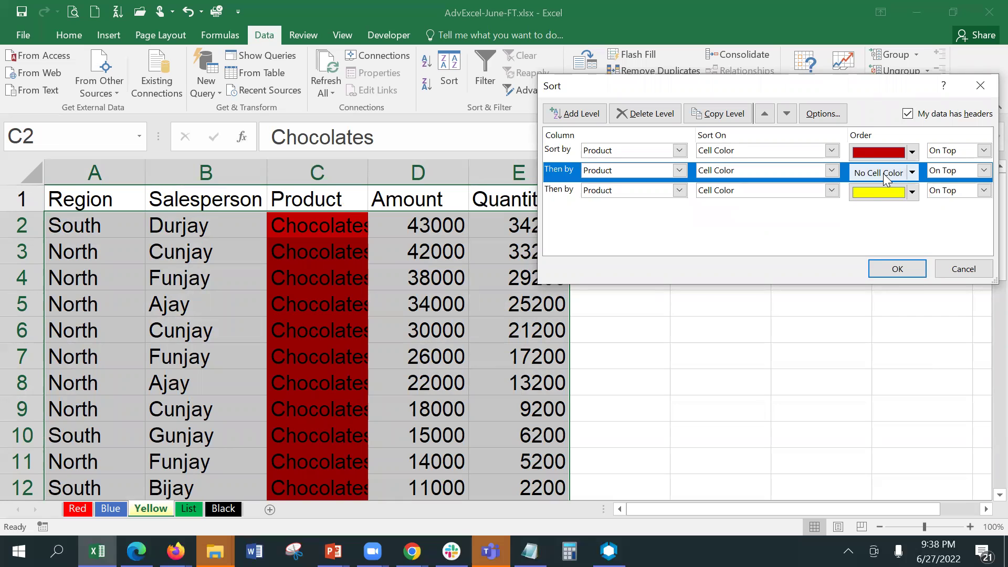
click(903, 173)
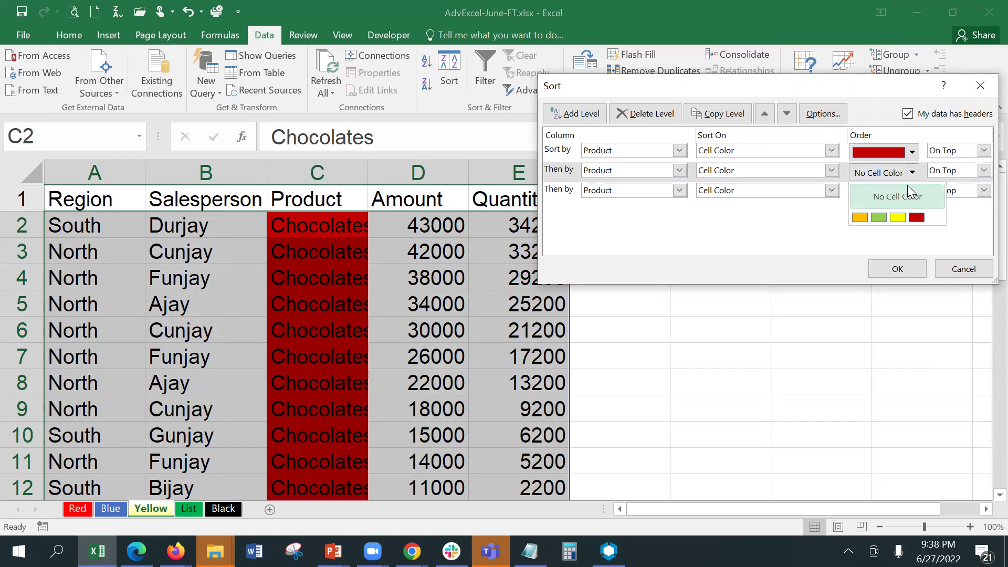
click(878, 217)
click(898, 269)
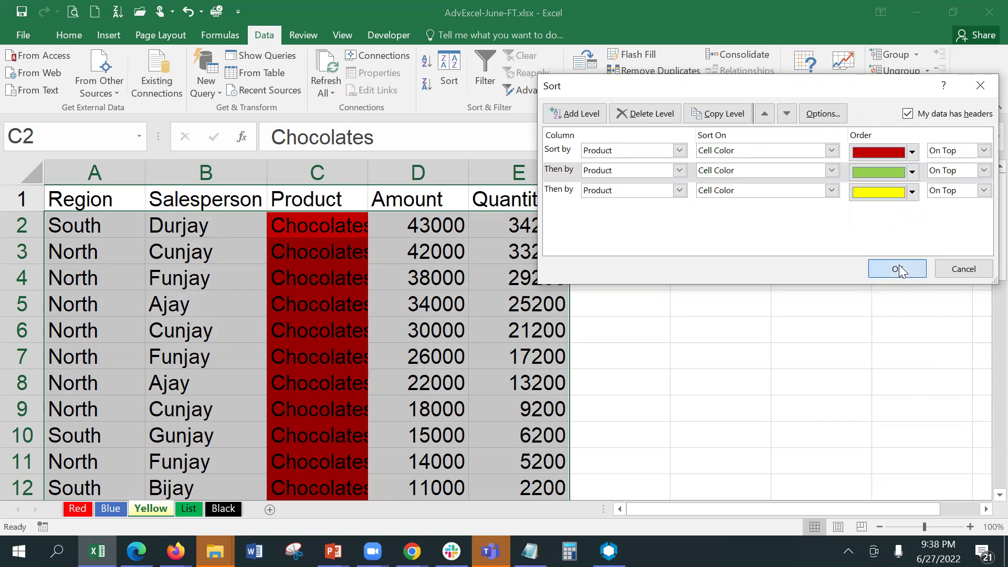
Check the sorted rows, then reopen Sort to inspect the Sort On options and cancel.
key(Down)
key(Down)
key(Down)
key(Down)
key(Down)
key(Down)
key(Down)
key(Down)
key(Down)
key(Down)
key(Down)
key(Down)
key(Down)
key(Down)
key(Down)
key(Down)
key(Down)
key(Down)
key(Down)
key(Down)
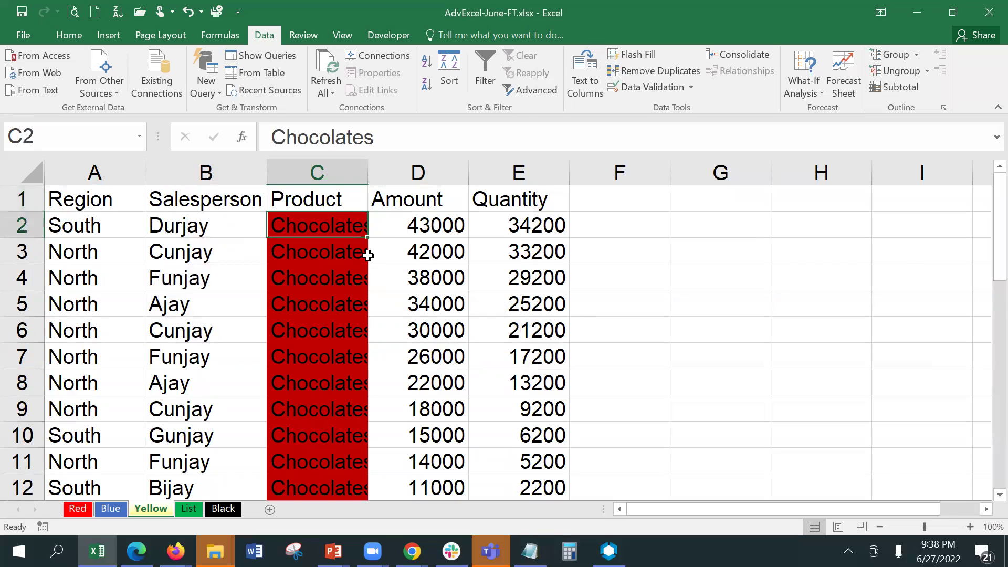
key(Up)
key(Up)
key(Up)
key(Up)
key(Up)
key(Up)
key(Up)
key(Up)
key(Up)
key(Up)
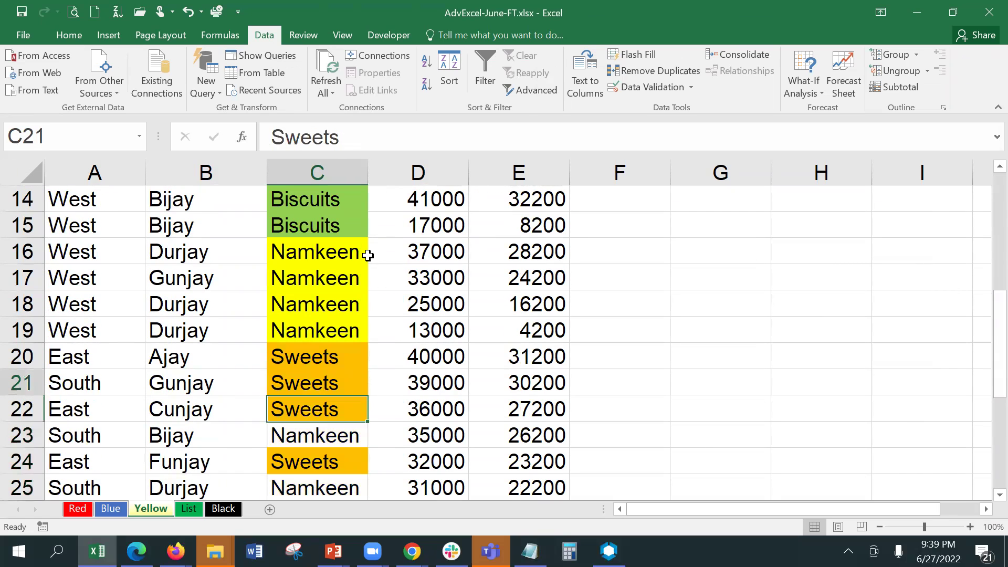
key(Down)
key(Down)
key(Down)
key(Down)
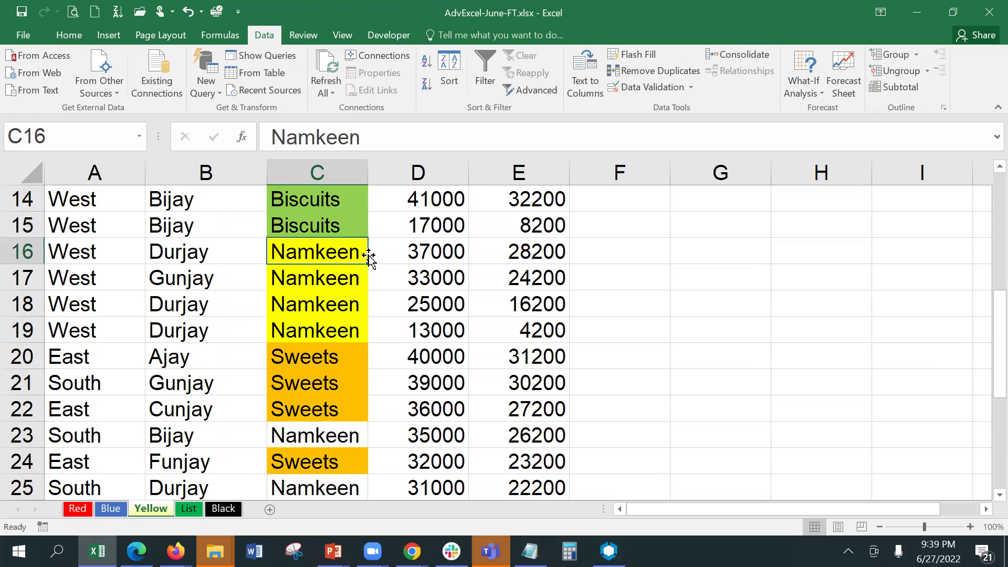
key(Up)
key(Up)
key(Up)
key(Up)
key(Up)
key(Up)
key(Up)
key(Up)
key(Up)
key(Up)
key(Up)
key(Up)
key(Up)
key(Up)
key(Up)
key(Up)
key(Up)
key(Up)
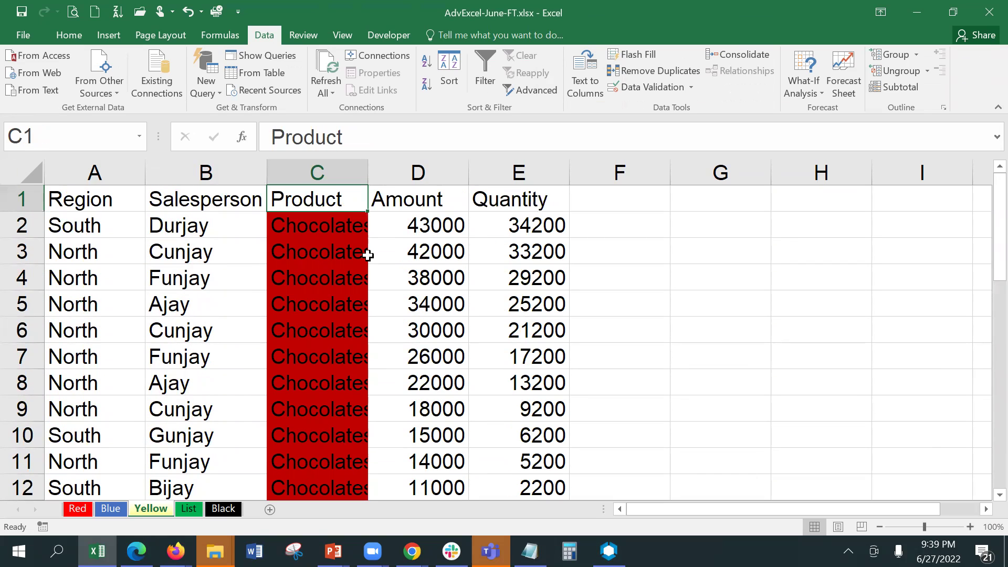
click(445, 77)
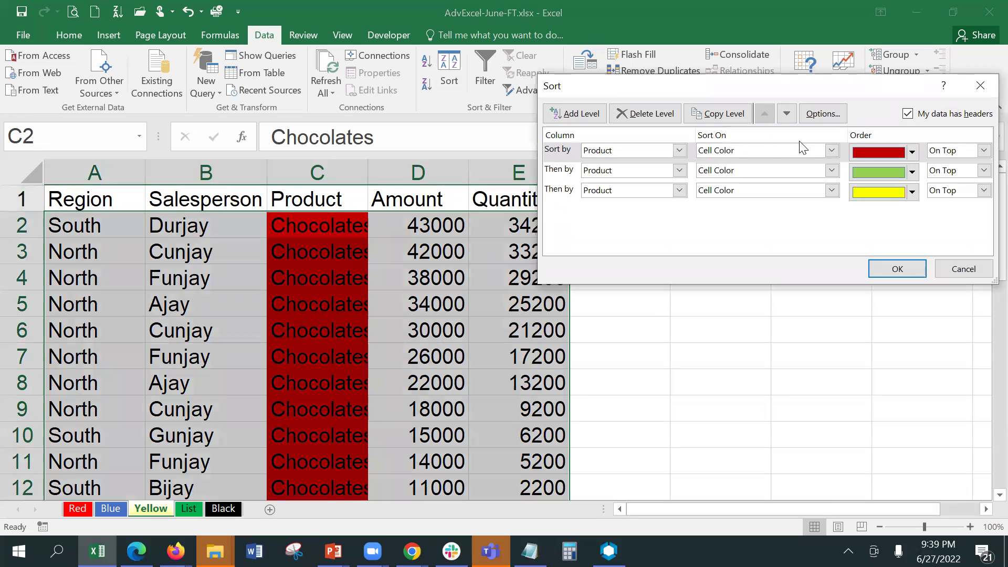
click(822, 152)
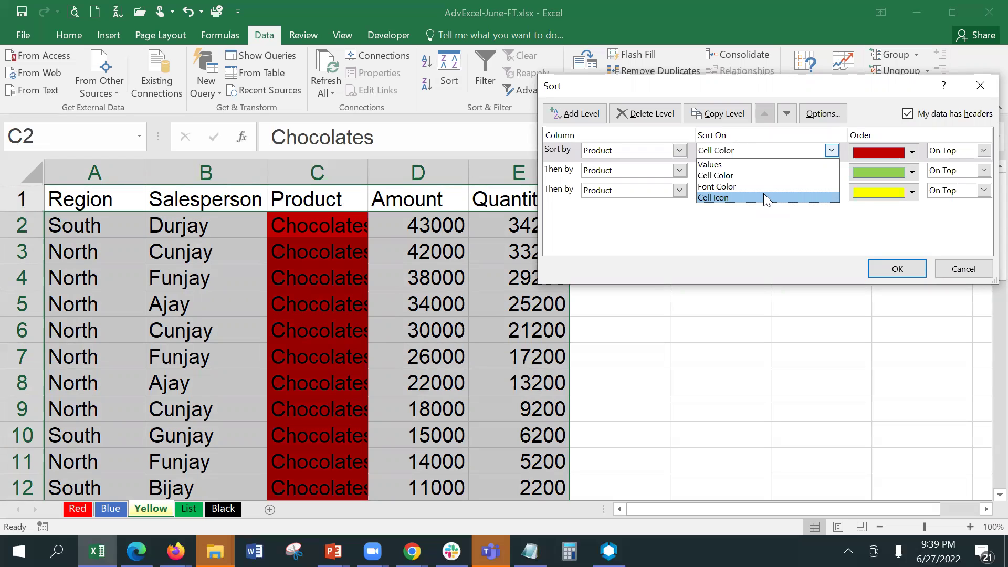
click(896, 267)
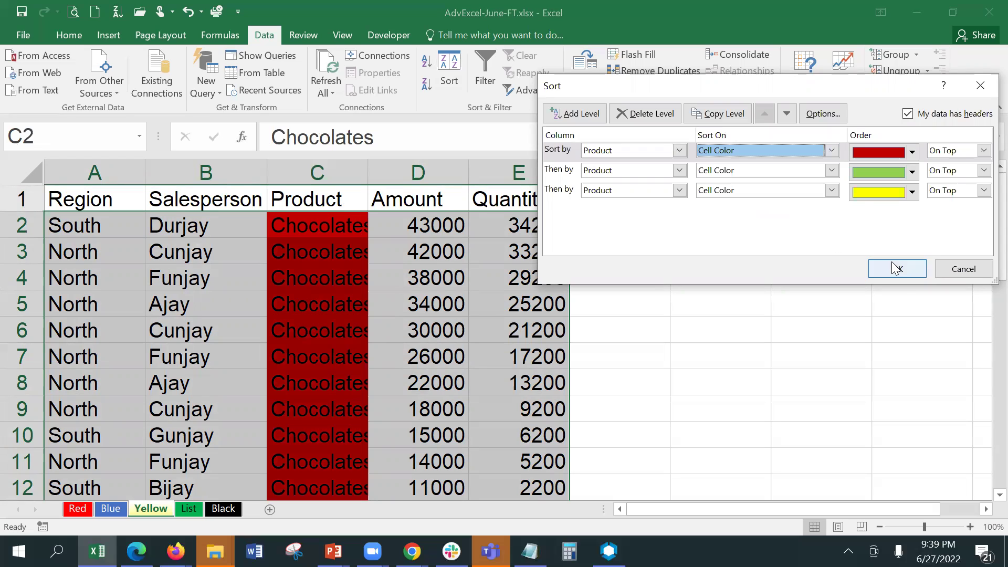
click(966, 269)
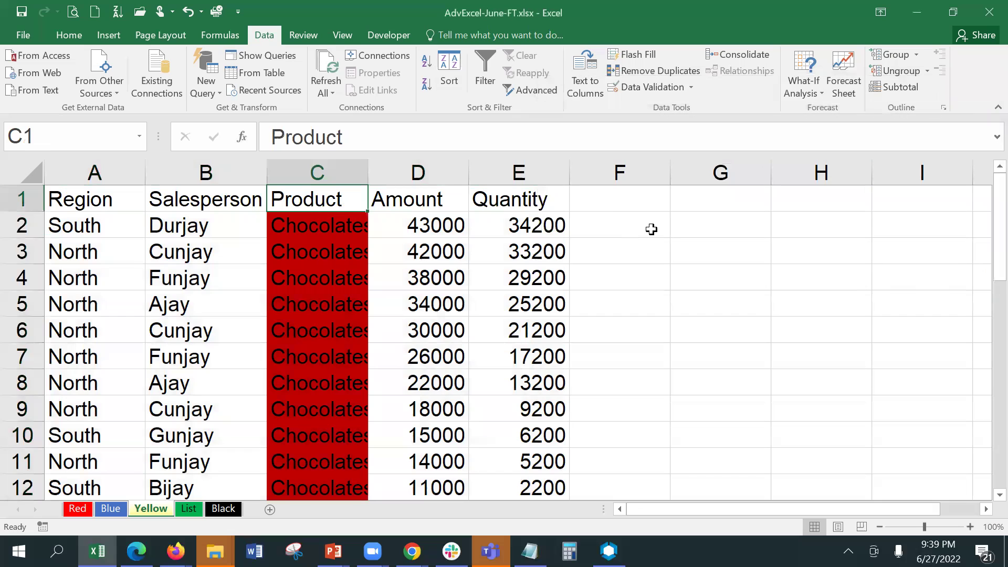
Enter the header 'Status' in cell F1.
click(623, 204)
text(Status)
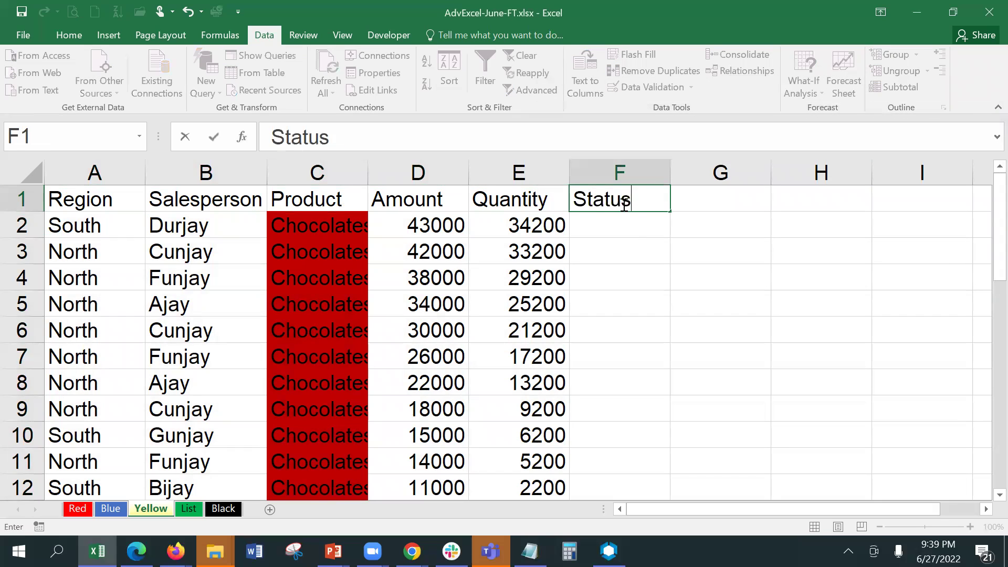
key(Return)
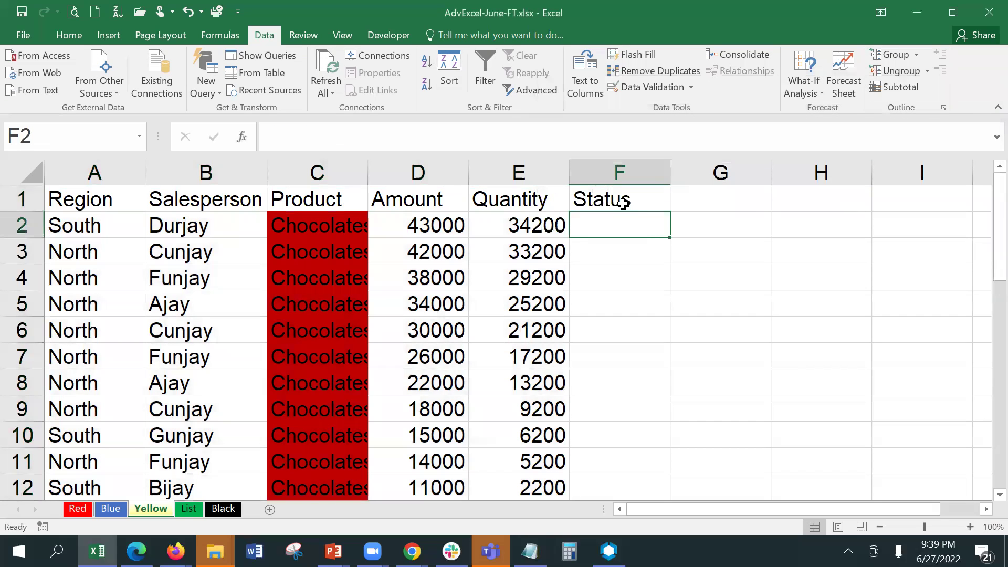
text(=)
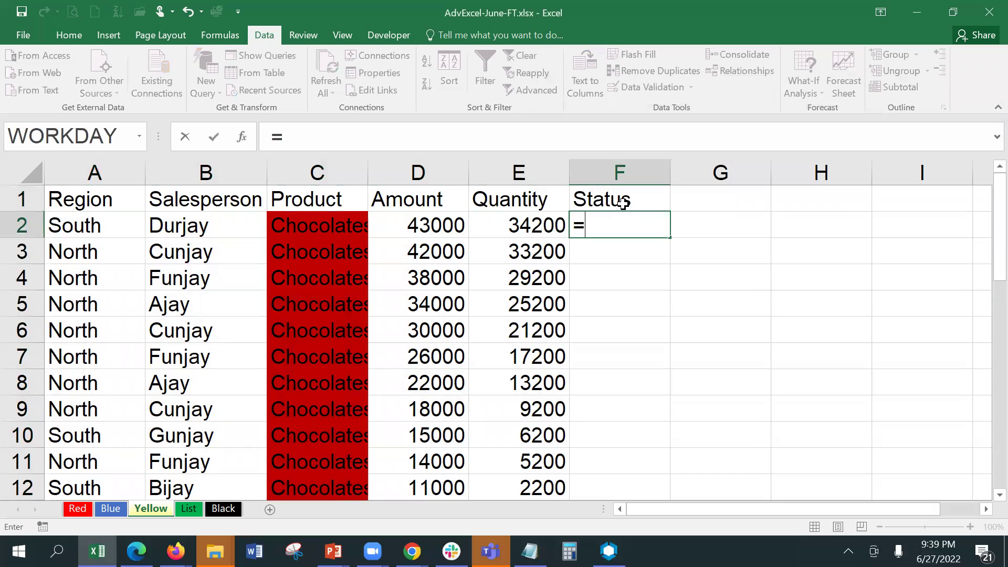
key(BackSpace)
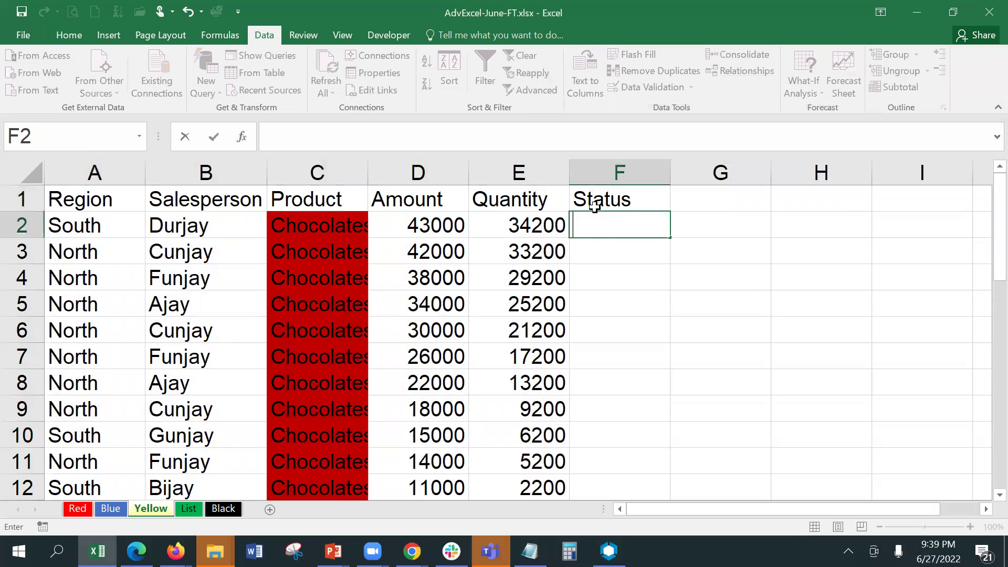
click(604, 258)
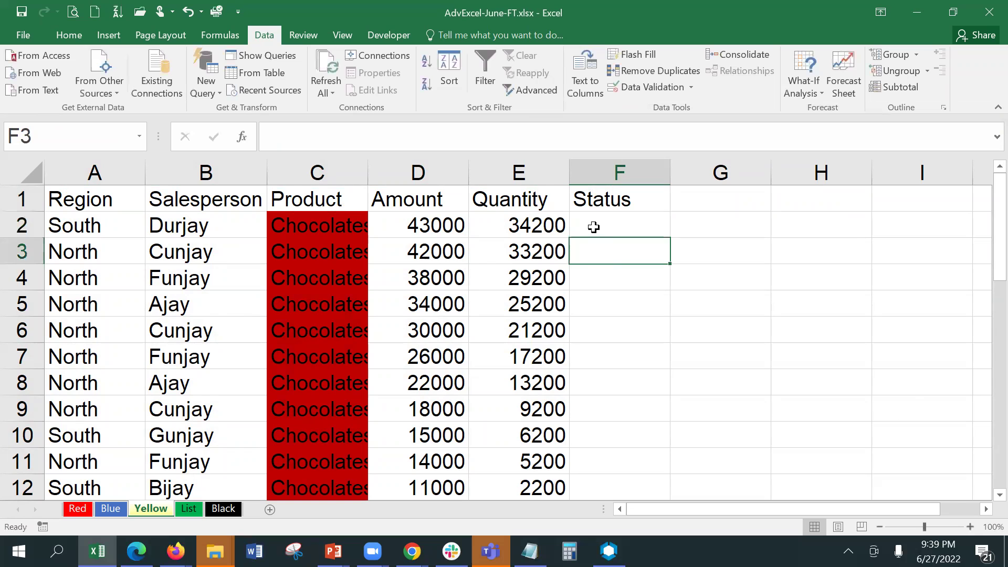
click(593, 227)
Copy the Quantity values E2:E35 and paste them into F2 onward.
click(547, 215)
drag(547, 215, 527, 303)
key(ctrl+c)
key(Right)
key(ctrl+v)
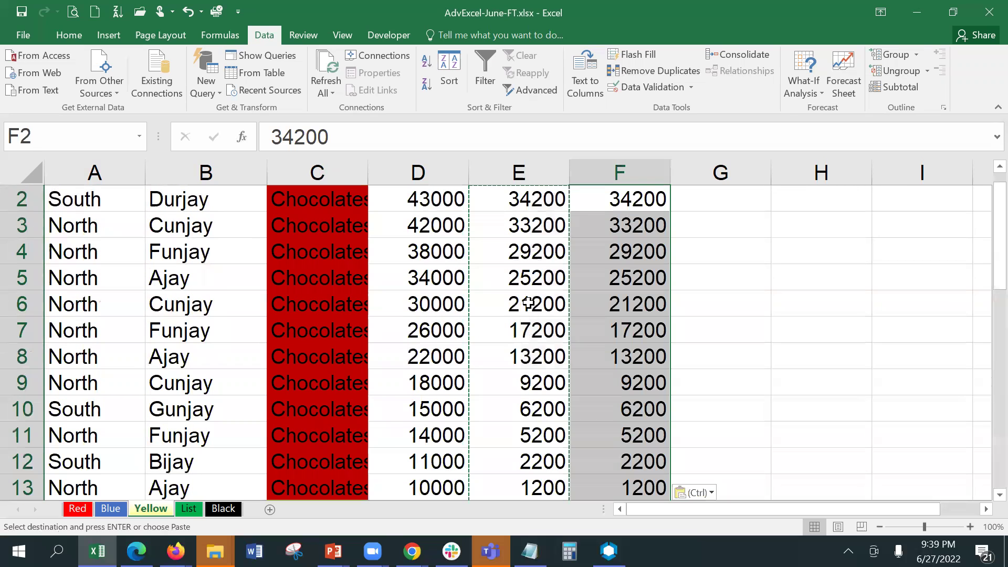
key(Escape)
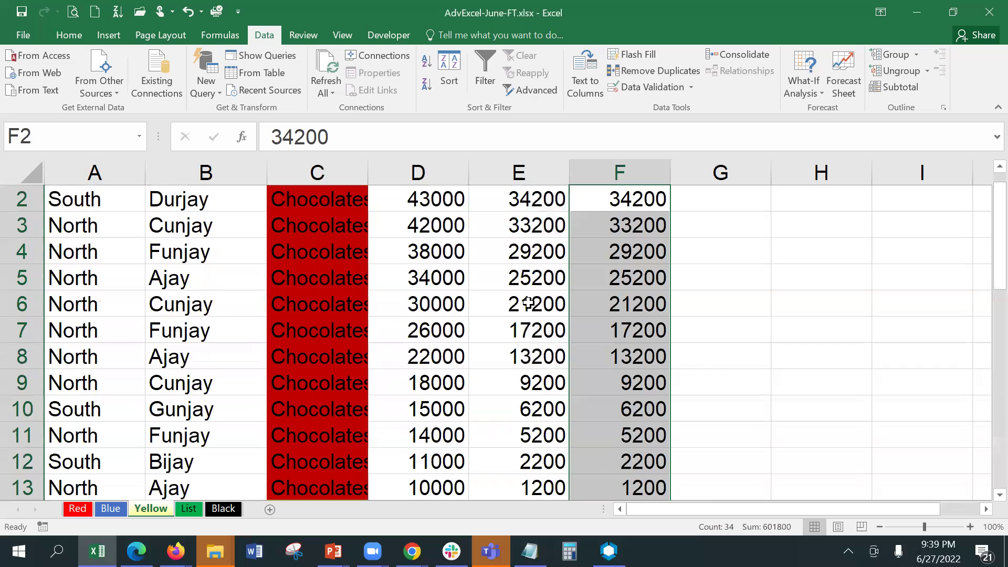
scroll(527, 303, down, 8)
drag(527, 303, 527, 303)
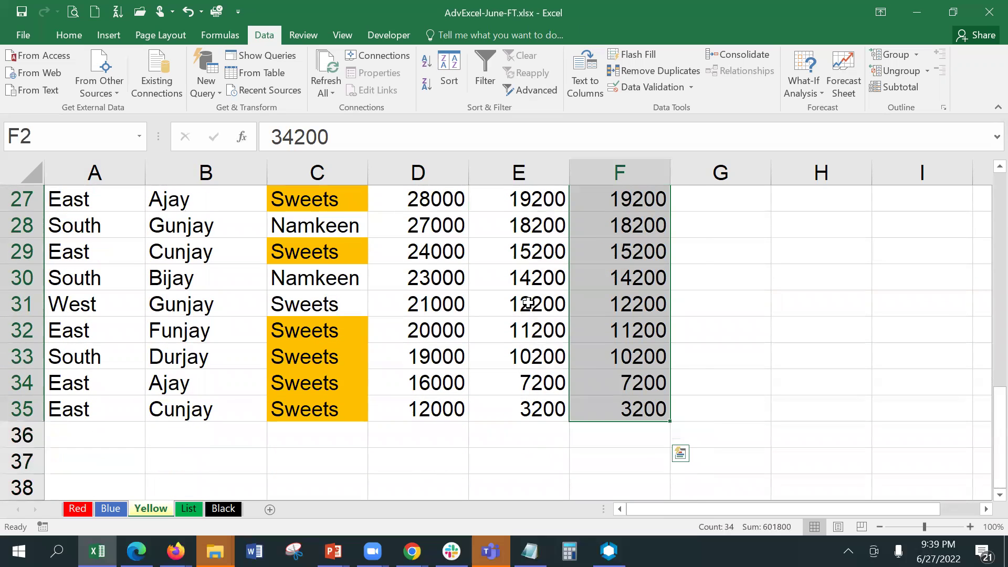
Apply the uncircled Indicators icon set (✓ ! ✗) to the Status values in F2:F35.
click(59, 39)
click(559, 89)
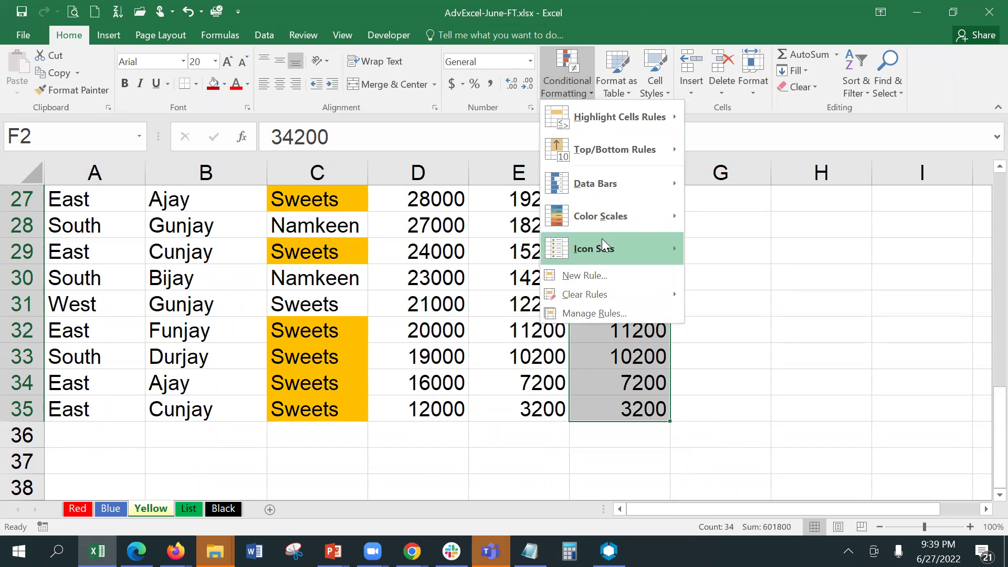
mouse_move(602, 238)
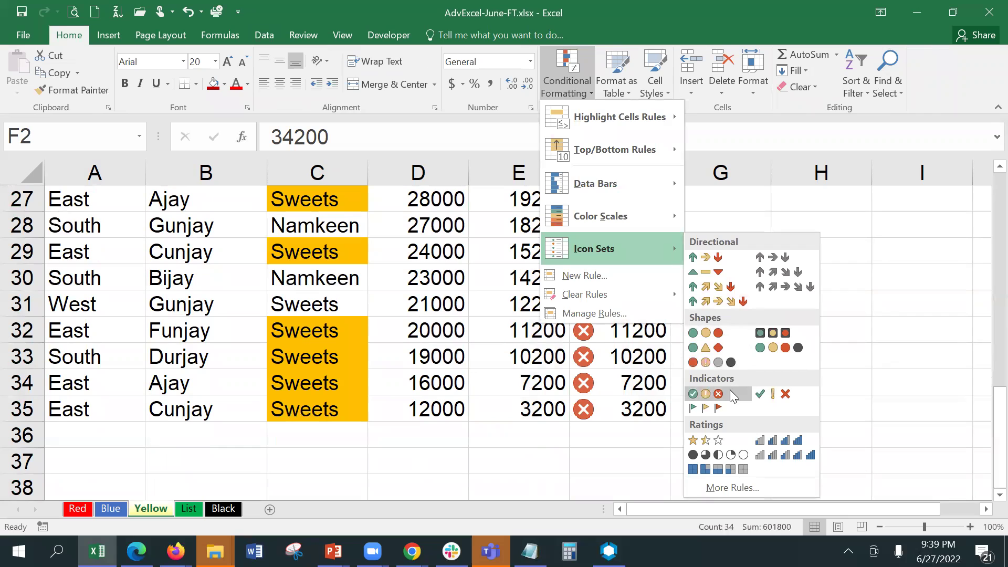
click(773, 393)
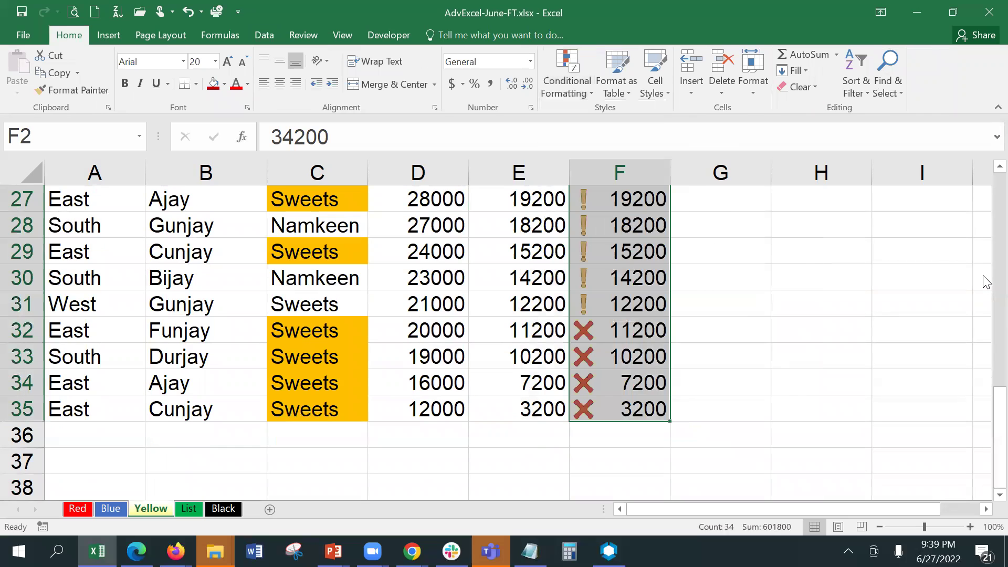
scroll(985, 273, up, 8)
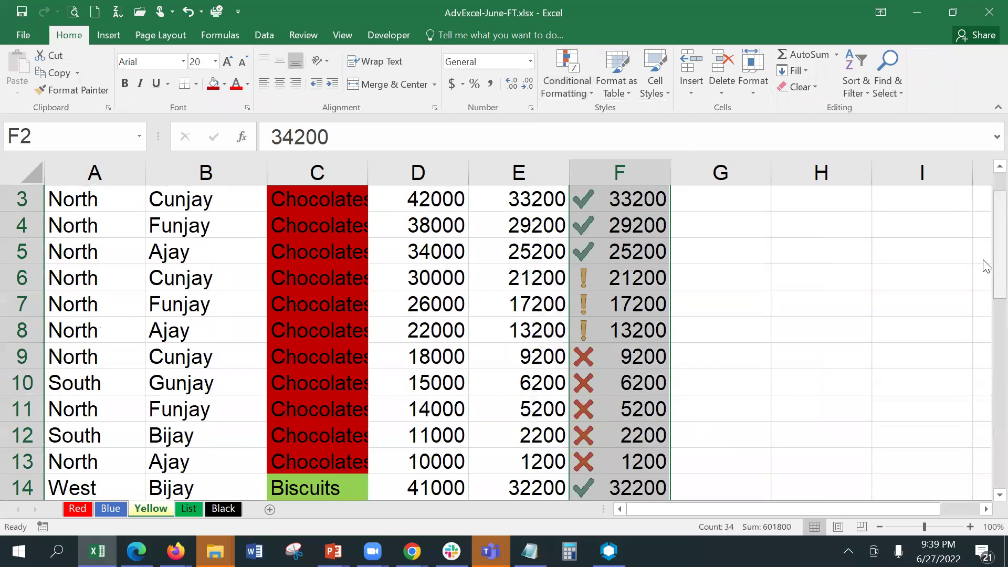
click(634, 329)
drag(985, 274, 984, 221)
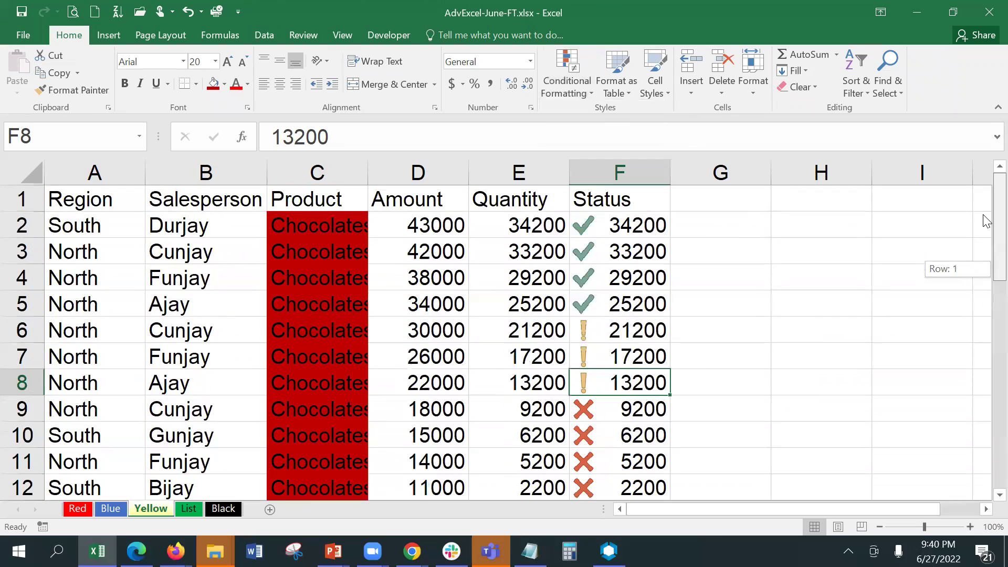
Edit column F's Icon Set rule to Show Icon Only, hiding the Status numbers.
click(641, 227)
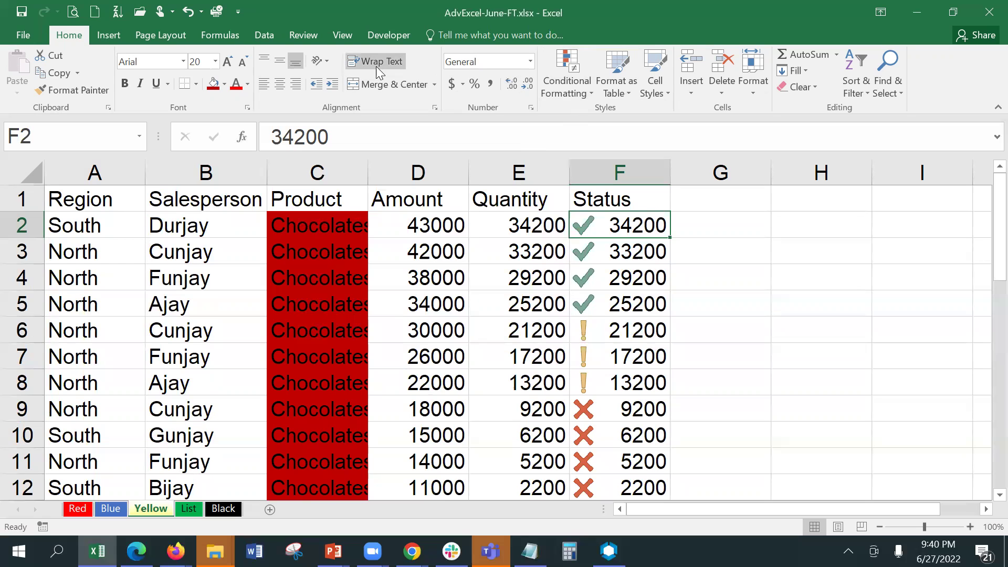
click(658, 172)
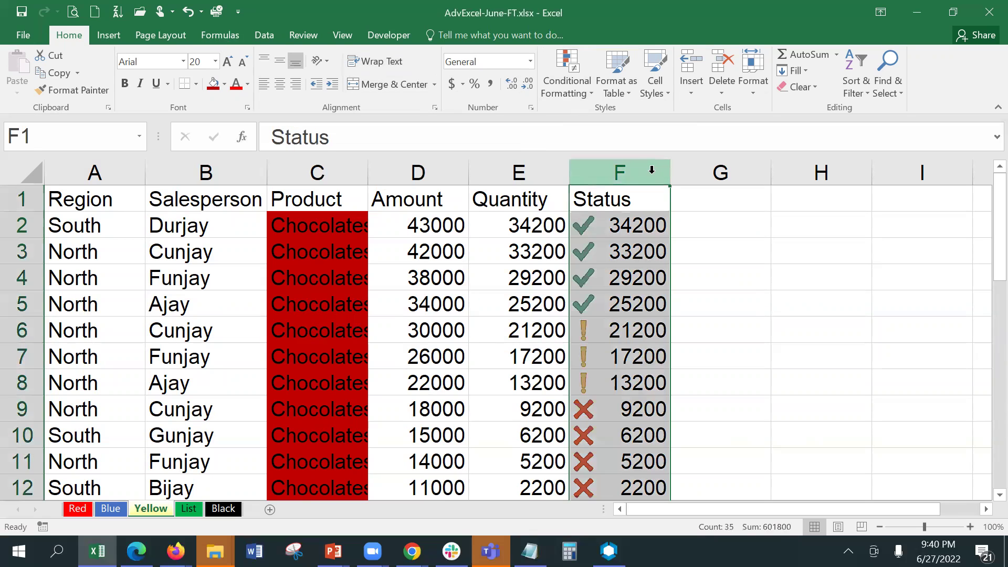
click(567, 79)
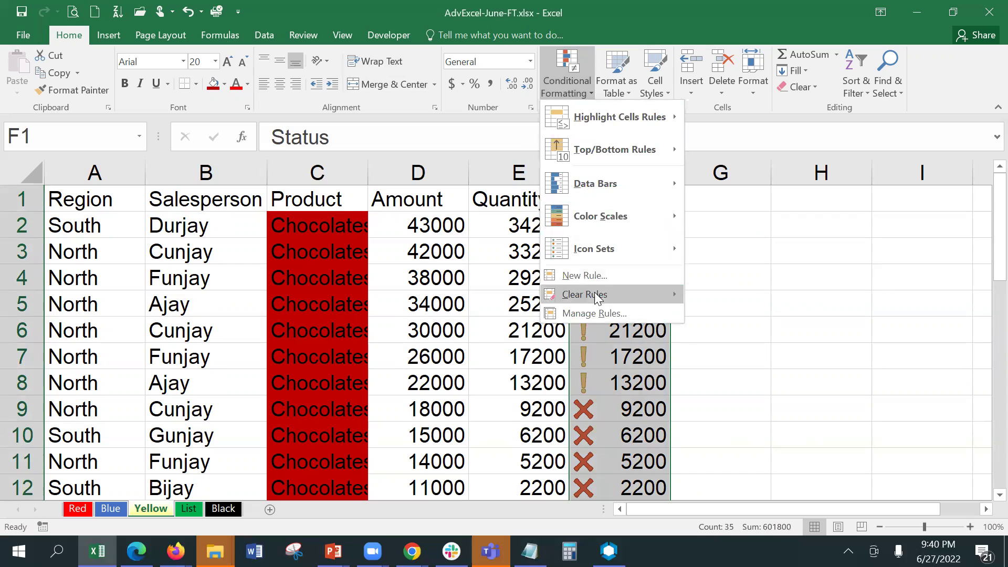
click(597, 309)
click(594, 177)
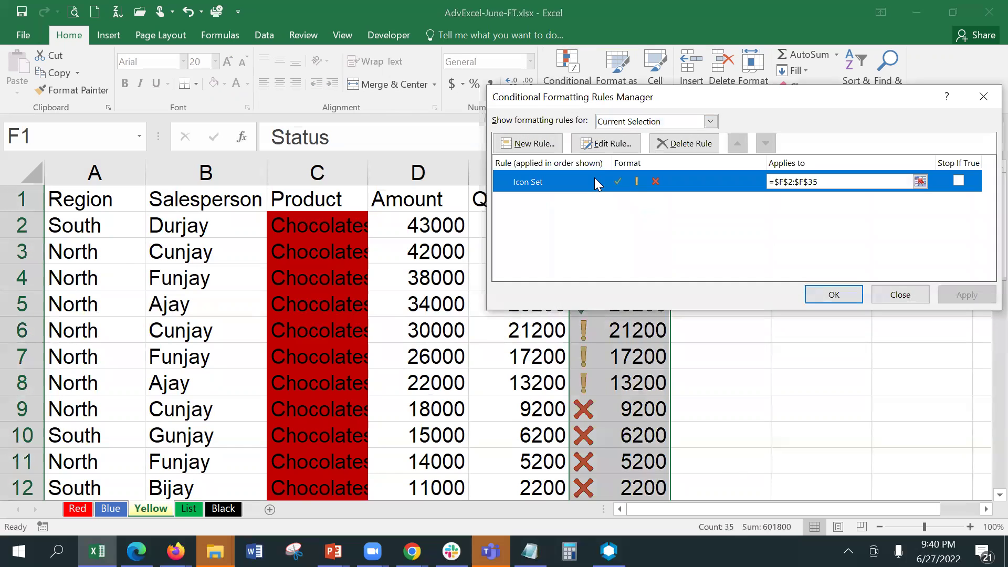
click(599, 139)
click(722, 220)
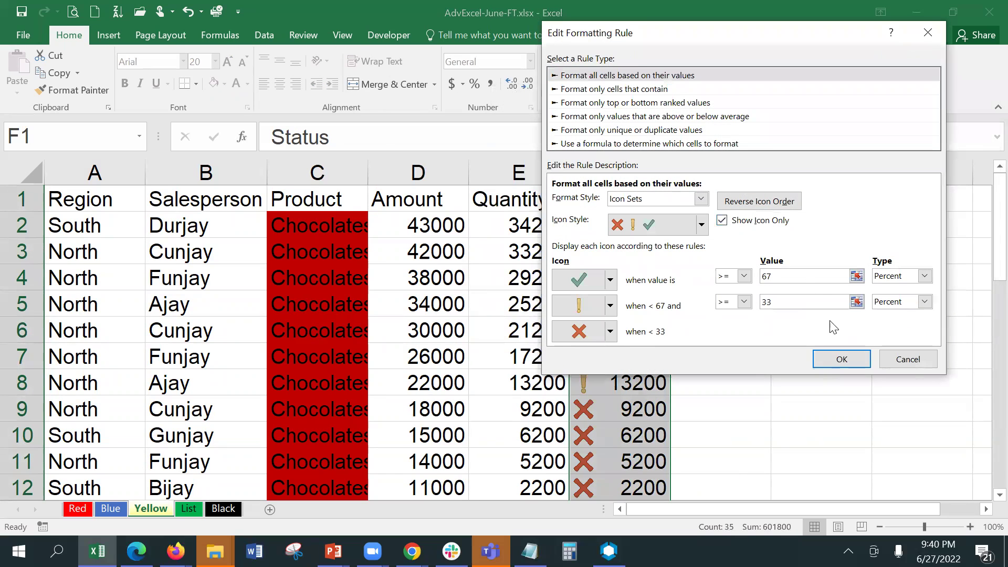
click(842, 359)
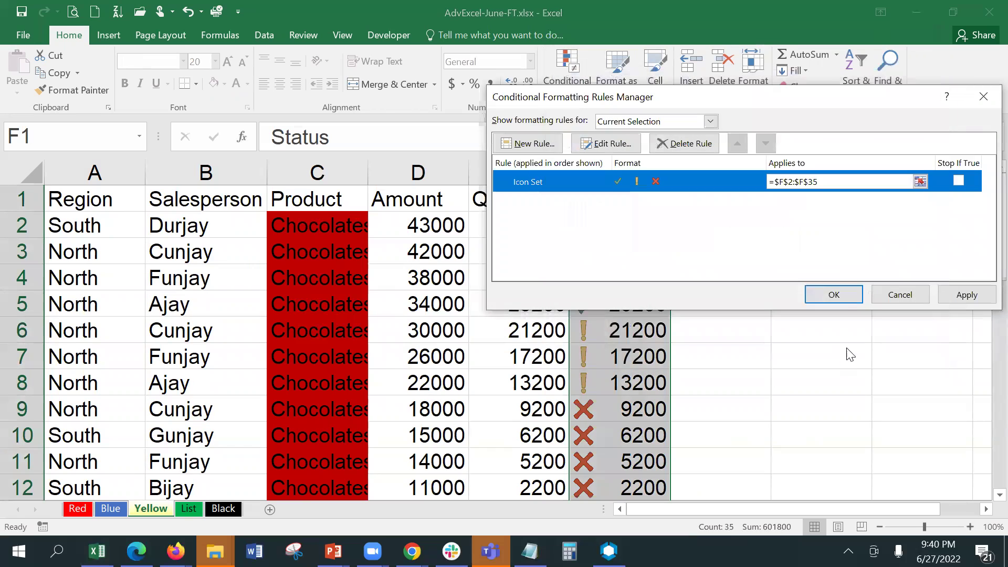
click(835, 293)
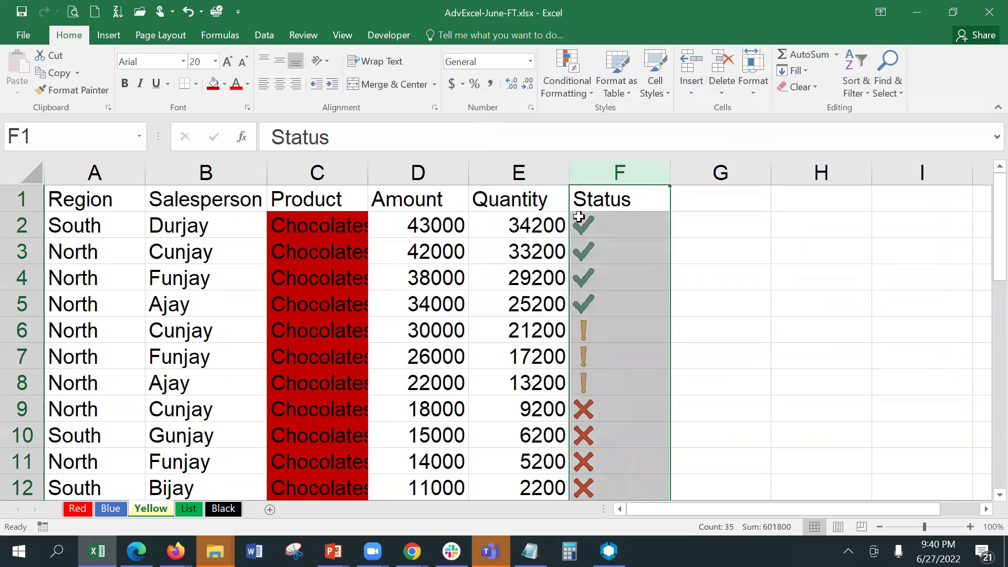
click(615, 223)
Replace the cell-colour sort levels with a Status level sorted on Cell Icon.
click(265, 34)
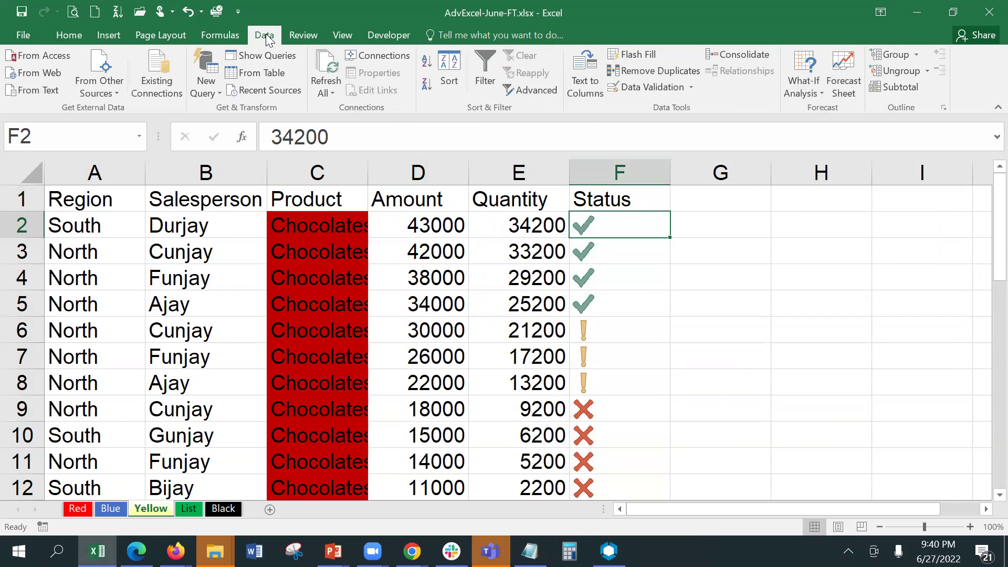
click(451, 78)
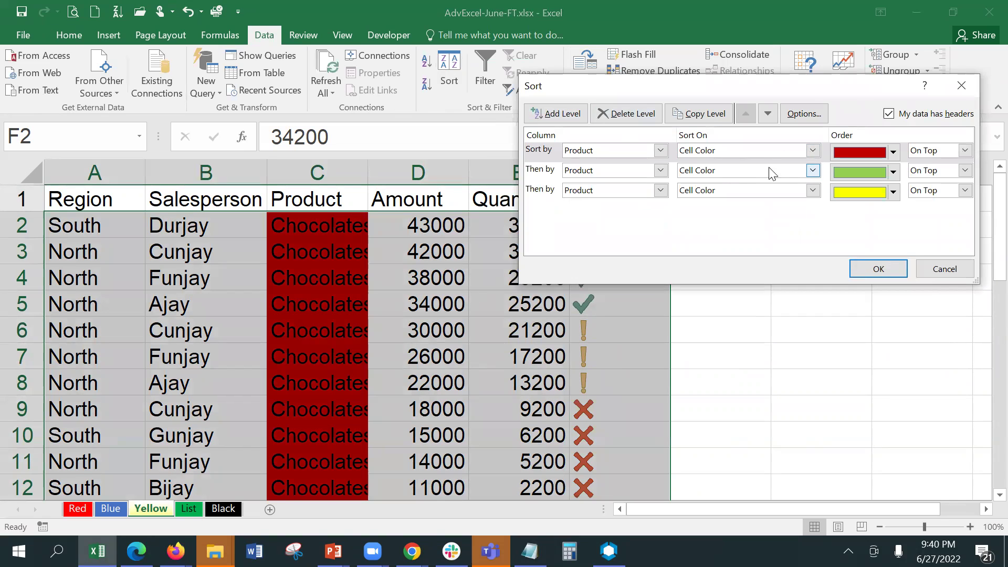
click(632, 114)
click(632, 114)
click(631, 113)
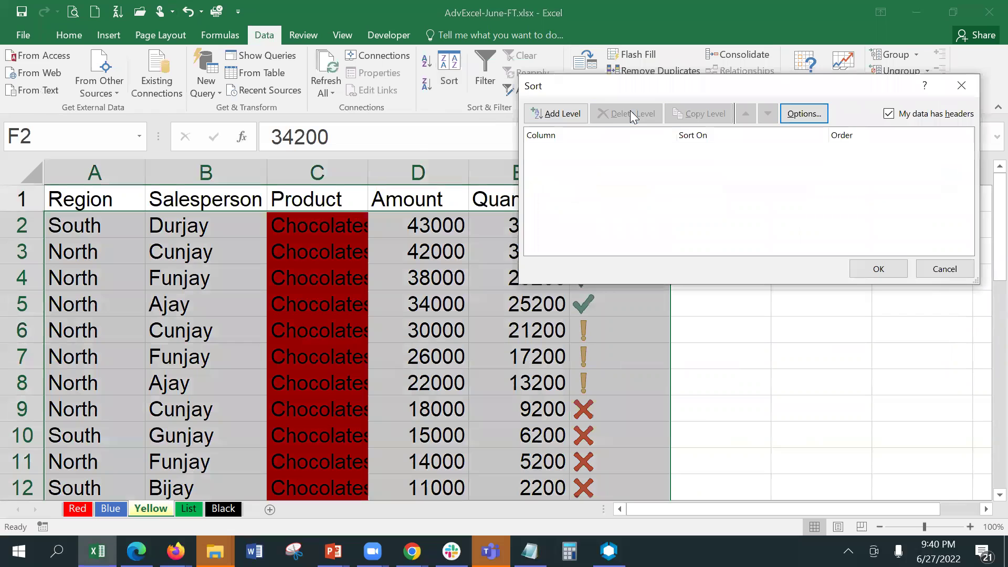
click(561, 112)
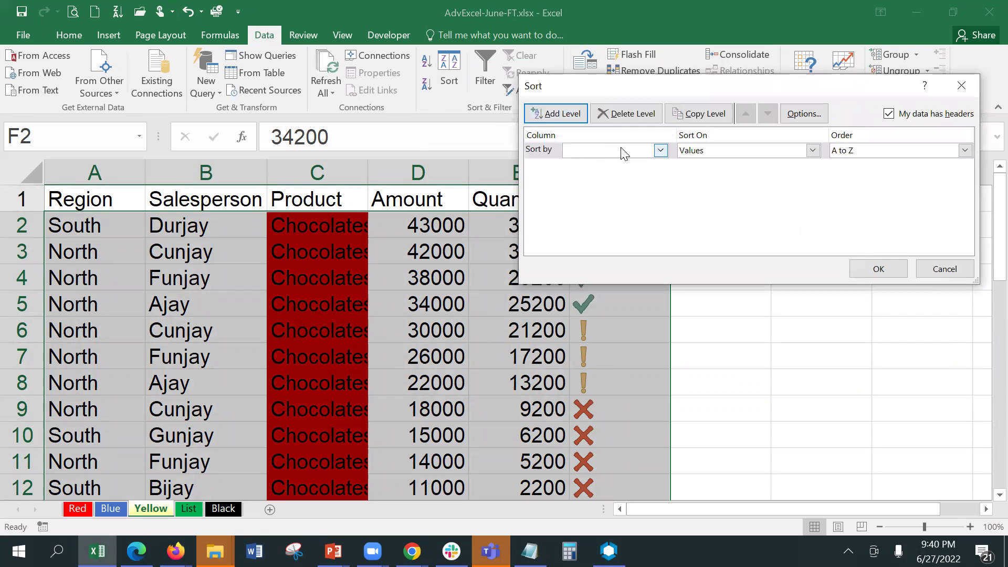
click(660, 150)
click(622, 219)
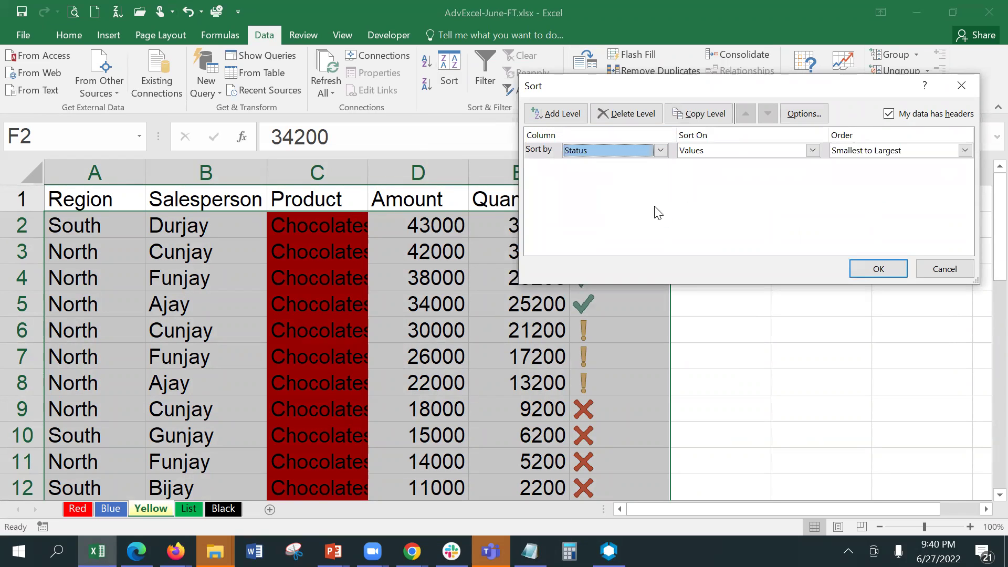
click(732, 150)
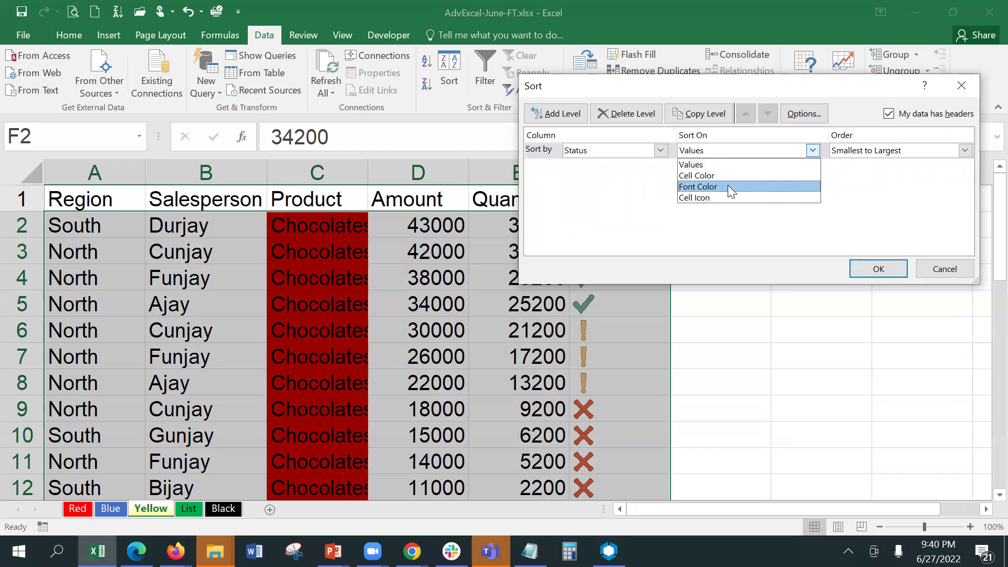
click(729, 198)
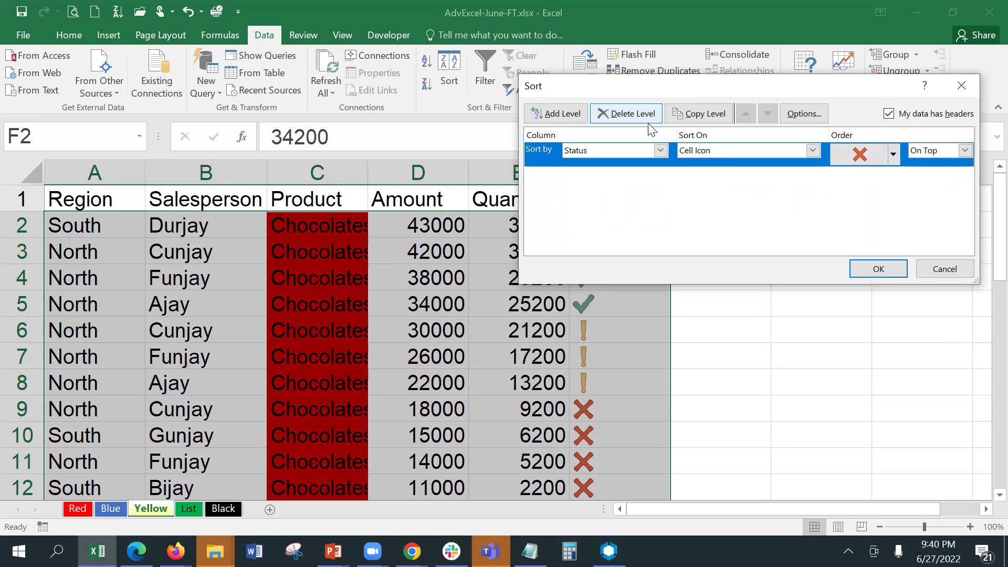
Add a second Status Cell Icon level with the exclamation mark next, and apply the sort.
click(556, 114)
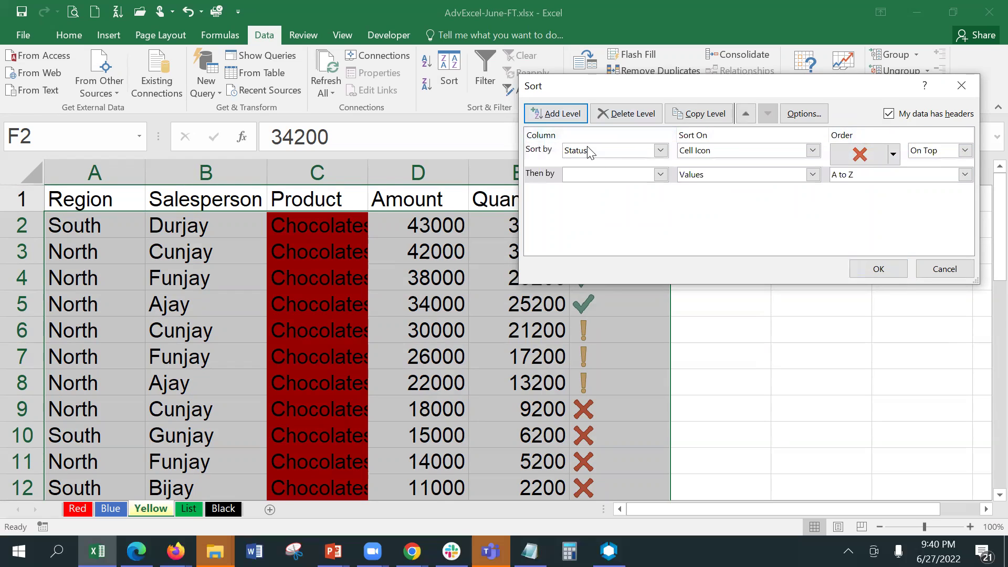
click(602, 173)
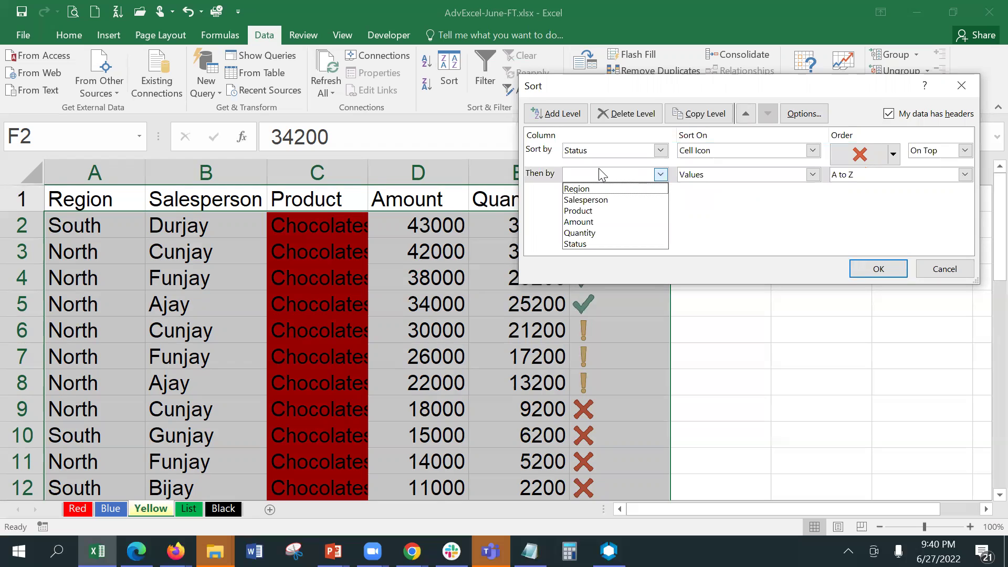
click(608, 244)
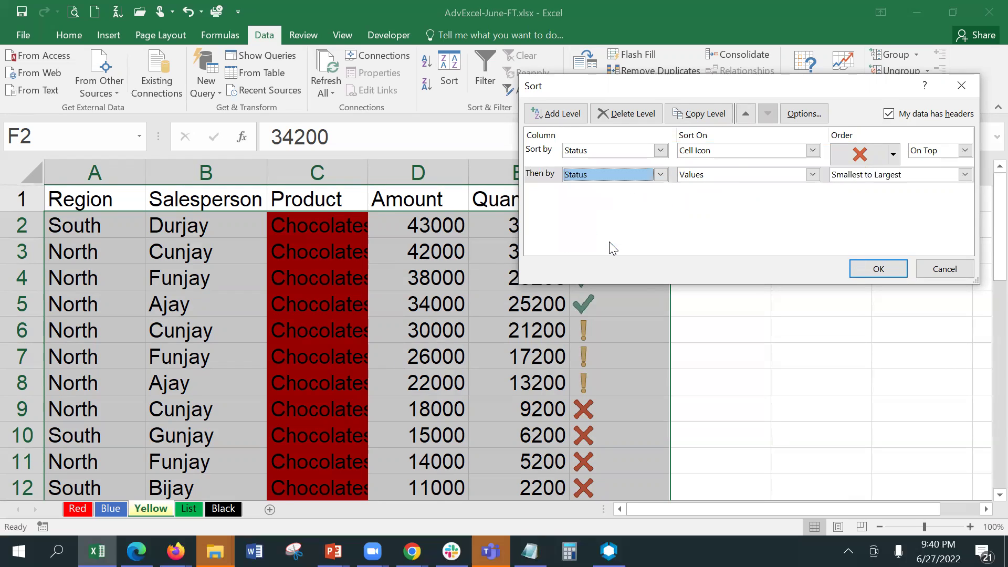
click(738, 173)
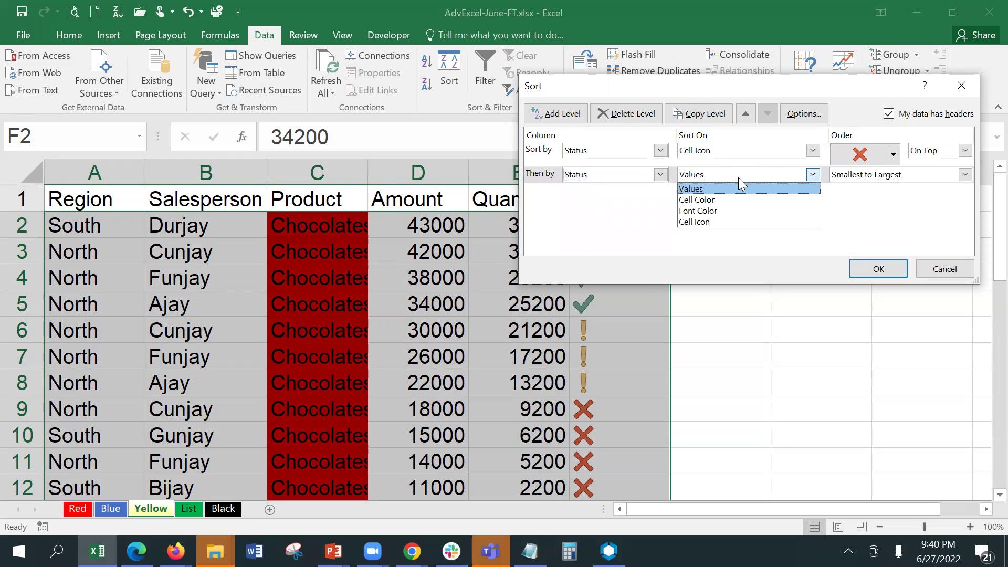
click(738, 221)
click(892, 176)
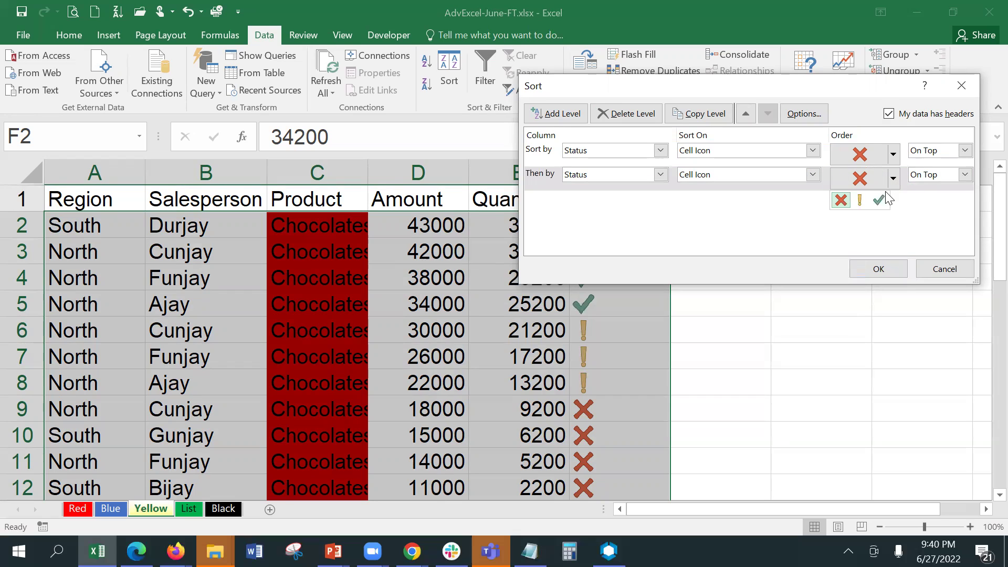
click(860, 200)
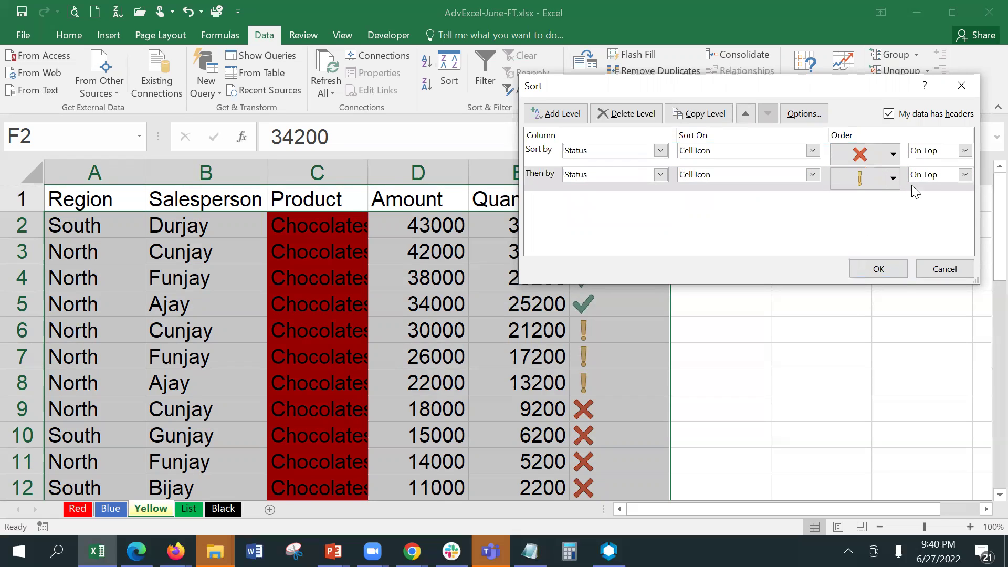
click(882, 268)
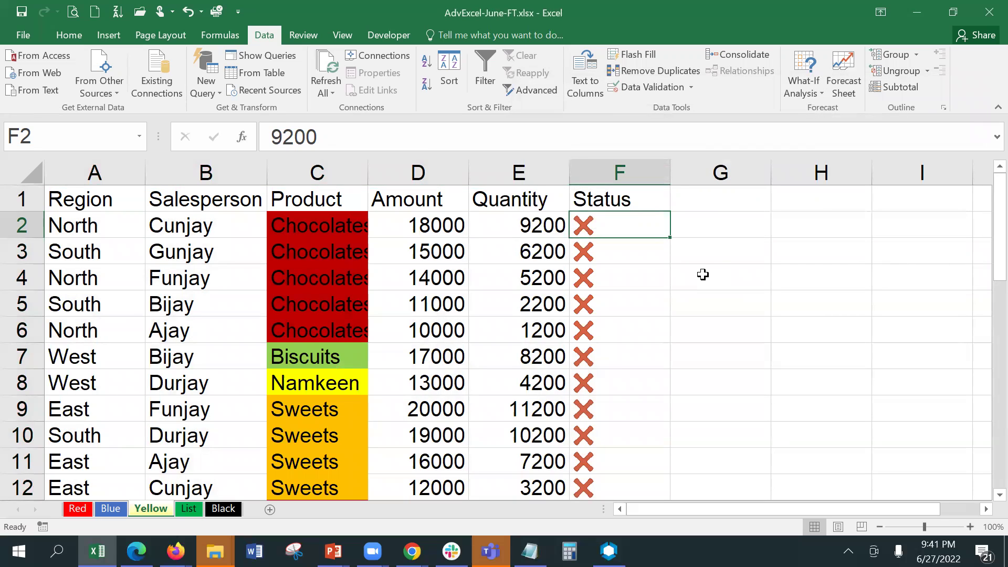
key(Down)
key(Down)
key(Down)
key(Down)
key(Down)
key(Down)
key(Down)
key(Down)
key(Down)
key(Down)
key(Down)
key(Down)
key(Down)
key(Down)
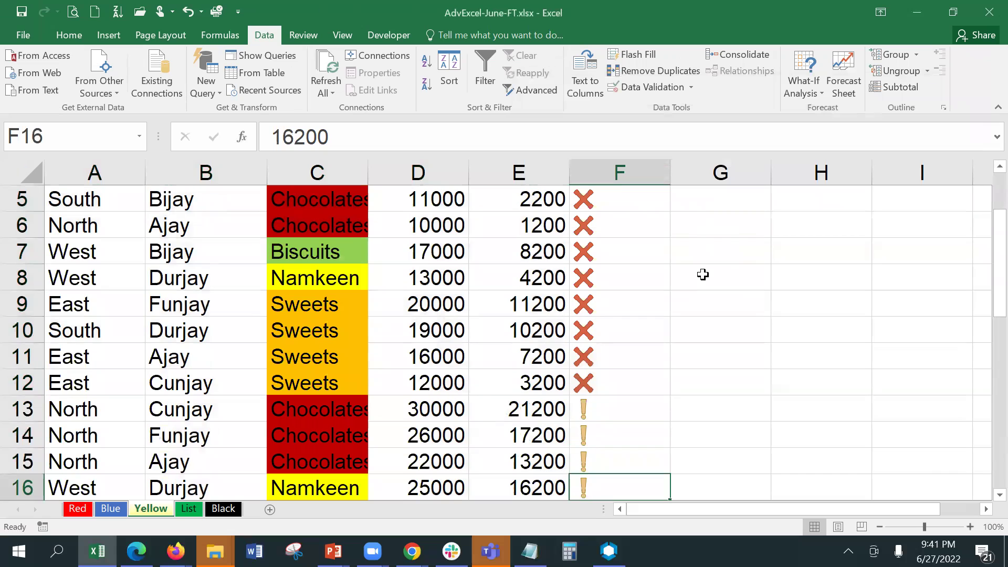
key(Down)
key(Down)
key(Down)
key(Down)
key(Down)
key(Down)
key(Down)
key(Down)
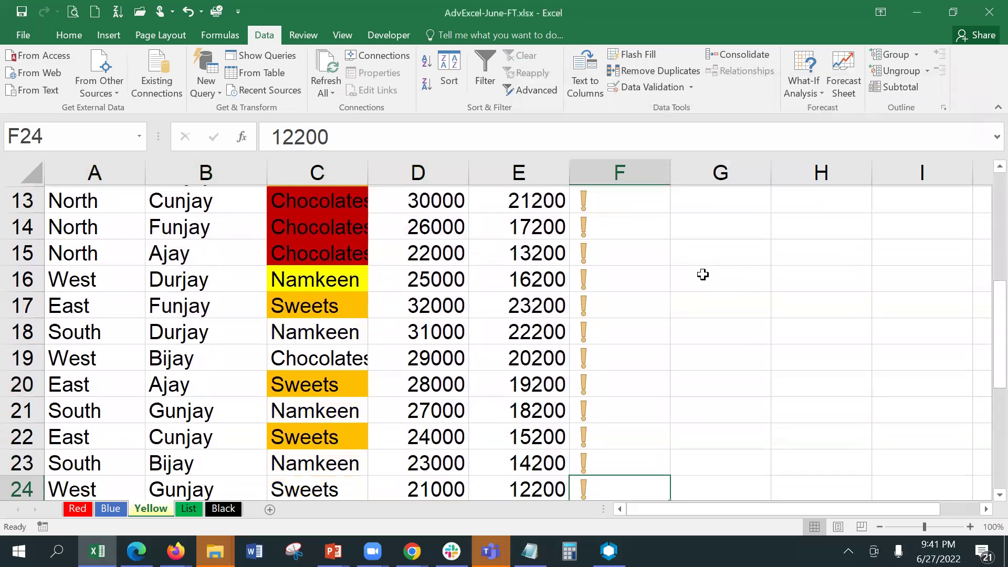
key(Down)
key(Down)
key(Down)
key(Down)
key(Down)
key(Down)
key(Down)
key(Down)
key(Down)
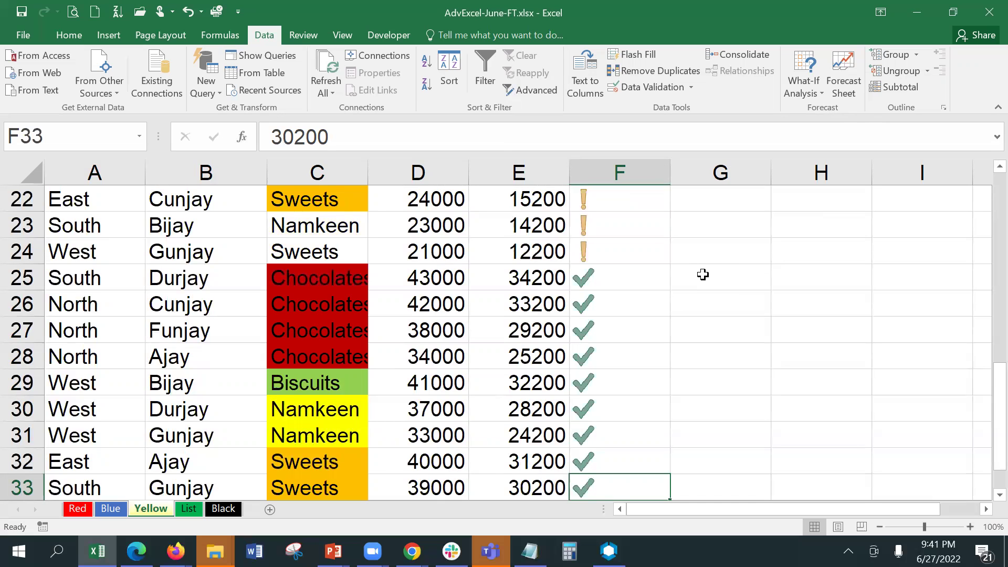
key(Up)
key(Up)
key(Up)
key(Up)
key(Up)
key(Up)
key(Up)
key(Up)
key(Up)
key(Up)
key(Up)
key(Up)
key(Up)
key(Up)
key(Up)
key(Up)
key(Up)
key(Up)
key(Up)
key(Up)
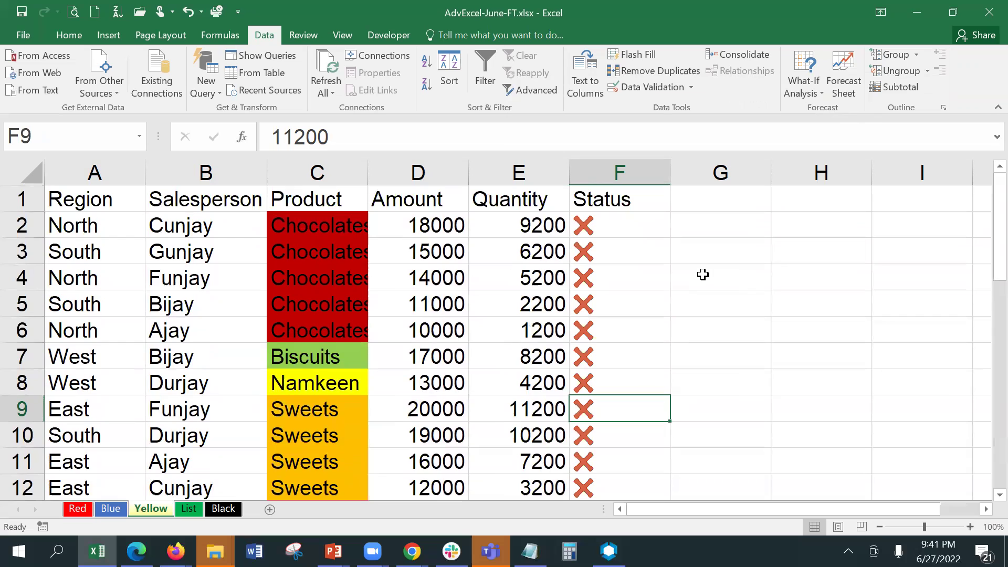
click(643, 220)
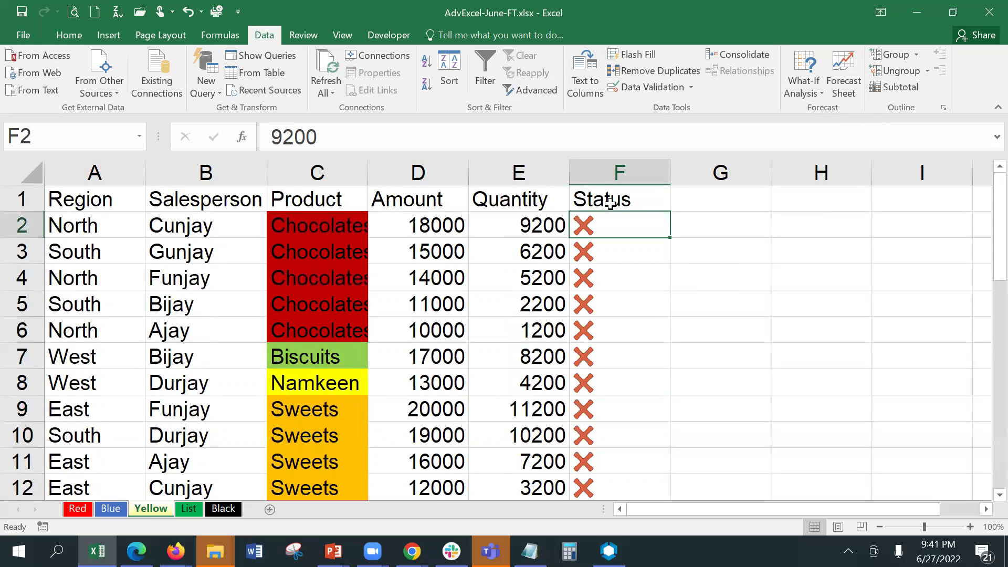
Re-sort with 'My data has headers' unticked so the heading row is sorted as data.
click(454, 69)
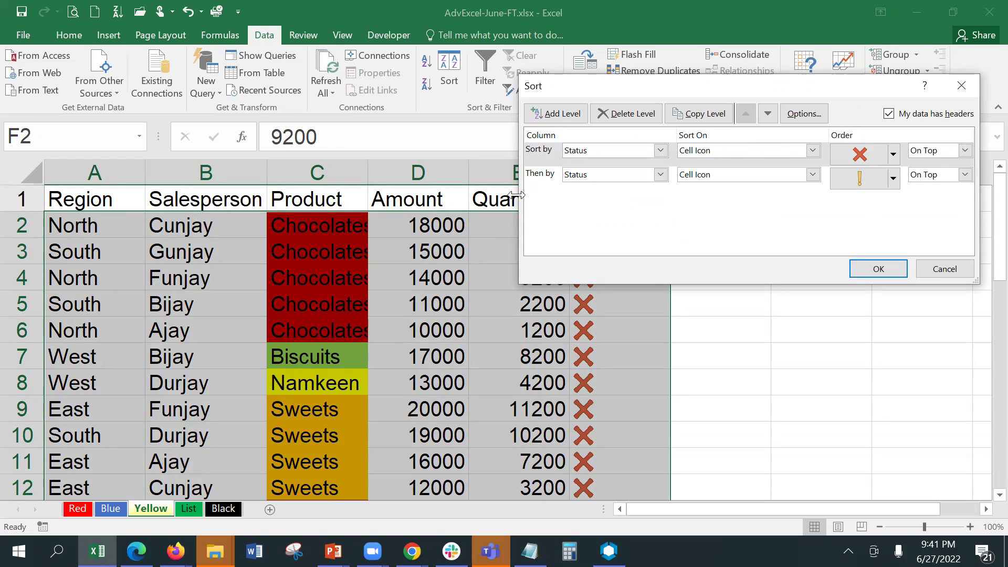
click(888, 114)
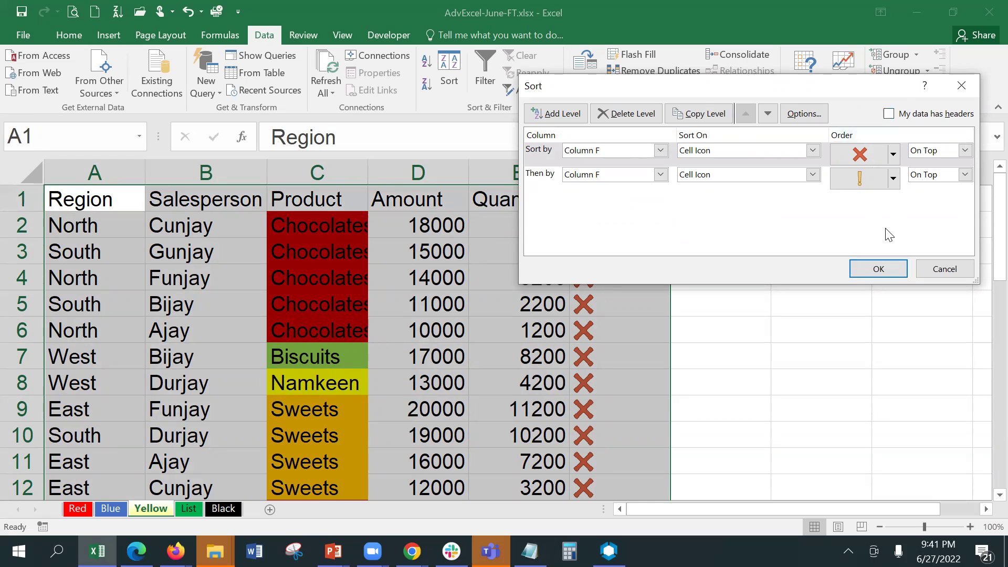
click(863, 273)
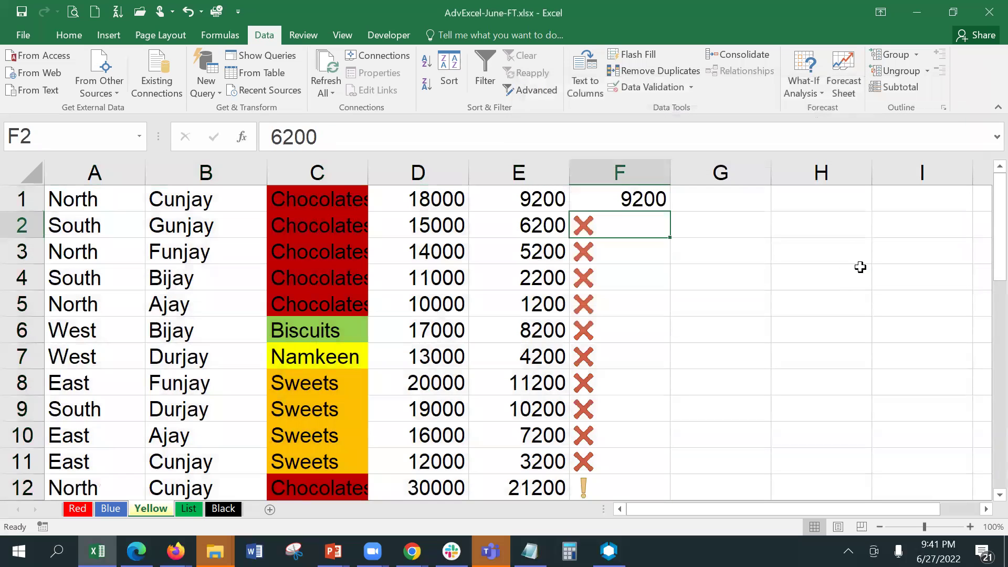
Undo the mis-sort that dropped the headings to row 24, restoring the icon-sorted table with headings in row 1.
key(Down)
key(Down)
key(Down)
key(Down)
key(Down)
key(Down)
key(Down)
key(Down)
key(Down)
key(Down)
key(Down)
key(Down)
key(Down)
key(Down)
key(Down)
key(Down)
key(Down)
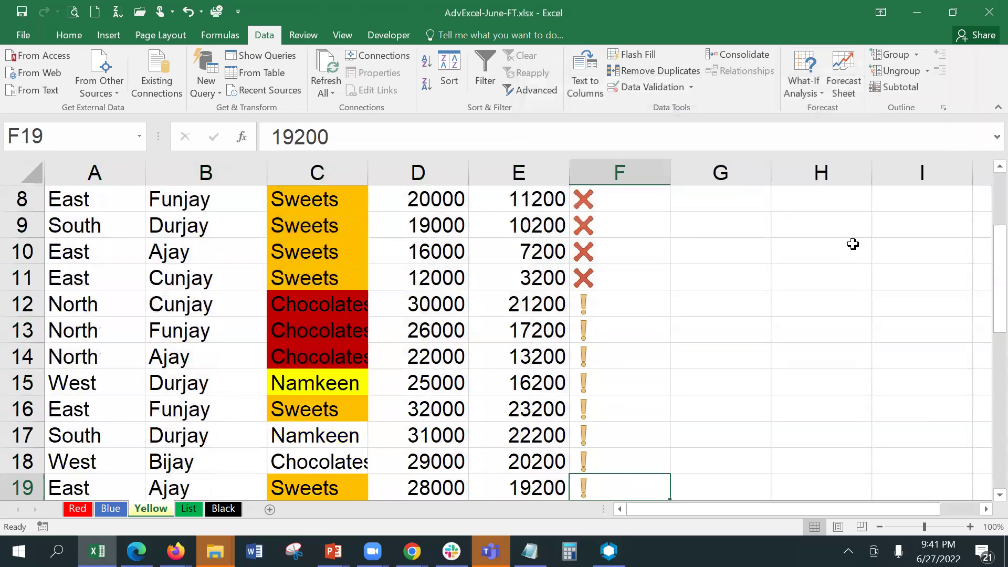
key(Down)
key(Down)
key(Down)
key(Down)
key(Down)
key(Down)
key(Down)
key(Up)
key(Up)
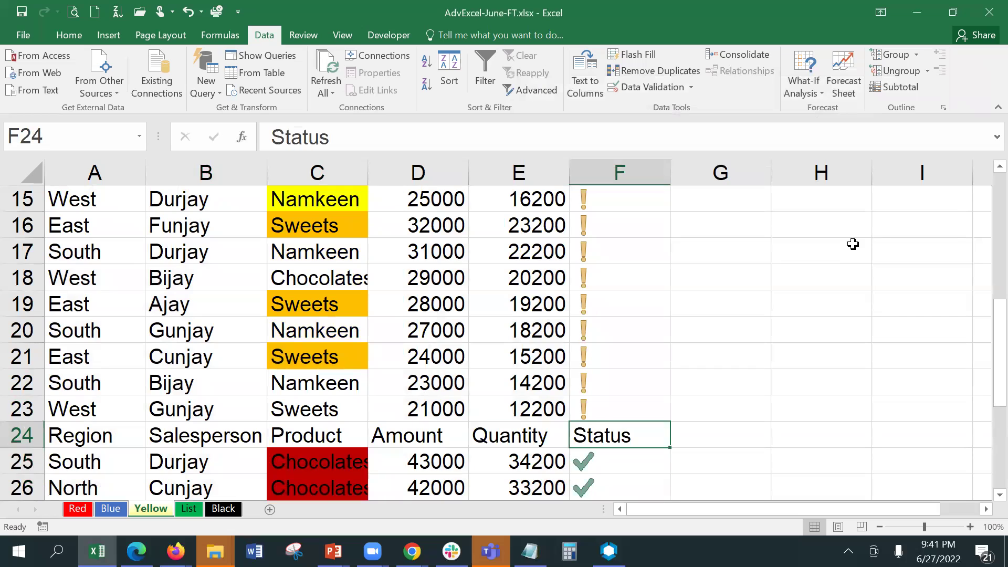
key(Left)
key(ctrl+Left)
key(Right)
key(Right)
key(Right)
key(Right)
key(Right)
key(Left)
key(Left)
key(Left)
key(Left)
key(Left)
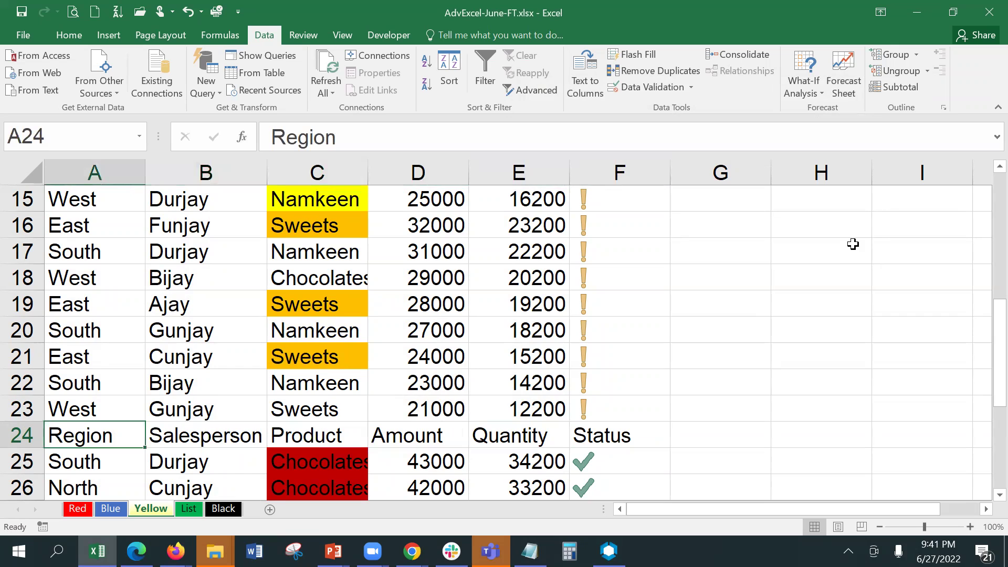
key(ctrl+z)
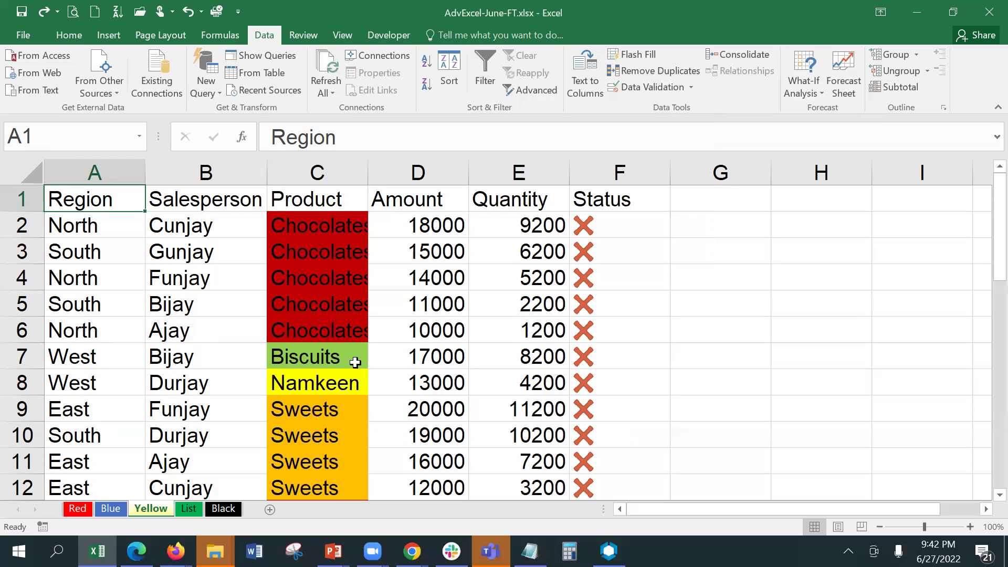
Turn on AutoFilter dropdowns for the sales table headers.
click(107, 233)
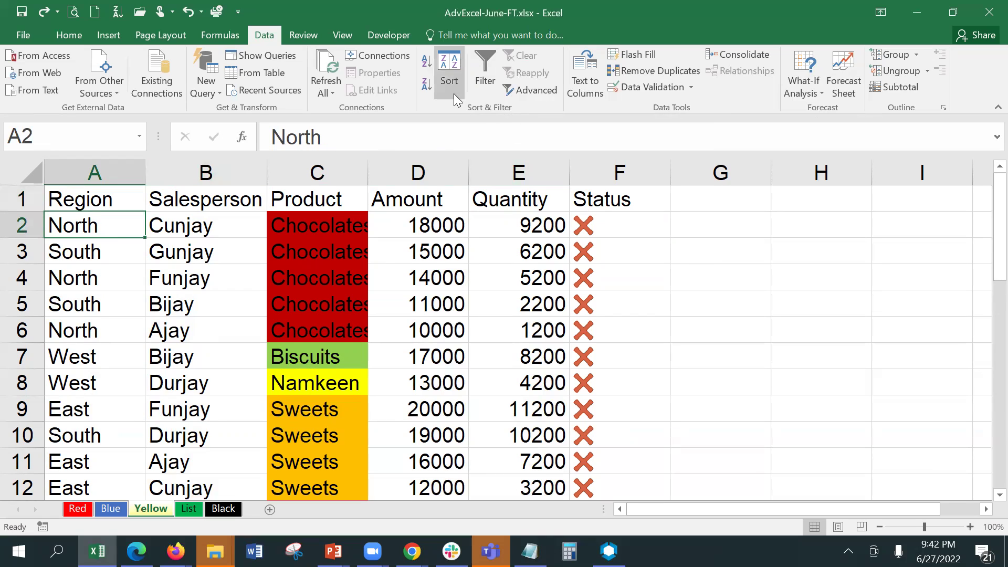
click(475, 91)
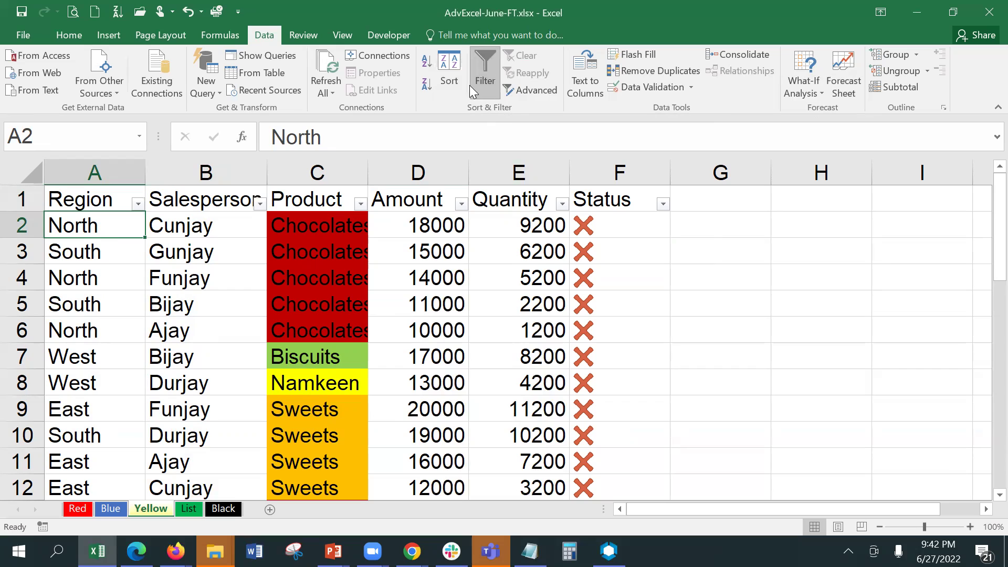
click(663, 203)
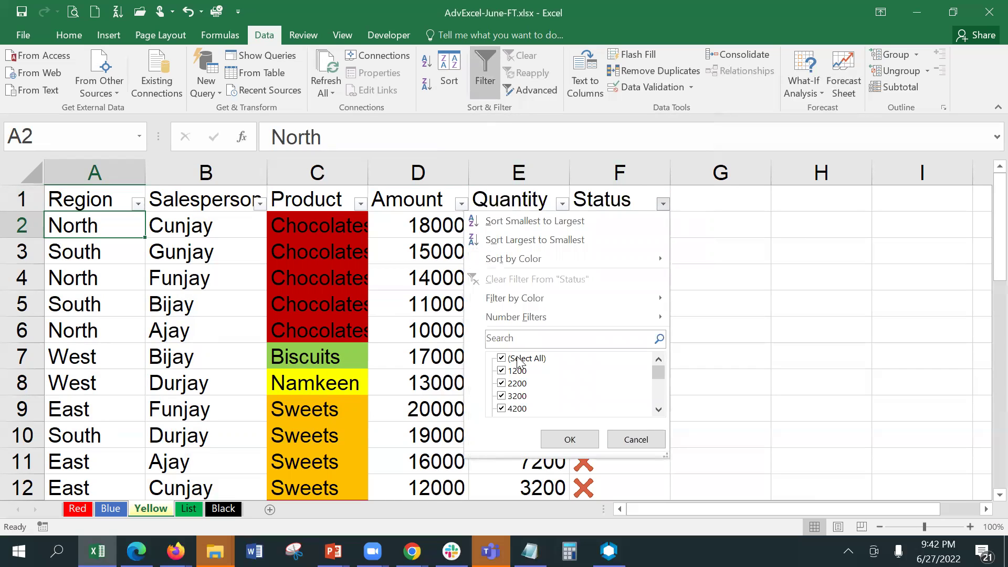
click(645, 438)
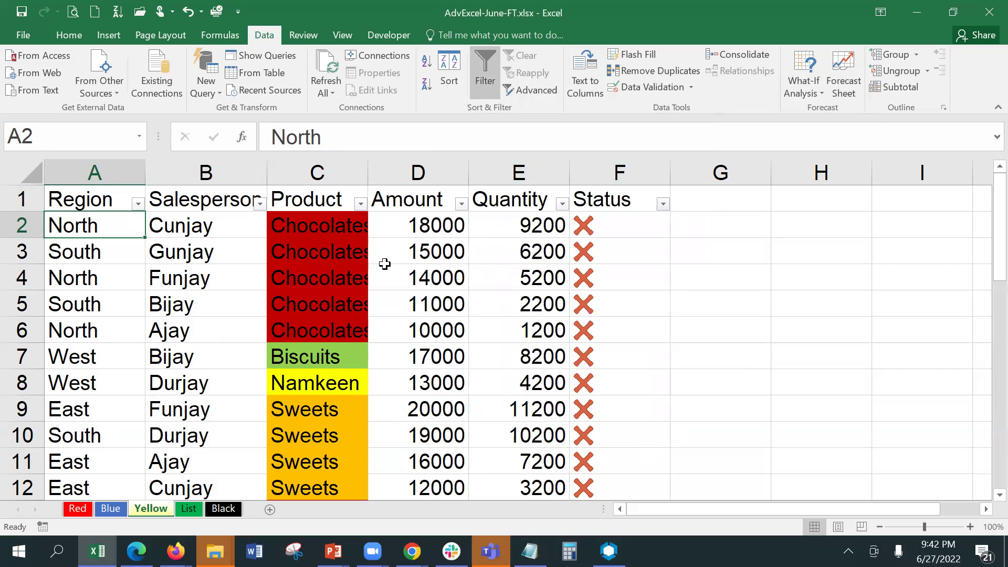
Filter the Product column to show only Chocolates.
click(331, 231)
click(360, 203)
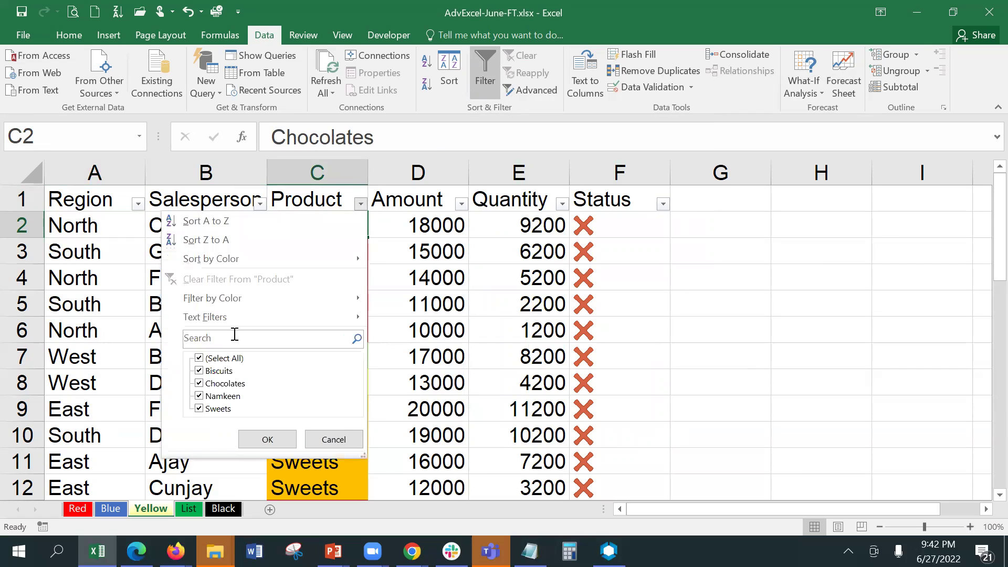
click(215, 361)
click(225, 384)
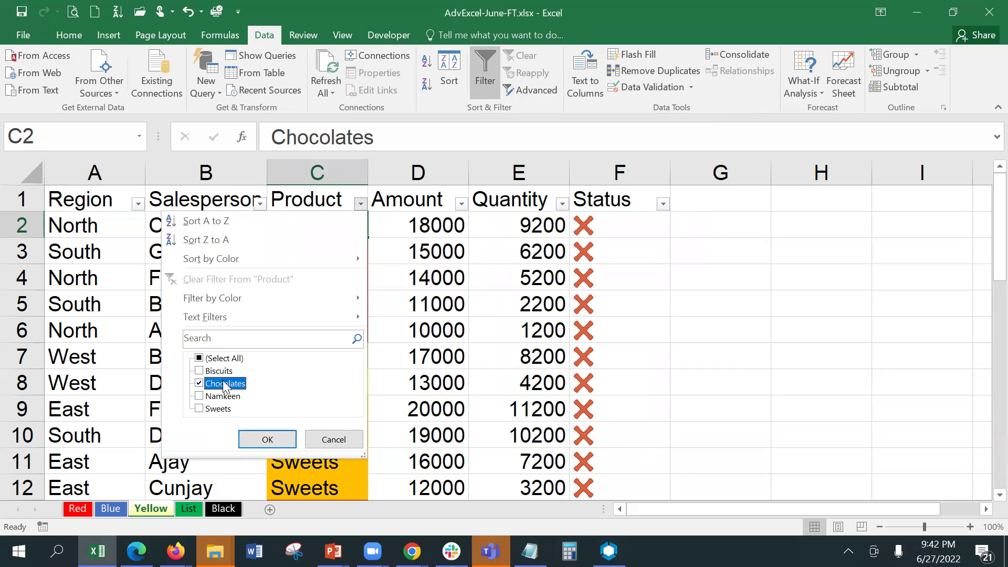
click(267, 440)
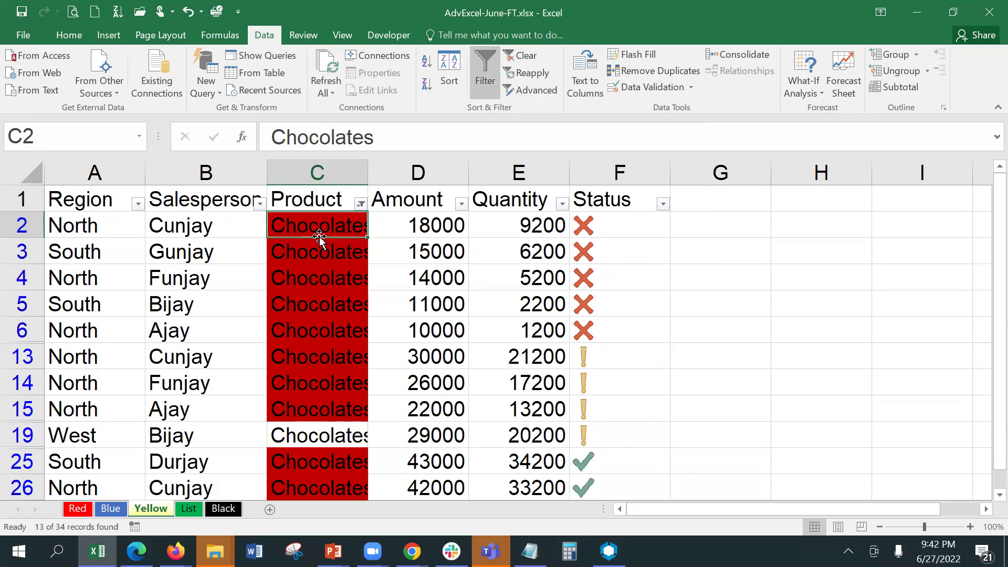
key(Down)
key(Down)
key(Down)
key(Down)
key(Down)
key(Down)
key(Down)
key(Down)
key(Down)
key(Down)
key(Down)
key(Down)
key(Down)
key(Down)
key(Down)
key(Down)
key(Down)
key(Down)
key(Down)
key(Down)
key(Up)
key(Up)
key(Up)
key(Up)
key(Up)
key(Up)
key(Up)
key(Up)
key(Up)
key(Up)
key(Up)
key(Up)
key(Up)
key(Up)
key(Up)
key(Up)
key(Up)
key(Up)
key(Up)
key(Up)
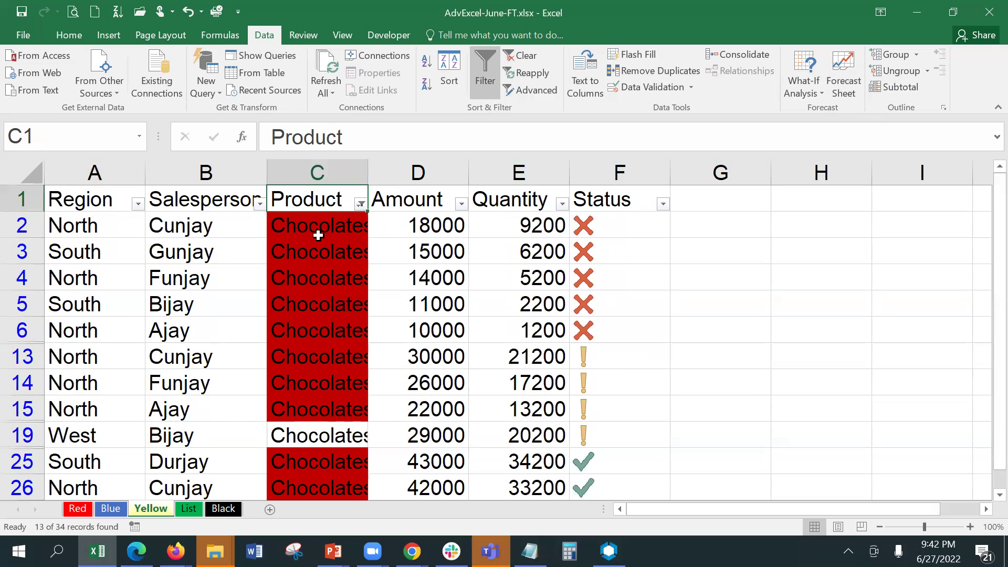
Add Sweets to the Product filter, leaving 24 of 34 records visible.
click(360, 204)
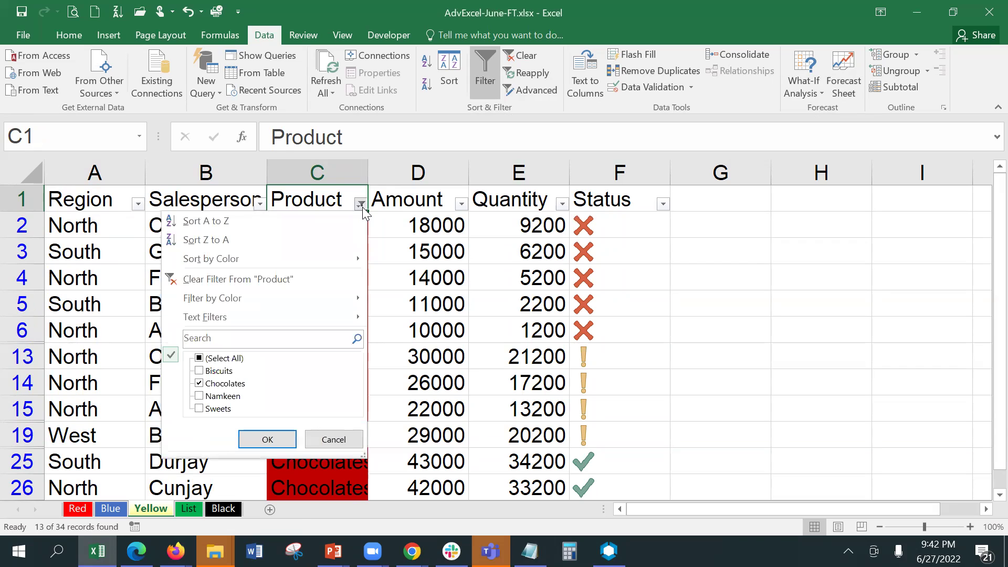
click(216, 409)
click(257, 443)
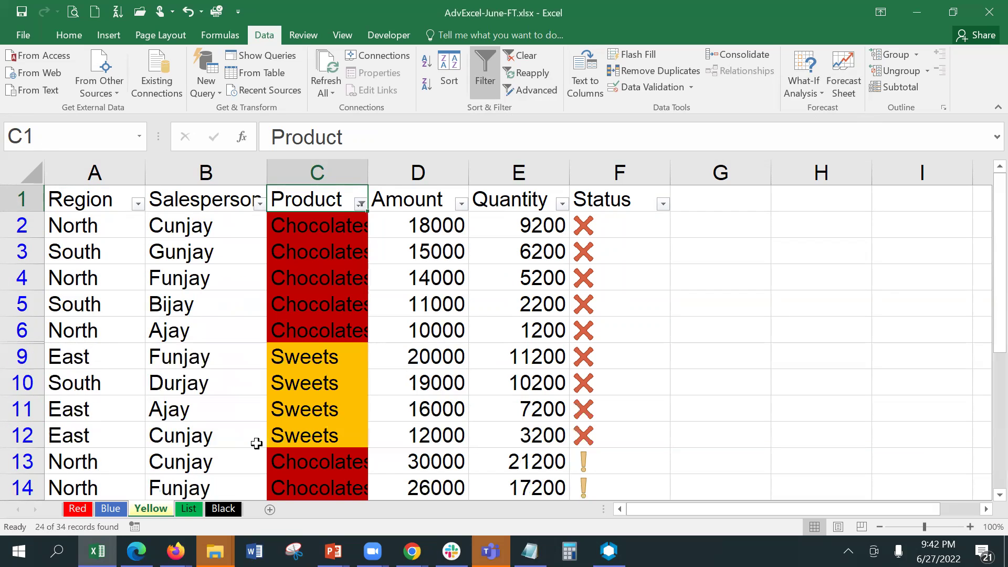
click(332, 334)
key(Down)
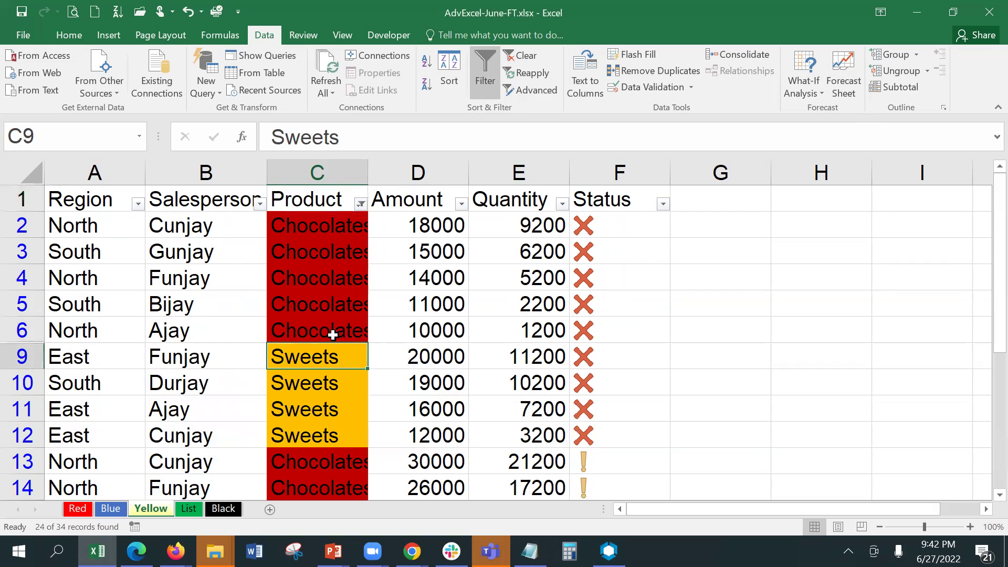
key(Down)
key(Down)
key(Down)
key(Down)
key(Down)
key(Down)
key(Down)
key(Down)
key(Down)
key(Down)
key(Down)
key(Down)
key(Down)
key(Down)
key(Down)
key(Down)
key(Down)
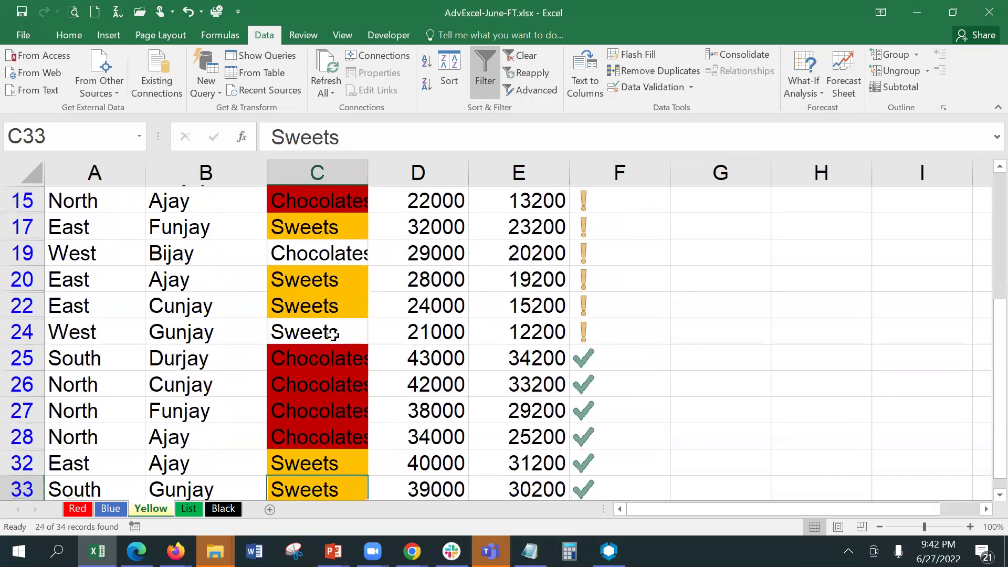
key(Down)
key(Down)
key(Down)
key(Down)
key(Down)
key(Up)
key(Up)
key(Up)
key(Up)
key(Up)
key(Up)
key(Up)
key(Up)
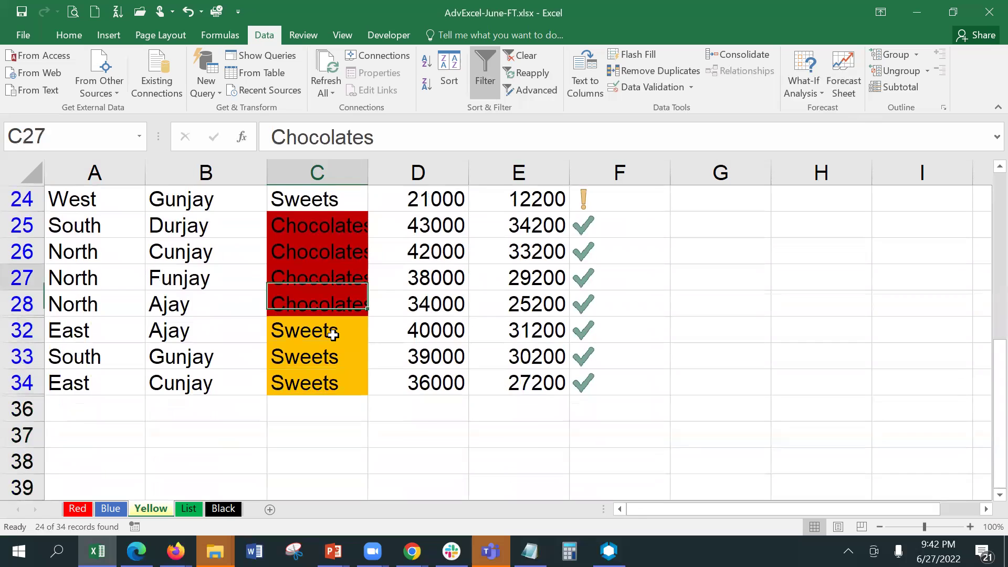
key(Up)
key(Up)
key(Up)
key(Up)
key(Up)
key(Up)
key(Up)
key(Up)
key(Up)
key(Up)
key(Up)
key(Up)
key(Up)
key(Up)
key(Up)
key(Up)
key(Up)
key(Up)
key(Up)
key(Up)
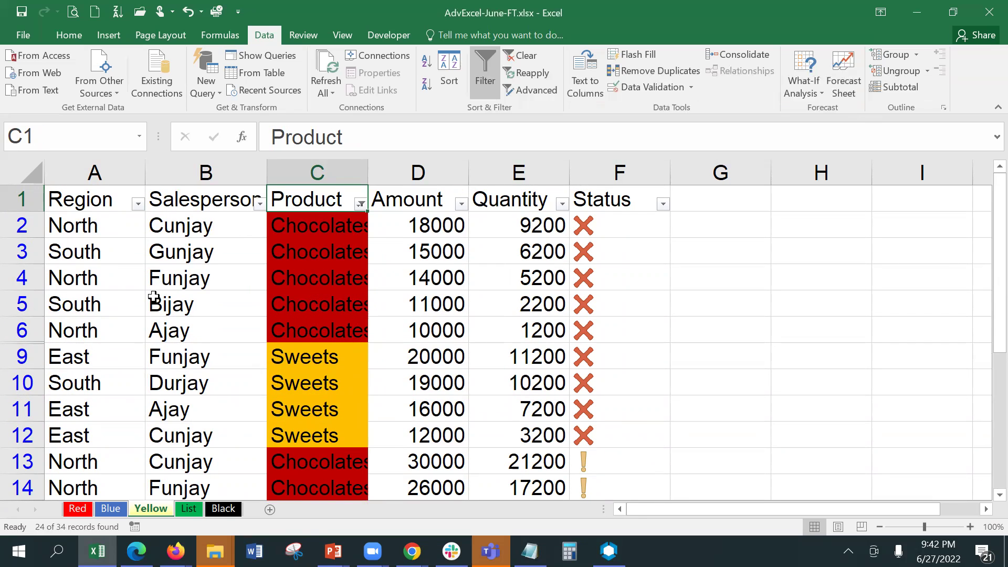
Filter Region to East and South, leaving 13 of 34 records.
click(138, 204)
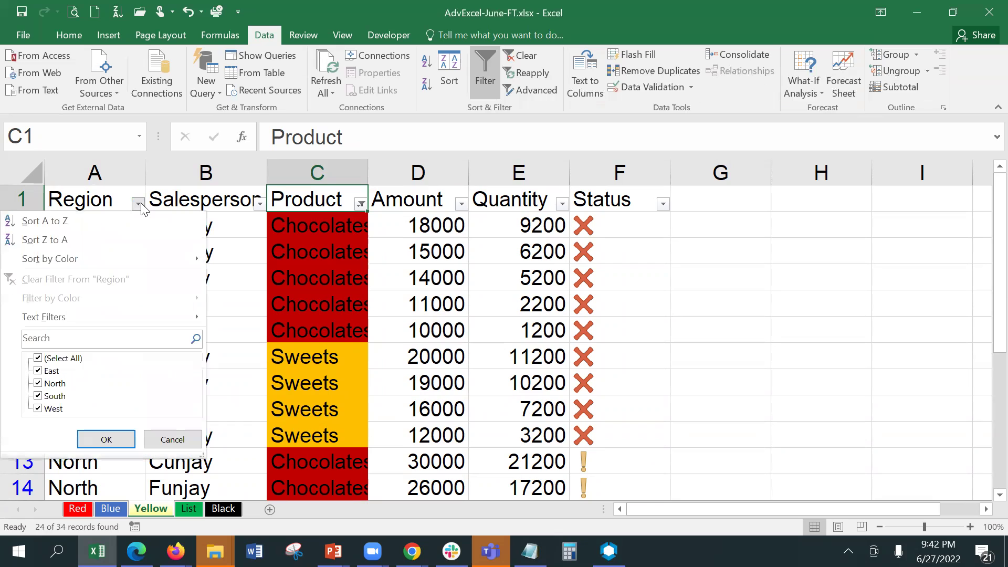
click(55, 359)
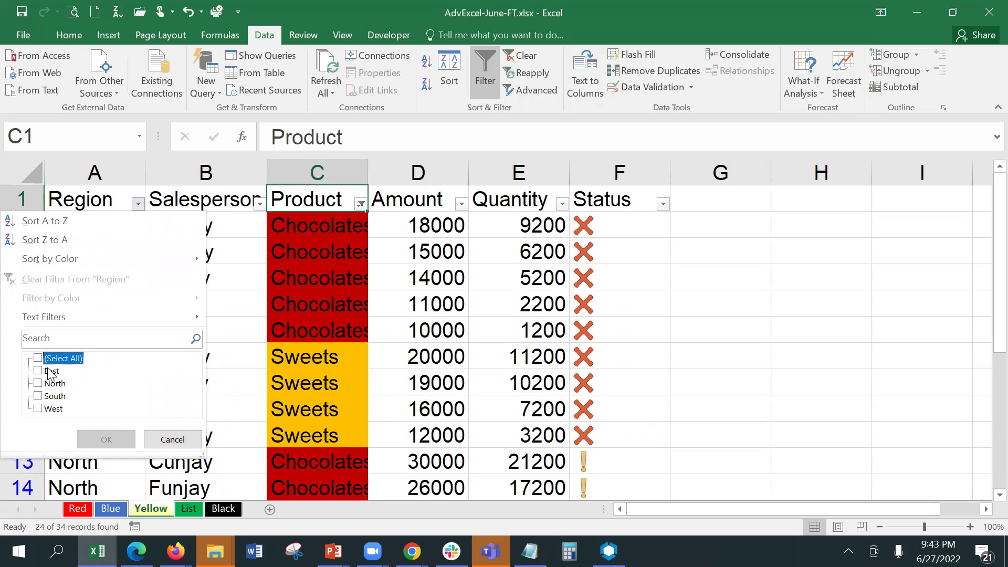
click(50, 371)
click(100, 440)
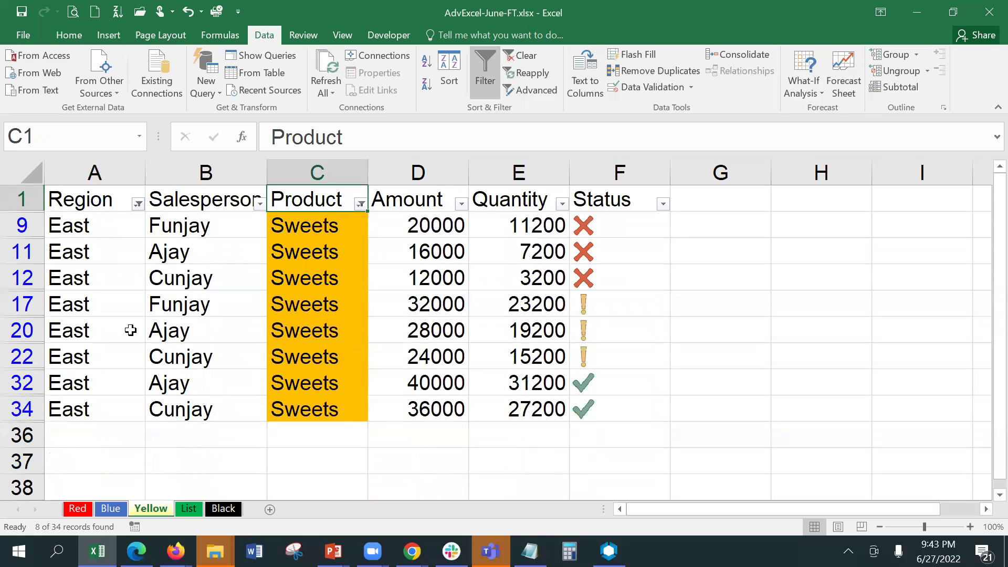
click(138, 204)
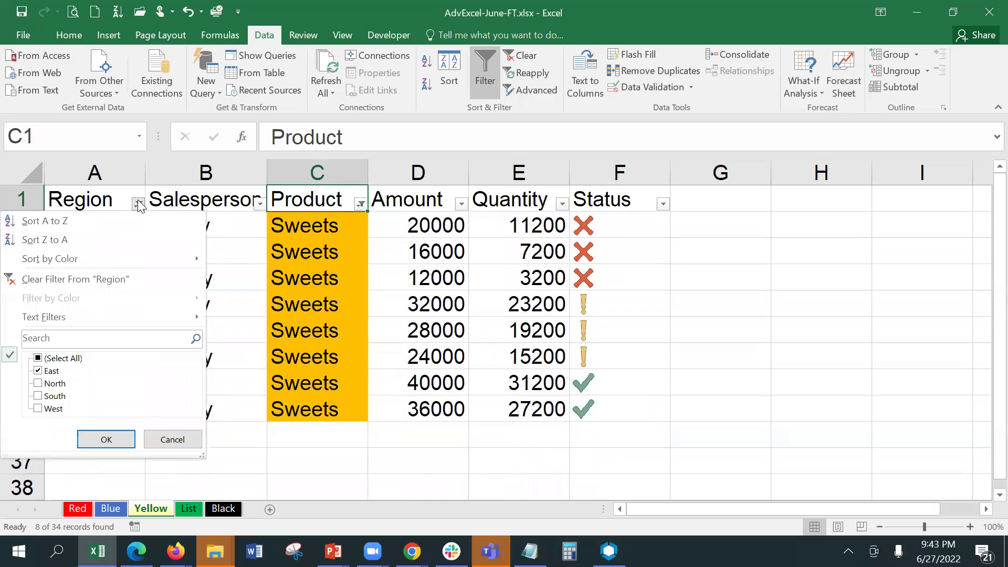
click(54, 396)
click(105, 440)
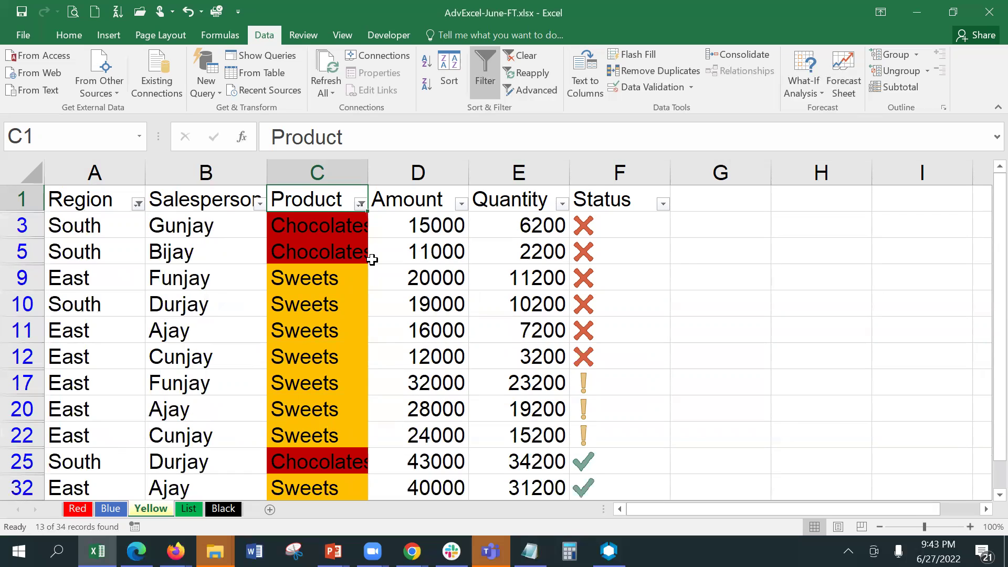
Filter Salesperson to the first listed name, then switch to the second.
click(259, 204)
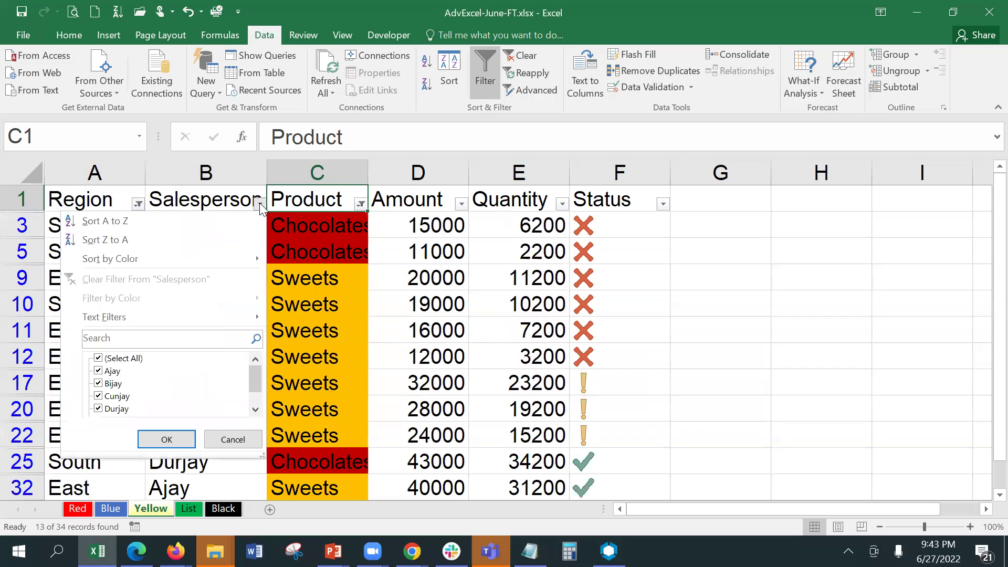
click(122, 358)
click(111, 371)
click(157, 441)
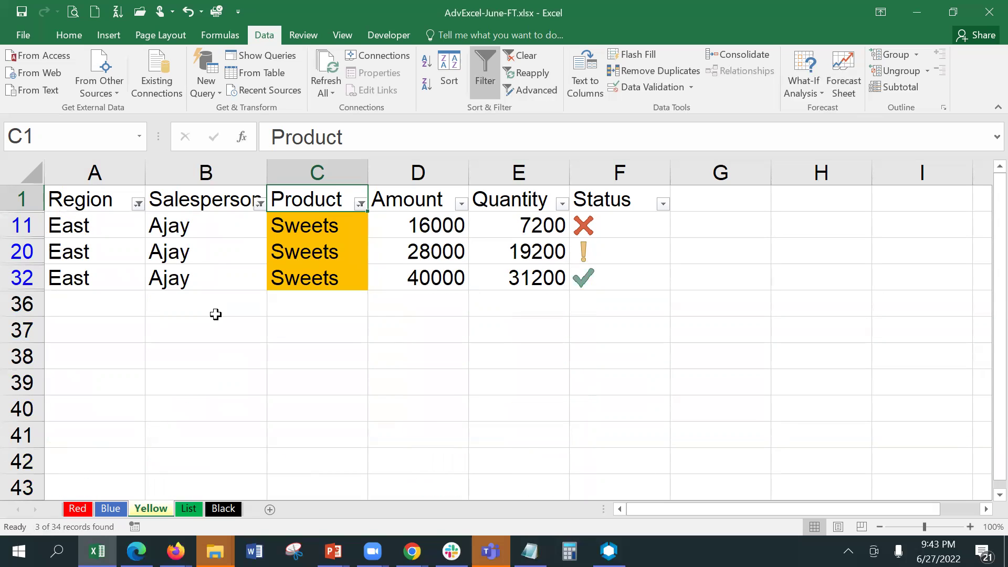
click(259, 204)
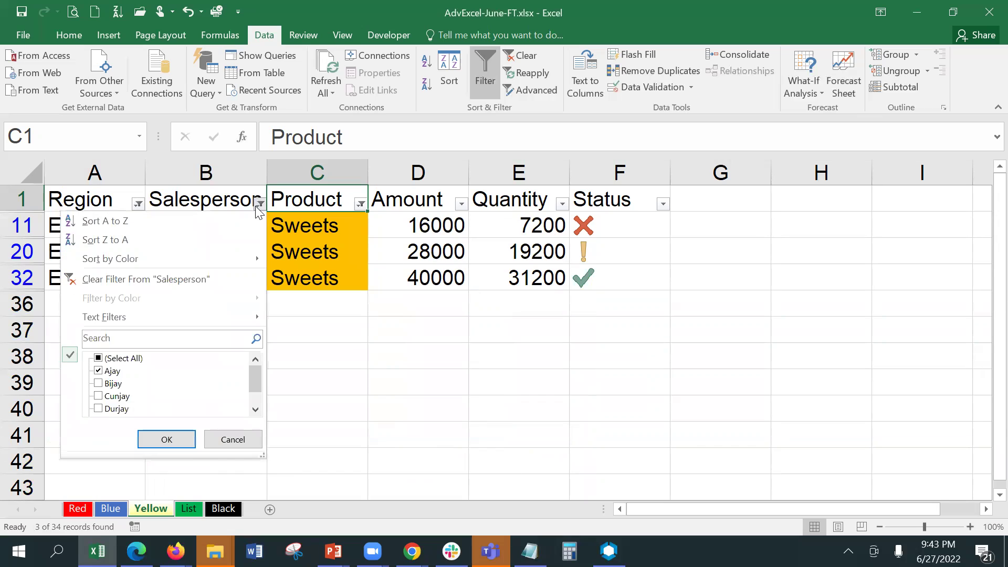
click(112, 371)
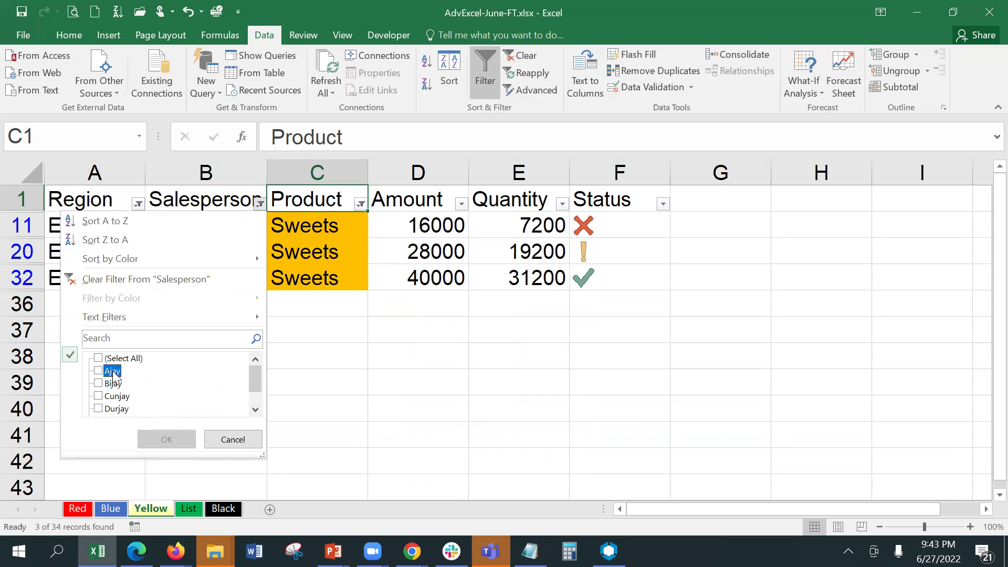
click(113, 383)
click(160, 439)
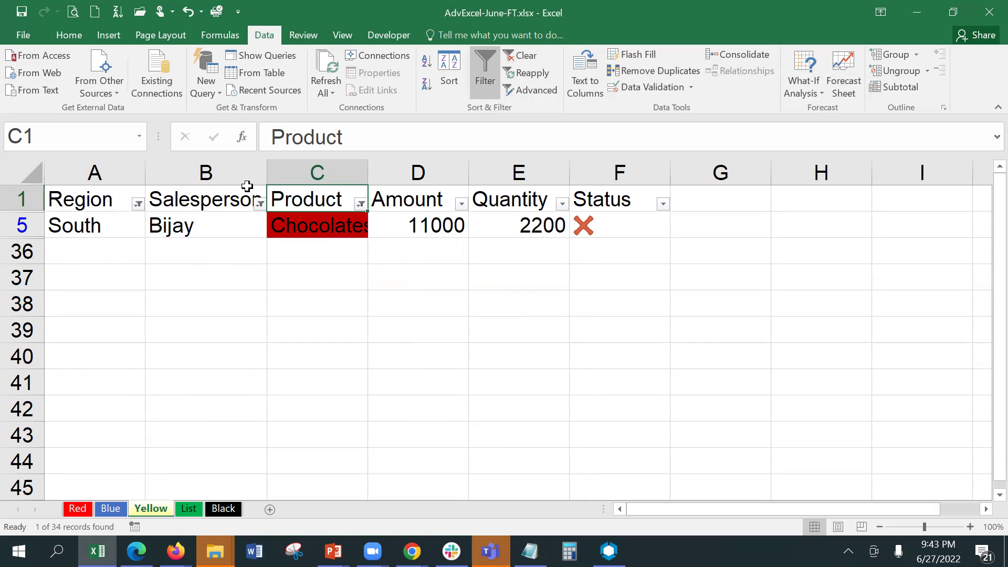
Switch the Salesperson filter to the third listed name, leaving 1 of 34 records.
click(260, 204)
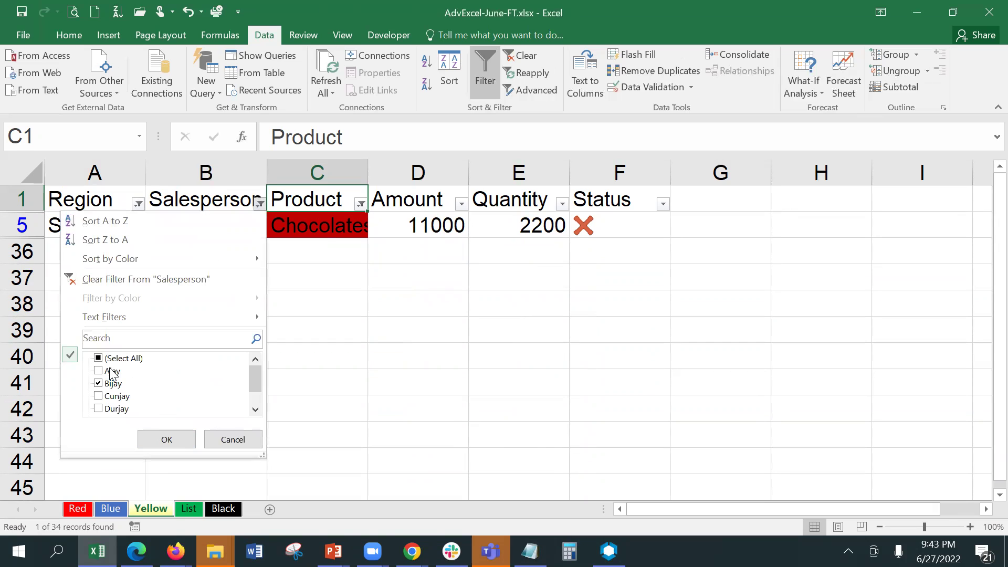
click(114, 385)
click(114, 384)
click(115, 387)
click(119, 397)
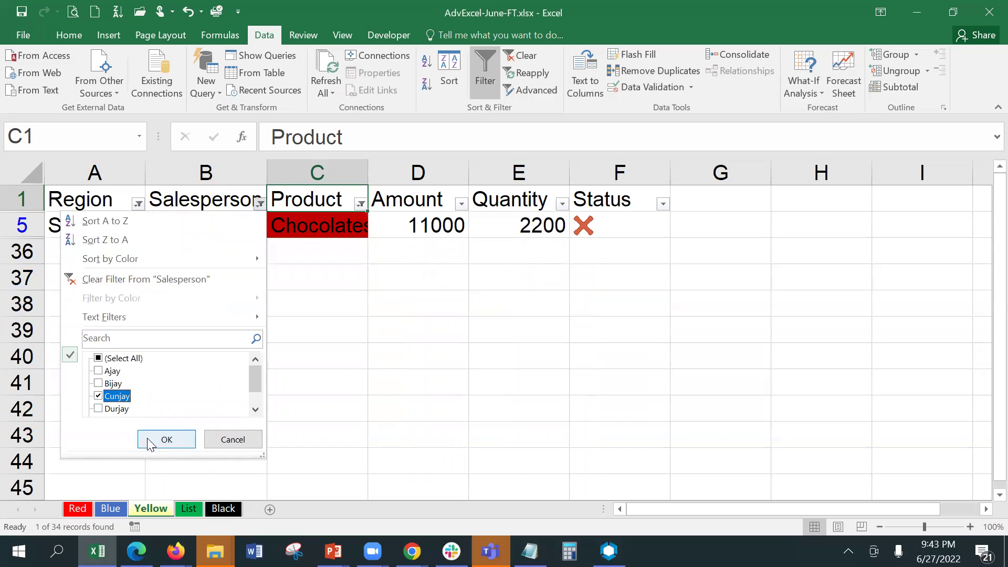
click(151, 441)
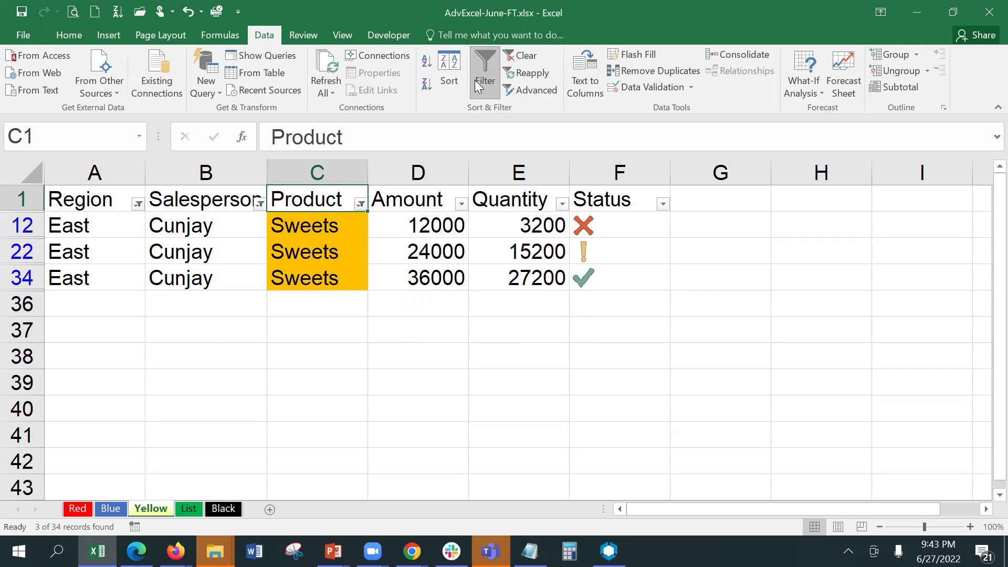
Clear the Yellow sheet's filters so all sales rows show, then glance at the Start menu.
click(523, 57)
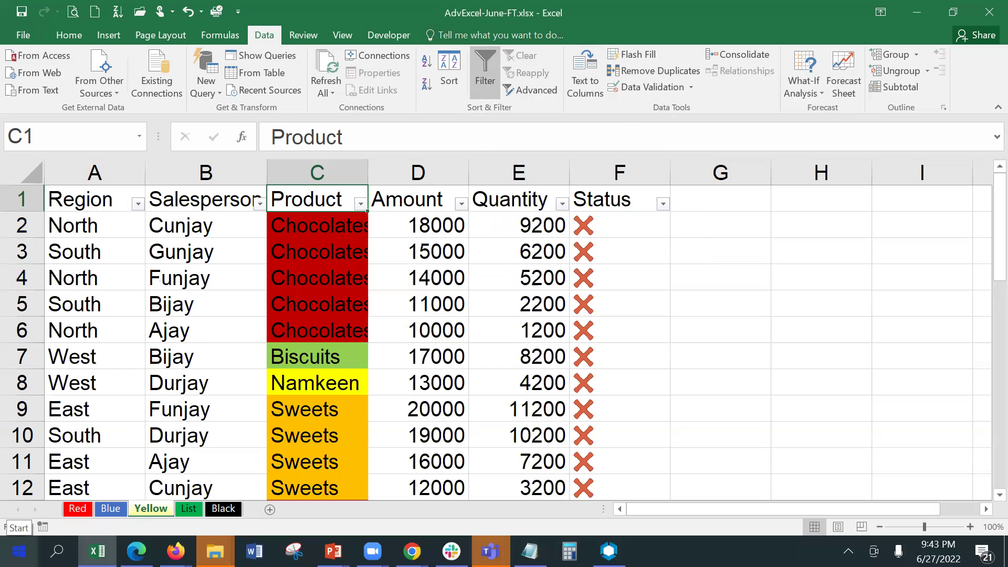
click(19, 551)
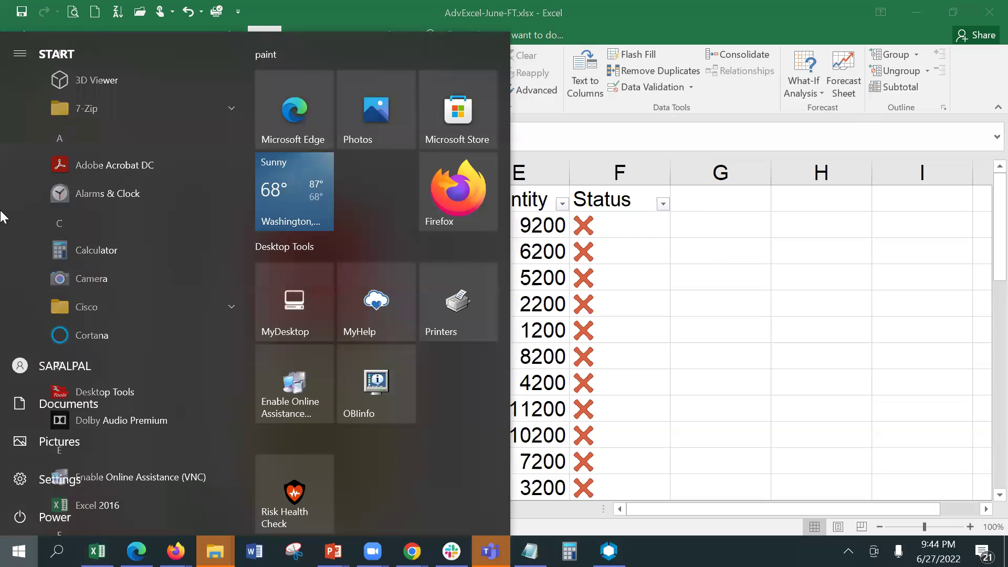
click(457, 201)
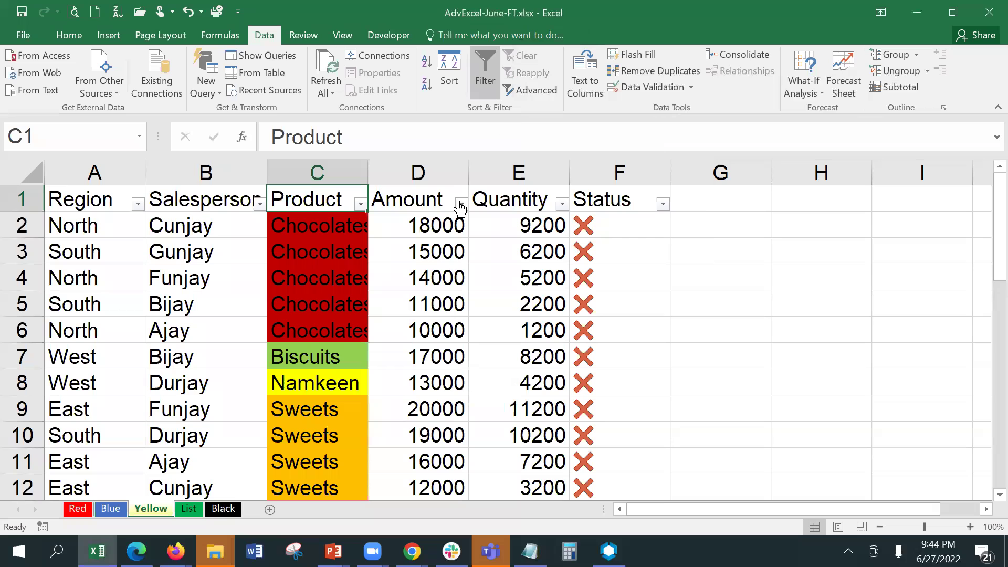
click(460, 203)
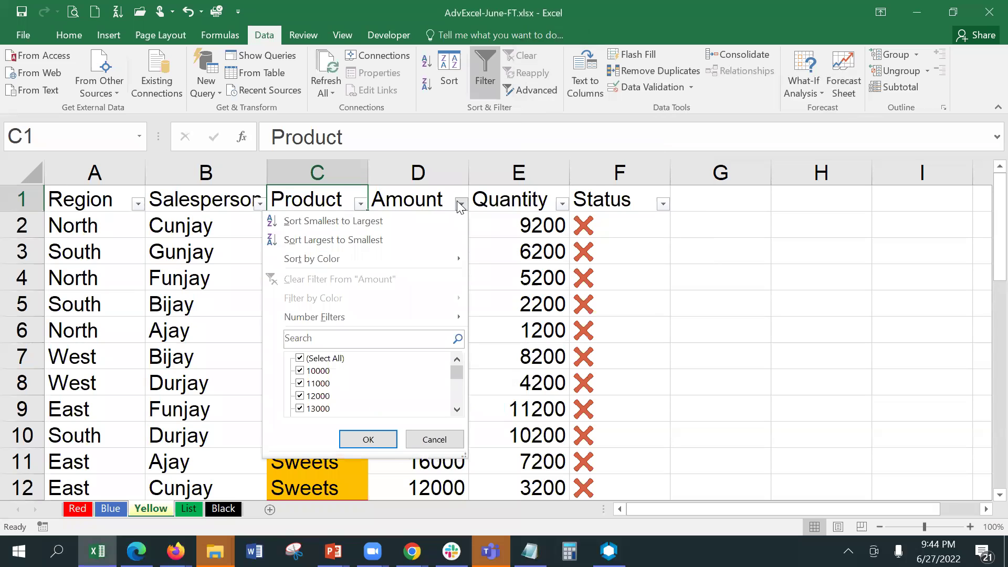
mouse_move(403, 318)
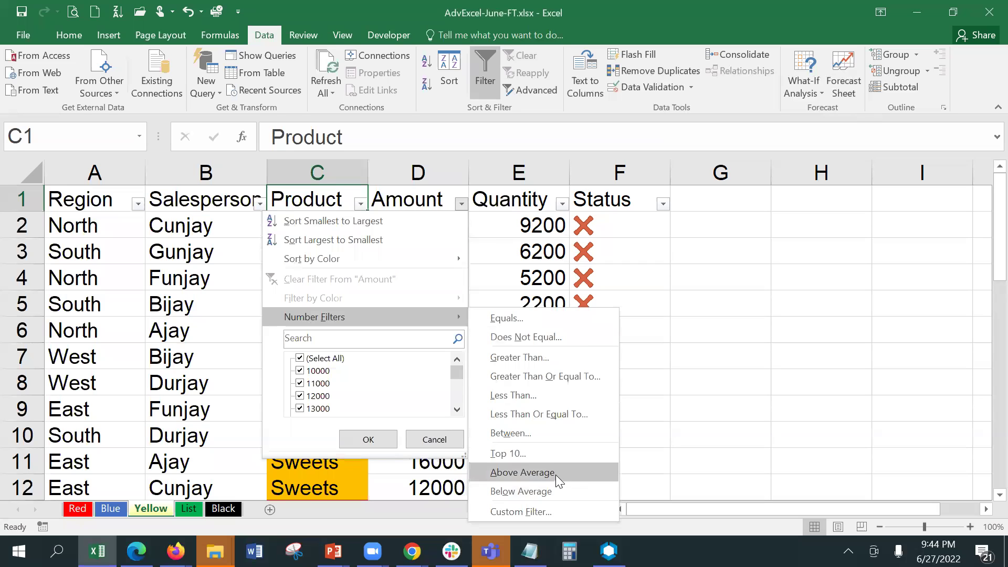
click(550, 454)
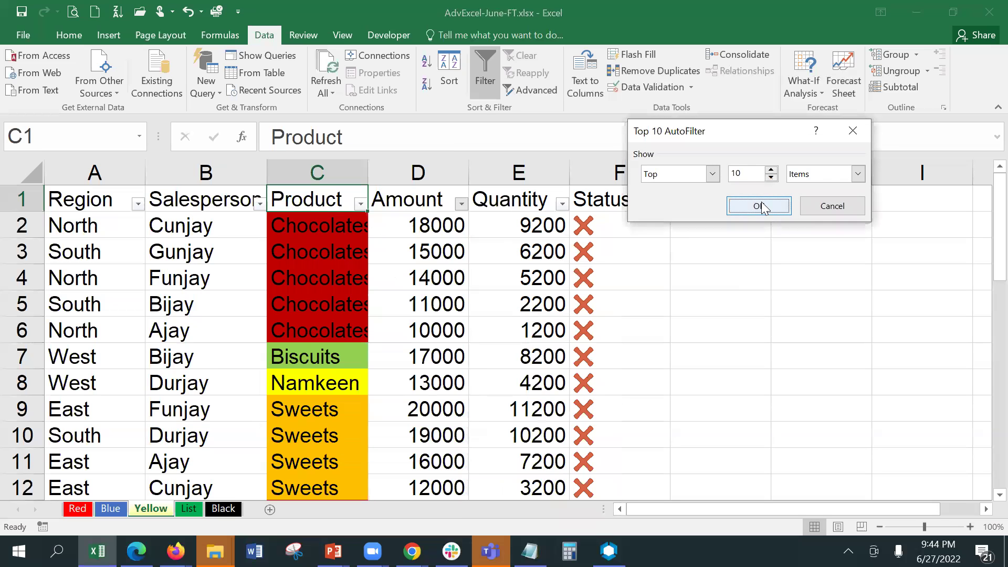
click(761, 205)
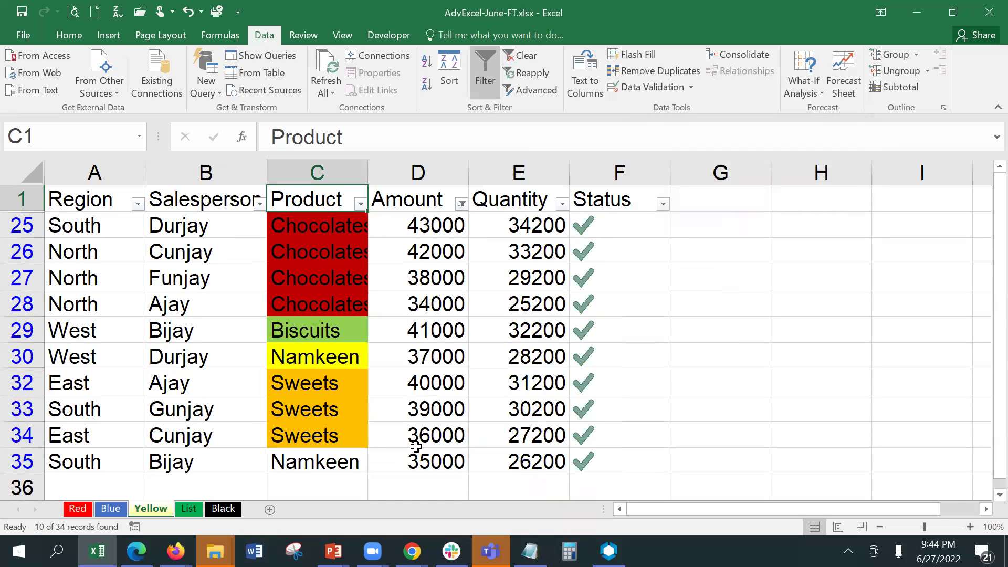
click(440, 222)
drag(440, 222, 424, 461)
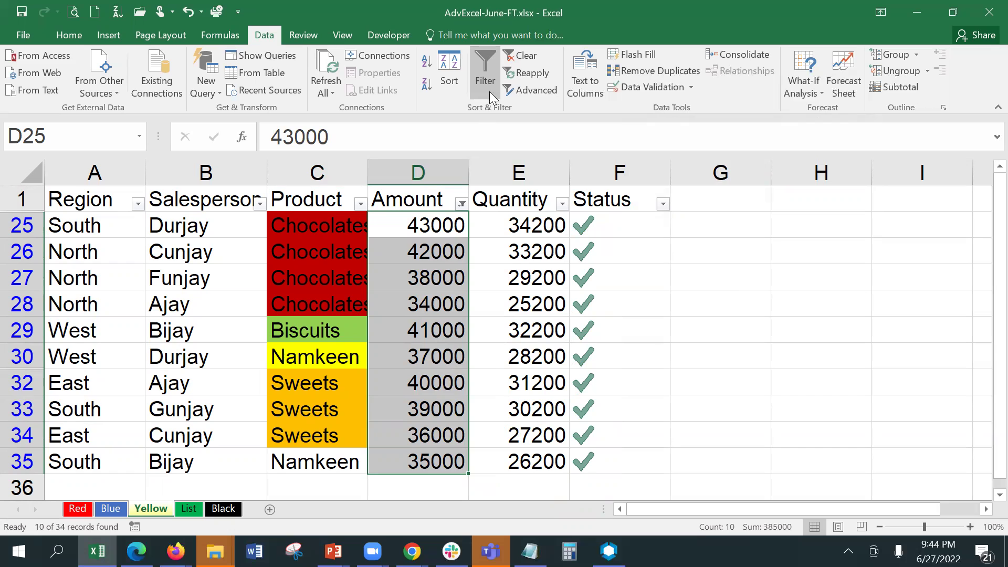
click(517, 58)
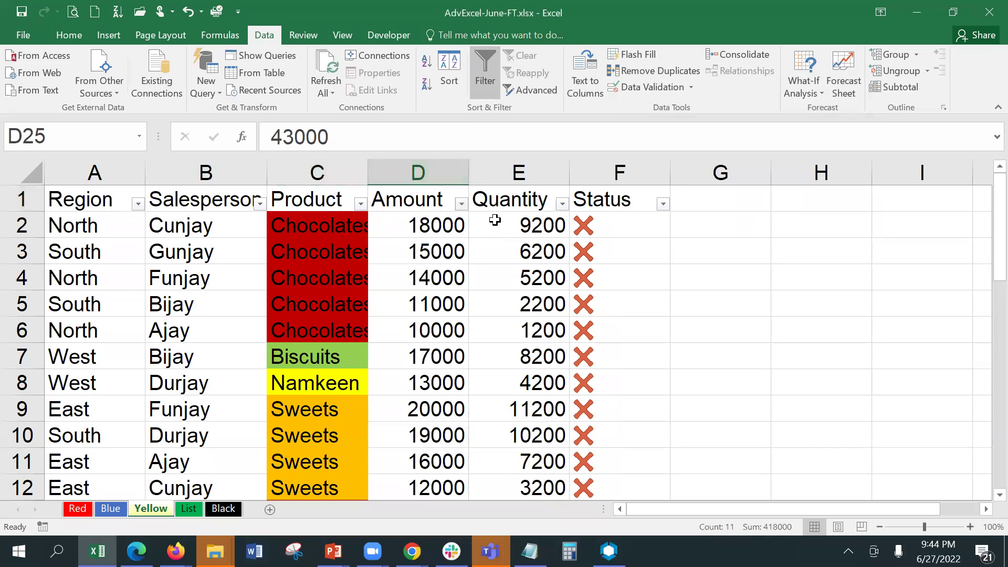
Filter Amount to Below Average, review the 17 rows, then switch AutoFilter off.
click(461, 203)
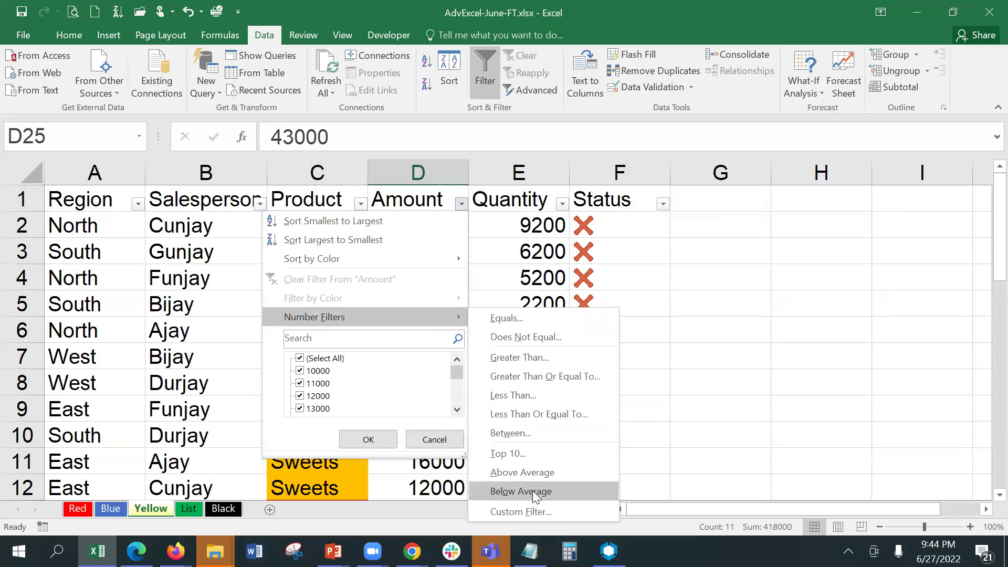
click(532, 491)
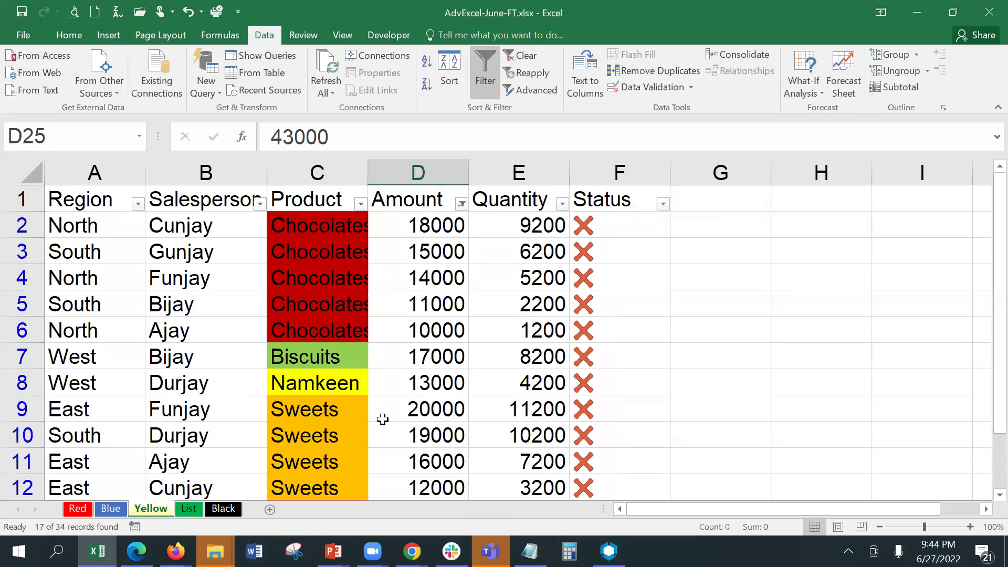
scroll(422, 283, down, 2)
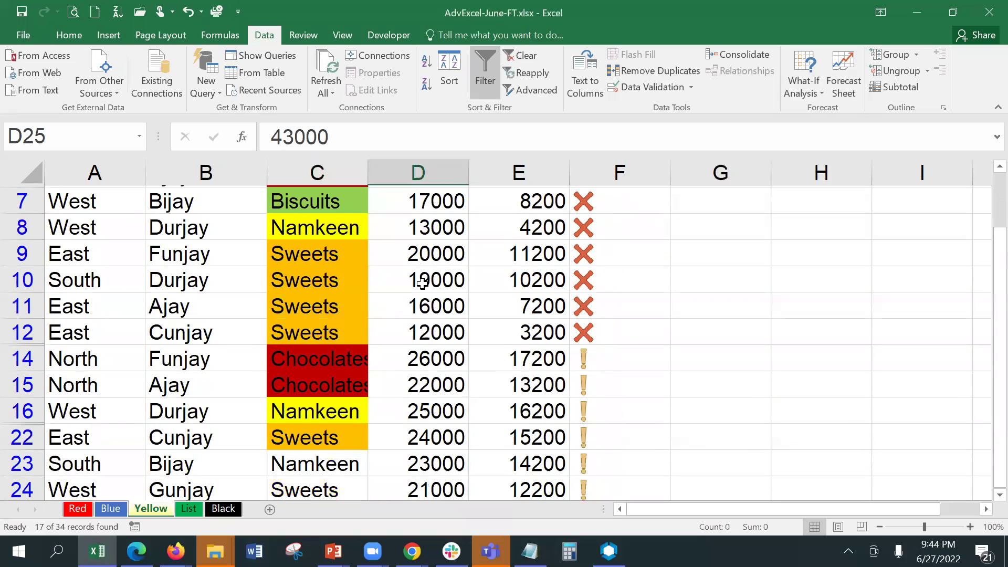
scroll(422, 283, up, 2)
scroll(422, 283, down, 5)
scroll(422, 284, up, 3)
scroll(422, 284, up, 2)
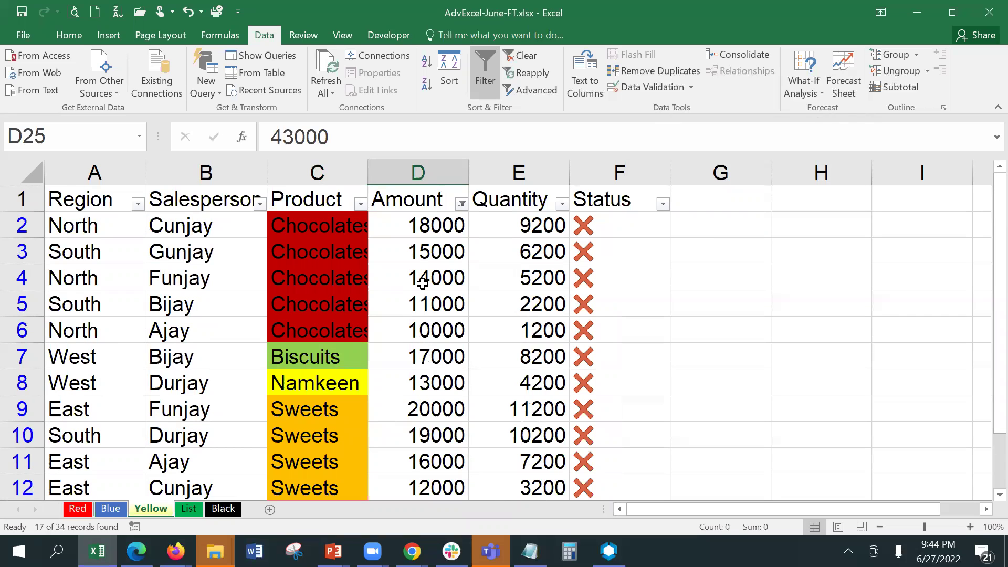
click(491, 64)
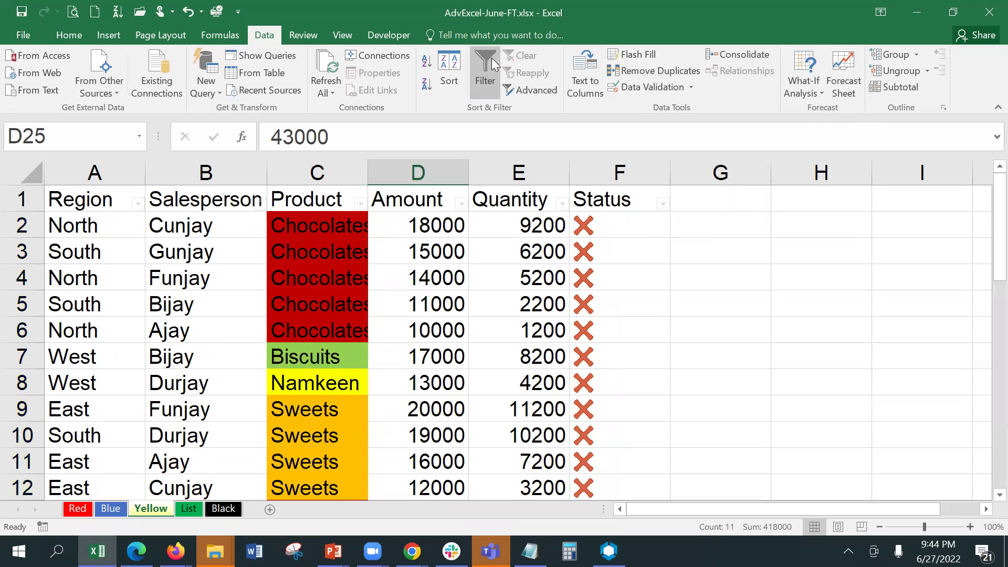
Select the whole data range A1:F35 from A1, briefly viewing the Format Cells settings.
click(437, 303)
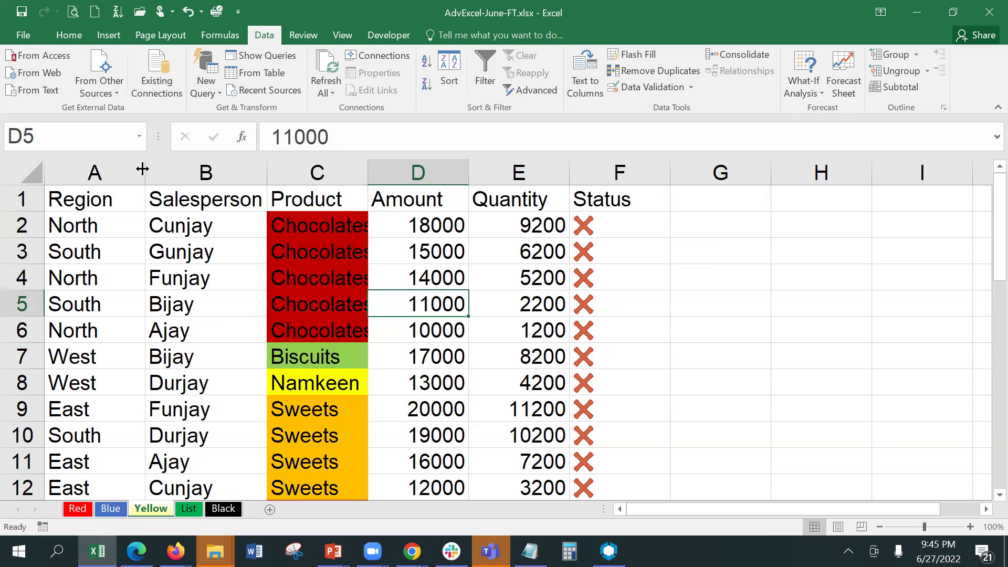
click(63, 203)
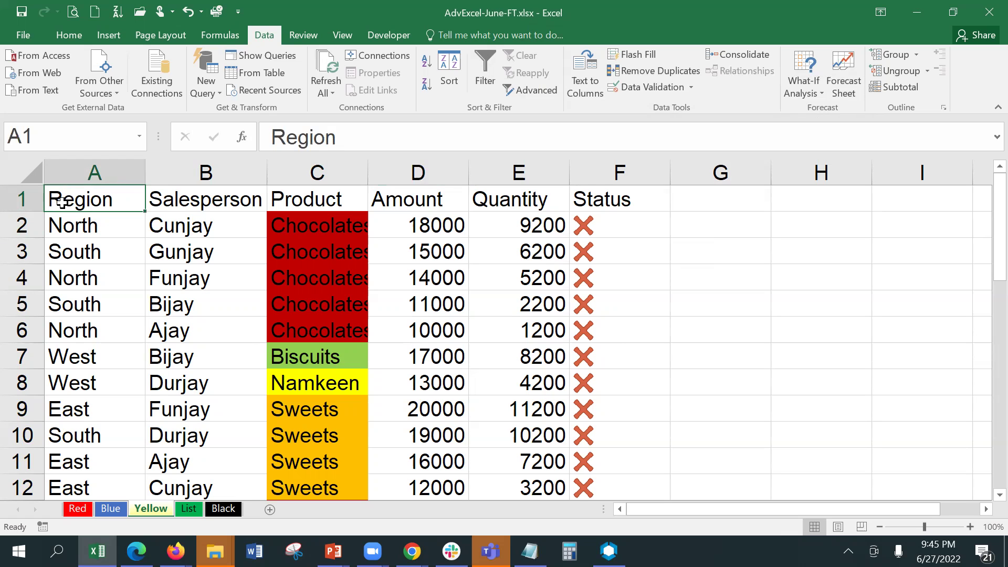
key(ctrl+shift+End)
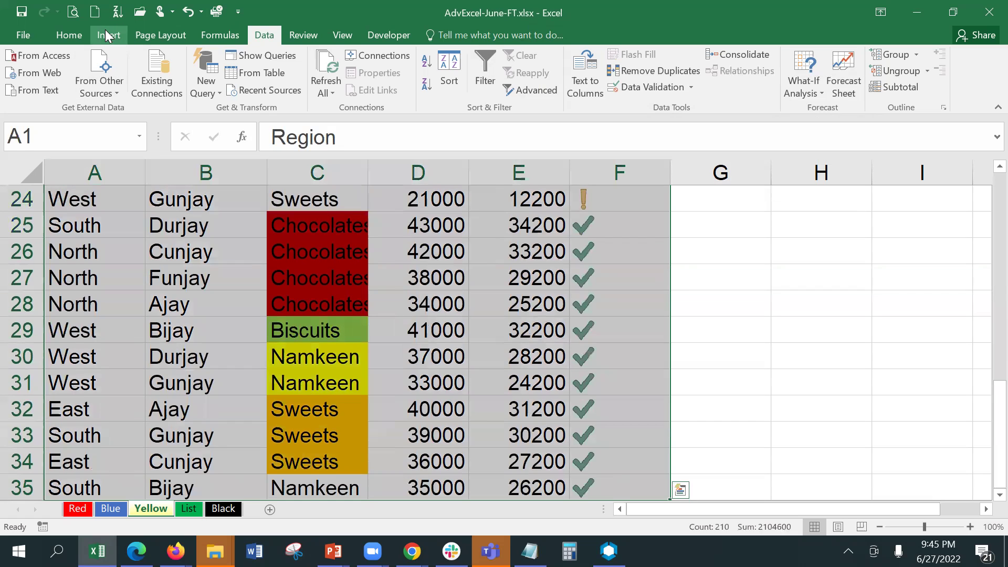
right_click(150, 263)
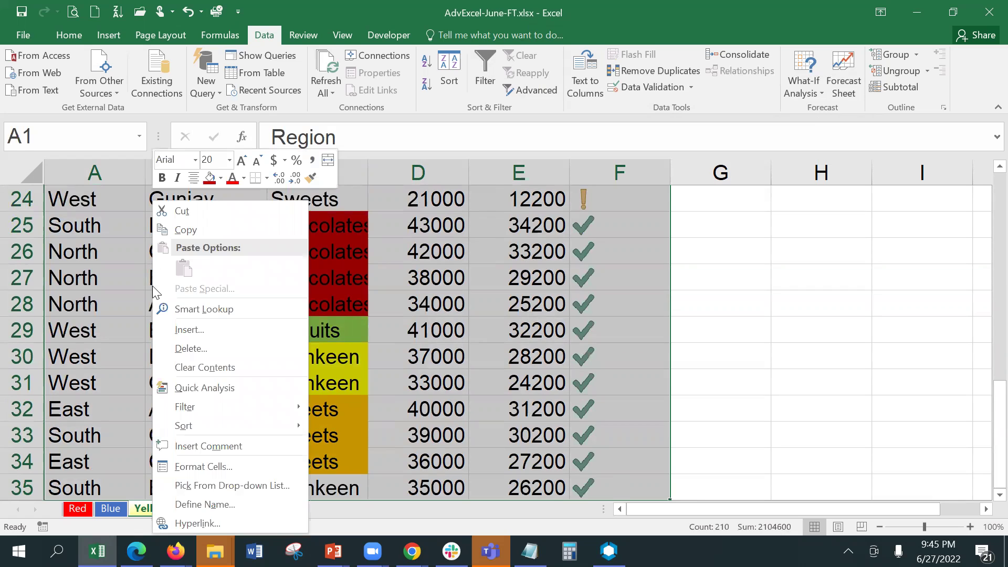
click(227, 466)
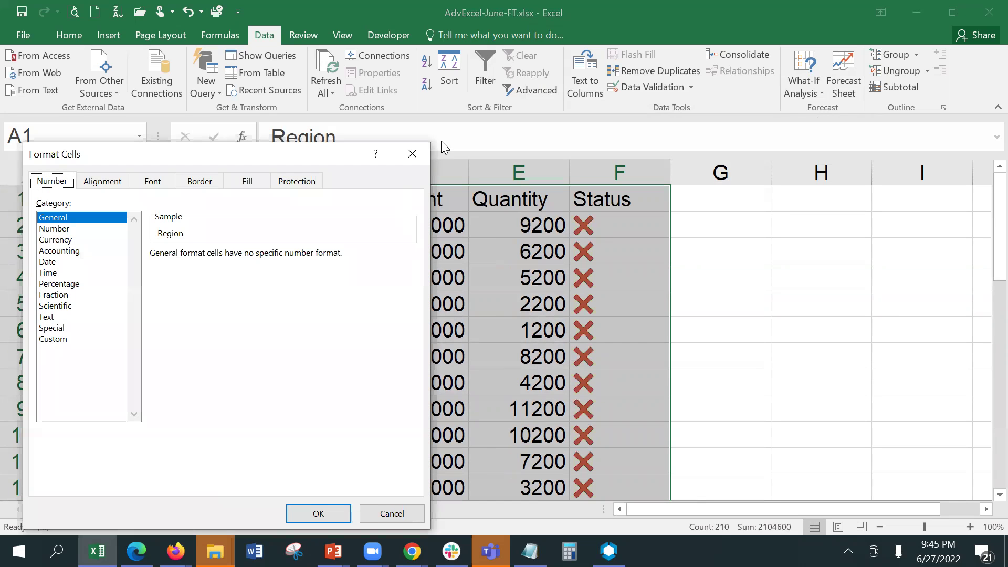
click(414, 156)
Convert =$A$1:$F$35 into a table with headers, named Table1.
click(108, 34)
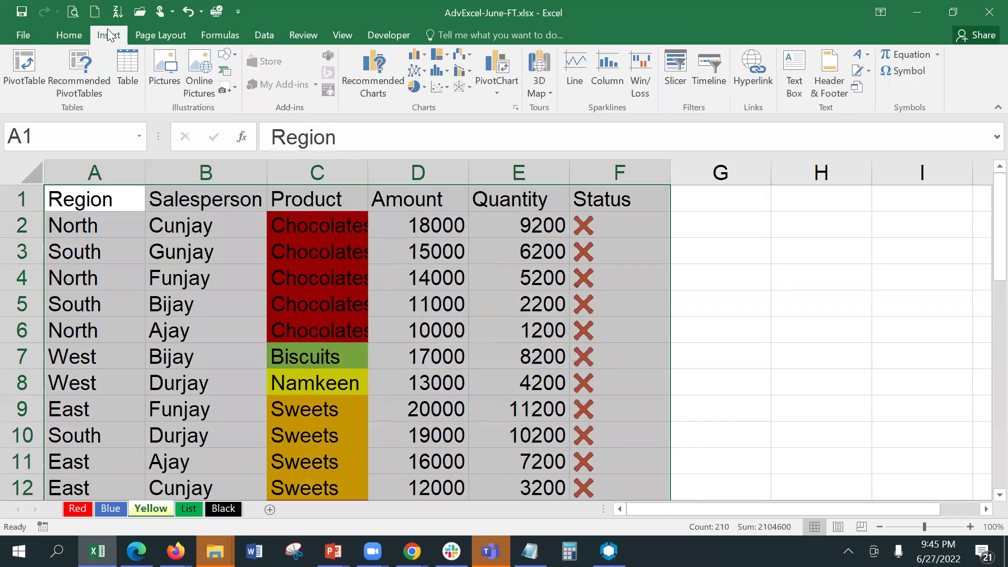
click(126, 68)
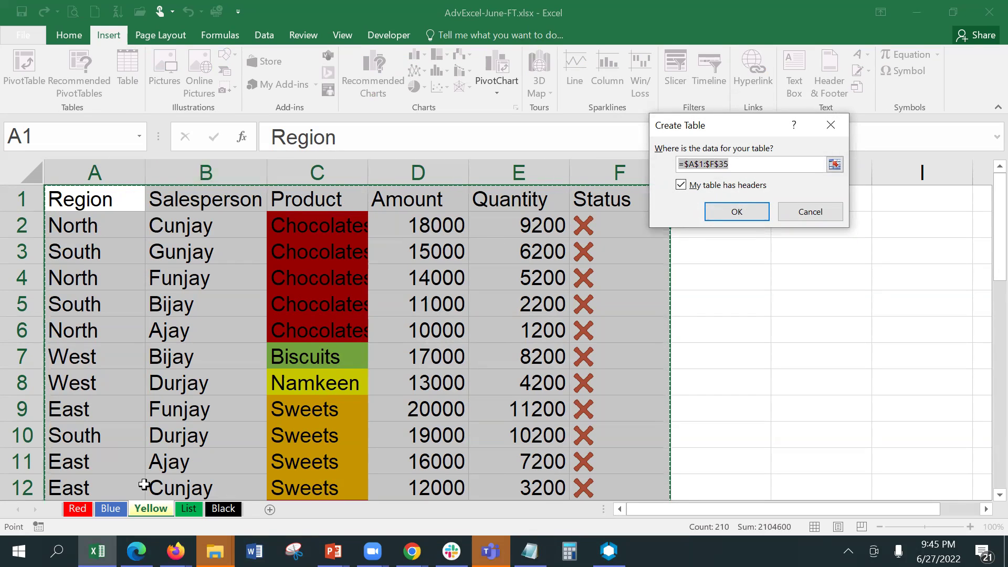
click(749, 212)
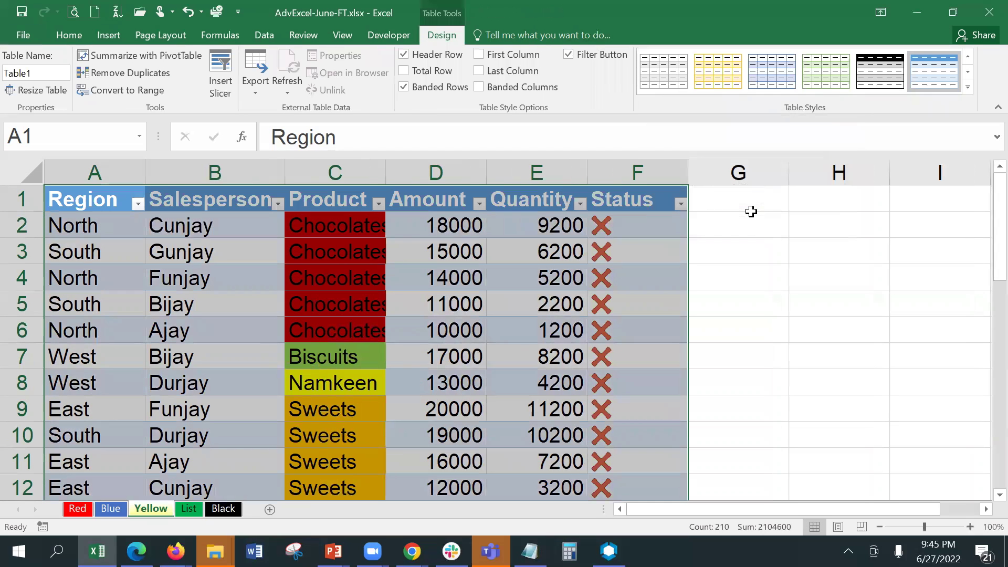
Apply a green medium style from the Table Styles gallery to Table1.
click(487, 301)
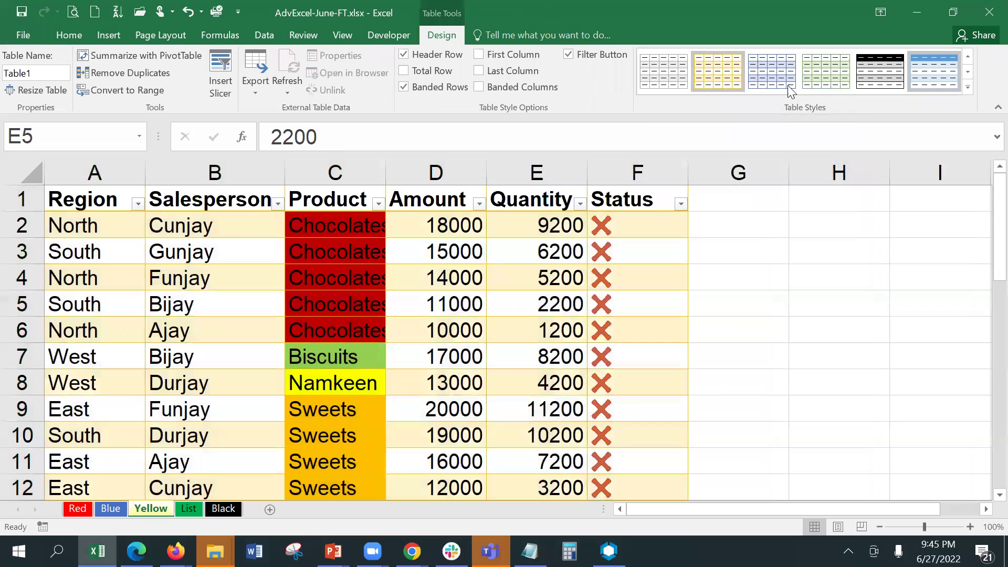
click(967, 87)
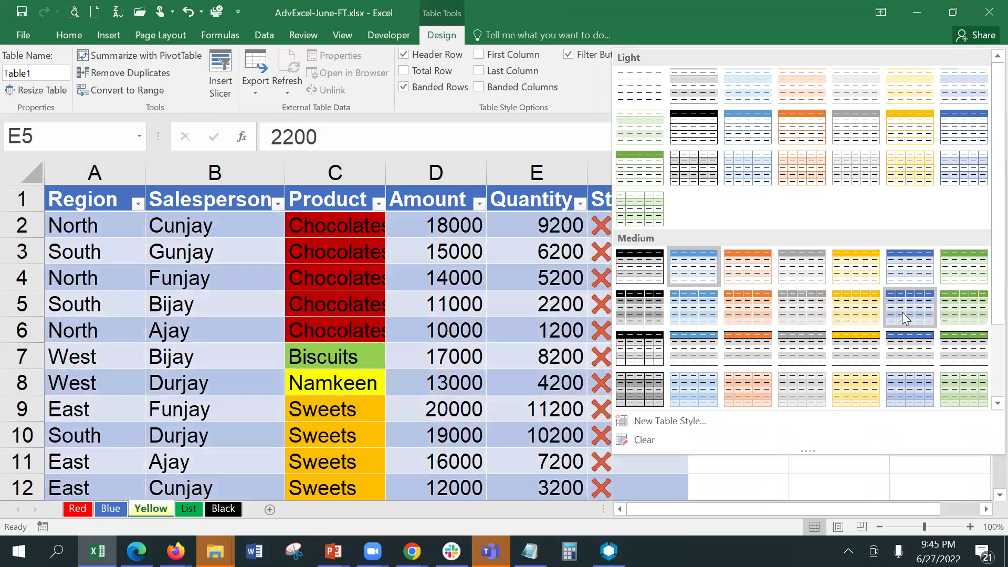
scroll(983, 298, down, 1)
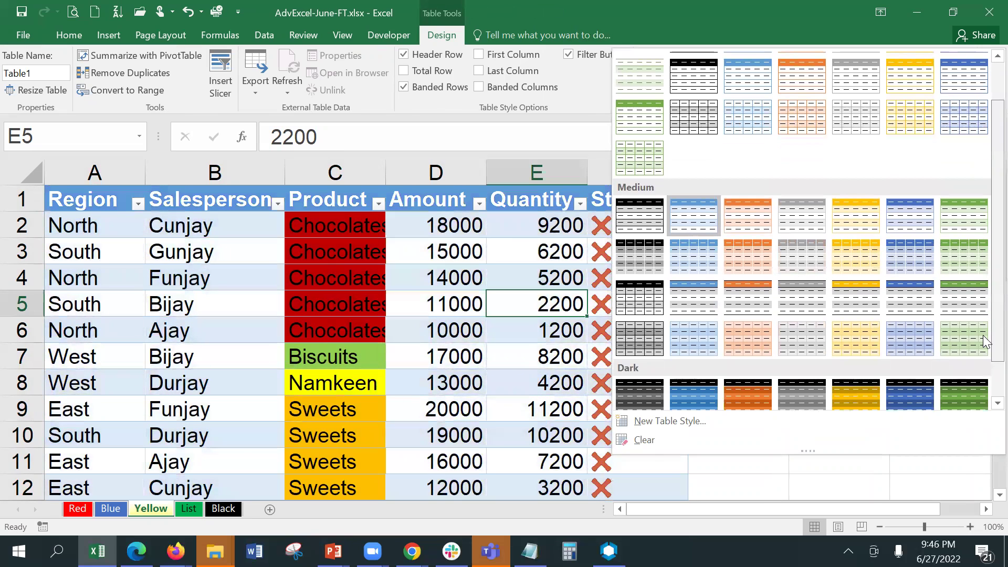
click(964, 220)
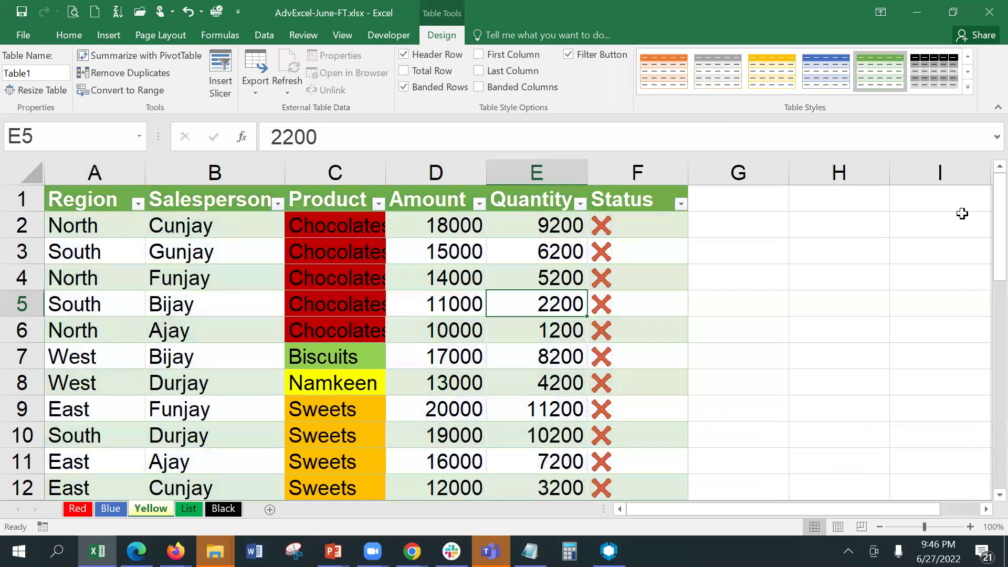
Preview other table styles without changing the green style, then close the gallery.
click(684, 265)
scroll(668, 329, down, 7)
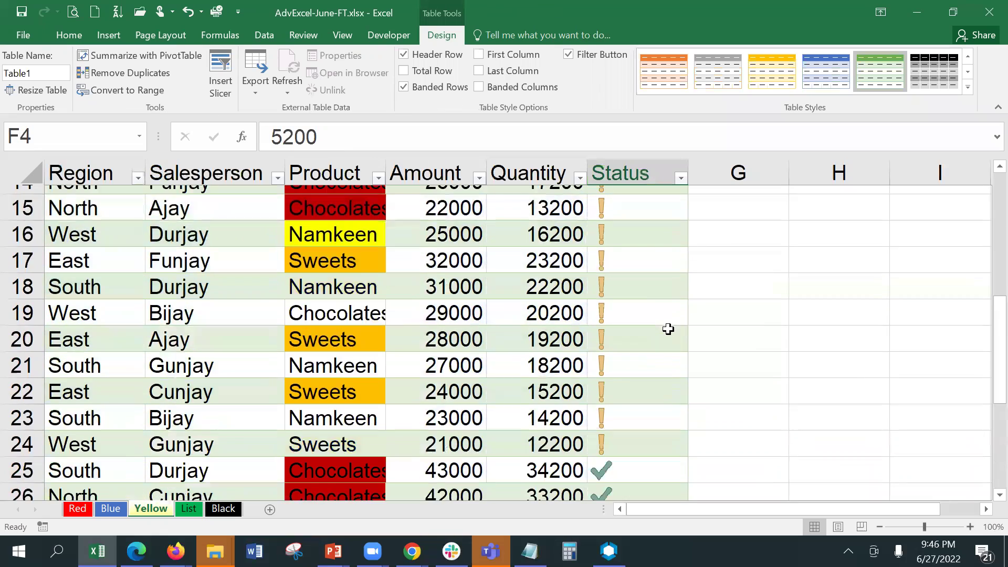
scroll(668, 329, down, 3)
scroll(668, 329, up, 9)
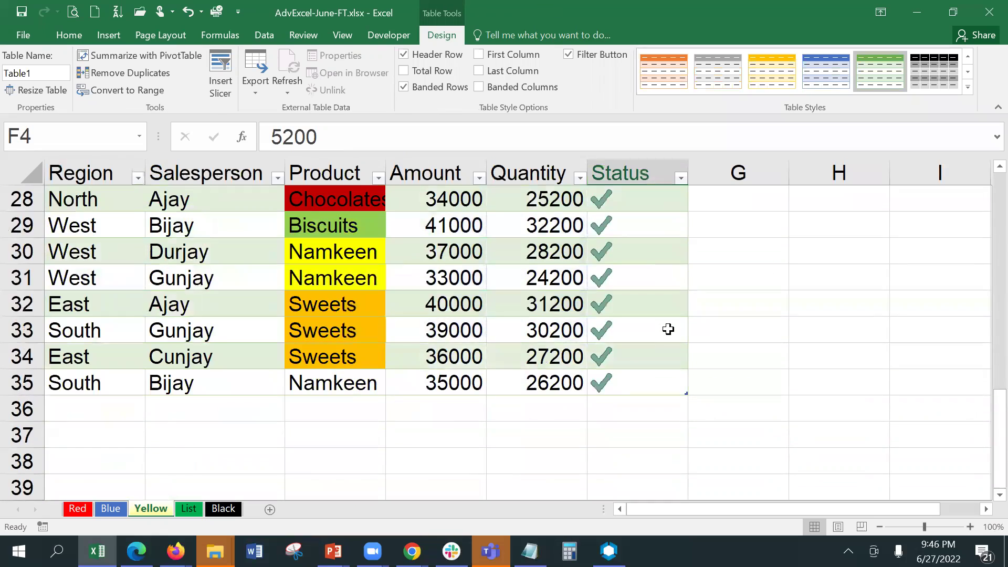
scroll(668, 329, up, 2)
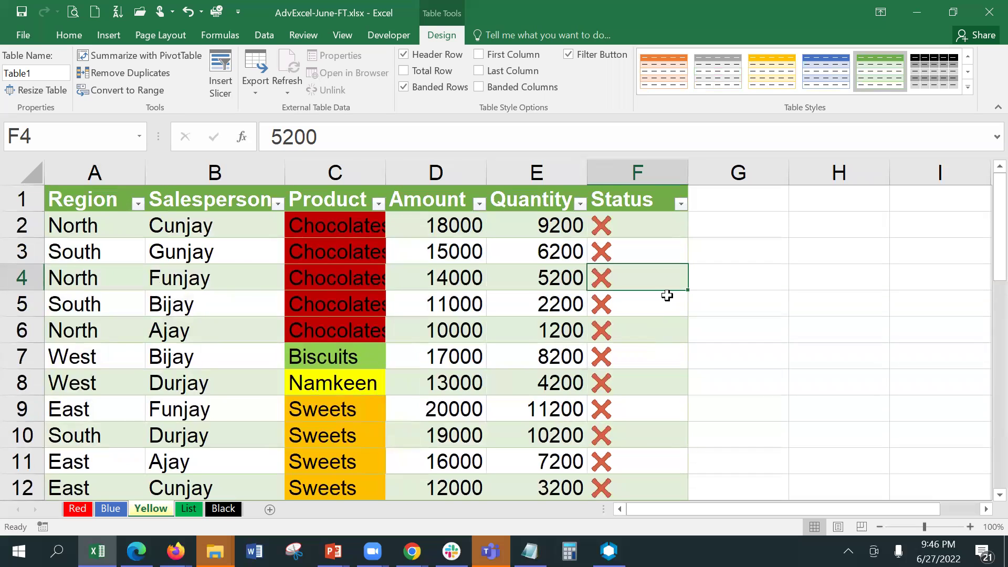
click(654, 250)
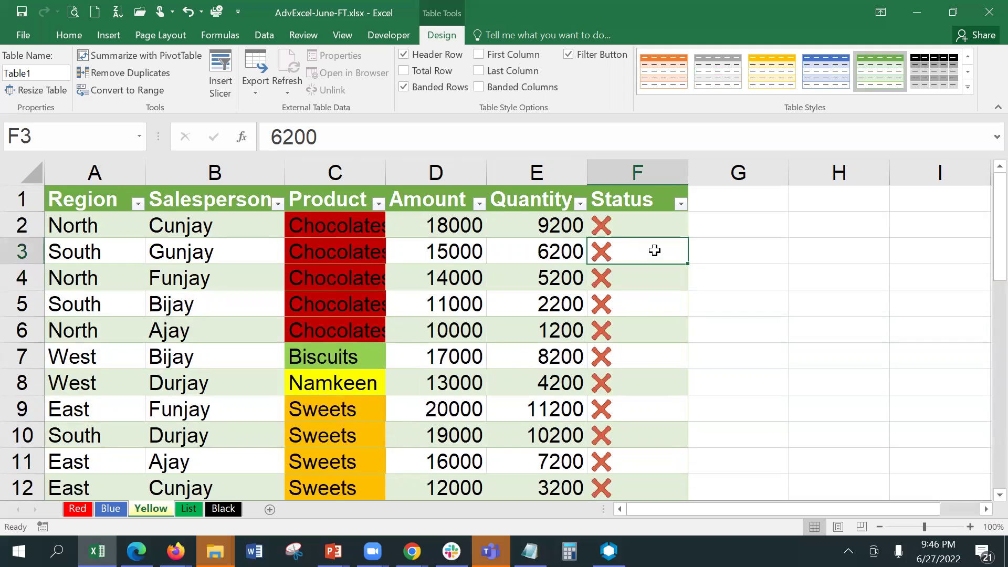
click(967, 87)
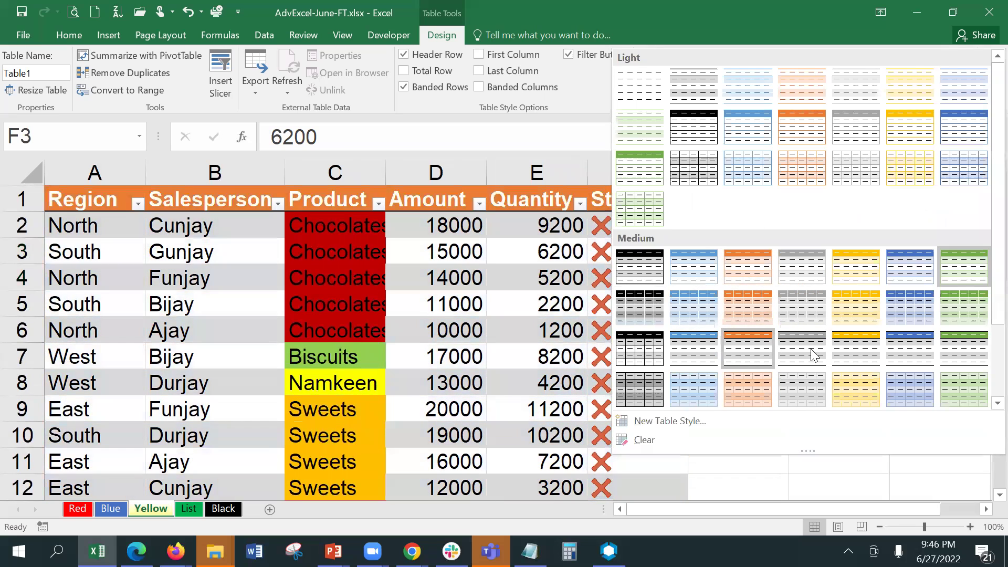
scroll(851, 314, down, 3)
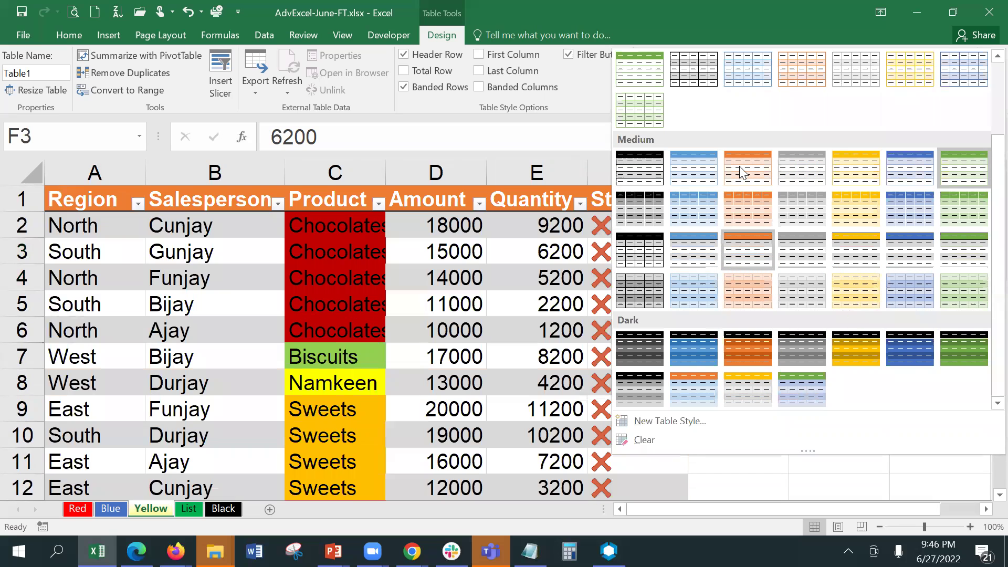
scroll(747, 243, up, 3)
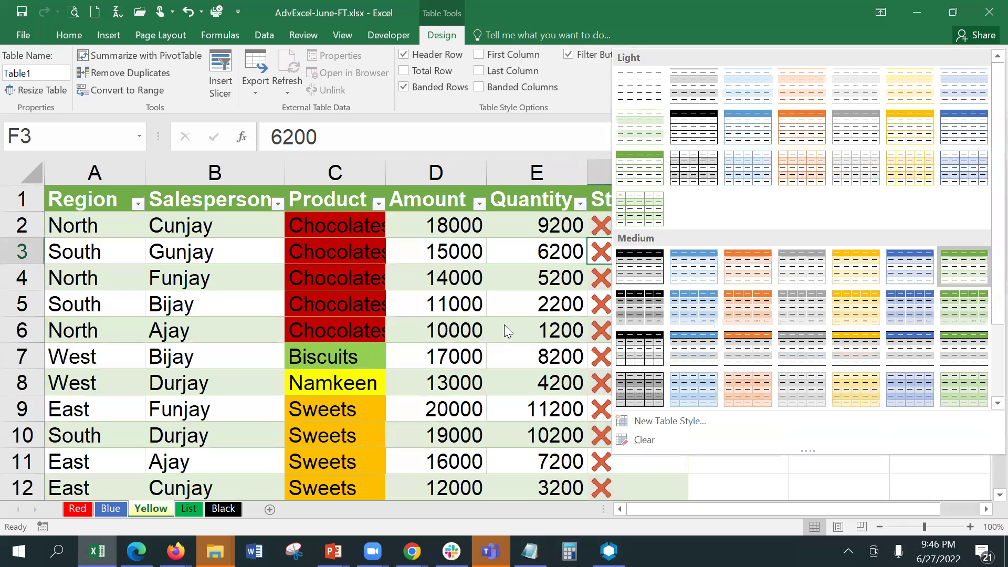
key(Escape)
click(738, 330)
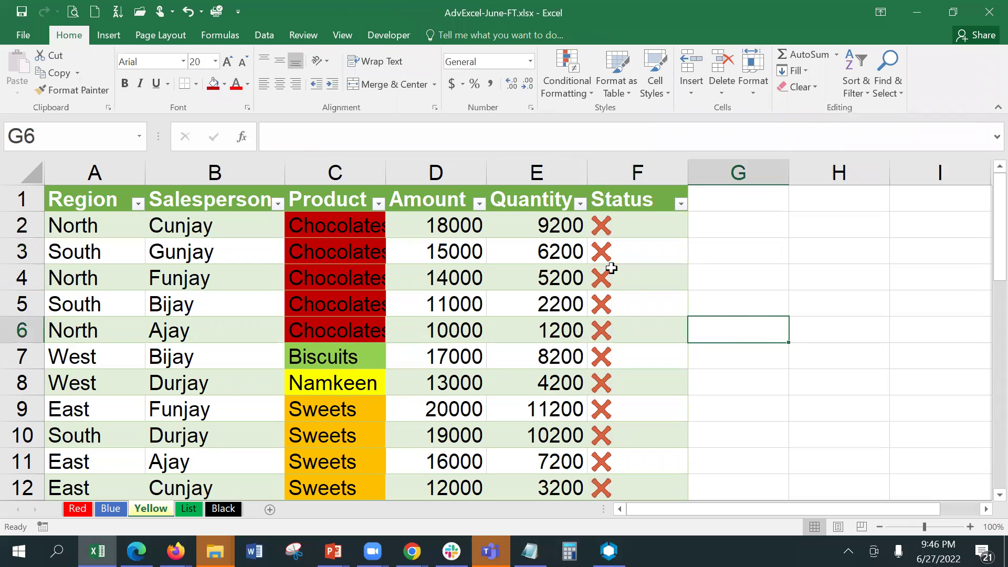
Turn off Banded Rows for Table1, keeping Banded Columns on.
click(533, 248)
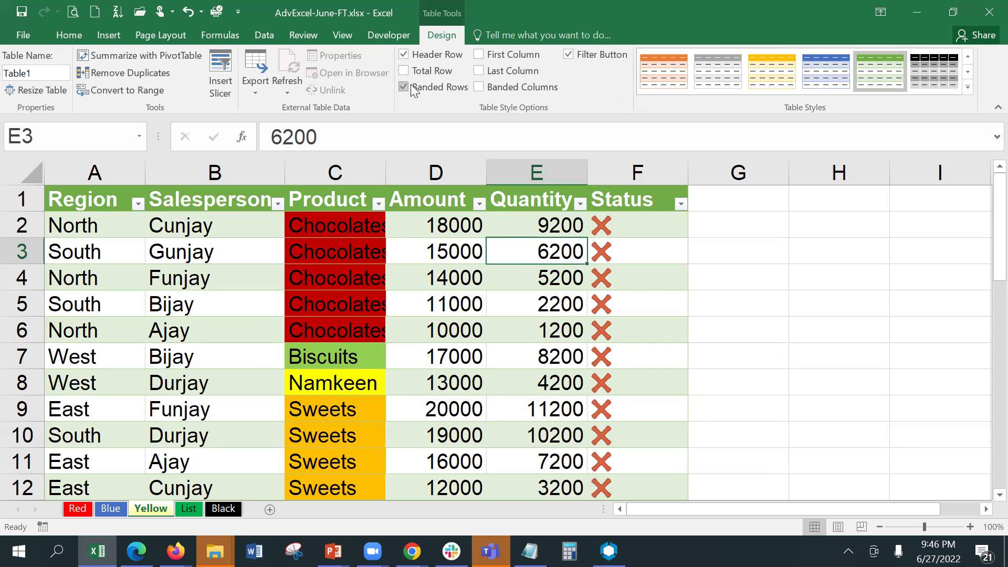
click(439, 86)
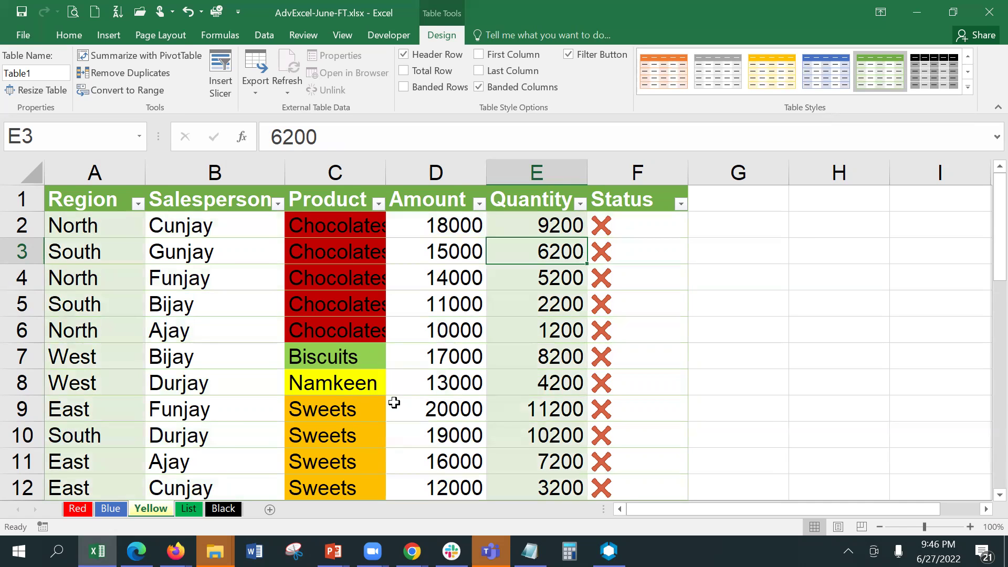
scroll(425, 373, down, 3)
scroll(425, 374, down, 4)
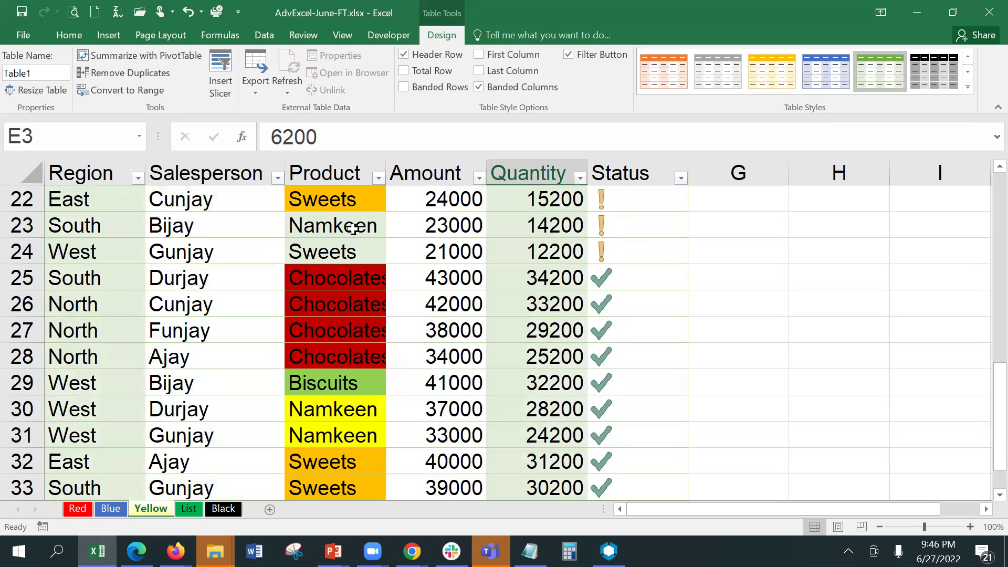
Switch on the Last Column emphasis for the table.
click(74, 225)
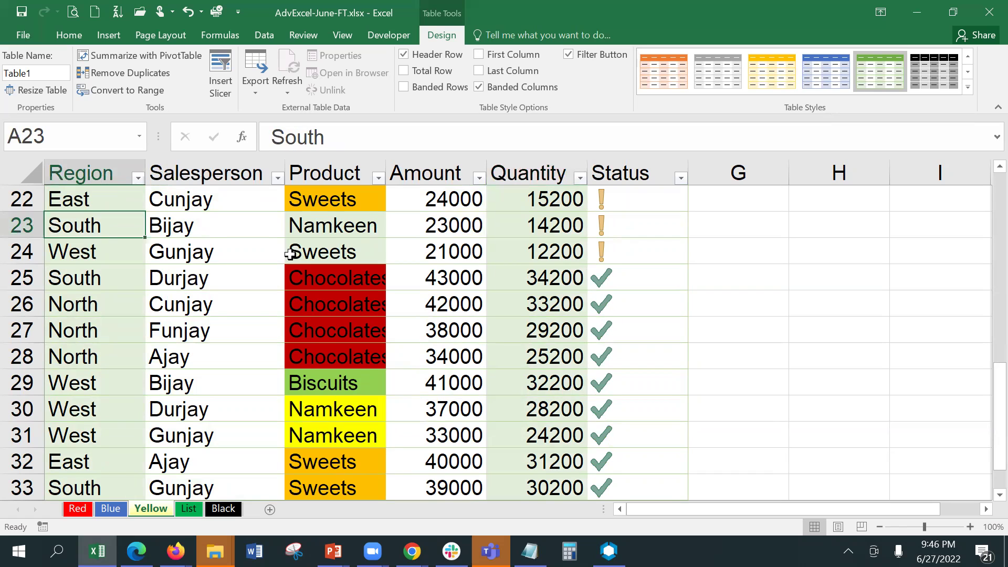
click(327, 230)
click(529, 231)
scroll(546, 262, up, 7)
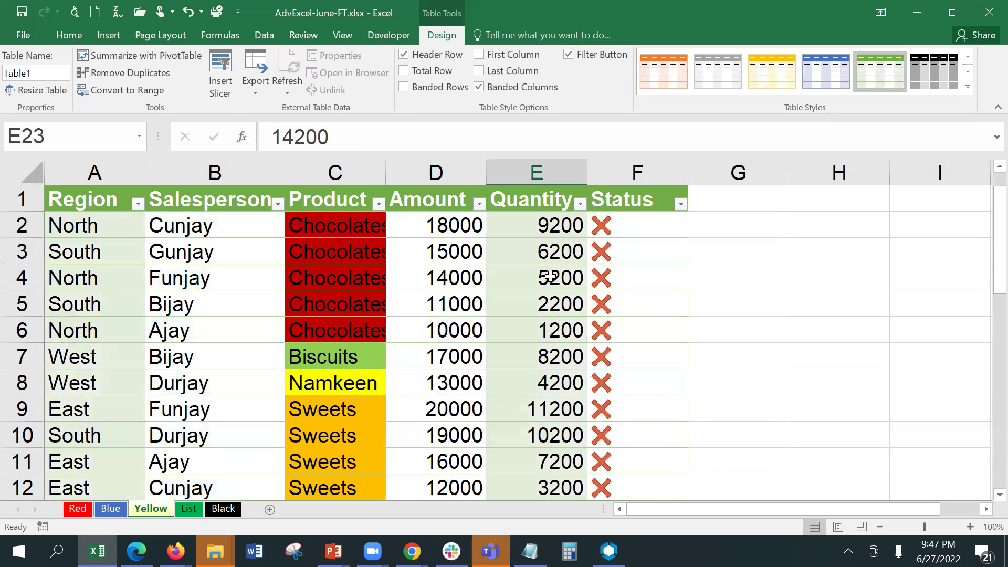
click(478, 70)
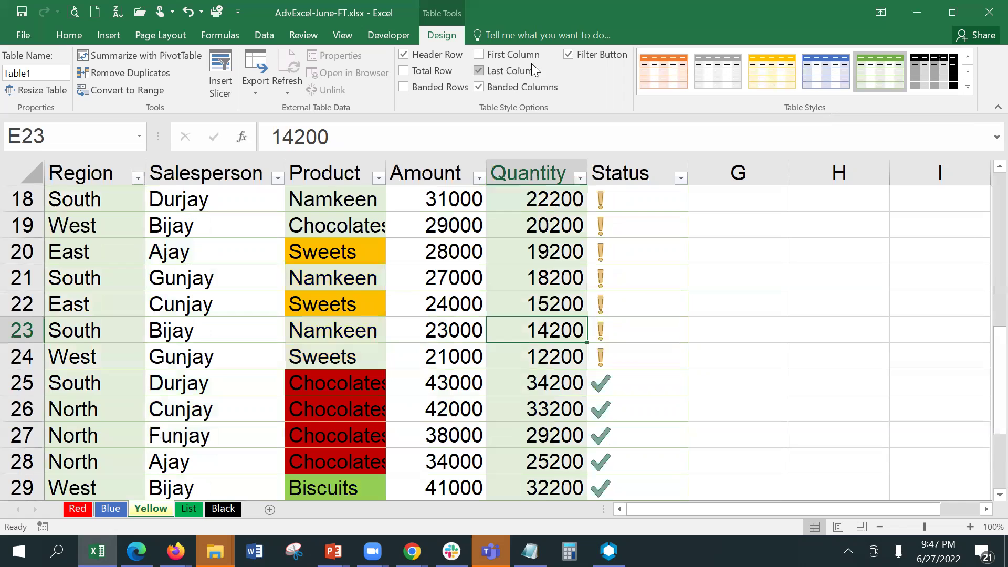
scroll(693, 345, down, 6)
scroll(657, 304, up, 4)
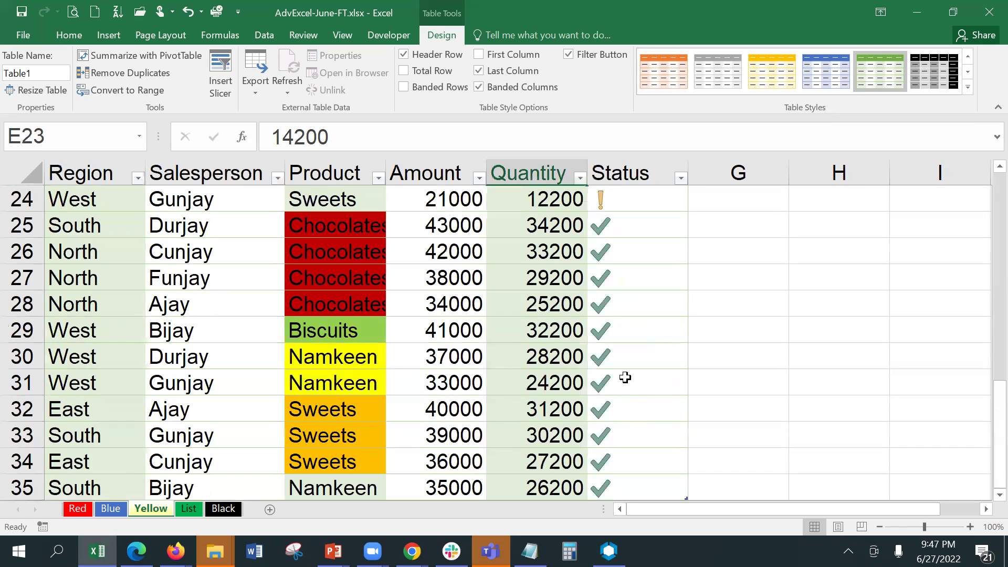
Add a Total row and check the Status total's SUBTOTAL(109) formula showing 601800.
scroll(624, 369, down, 4)
scroll(624, 369, up, 2)
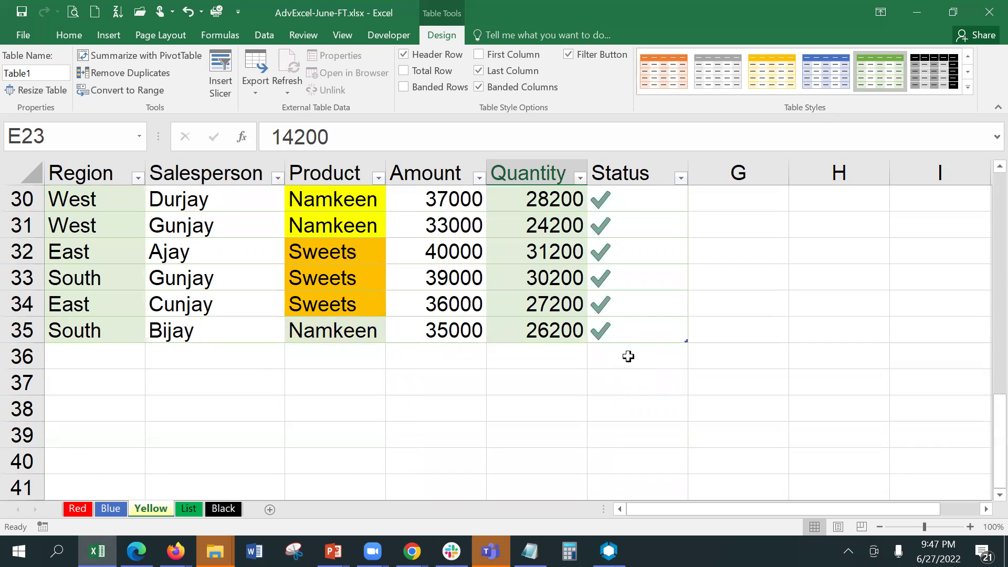
click(416, 73)
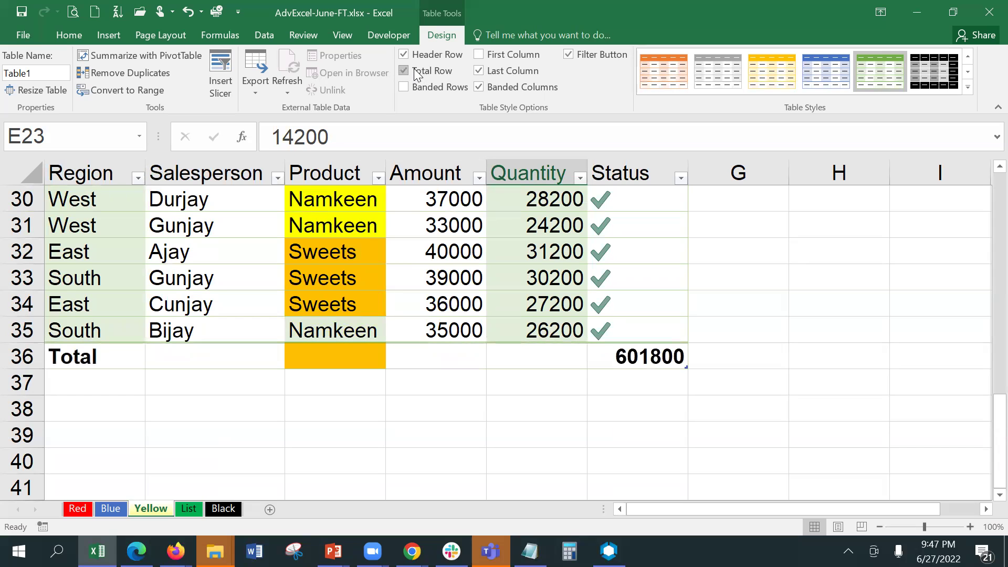
click(636, 354)
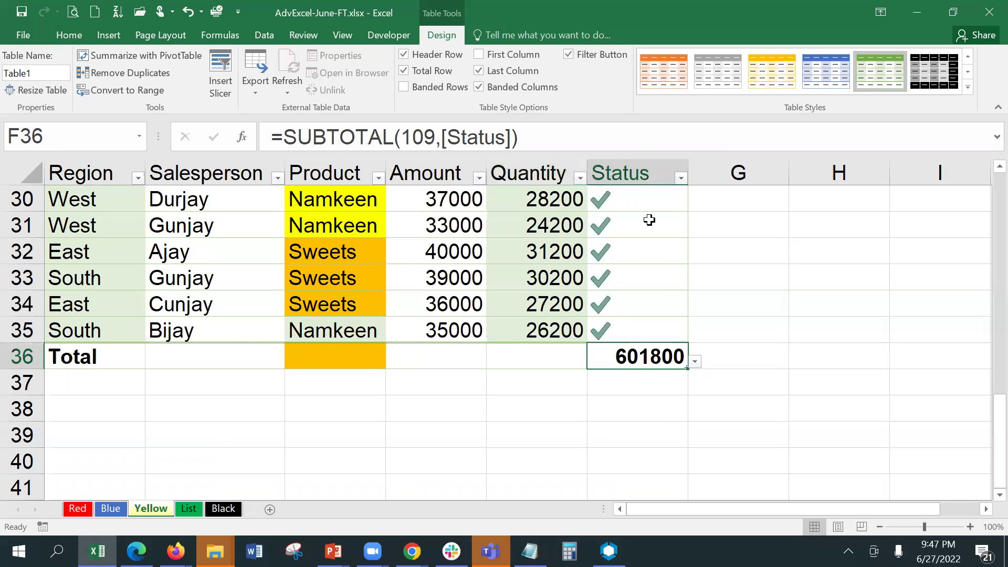
scroll(645, 401, up, 10)
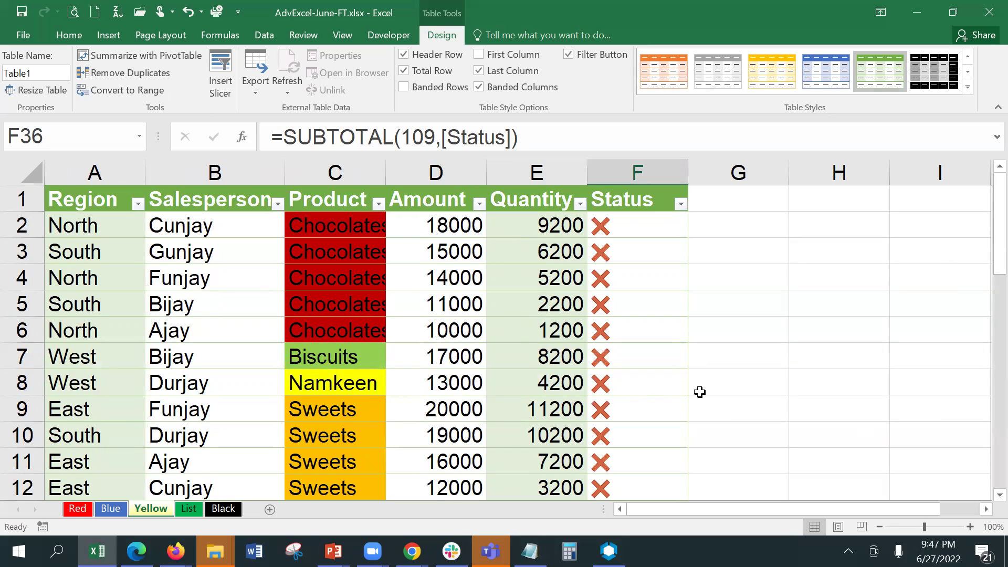
click(762, 333)
click(551, 244)
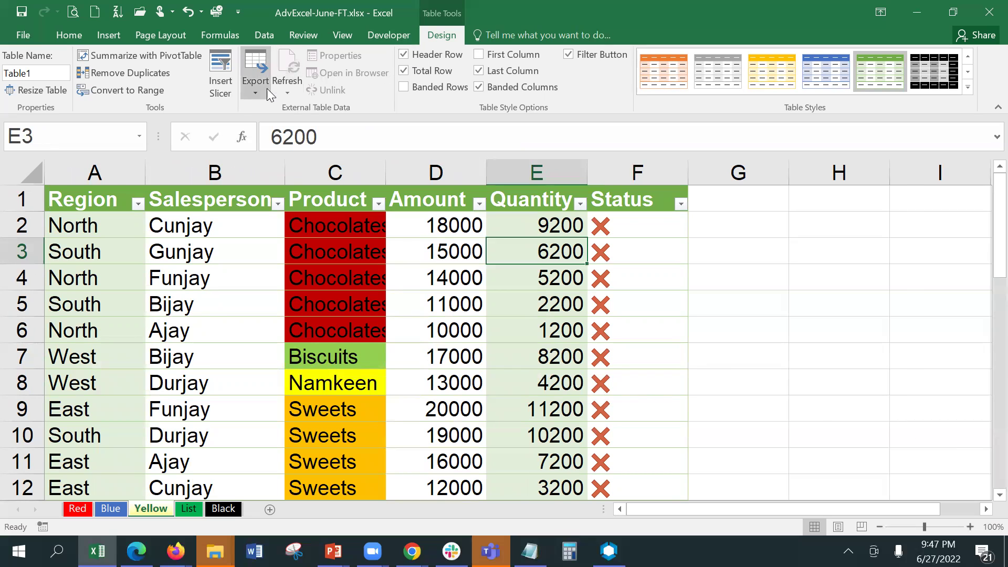
Toggle the Data tab's Filter button so the header arrows end up removed.
click(263, 34)
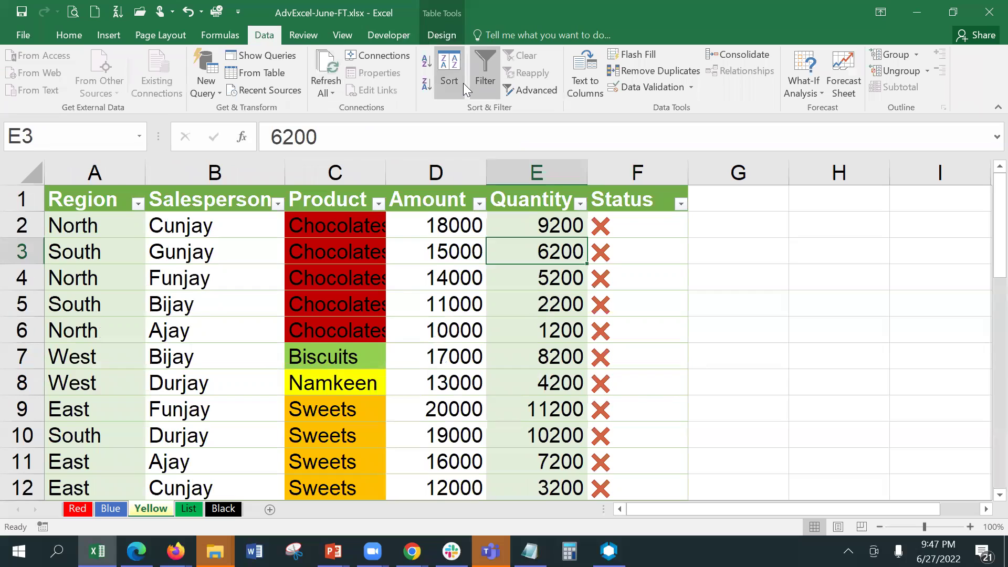
click(483, 65)
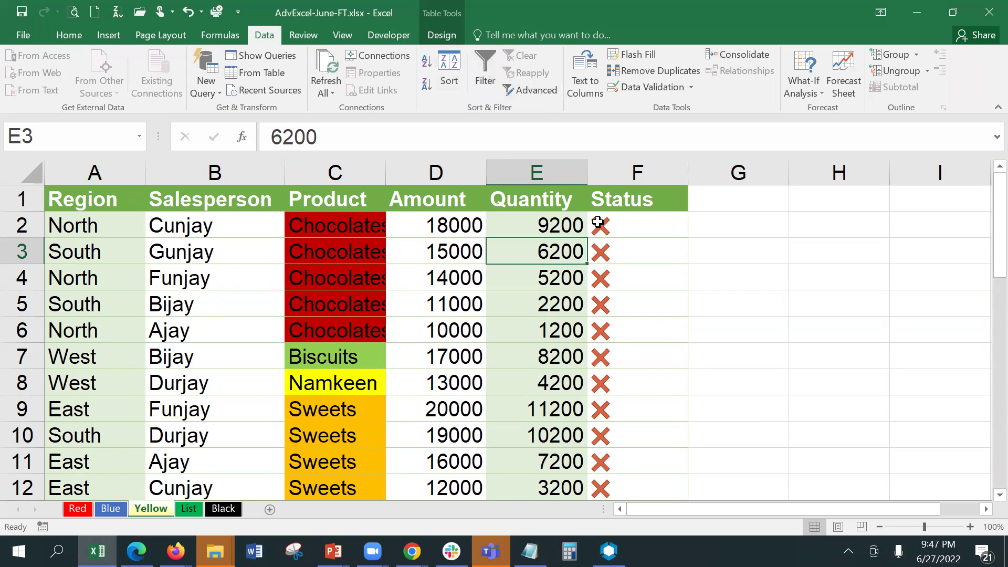
click(477, 73)
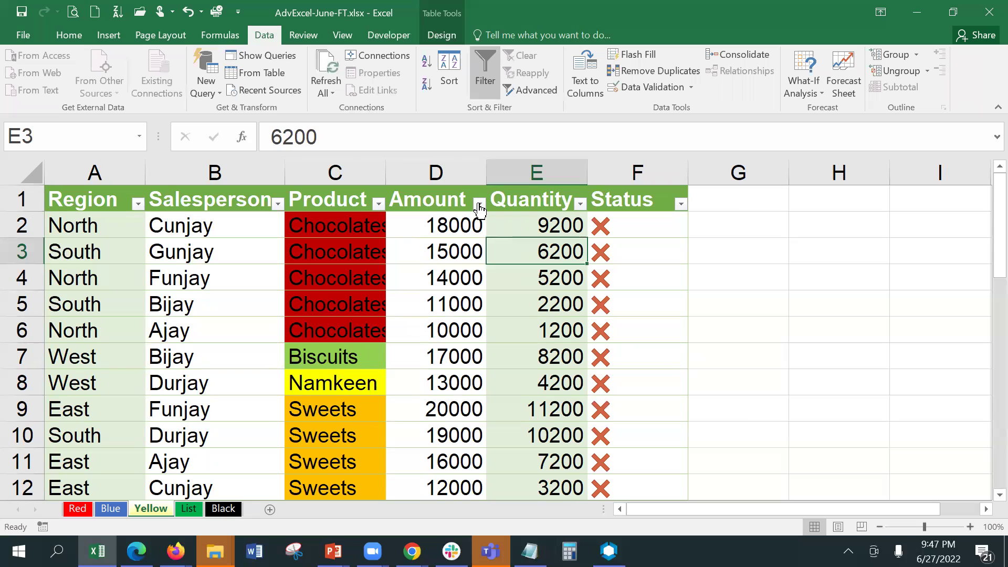
click(487, 69)
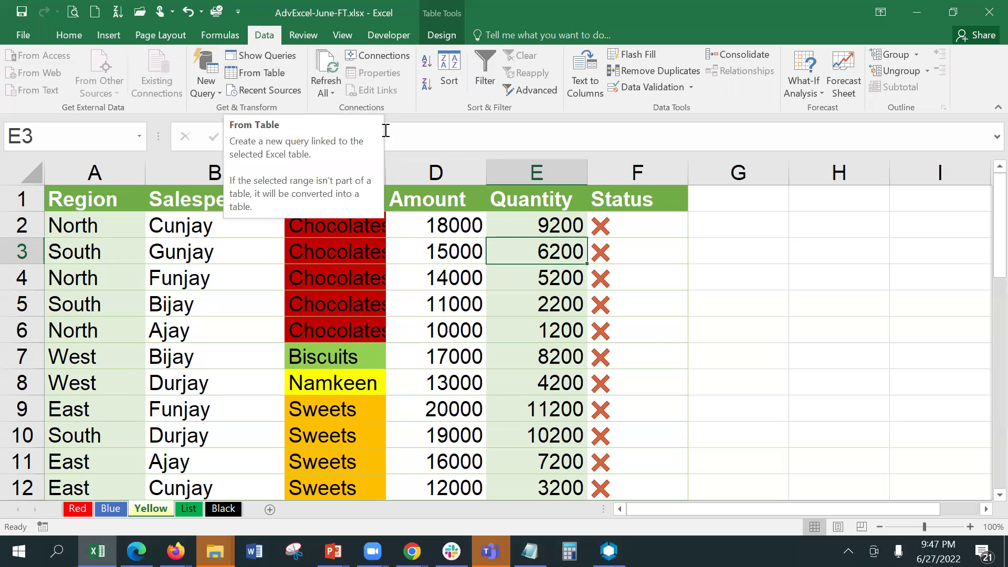
click(440, 35)
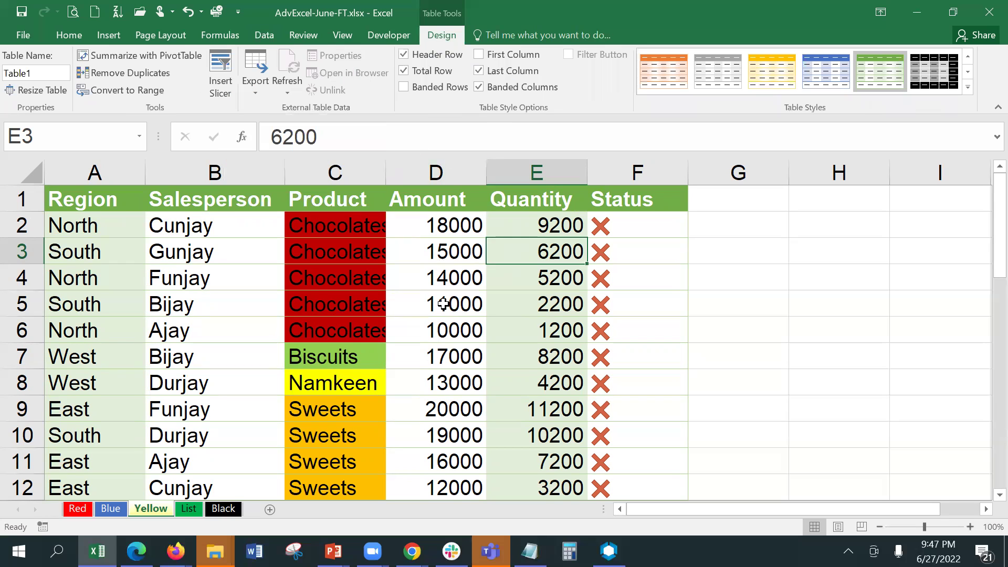
Insert Region, Salesperson and Product slicers, placing Salesperson in column G and Product in column I.
click(220, 71)
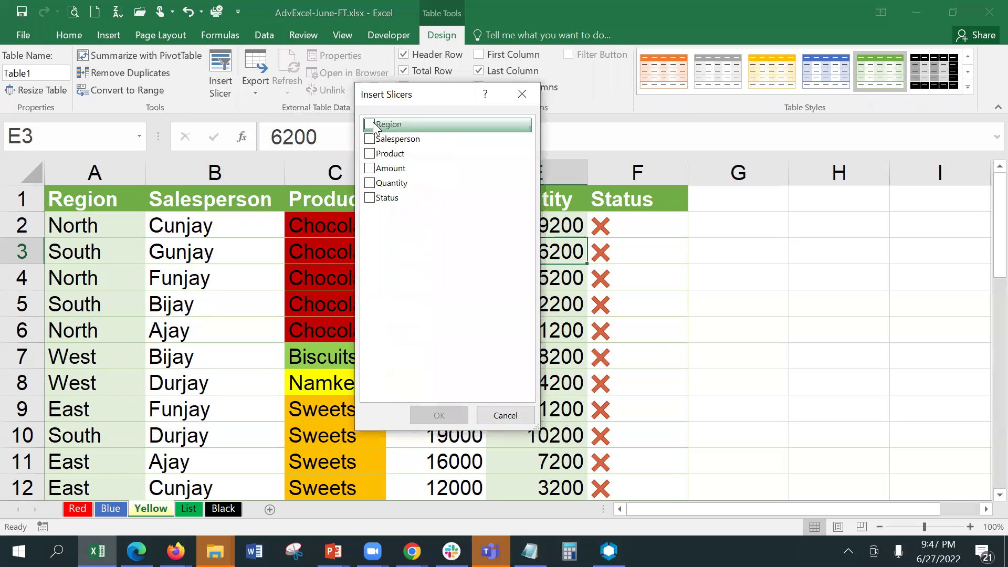
click(371, 125)
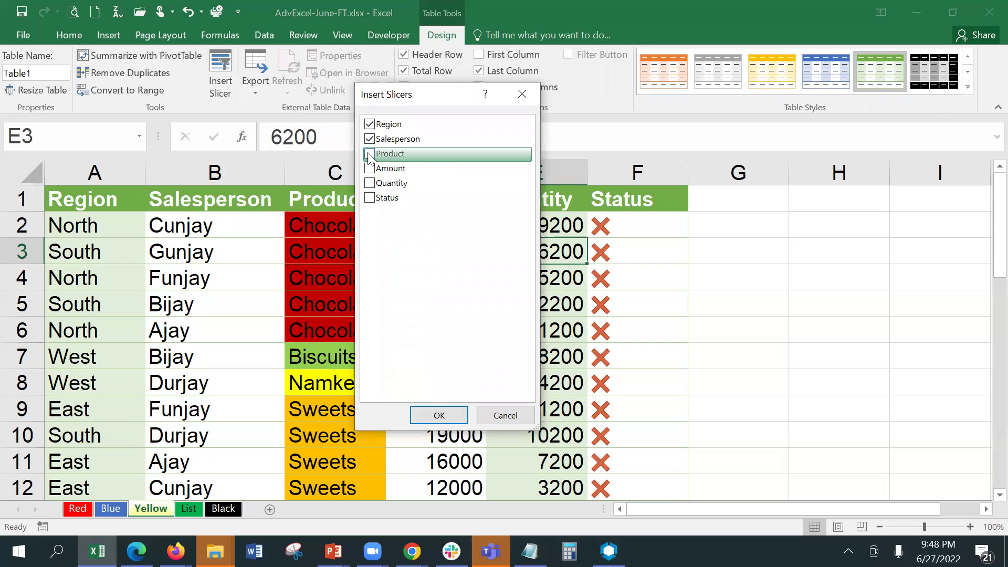
click(439, 416)
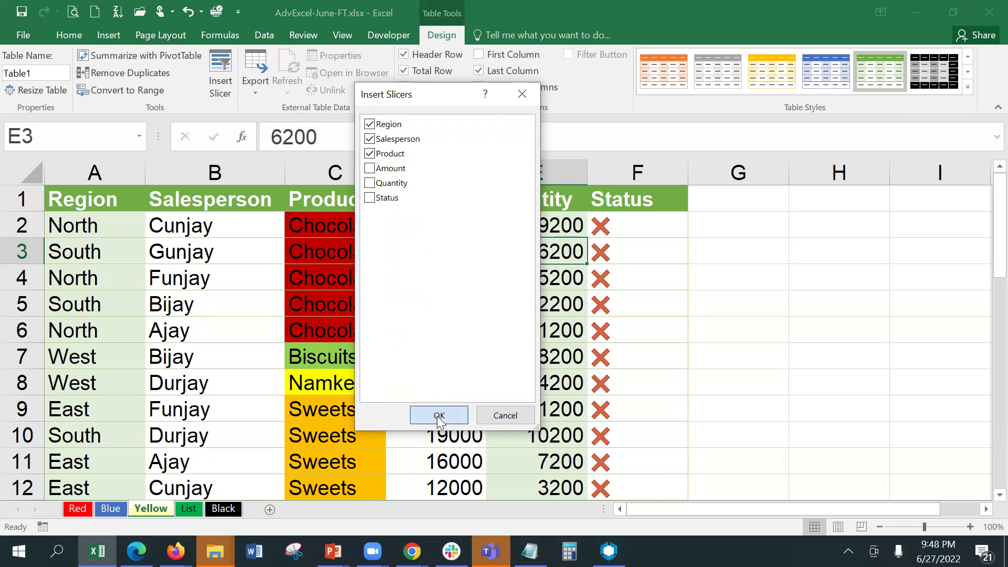
drag(551, 293, 877, 200)
drag(537, 253, 758, 192)
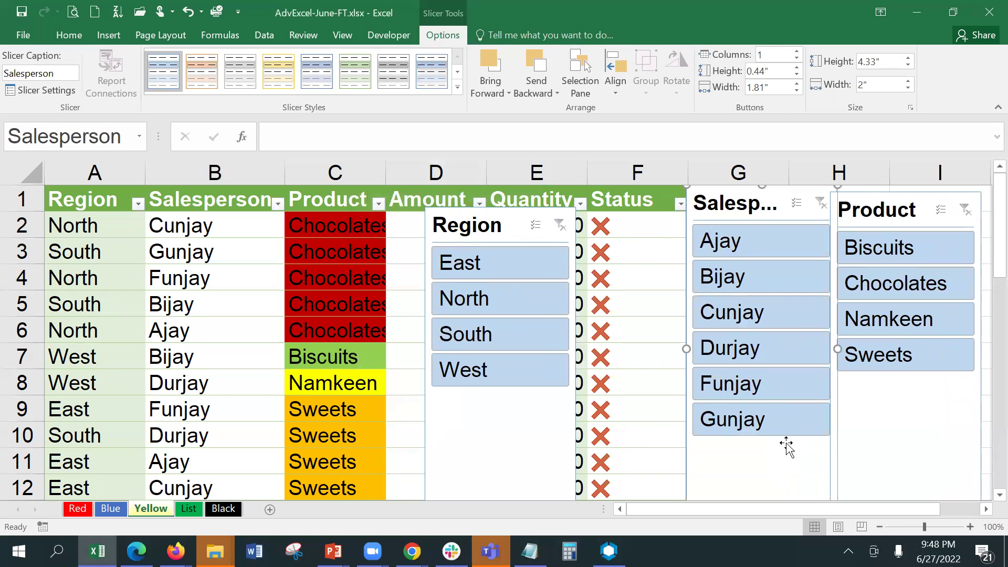
Position the Region slicer over column F and try Biscuits, East, Ajay and Cunjay filters.
drag(475, 216, 806, 451)
drag(696, 329, 639, 302)
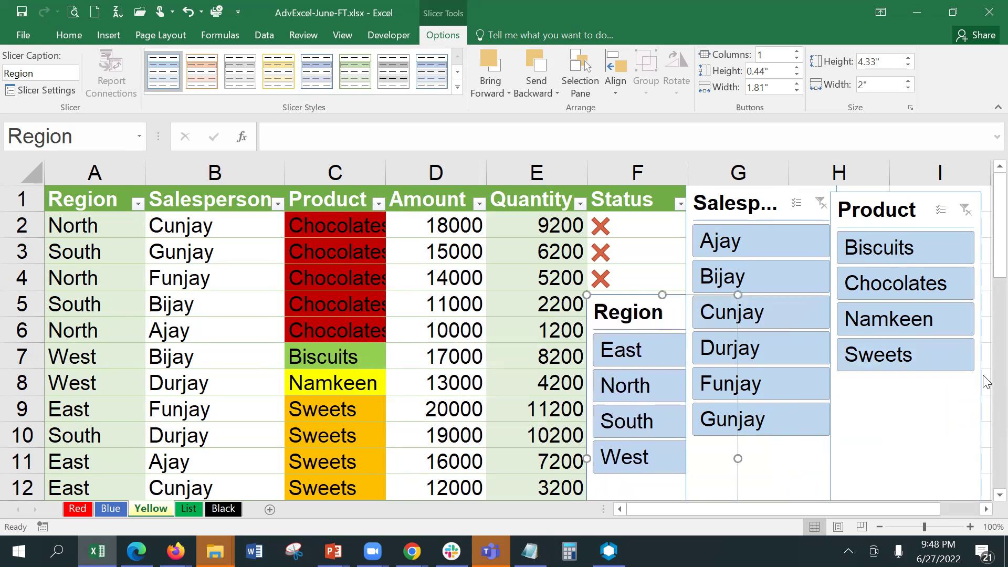
click(900, 248)
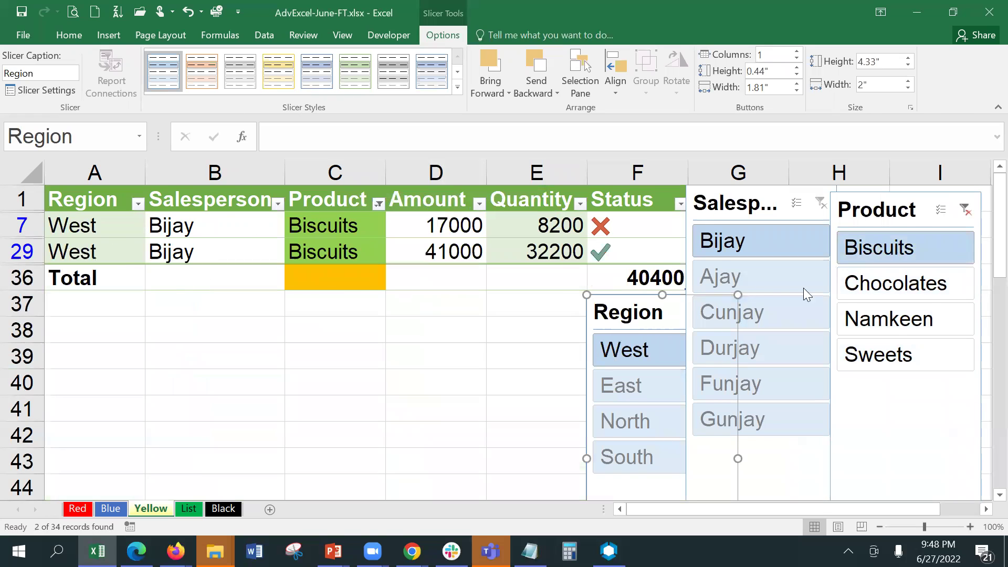
click(967, 212)
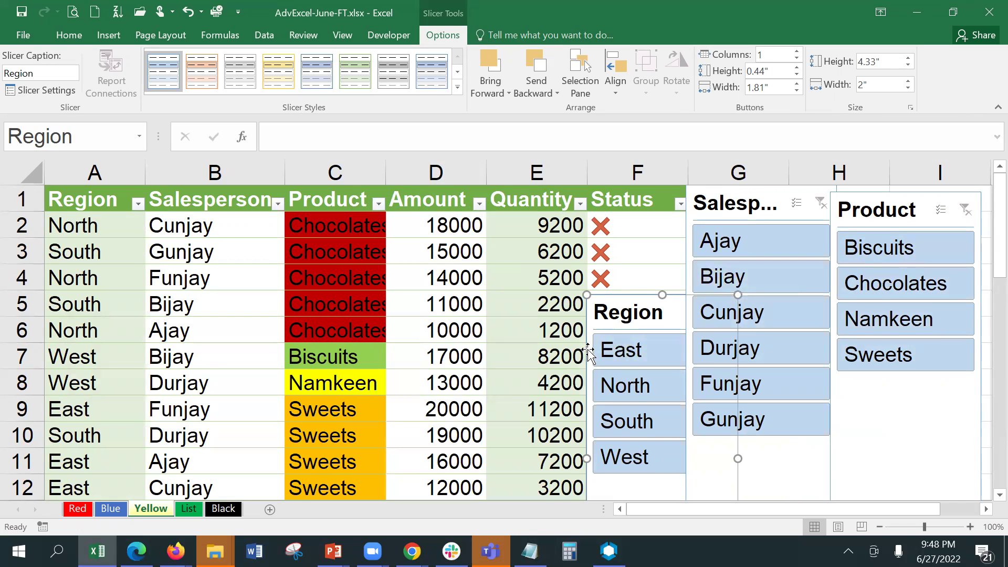
click(635, 351)
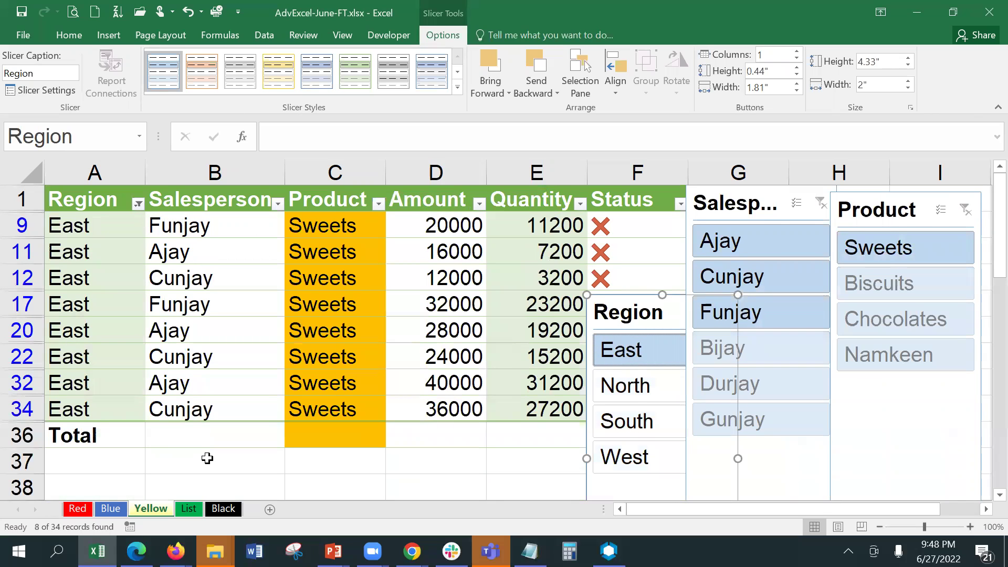
click(739, 239)
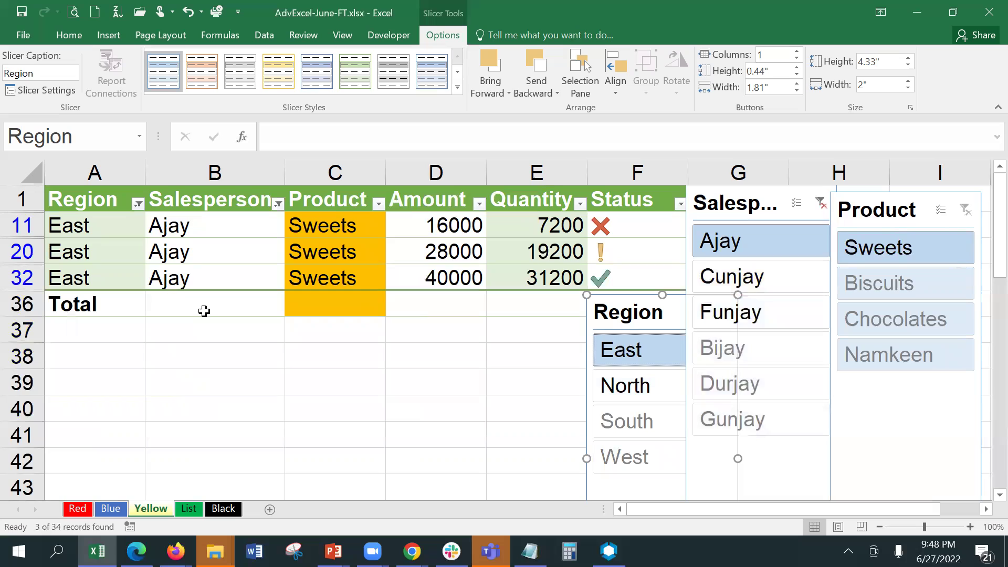
click(773, 284)
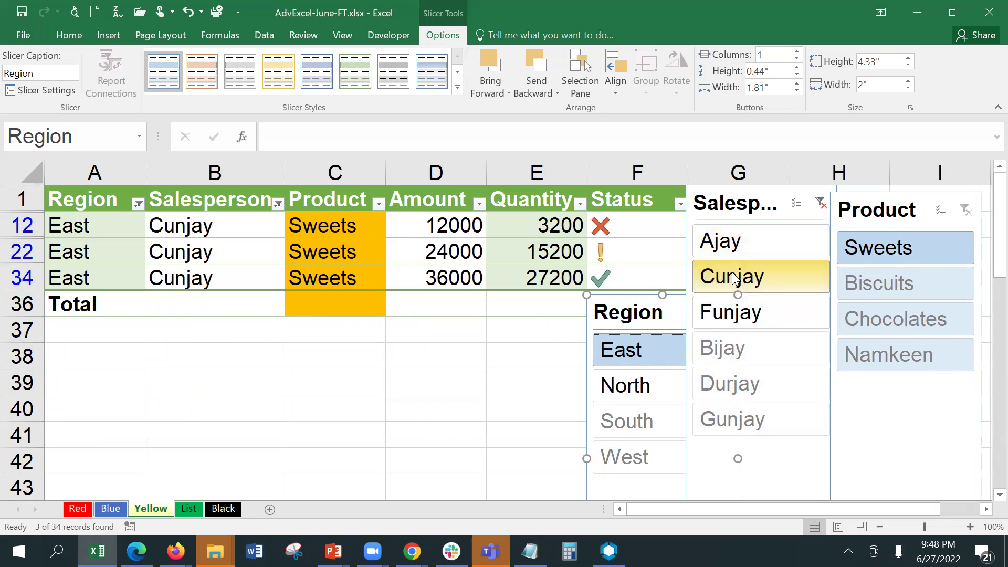
Multi-select Ajay, Cunjay and Funjay, then filter to the North region and Chocolates.
click(795, 205)
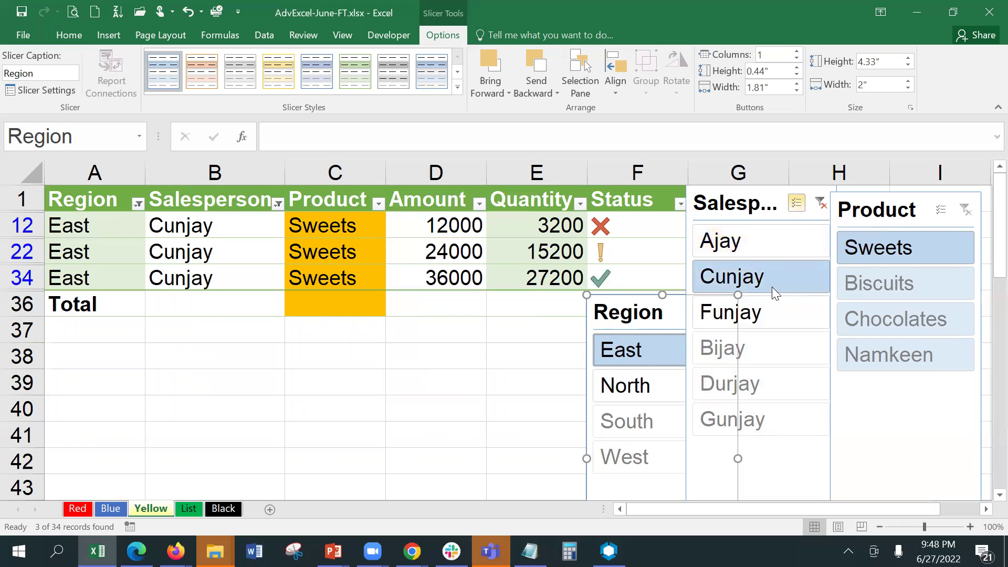
click(761, 245)
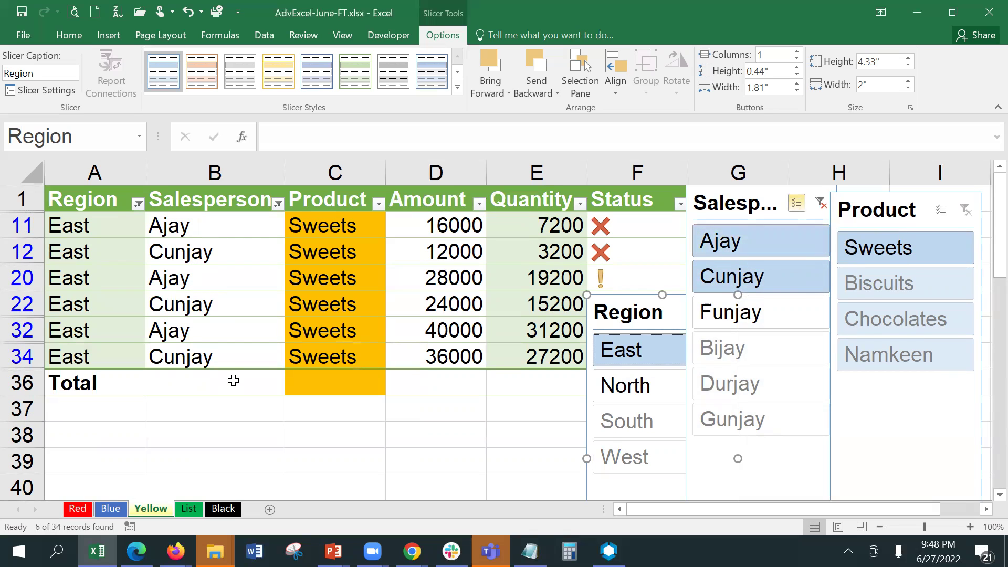
click(776, 315)
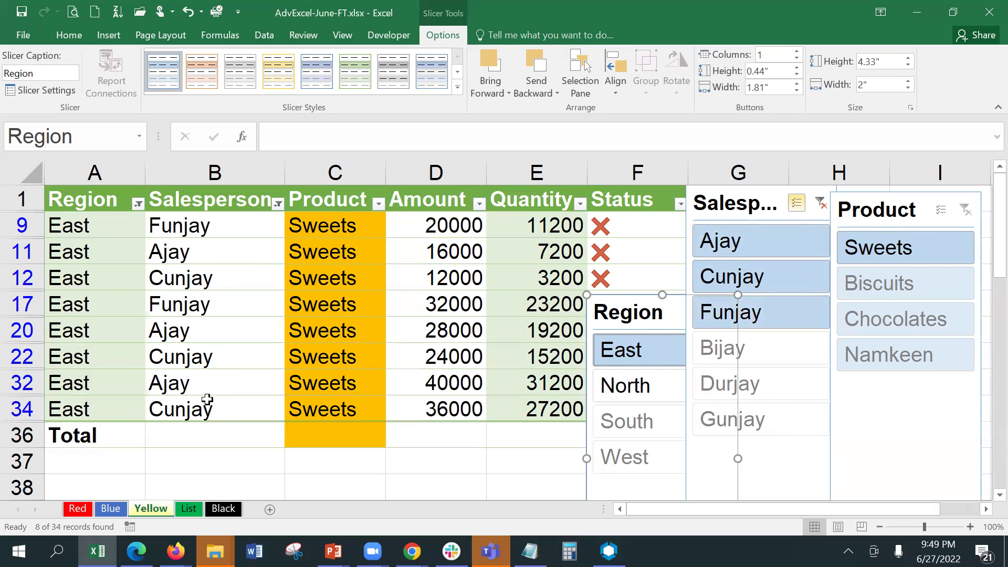
click(919, 288)
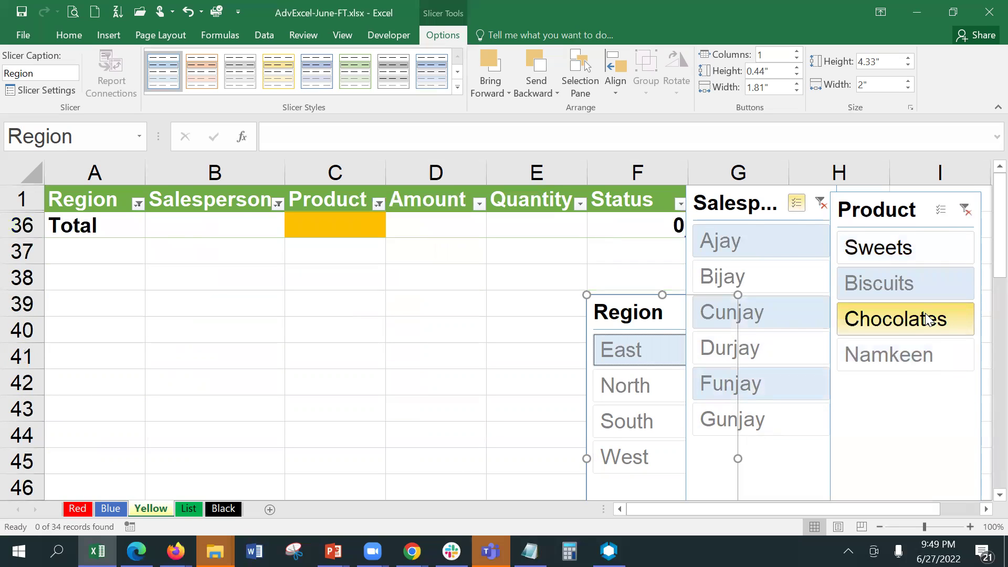
click(630, 387)
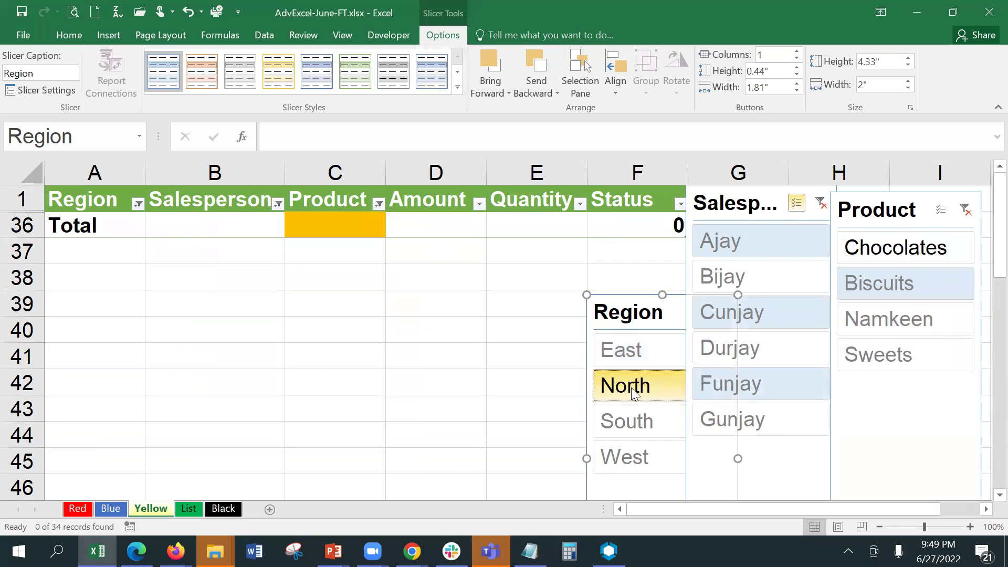
click(917, 250)
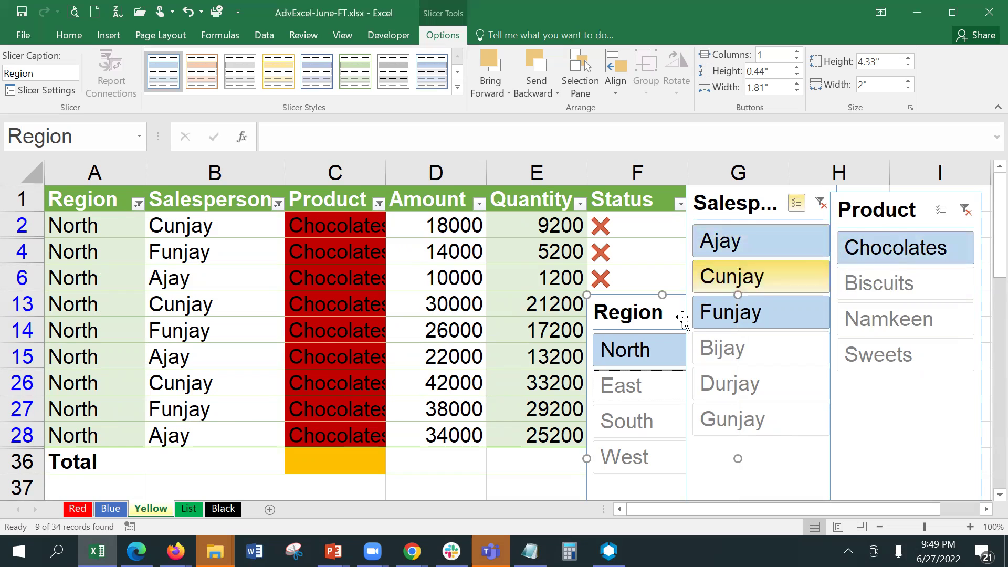
Drag the Region slicer up beside the Amount column, add a blank Sheet1, and return to Yellow.
drag(637, 294, 587, 190)
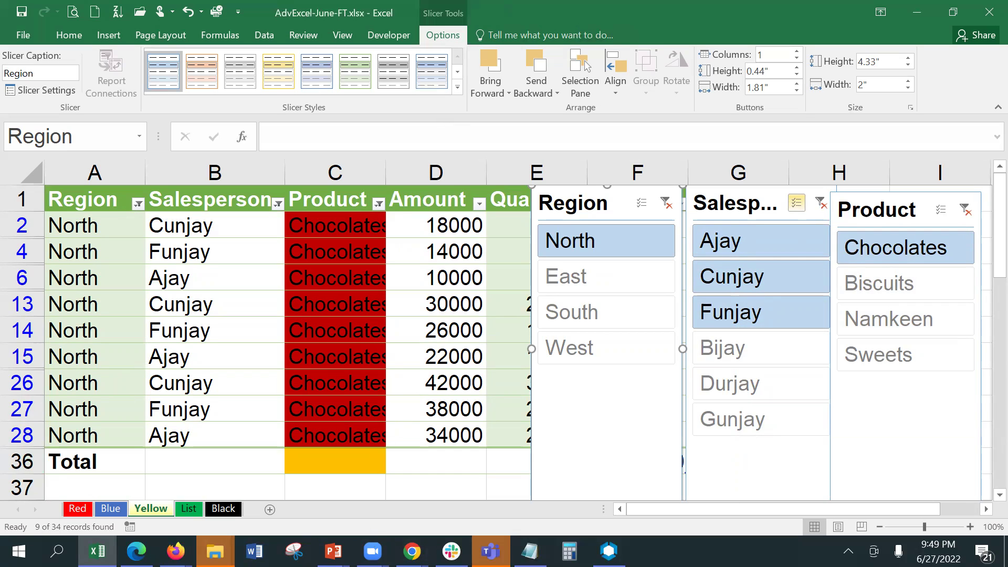
click(266, 509)
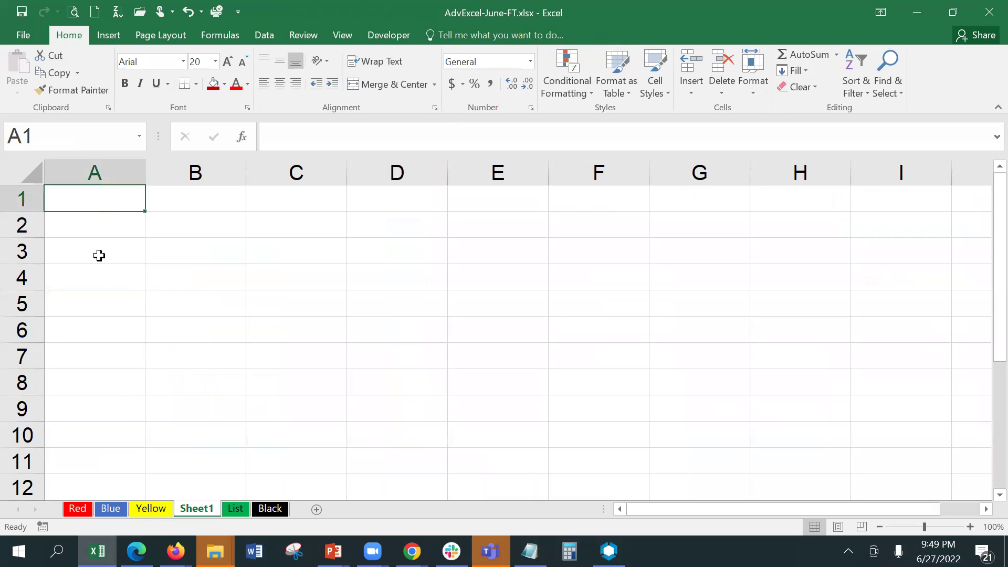
click(151, 508)
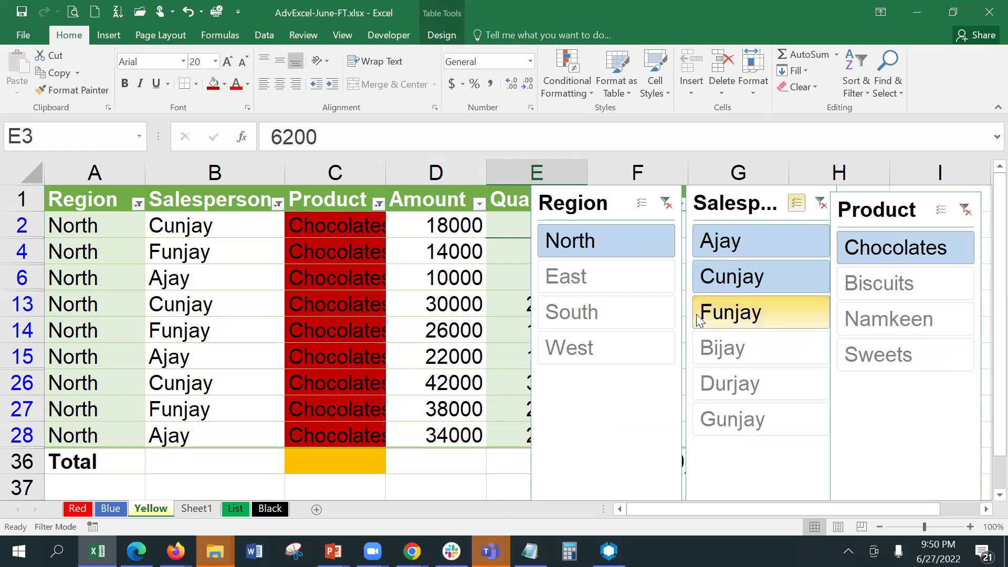
Delete the Region, Salesperson and Product slicers from the Yellow sheet.
click(616, 201)
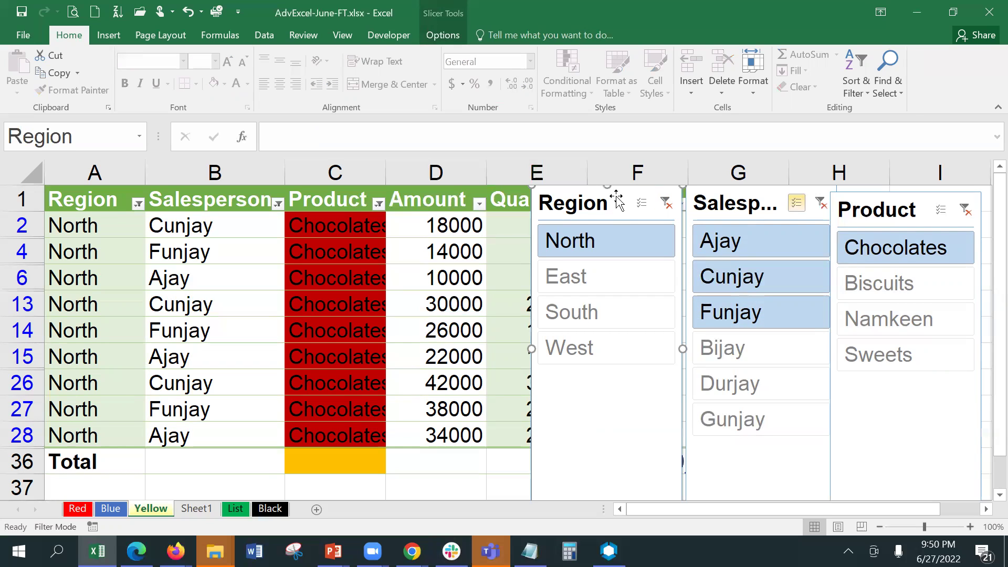
key(Delete)
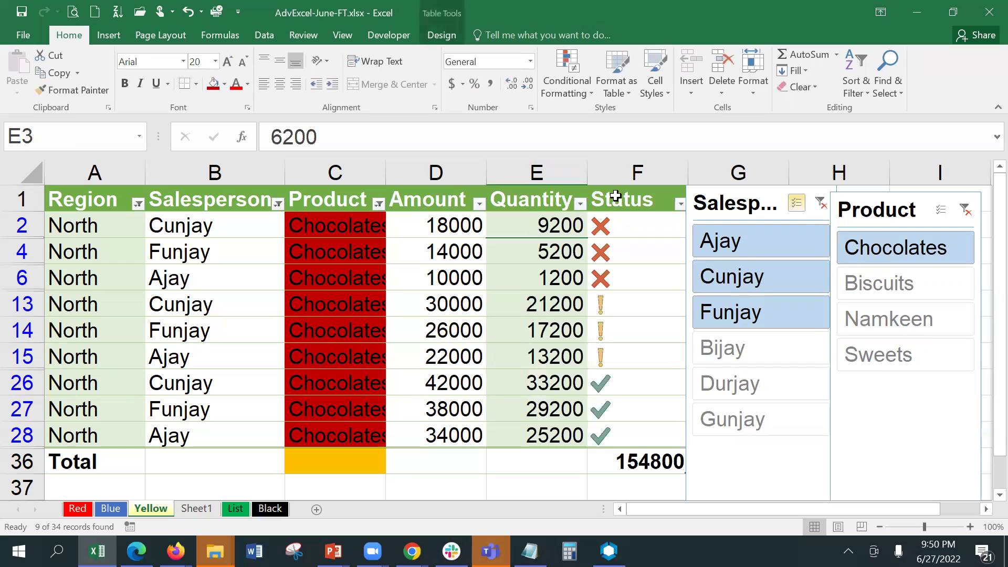
click(718, 189)
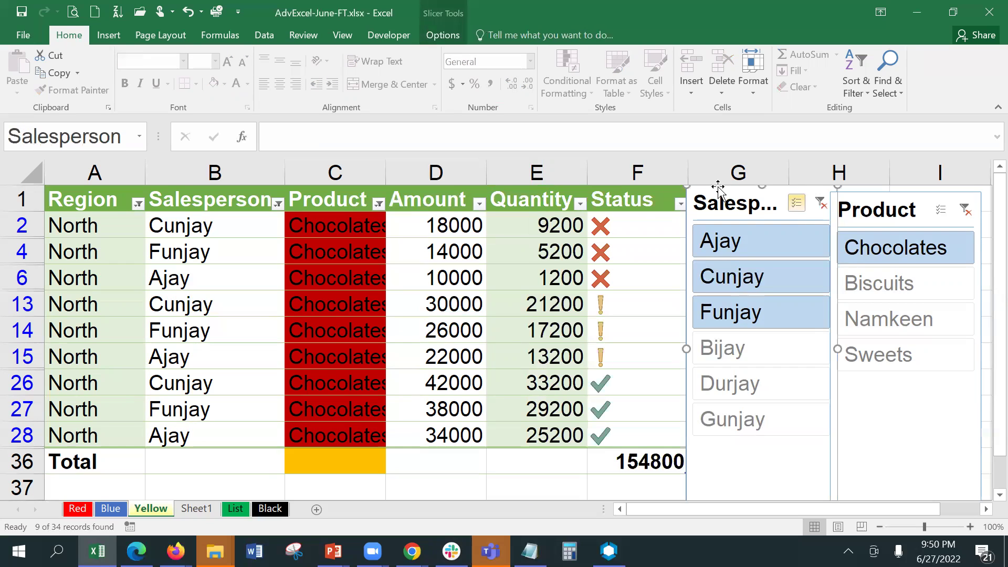
key(Delete)
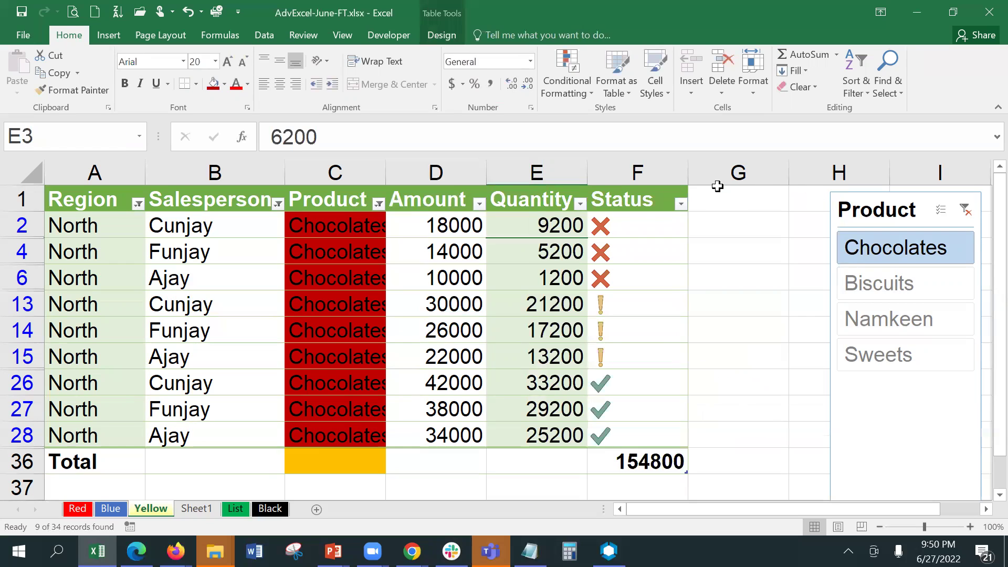
click(937, 194)
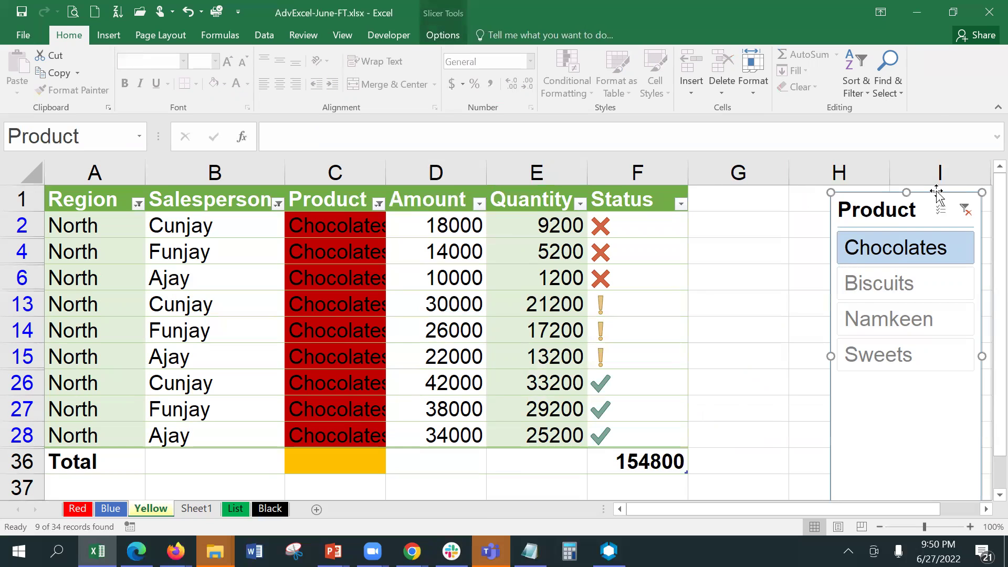
key(Delete)
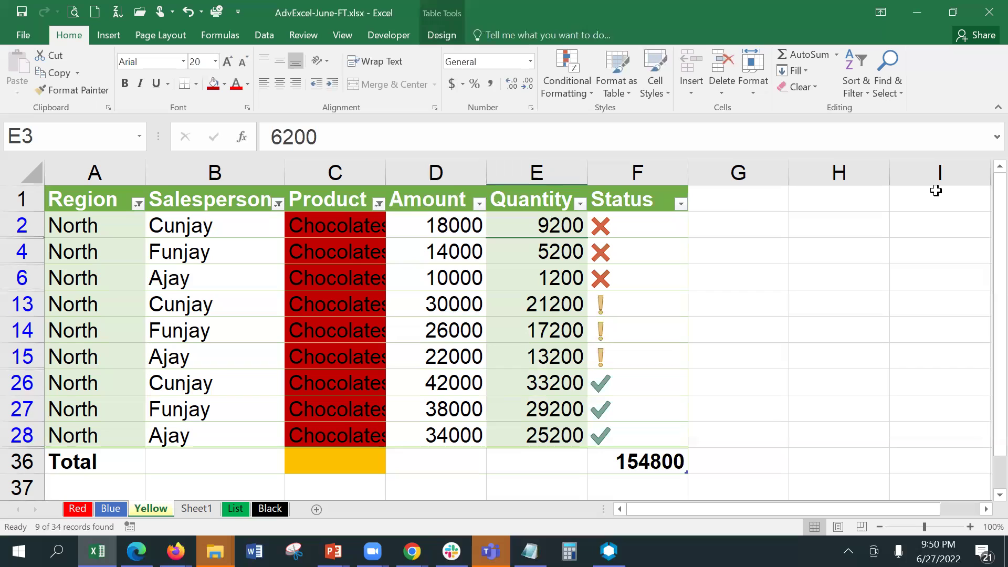
Select cell D2 in the sales table to bring up the table Design settings.
click(741, 269)
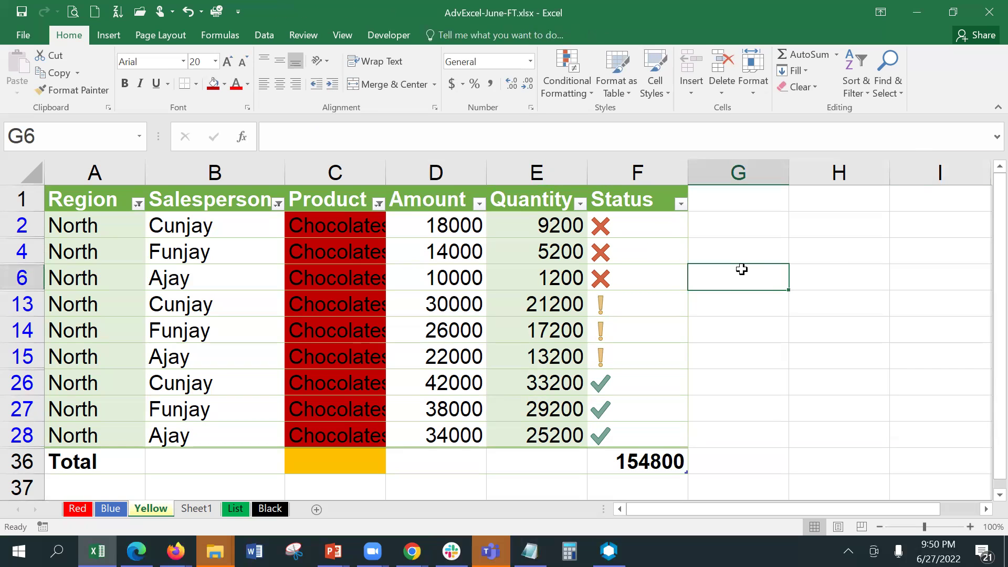
click(438, 221)
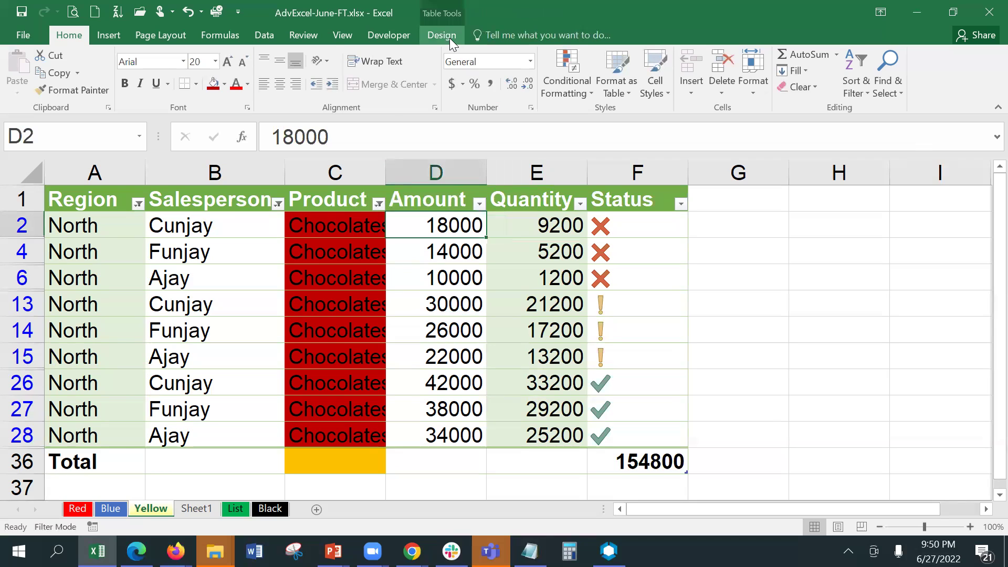
click(448, 35)
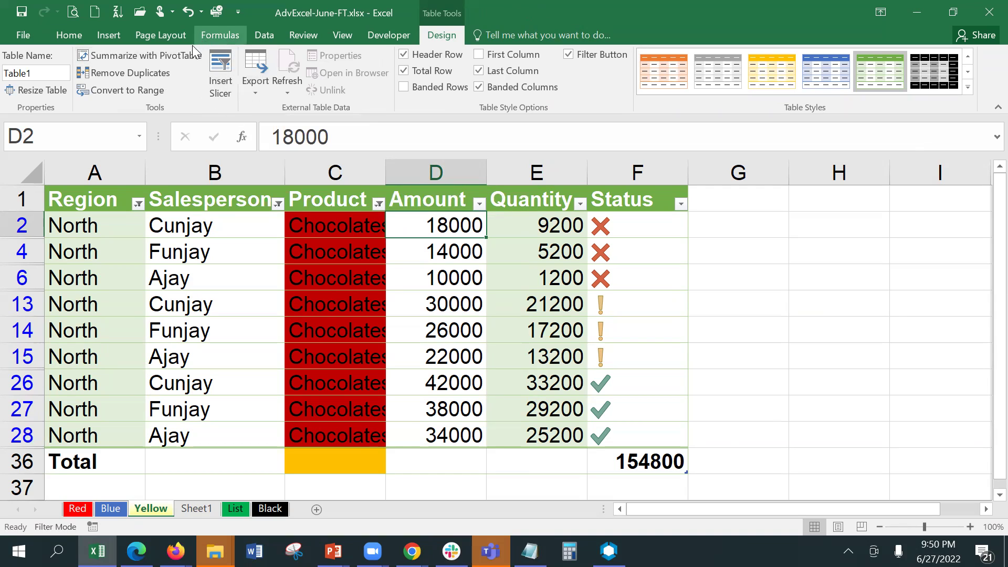
Insert a new slicer for the sales table on the Region field.
click(229, 74)
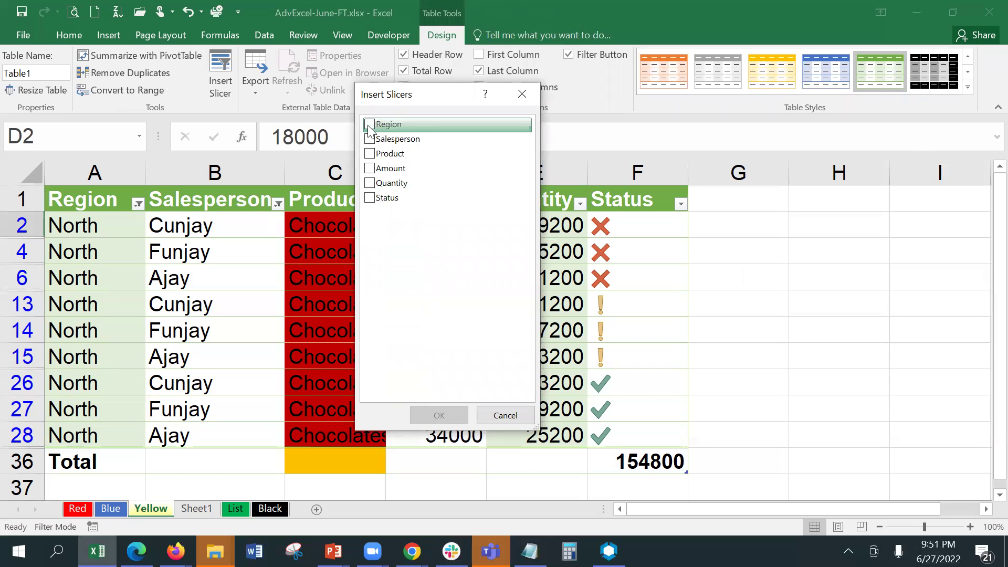
click(388, 125)
click(433, 417)
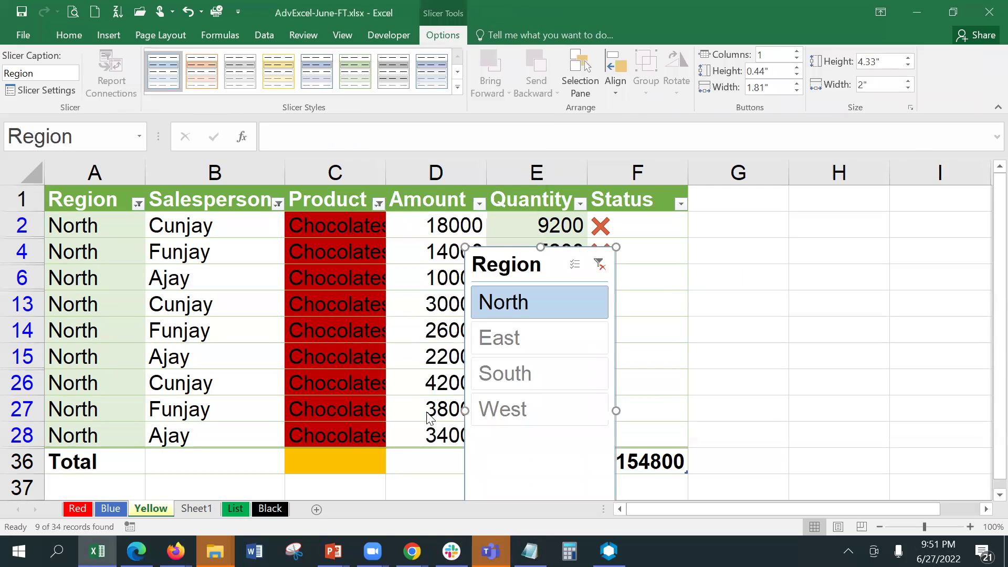
Position the Region slicer to the right of the table in columns G–H.
click(514, 243)
drag(515, 252, 742, 190)
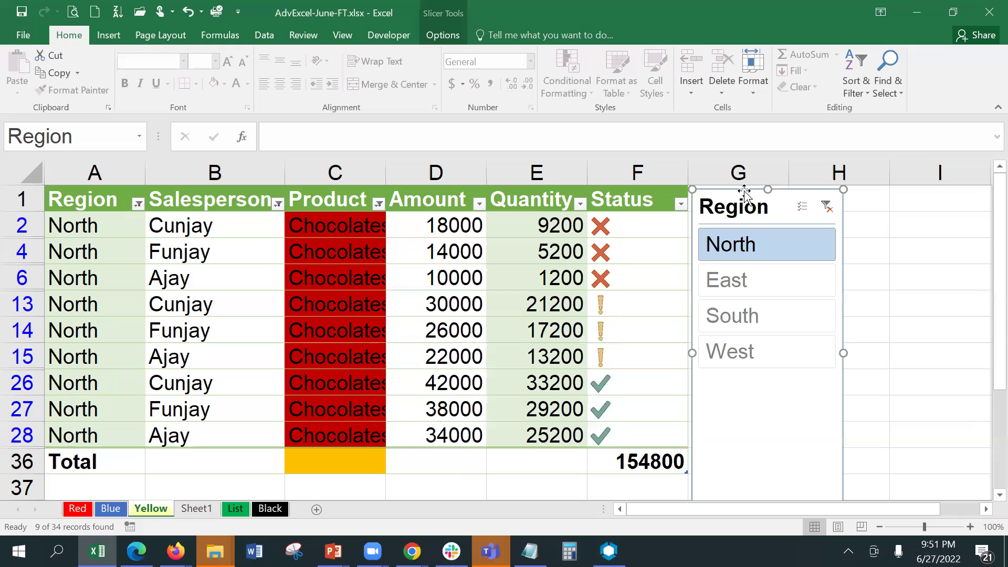
right_click(782, 212)
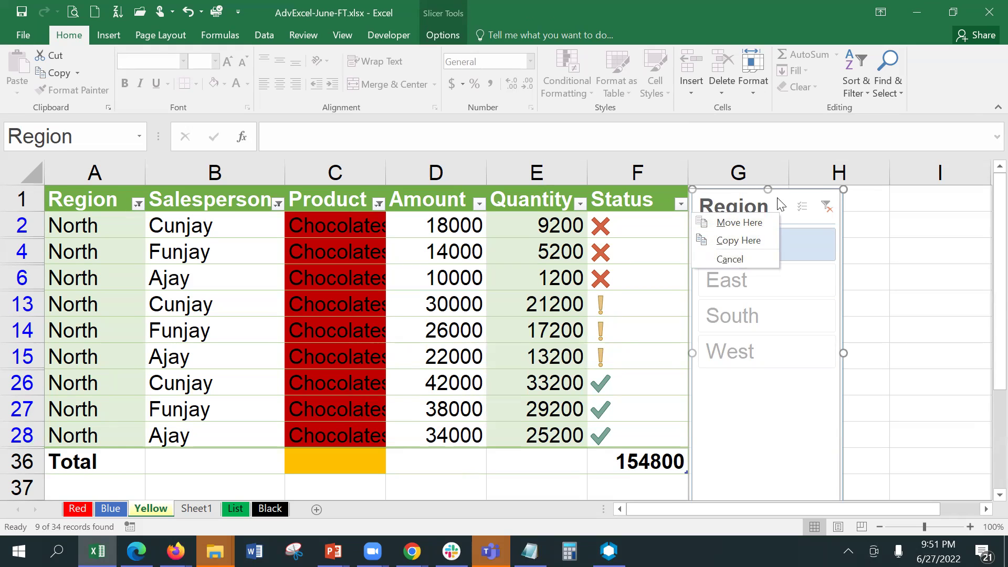
click(758, 223)
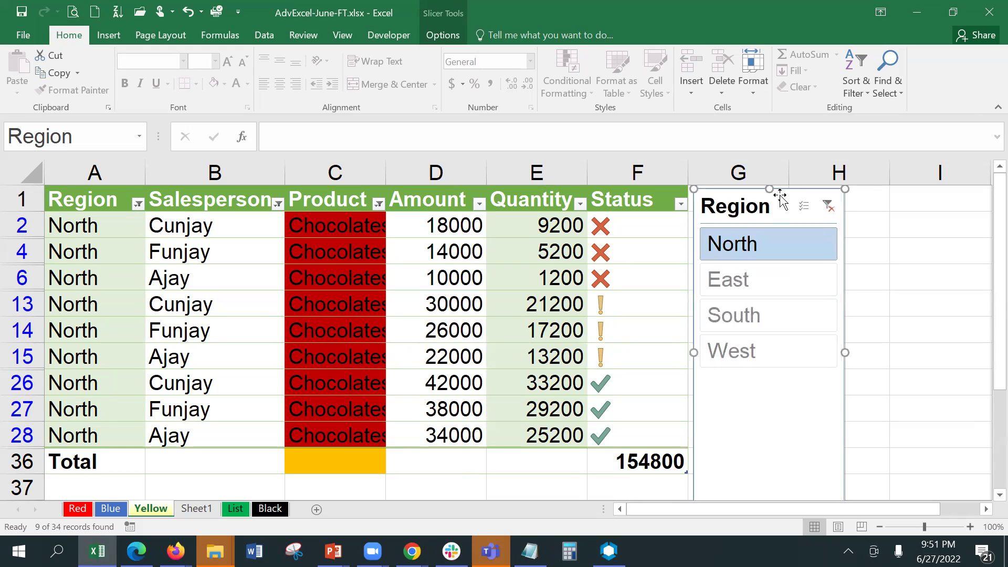
click(442, 36)
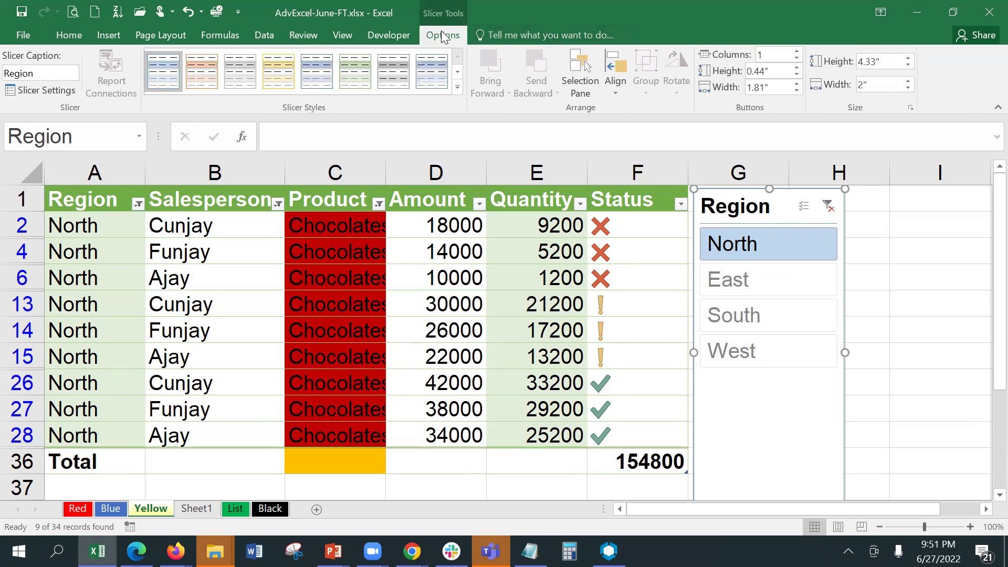
Set the Region slicer's Columns to 4 so its buttons sit in one row.
double_click(777, 55)
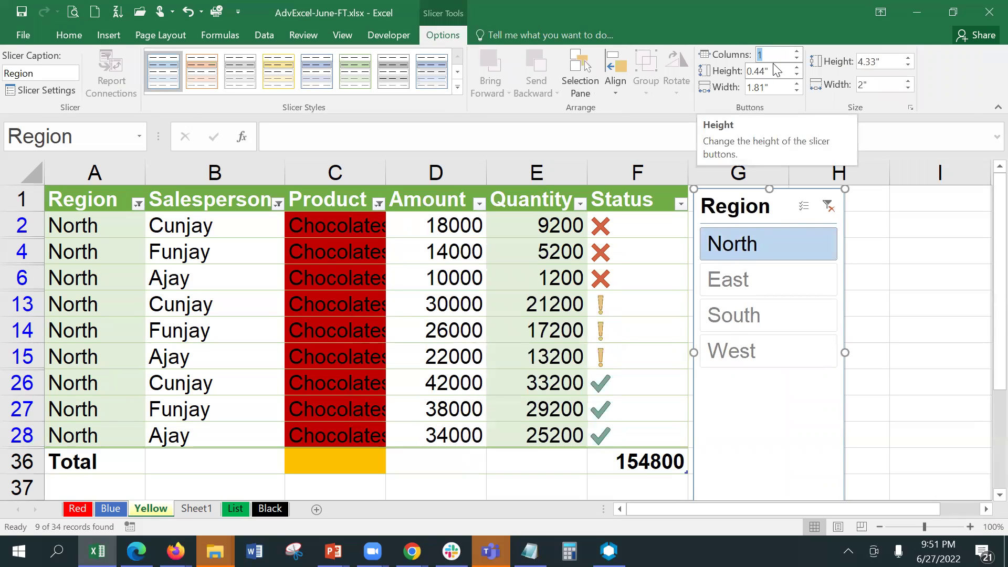
text(4)
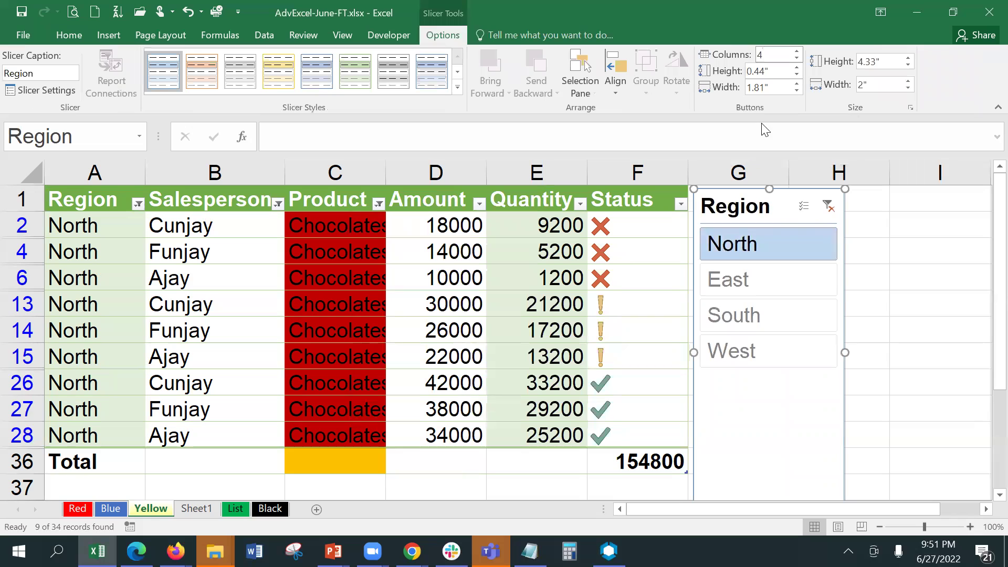
click(943, 287)
Resize the Region slicer into a short, wide strip about 3.89 inches across columns G–I.
click(790, 200)
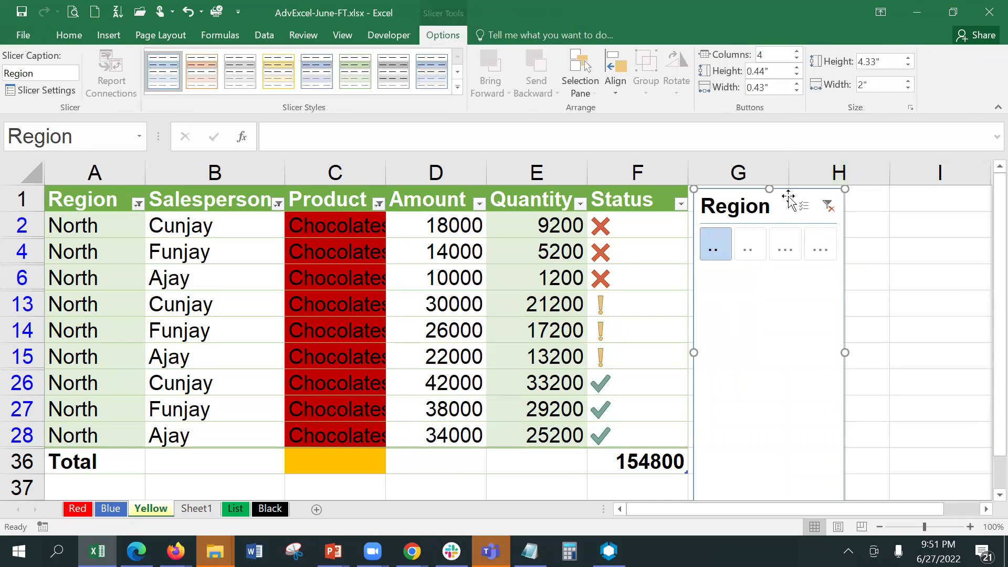
mouse_move(770, 190)
mouse_down()
mouse_move(774, 295)
mouse_move(765, 179)
mouse_up()
drag(842, 296, 984, 299)
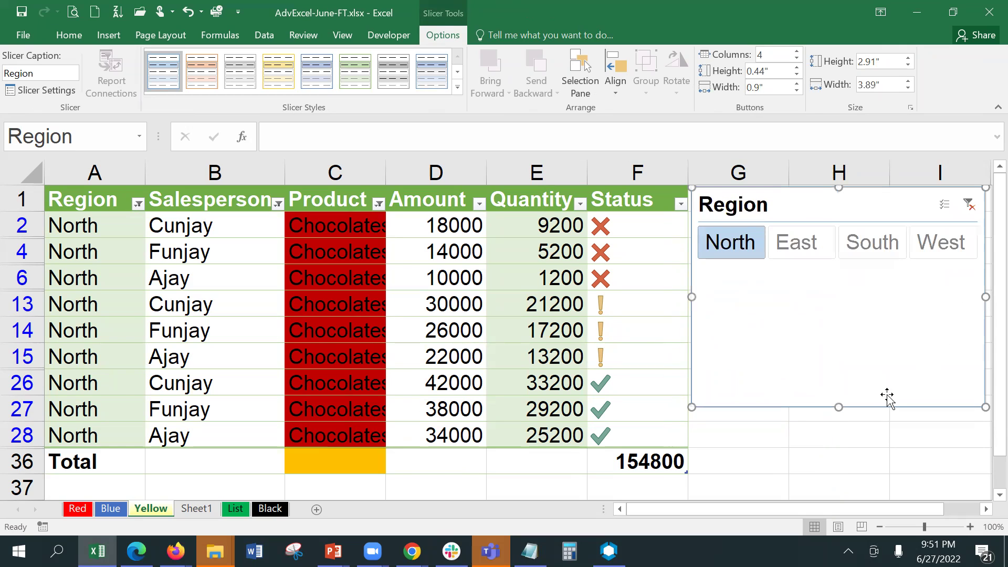
drag(838, 403, 836, 266)
click(828, 356)
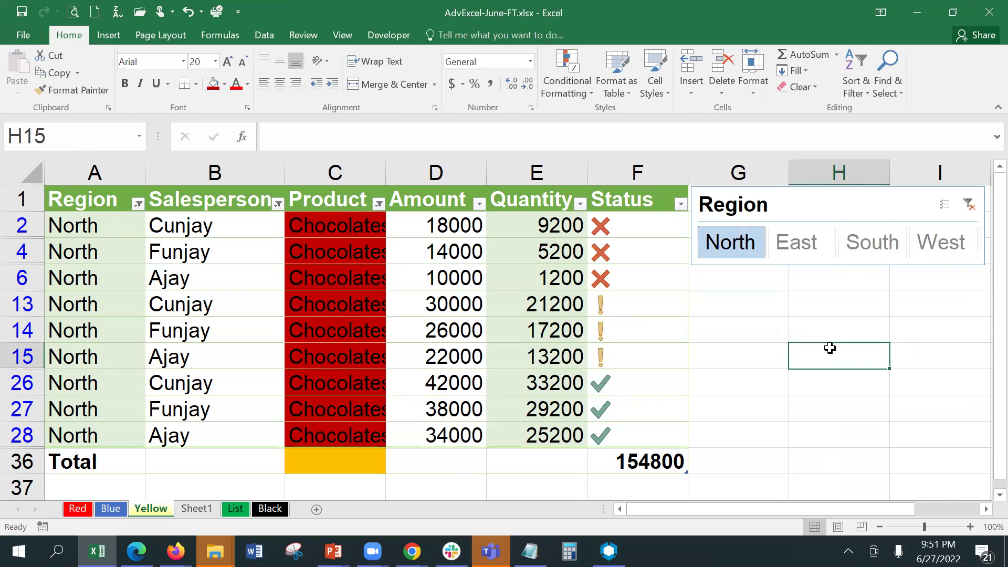
Try the East, South and West slicer buttons, then settle on North to show 9 of 34 rows.
click(812, 250)
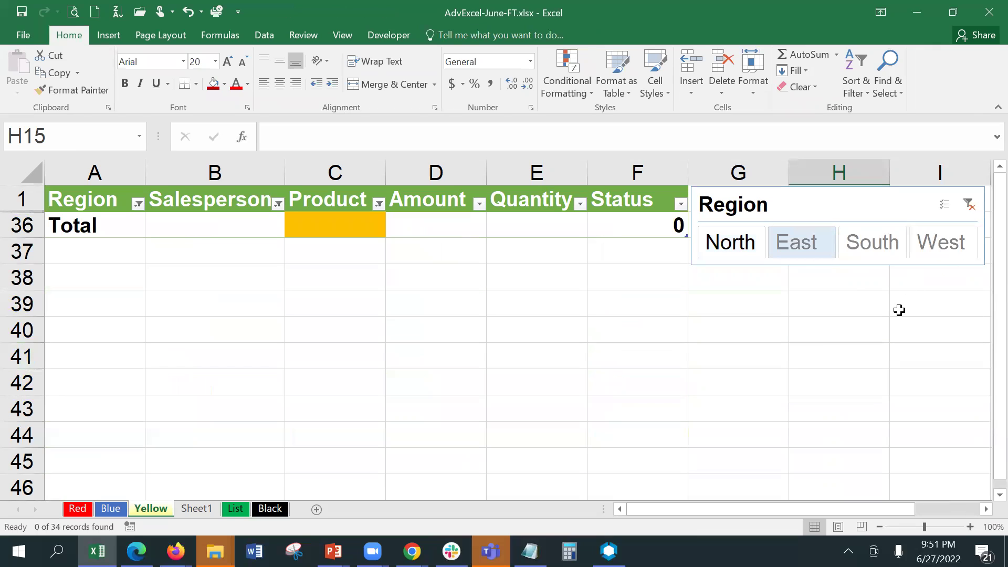
click(741, 229)
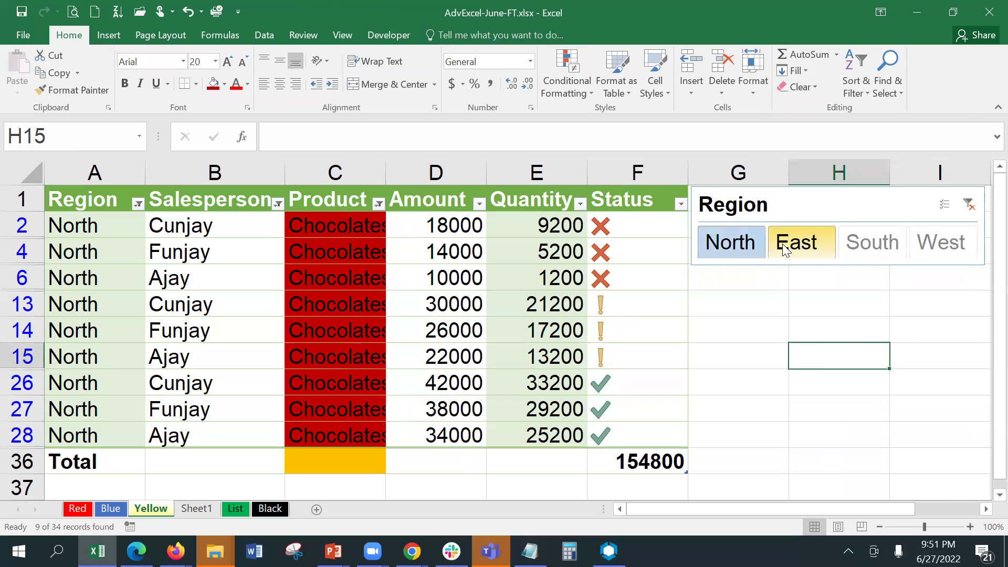
click(866, 250)
click(941, 243)
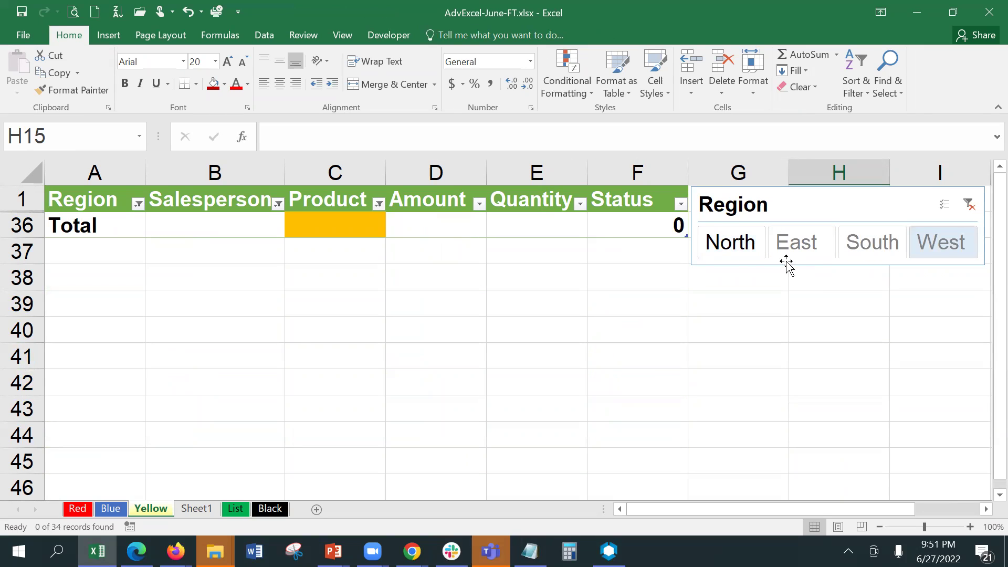
click(745, 250)
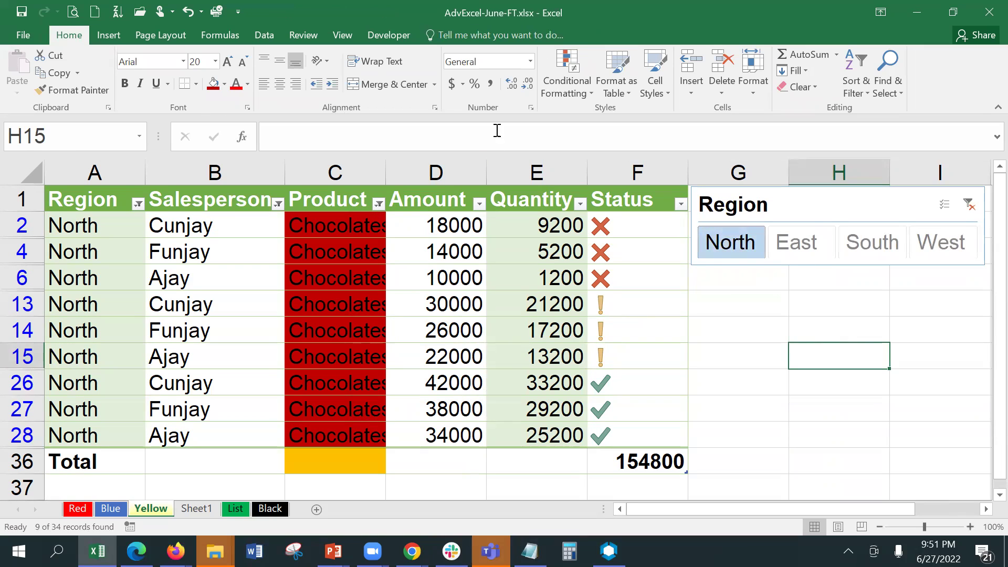
click(422, 277)
click(429, 36)
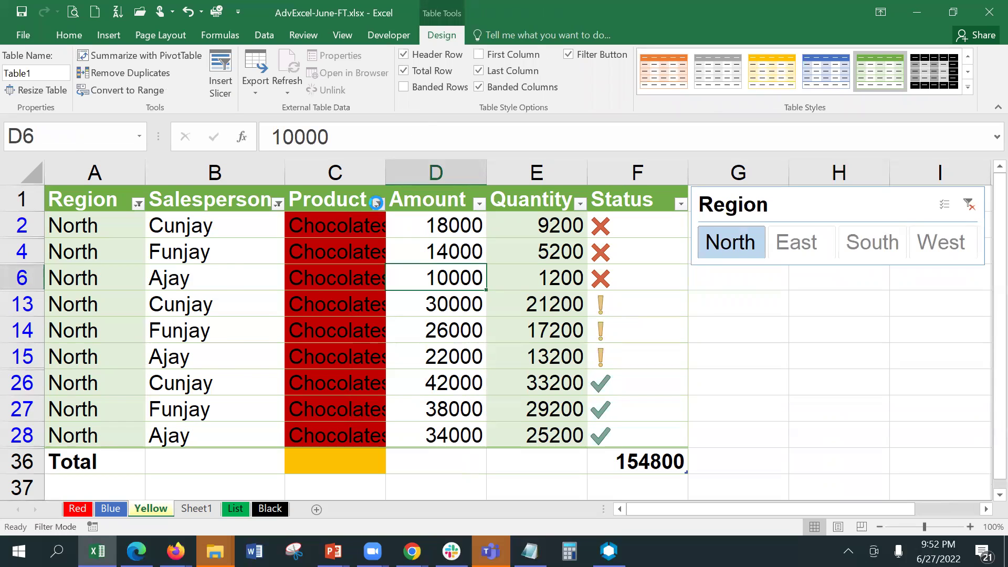
Clear all table filters with Data > Clear, then delete the Region slicer.
click(378, 203)
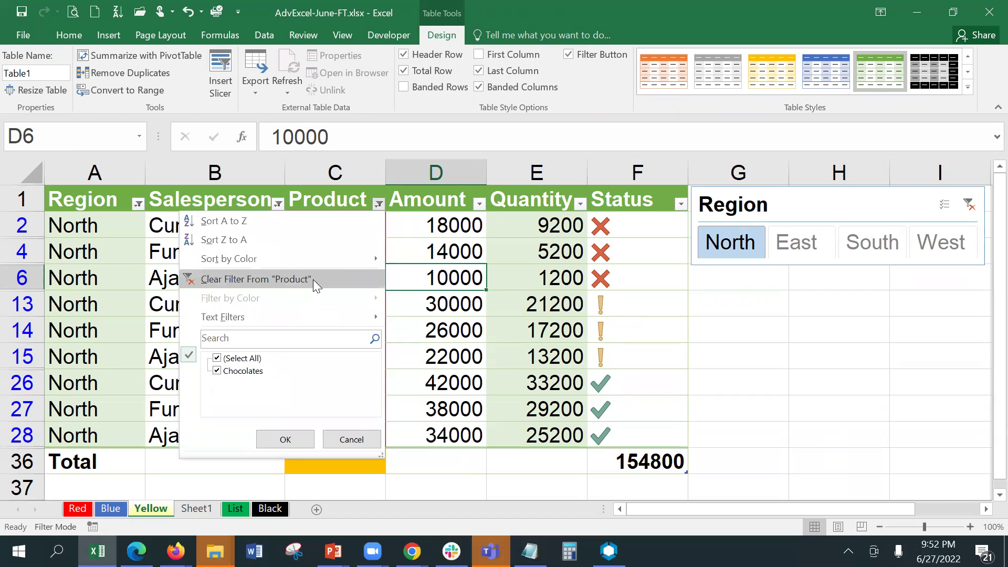
click(265, 35)
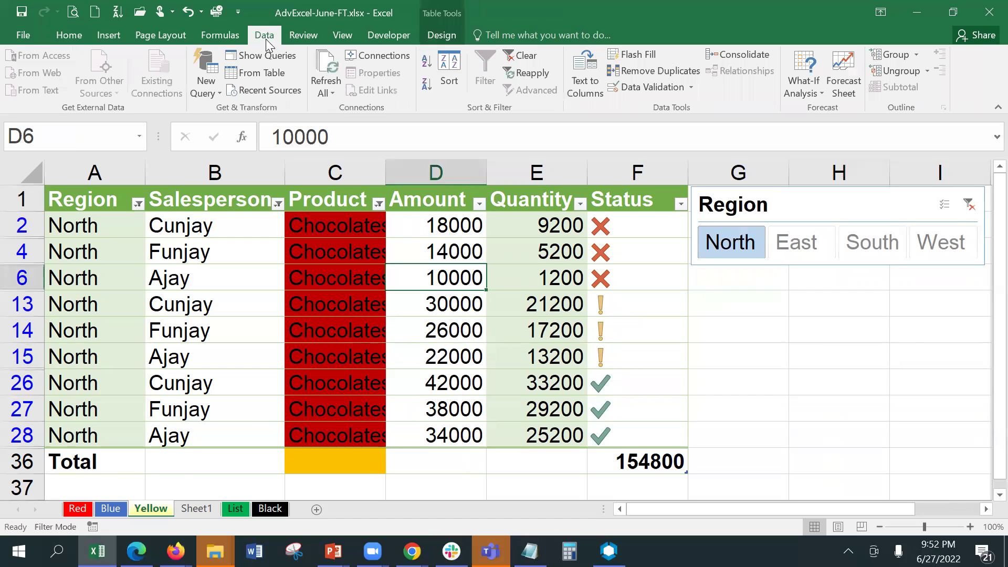
click(520, 56)
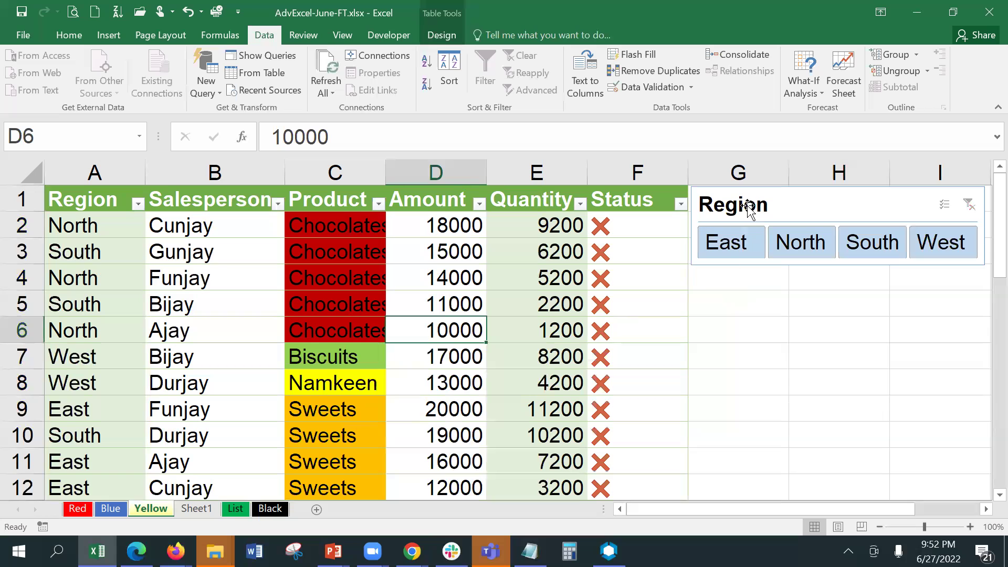
drag(877, 201, 852, 274)
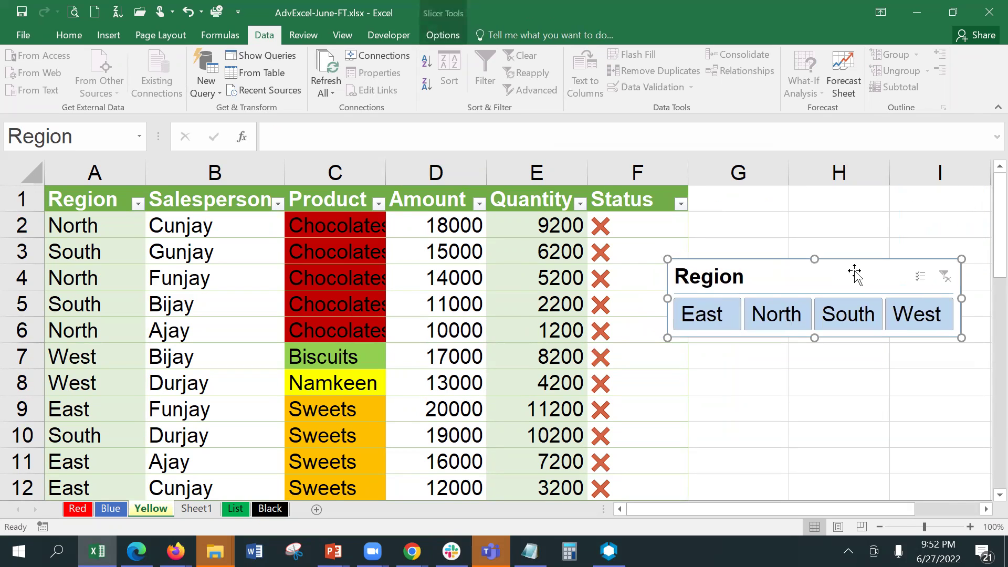
key(Delete)
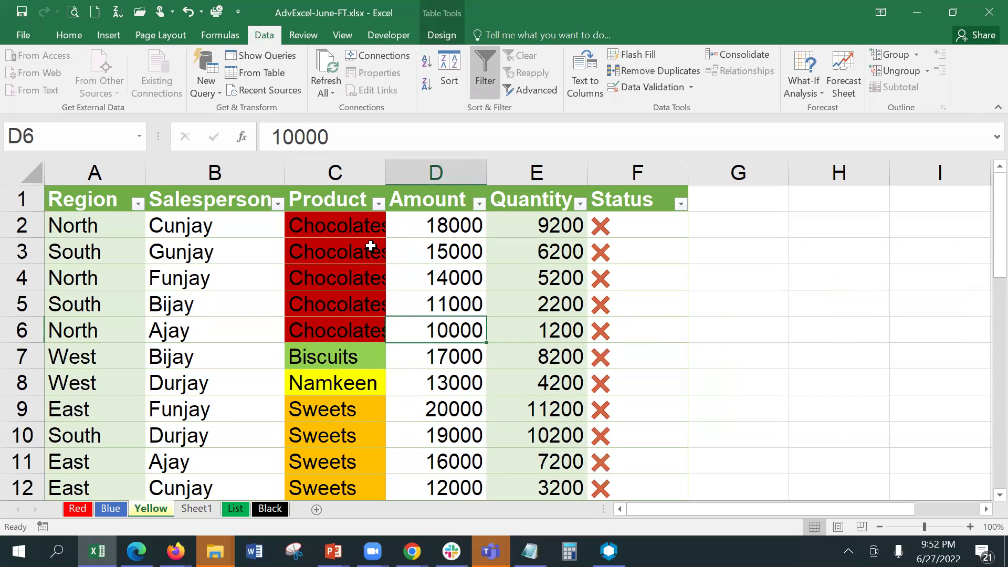
Filter the Product column to Chocolates only, leaving 13 of 34 records.
click(377, 204)
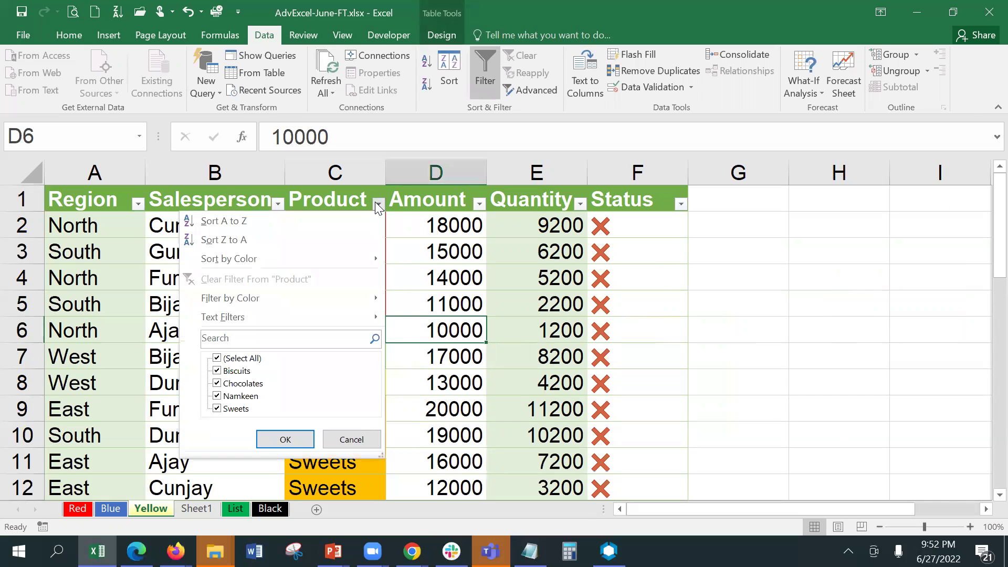
click(243, 358)
click(248, 386)
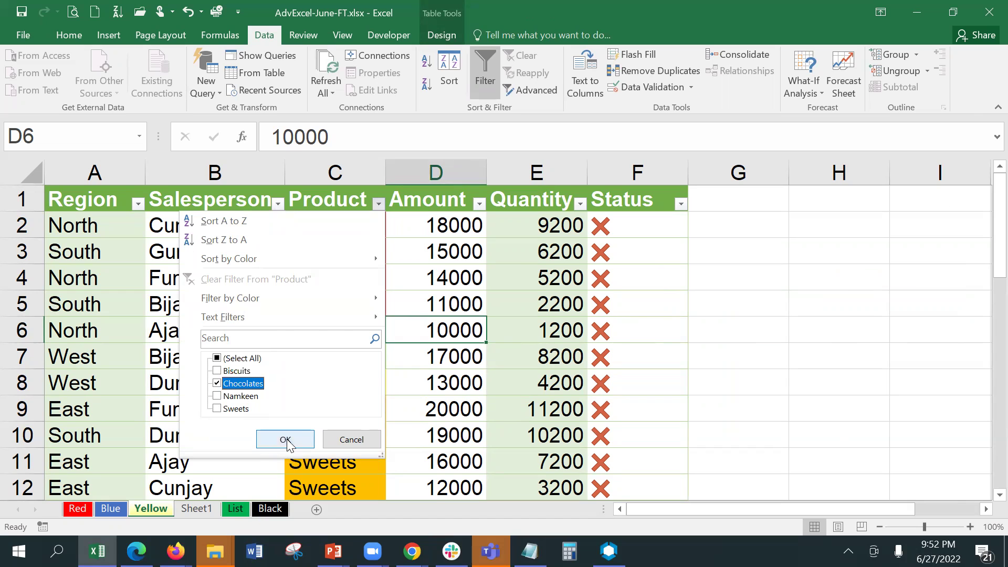
key(Return)
Select the filtered table A1:F26 and copy it.
drag(86, 199, 611, 499)
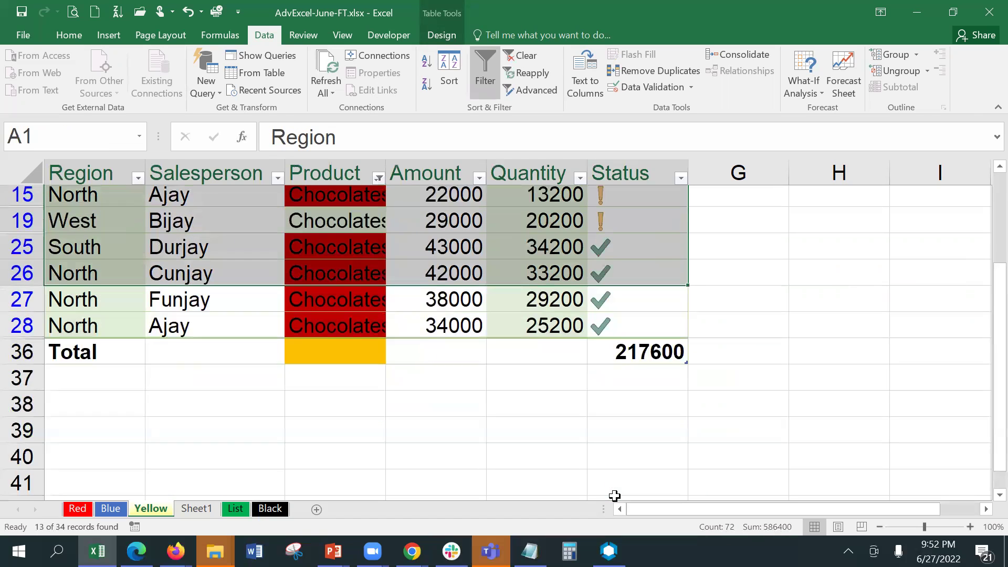
scroll(612, 496, down, 3)
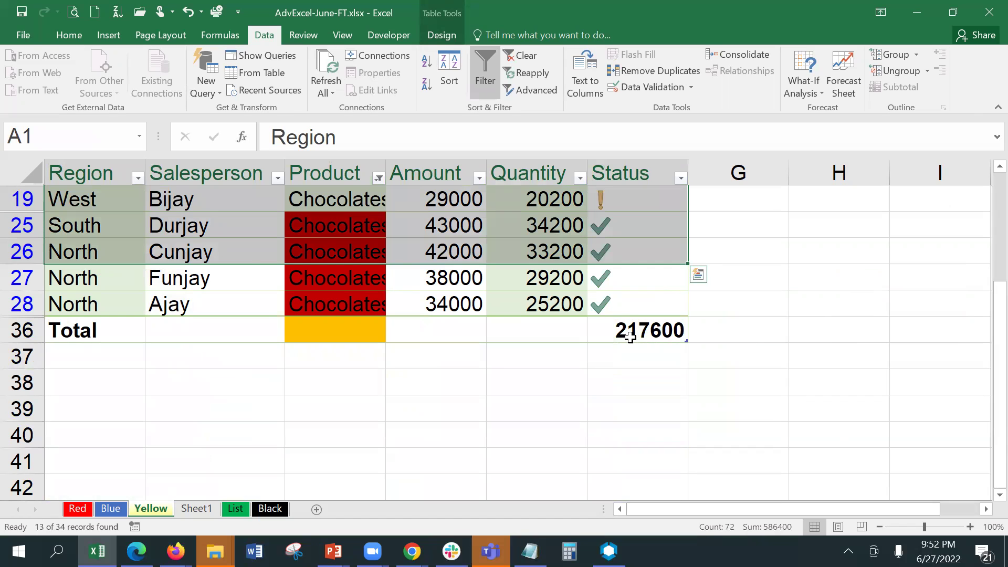
key(ctrl+c)
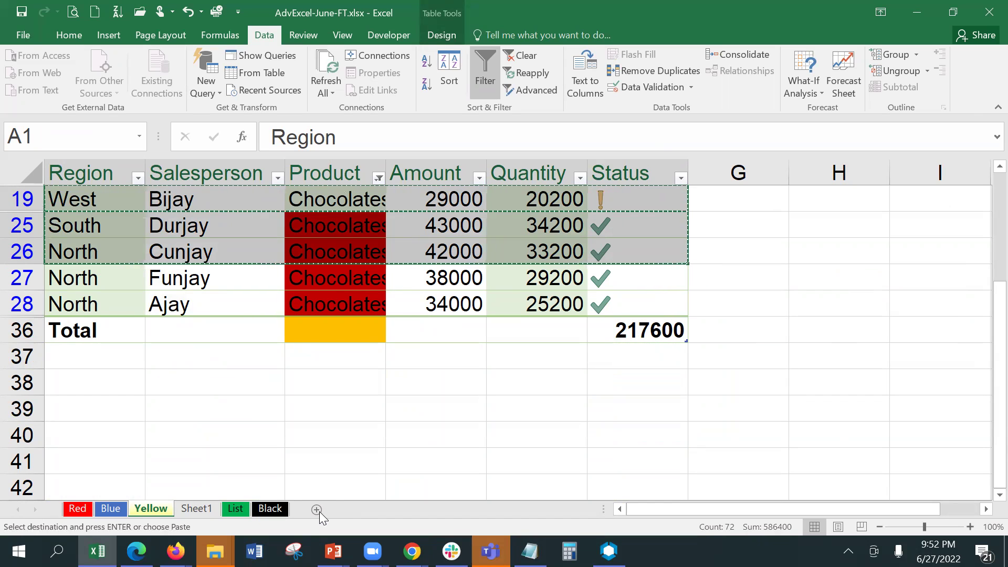
Paste the copied Chocolates rows at A1 of a new Sheet2, then select header row 1.
click(317, 509)
key(ctrl+v)
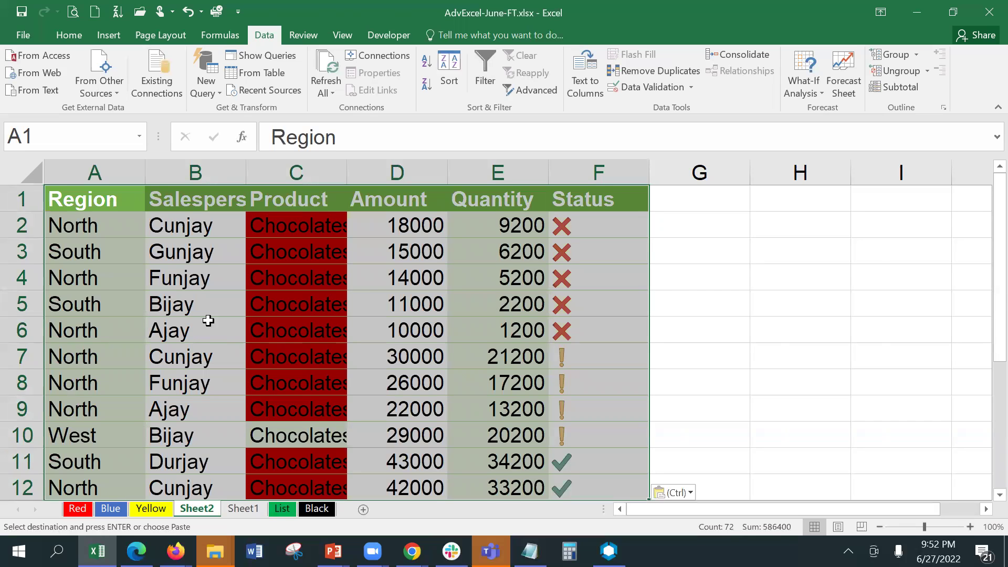
click(271, 245)
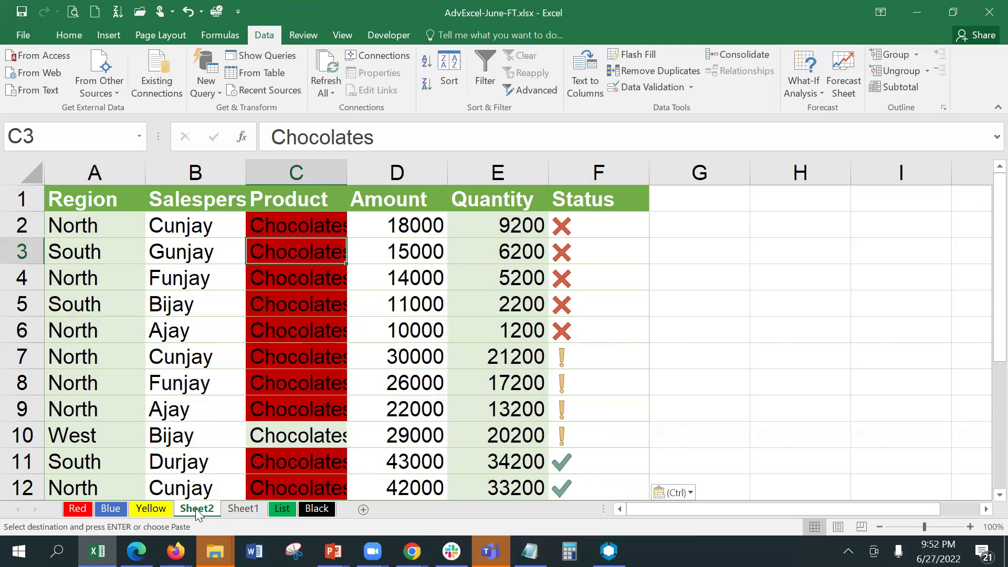
click(243, 508)
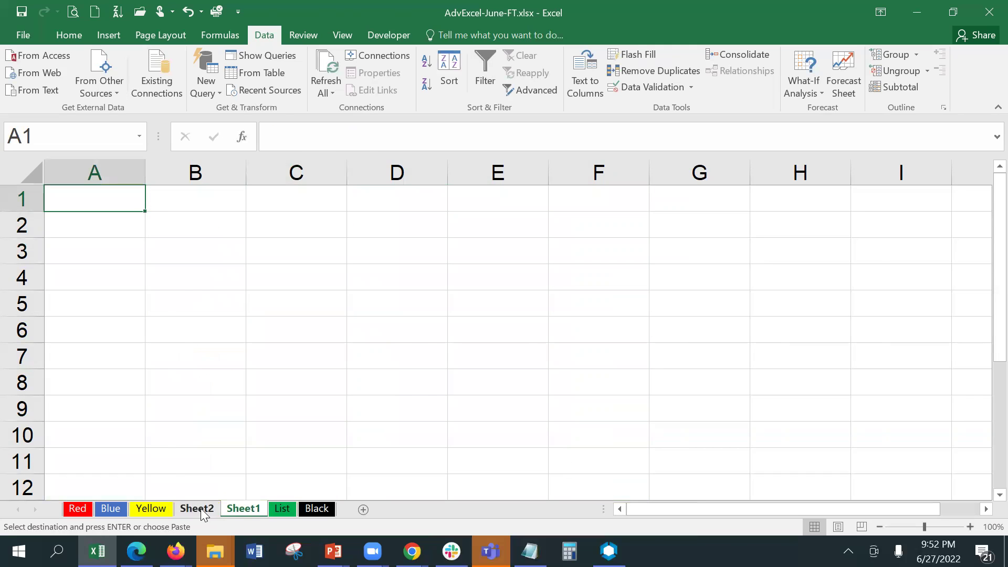
click(198, 508)
click(64, 197)
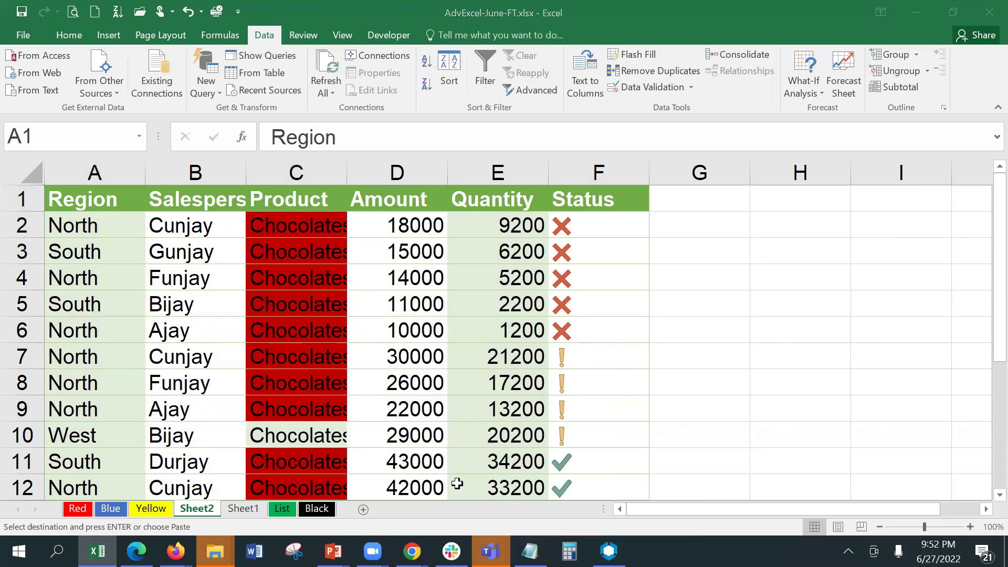
click(12, 195)
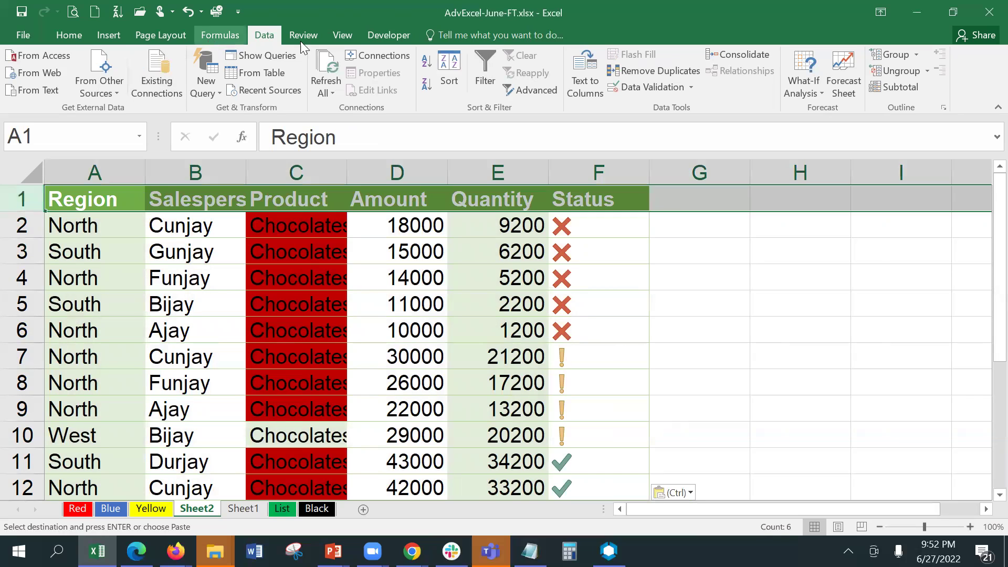
Insert four blank rows above the table's header on Sheet2.
click(105, 37)
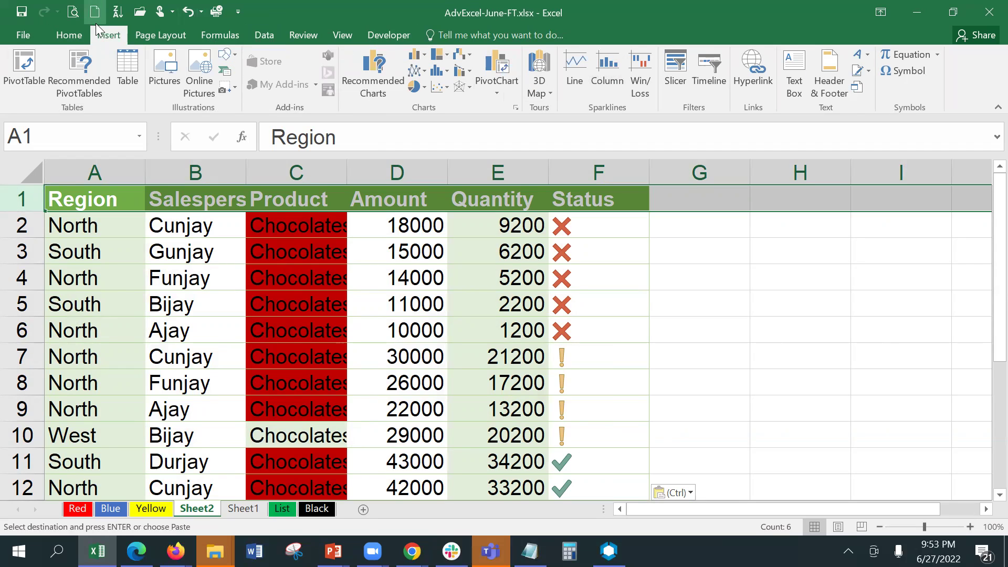
click(80, 34)
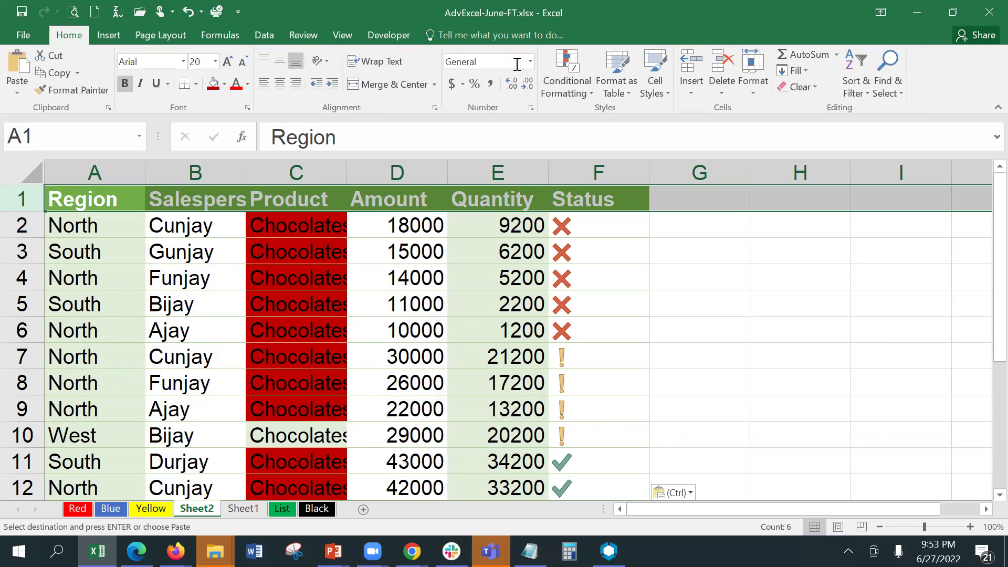
click(689, 61)
click(689, 61)
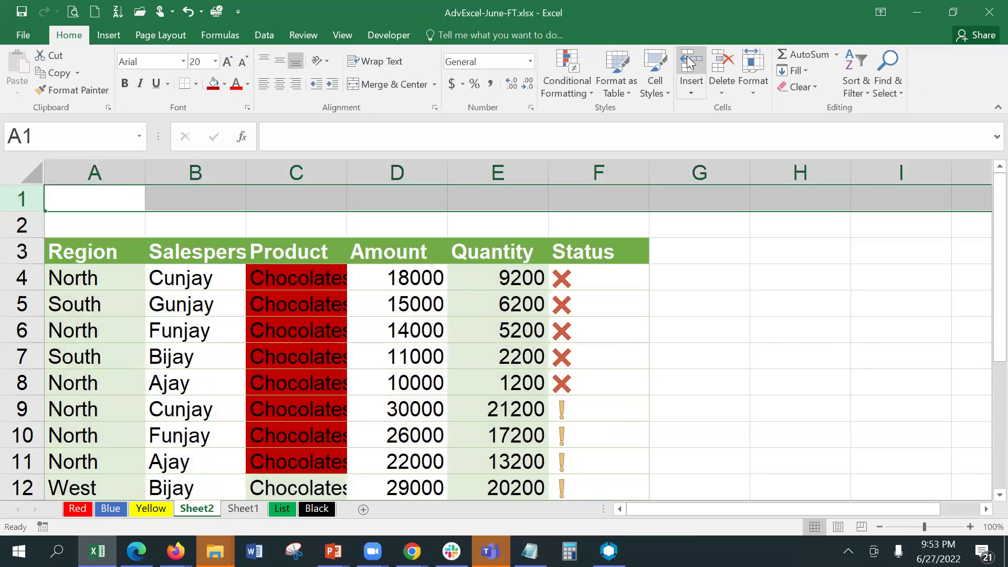
click(689, 61)
click(689, 61)
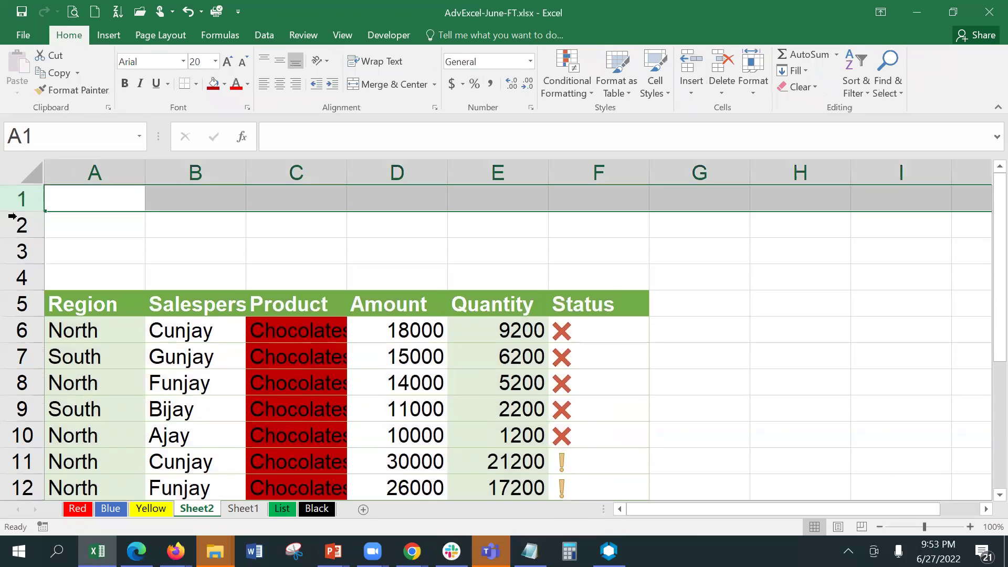
Copy the header row 5 labels into row 1 and fit columns B–E to their contents.
click(22, 295)
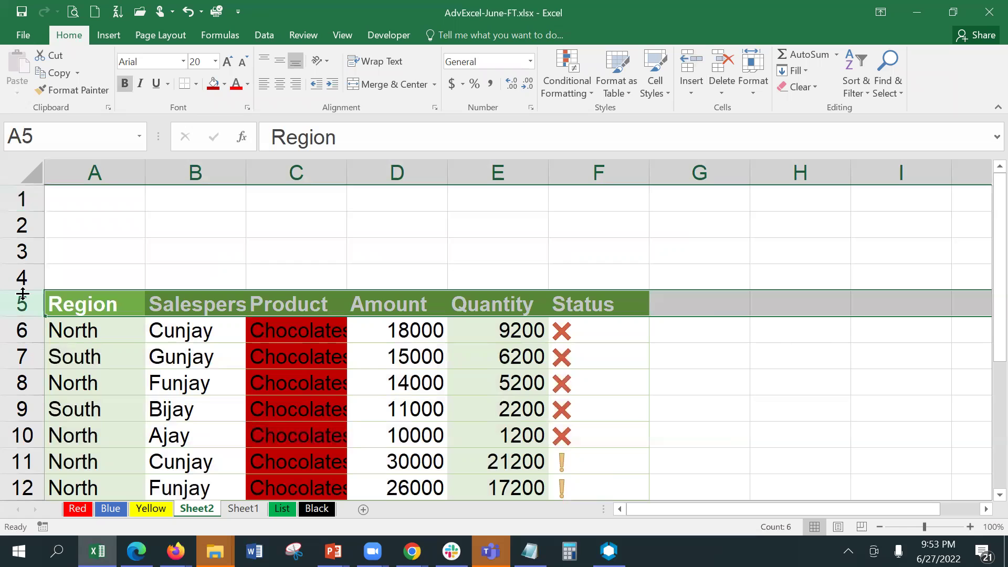
key(ctrl+c)
click(13, 202)
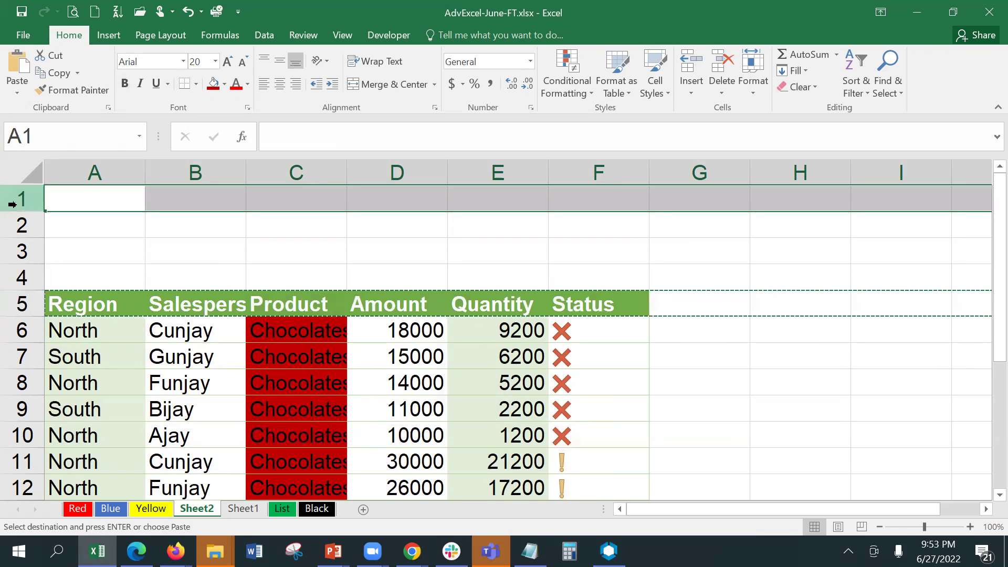
key(ctrl+v)
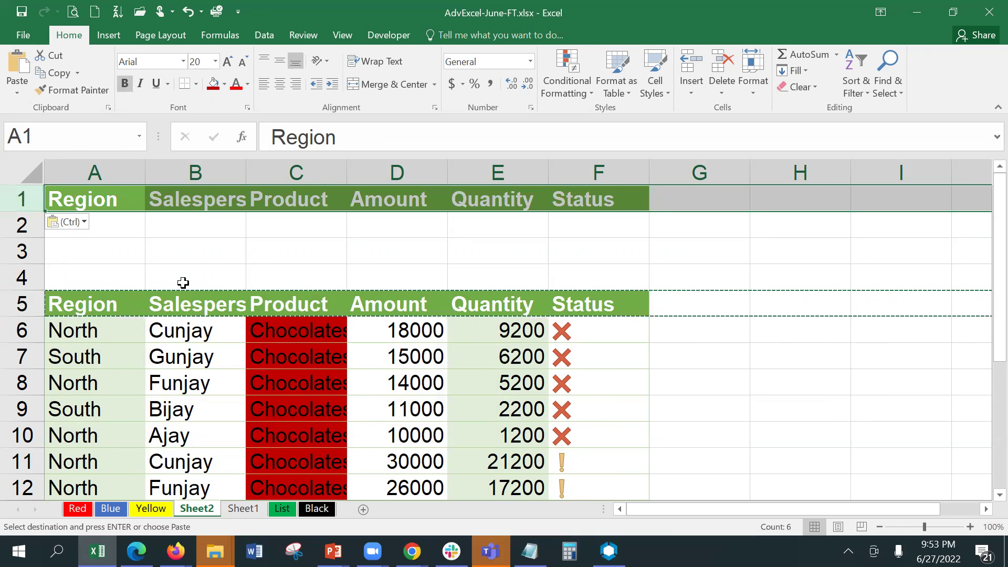
double_click(245, 168)
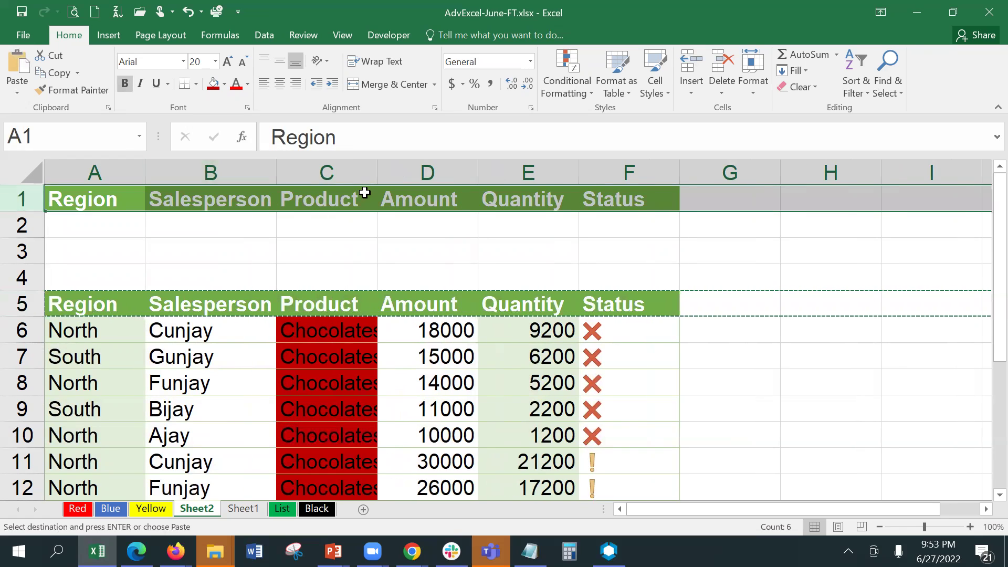
drag(381, 167, 387, 167)
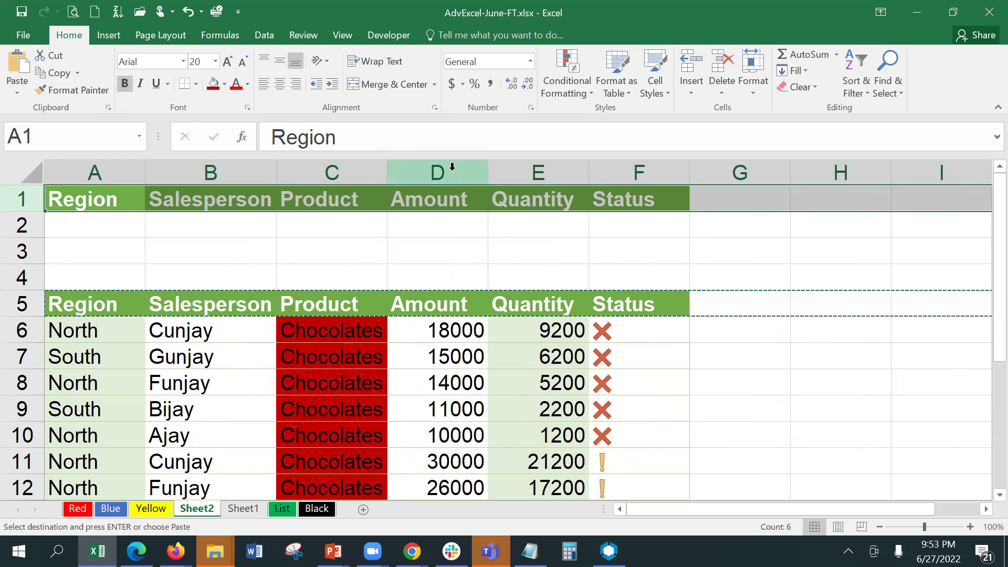
double_click(487, 173)
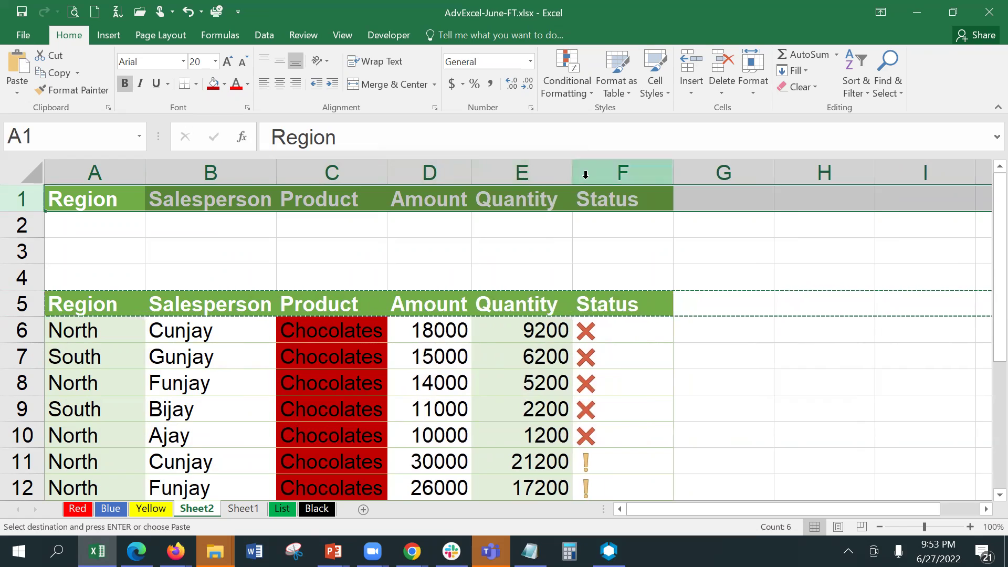
double_click(568, 175)
Enter Chocolates in cell C2 under the Product criteria header.
click(612, 223)
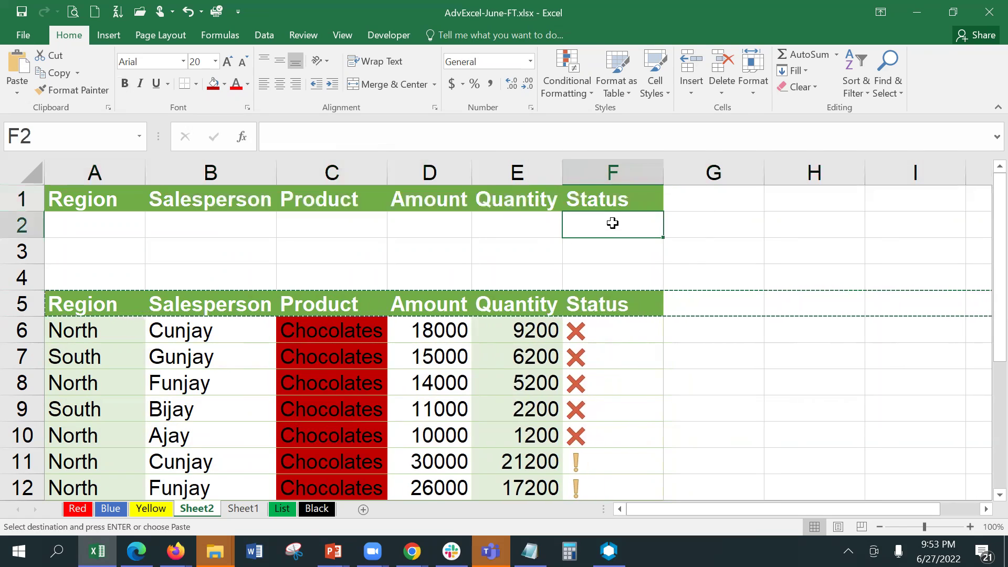
click(367, 217)
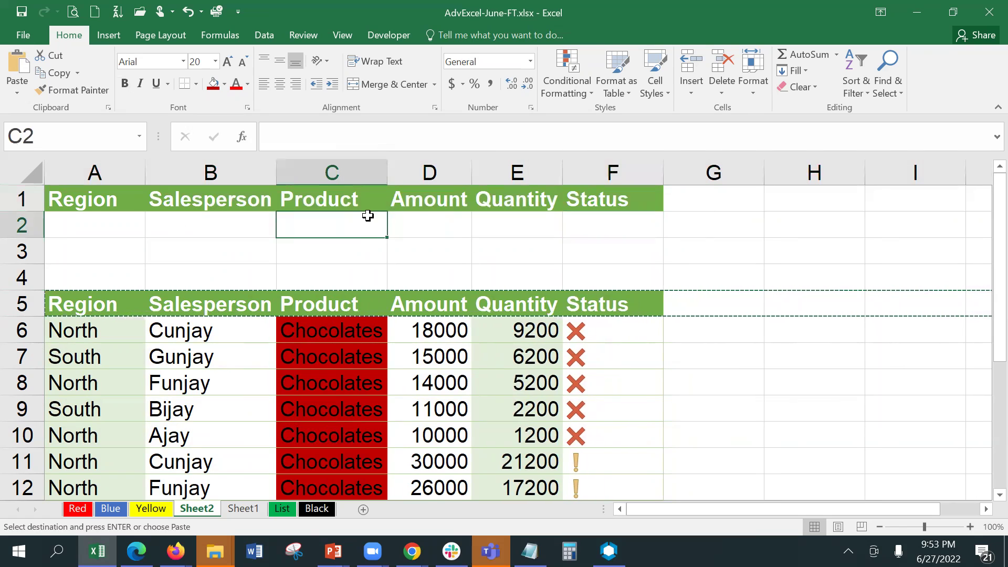
key(Escape)
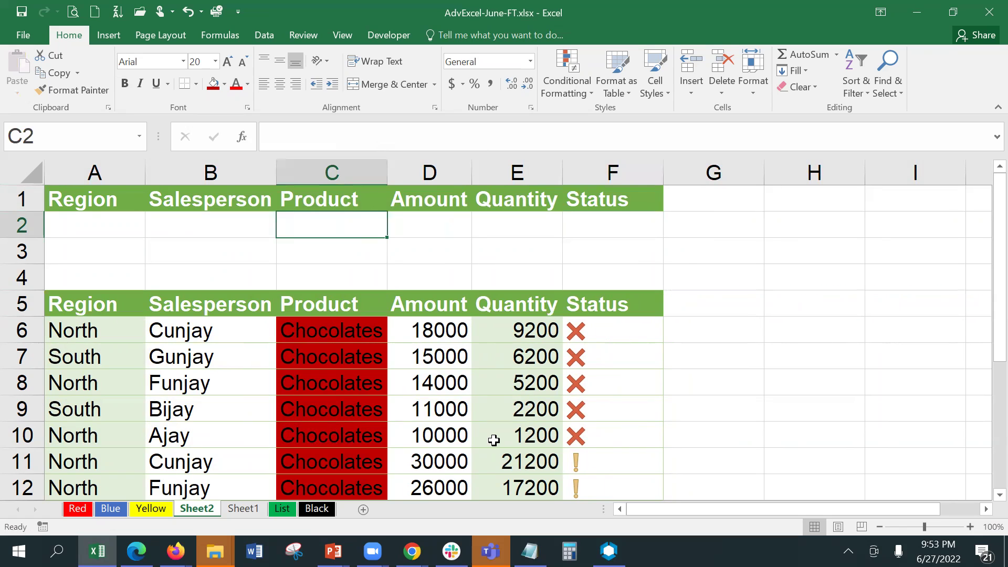
text(Chocol)
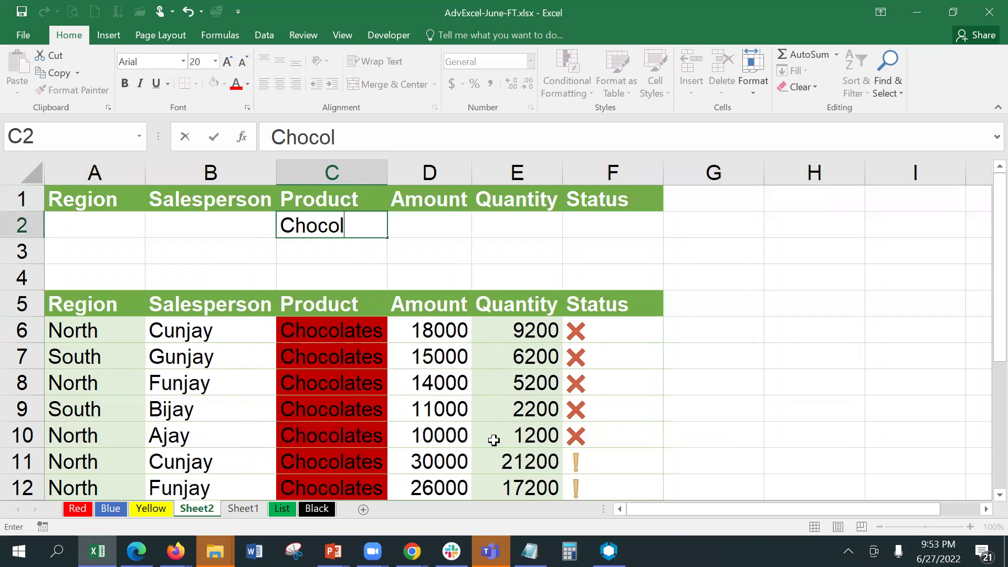
text(ates)
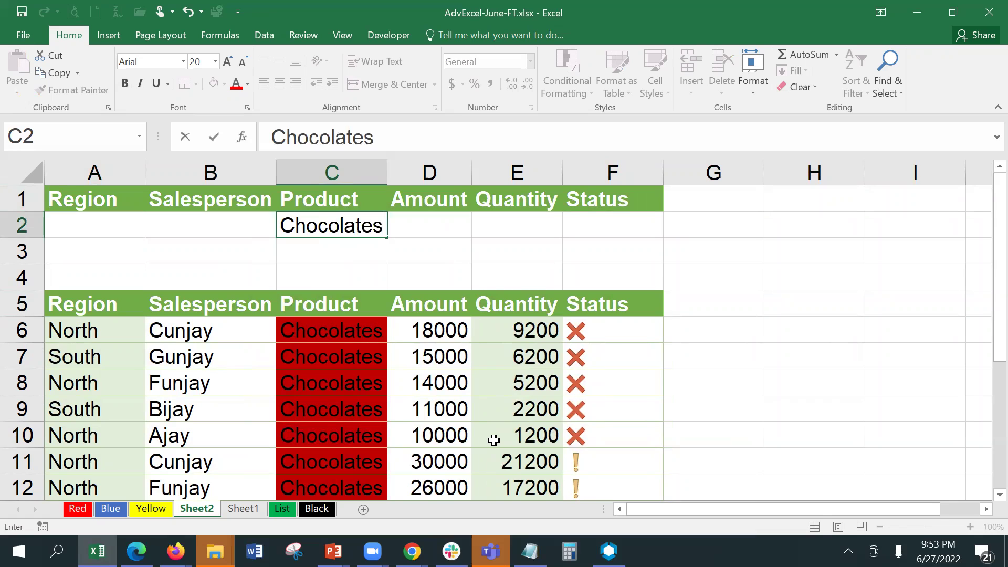
key(Return)
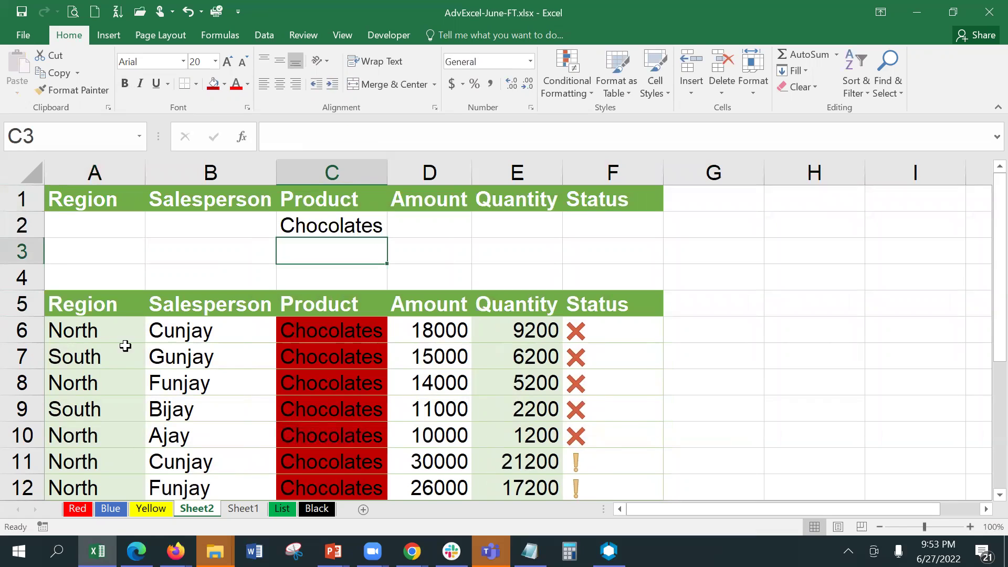
Select the whole sales table region starting from a data cell with Ctrl+A.
click(311, 328)
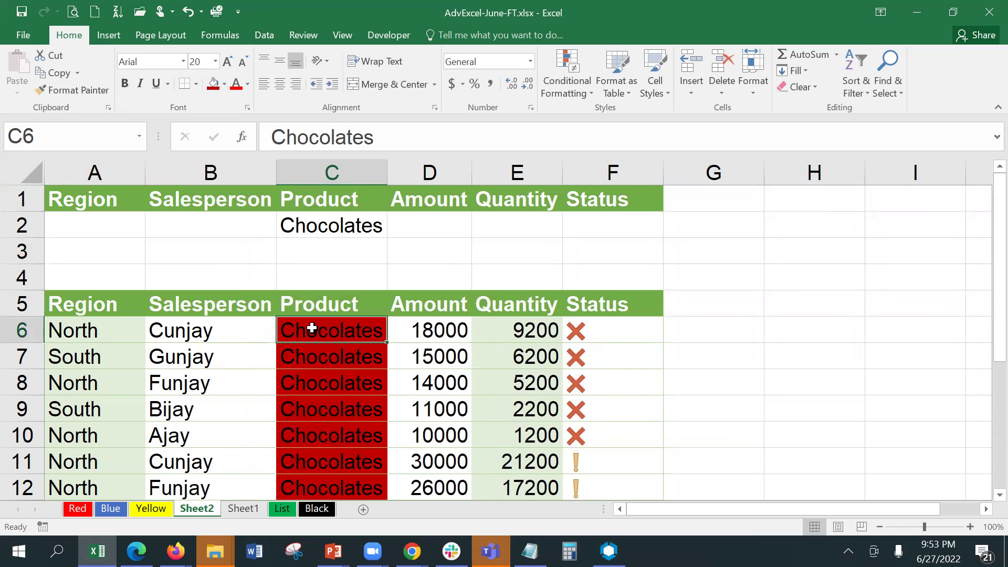
key(ctrl+a)
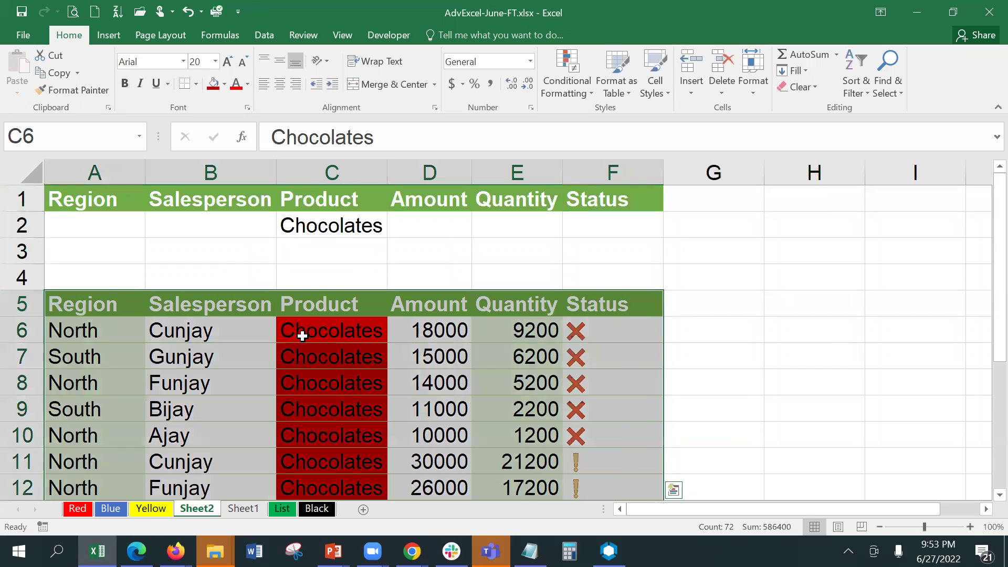
scroll(369, 340, down, 4)
scroll(369, 339, up, 3)
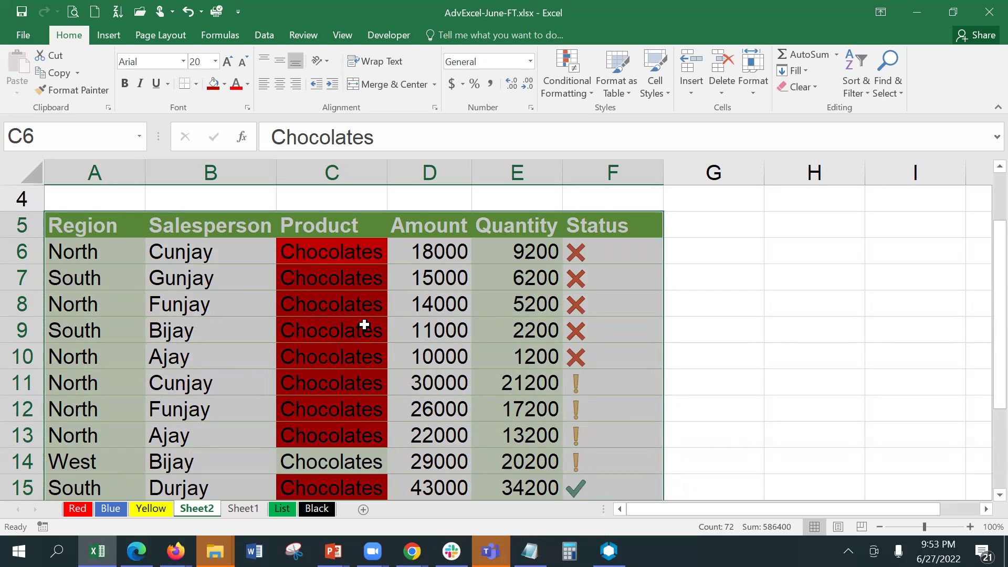
scroll(365, 323, up, 1)
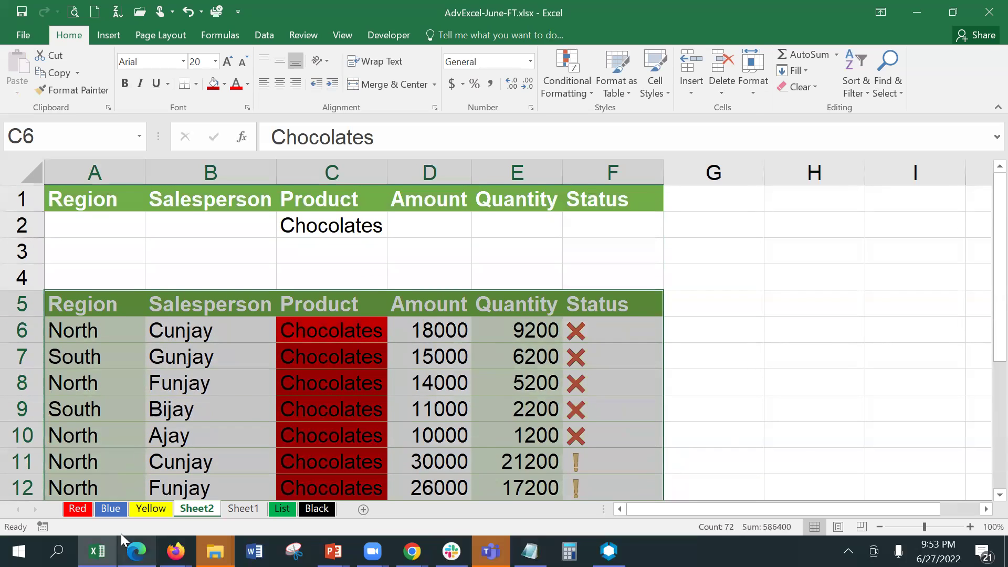
Go through the Red and Blue sheets to the Yellow sheet and select a Product cell.
click(76, 509)
click(109, 508)
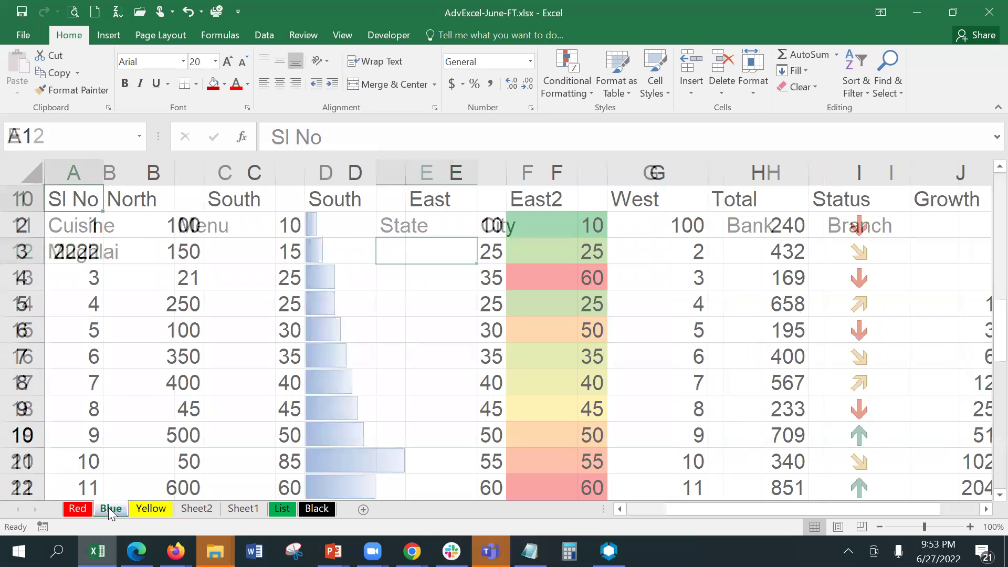
click(141, 508)
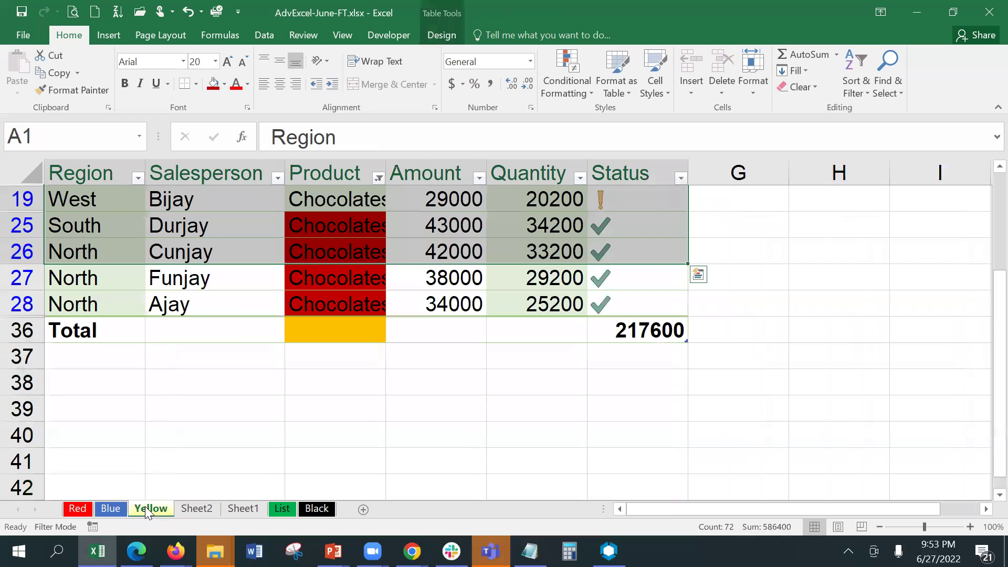
click(234, 347)
scroll(307, 294, up, 3)
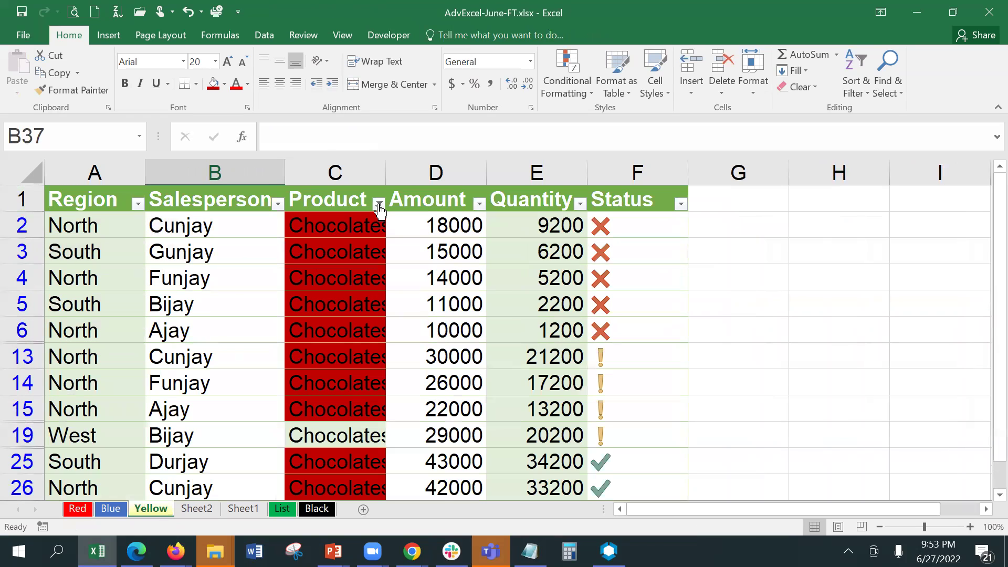
click(366, 275)
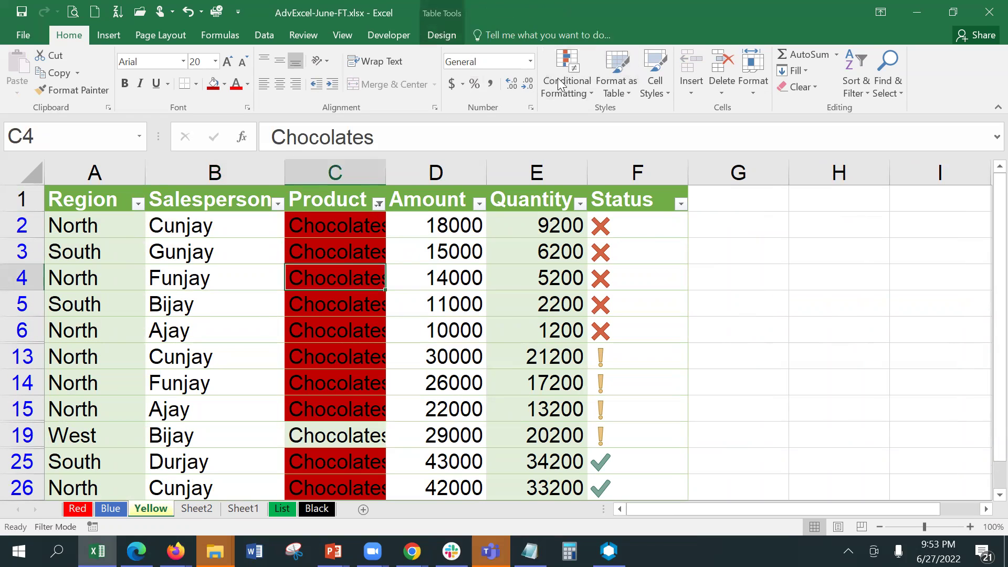
Clear the Chocolates filter with Data > Clear so all products show, then select row 1.
click(445, 27)
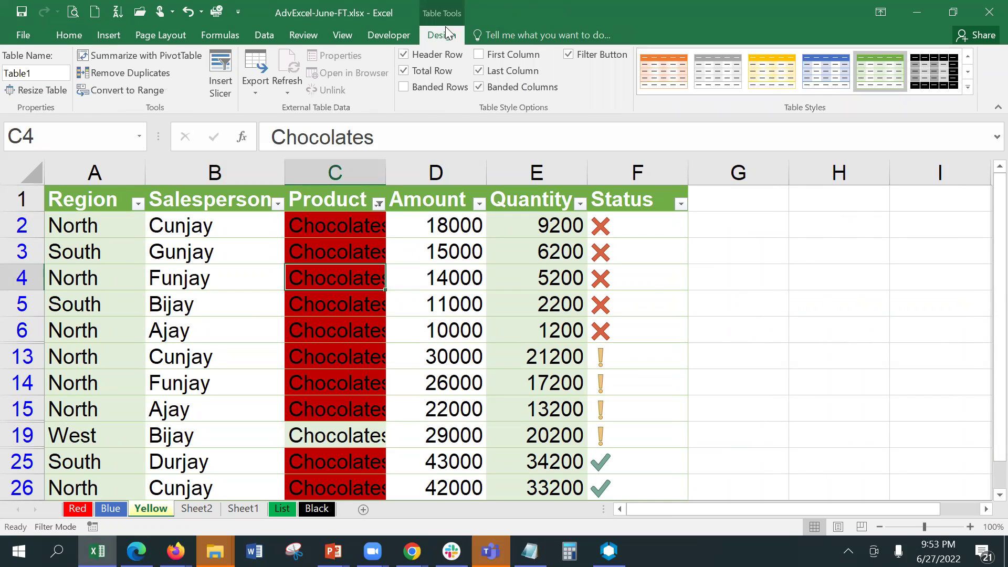
click(76, 32)
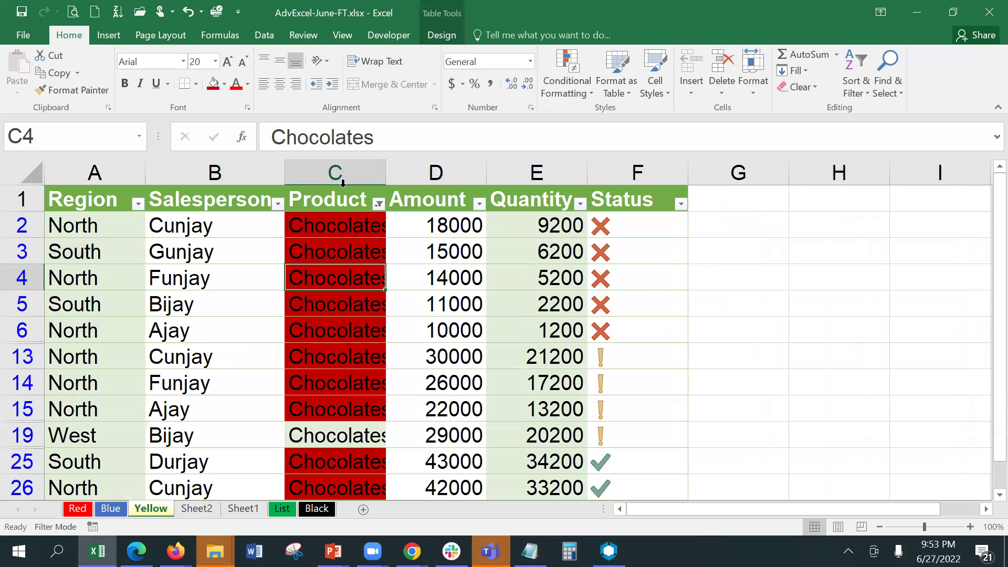
click(265, 34)
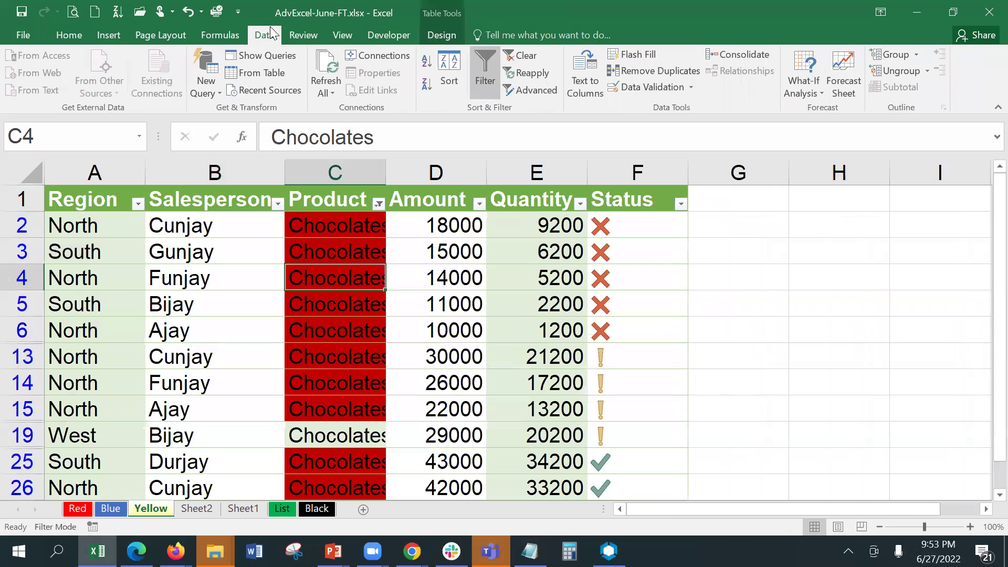
click(525, 55)
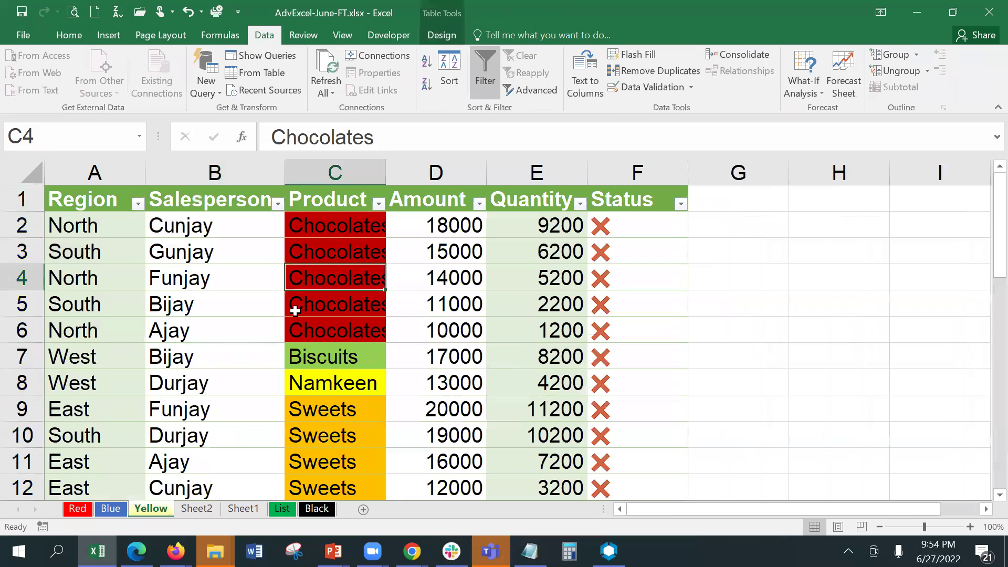
click(315, 259)
click(13, 198)
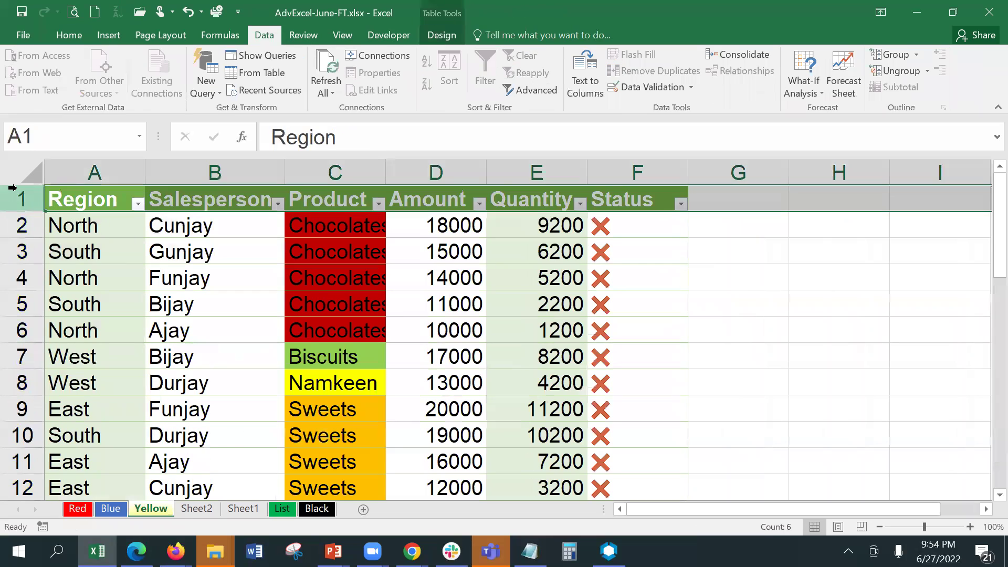
click(57, 35)
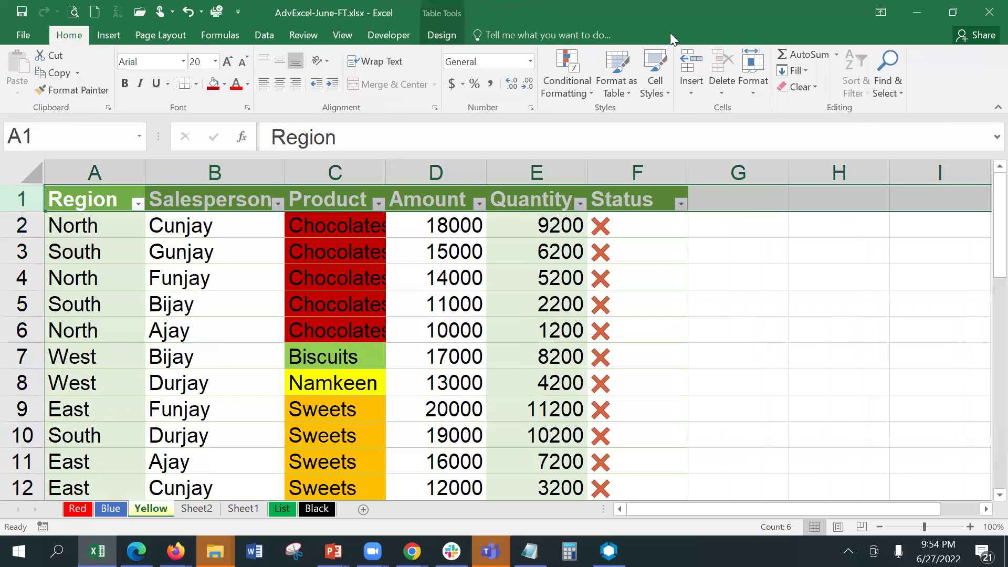
Insert four blank rows above the Yellow sheet's sales table.
click(687, 64)
click(688, 64)
click(687, 64)
click(687, 64)
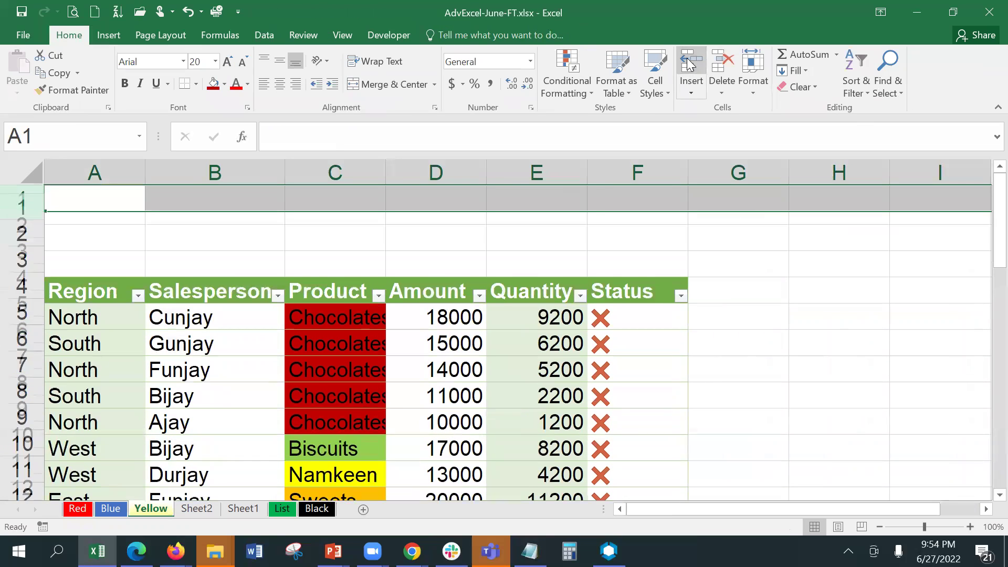
Turn off the Filter arrows on the table's header row 5.
click(13, 298)
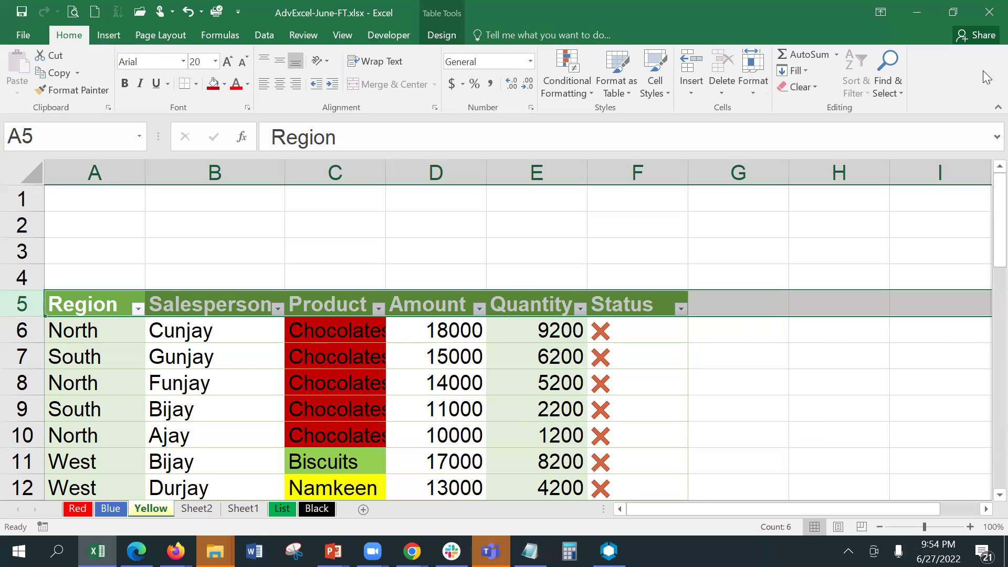
click(886, 87)
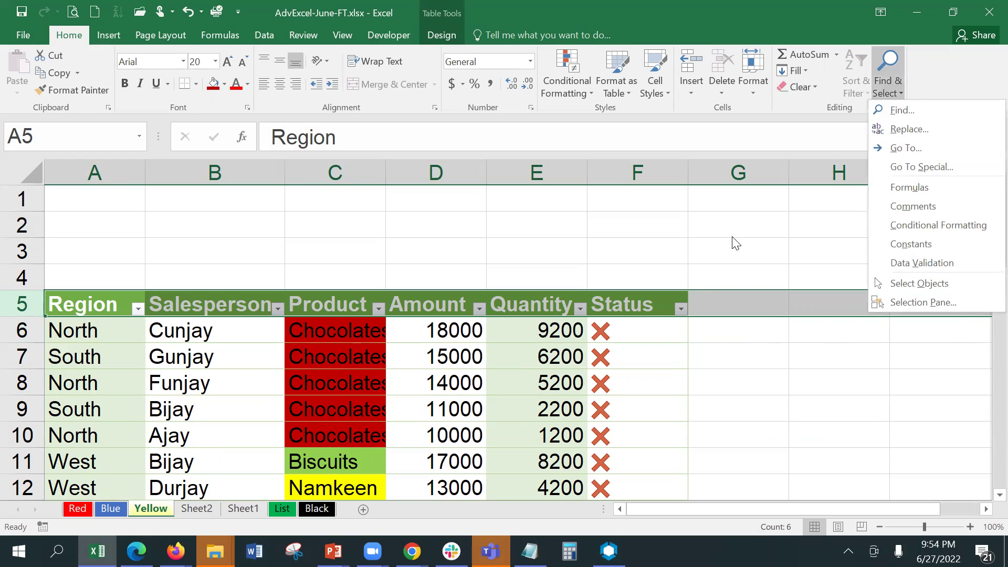
click(706, 295)
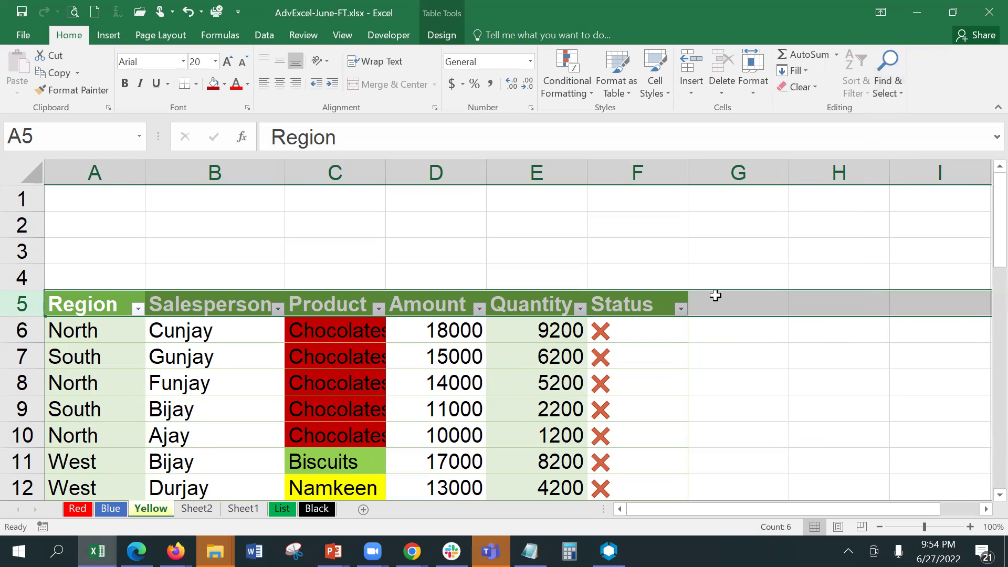
click(603, 303)
click(856, 87)
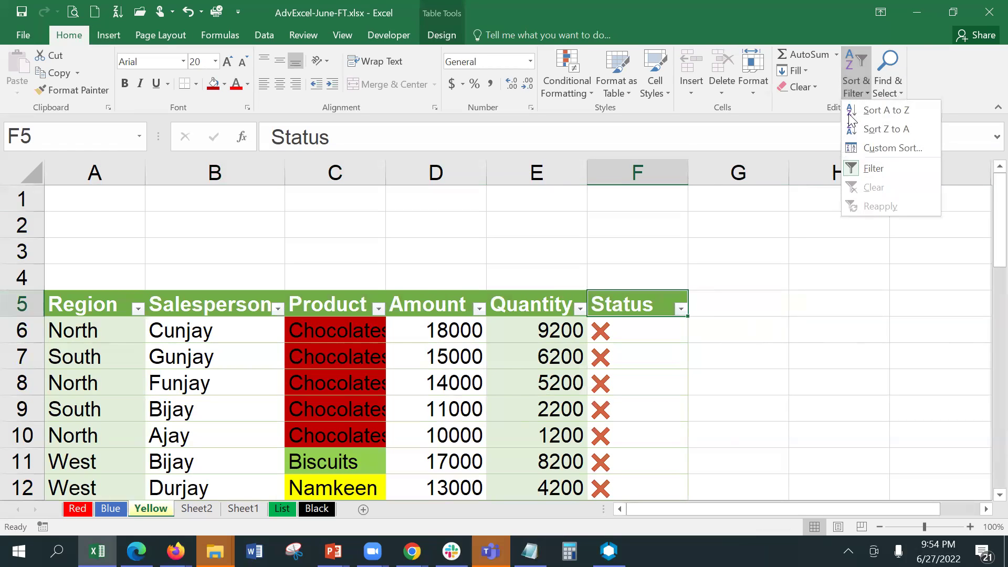
click(874, 167)
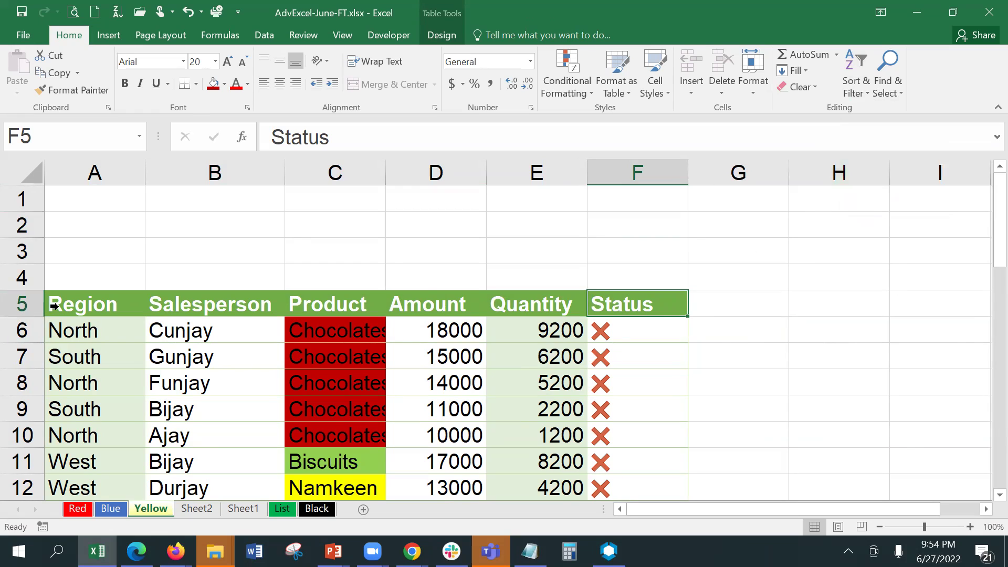
Copy the header row 5 labels into row 1 starting at A1.
click(24, 298)
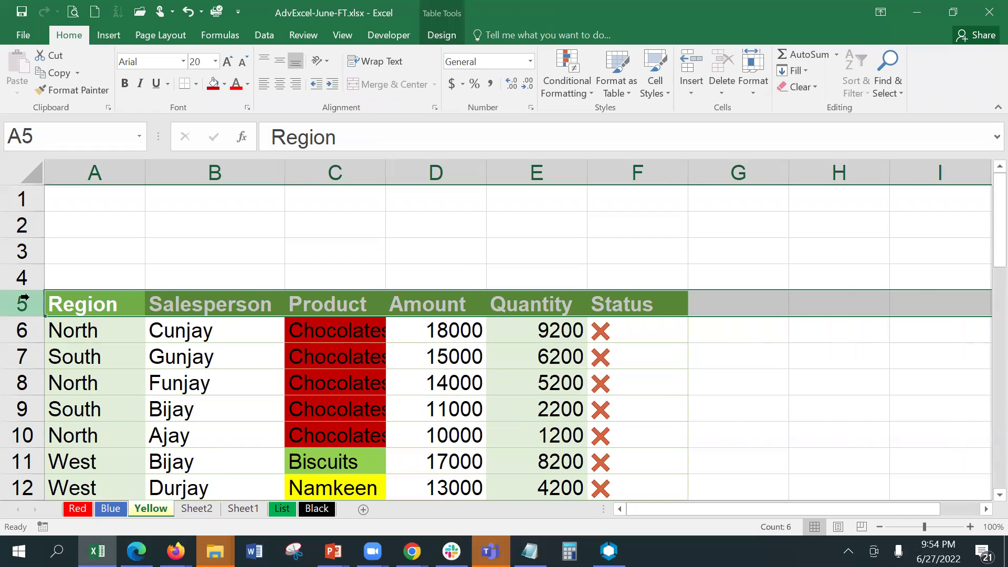
key(ctrl+c)
click(52, 194)
key(ctrl+v)
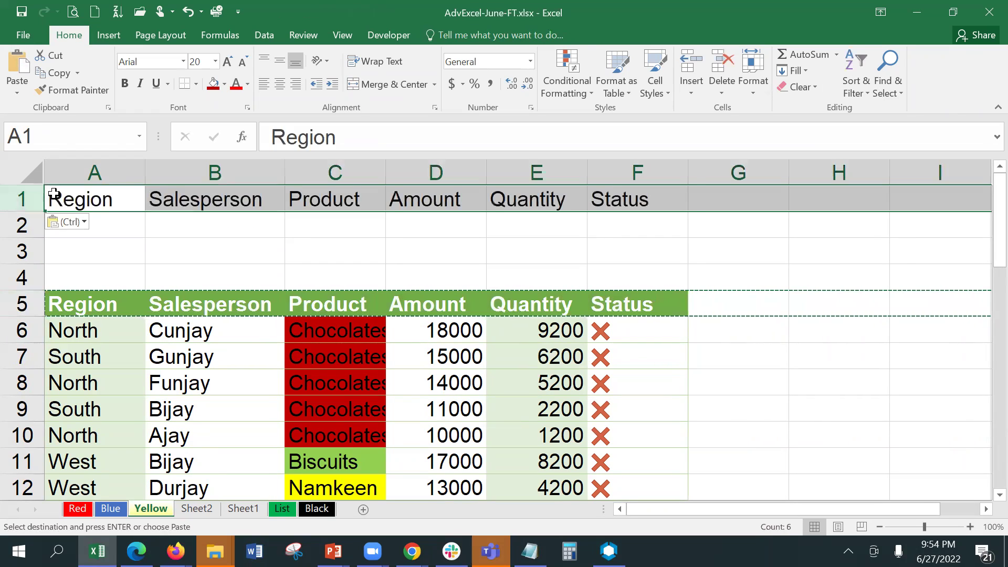
Enter Chocolates in C2 under the Product header as the criterion.
click(413, 229)
click(375, 227)
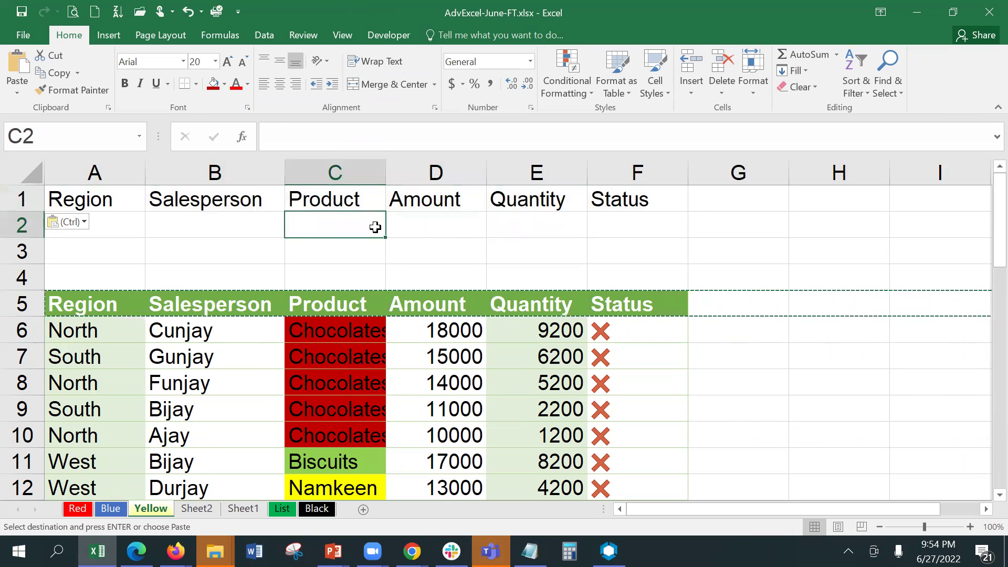
key(Escape)
text(Co)
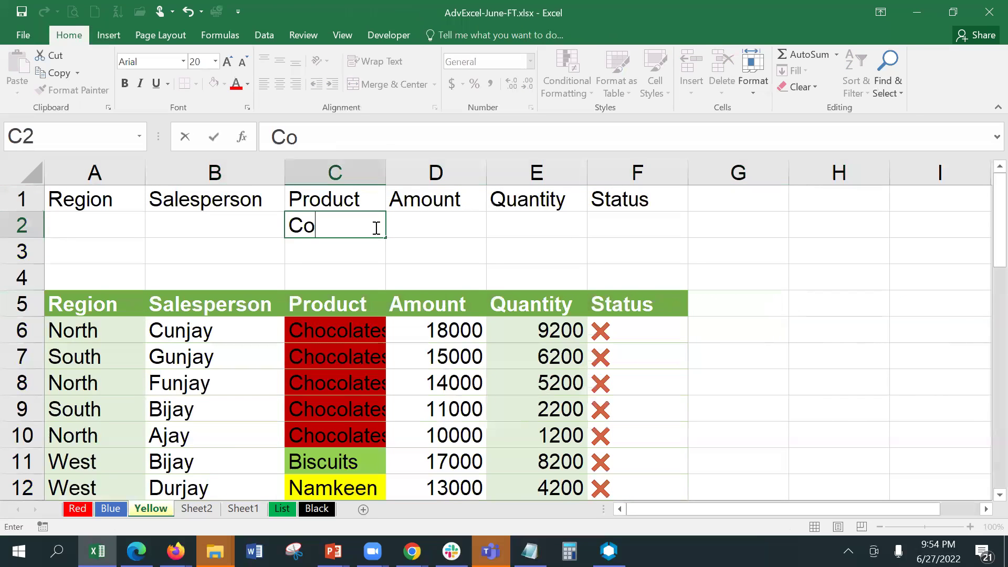
key(BackSpace)
text(hocolates)
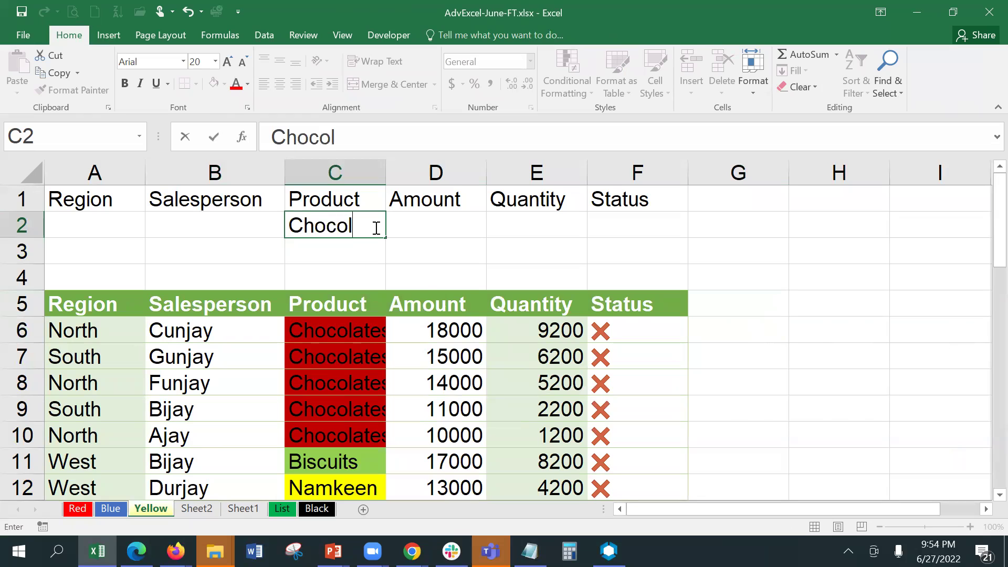
key(Tab)
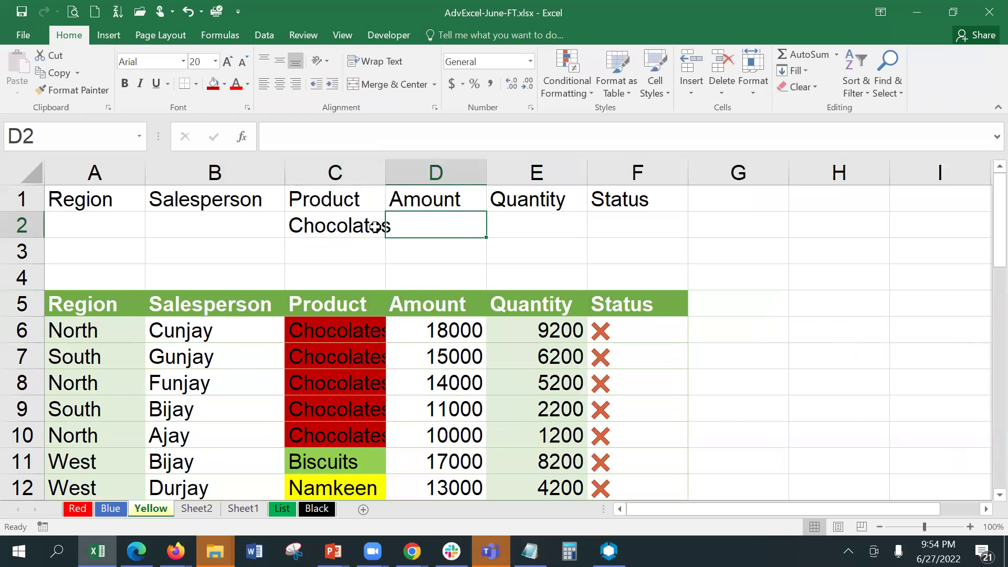
Select the sales table and set up Advanced Filter to copy results elsewhere, list range A5:F39.
click(244, 312)
key(ctrl+a)
scroll(244, 313, down, 14)
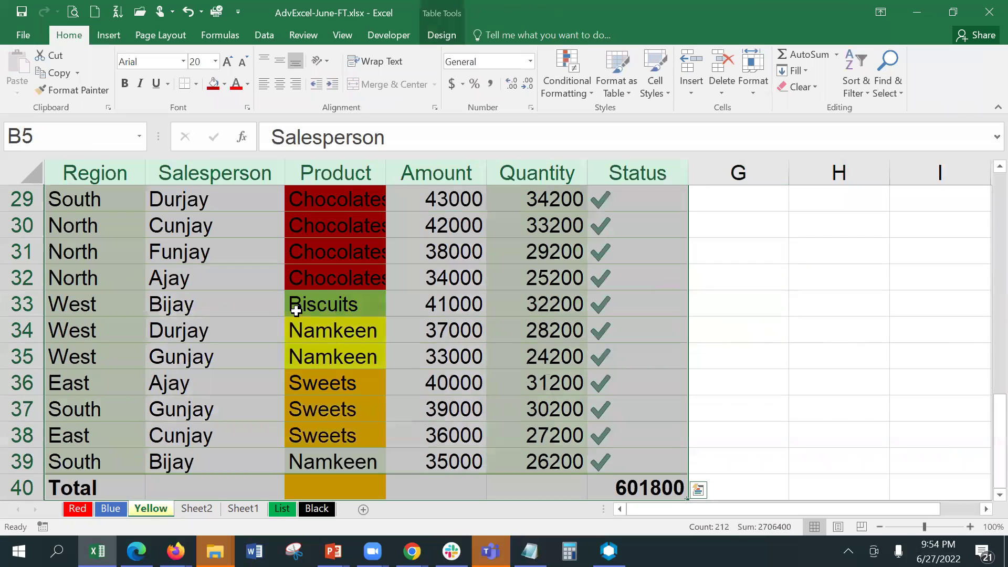
scroll(296, 310, up, 3)
scroll(296, 310, up, 7)
scroll(297, 307, up, 4)
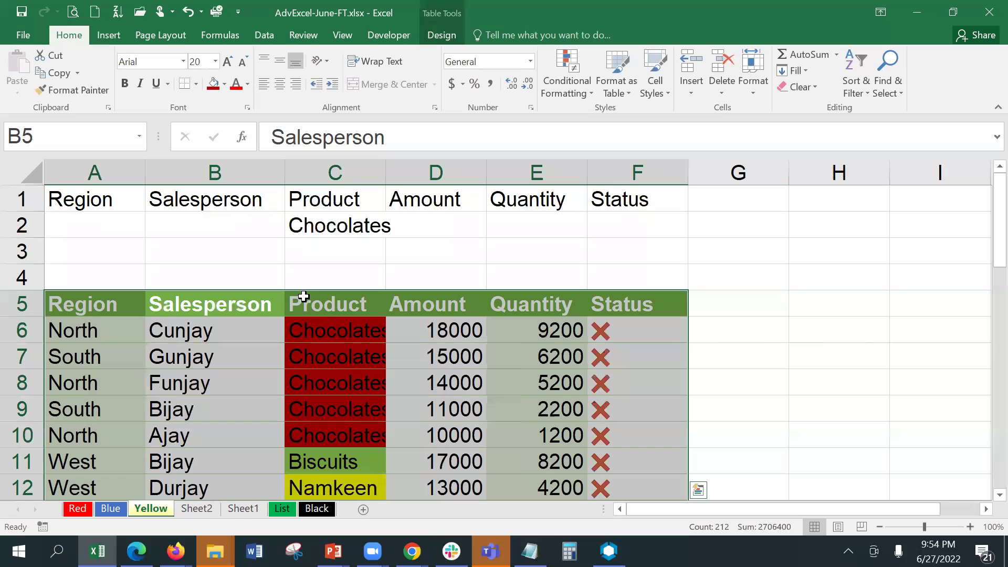
click(265, 33)
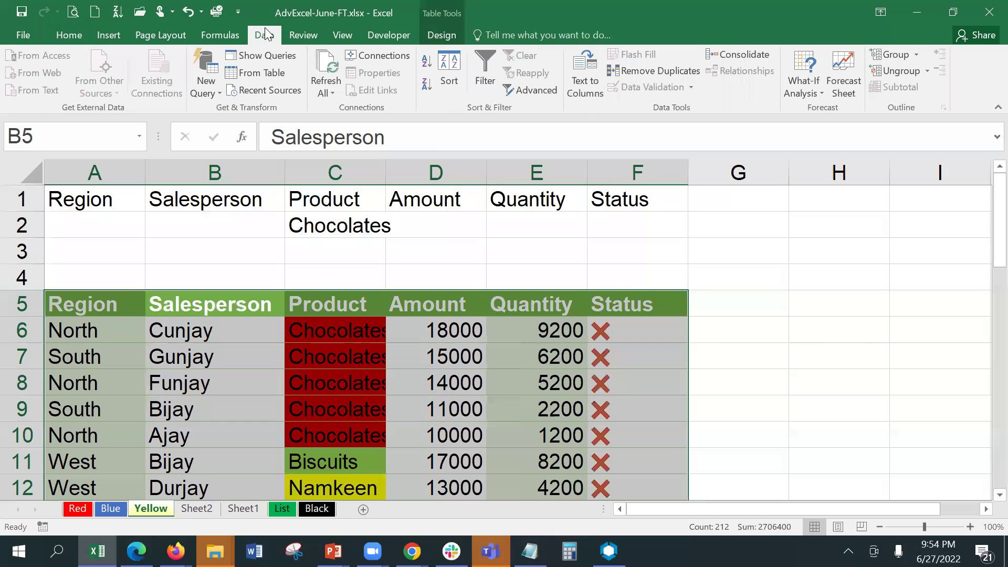
click(544, 94)
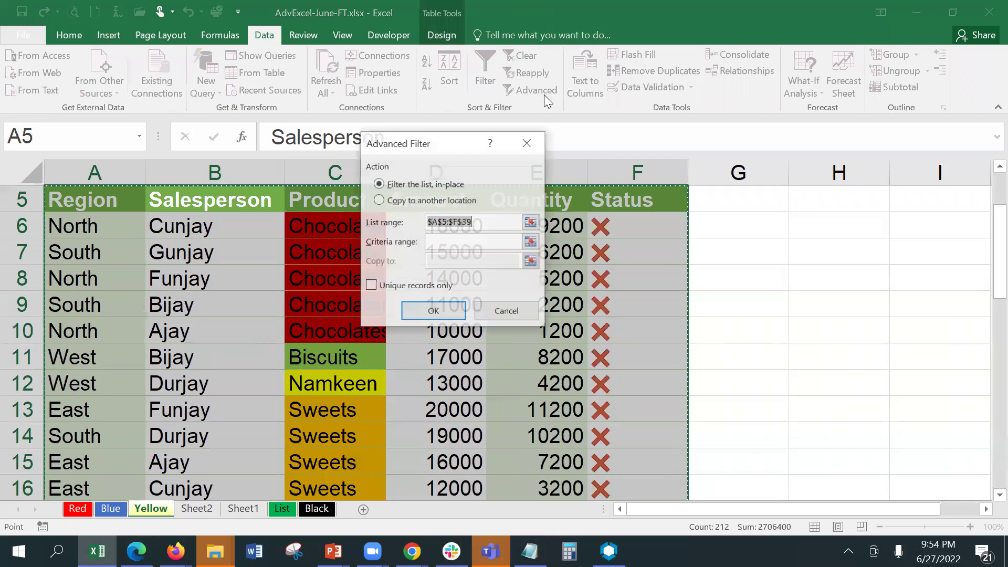
click(416, 201)
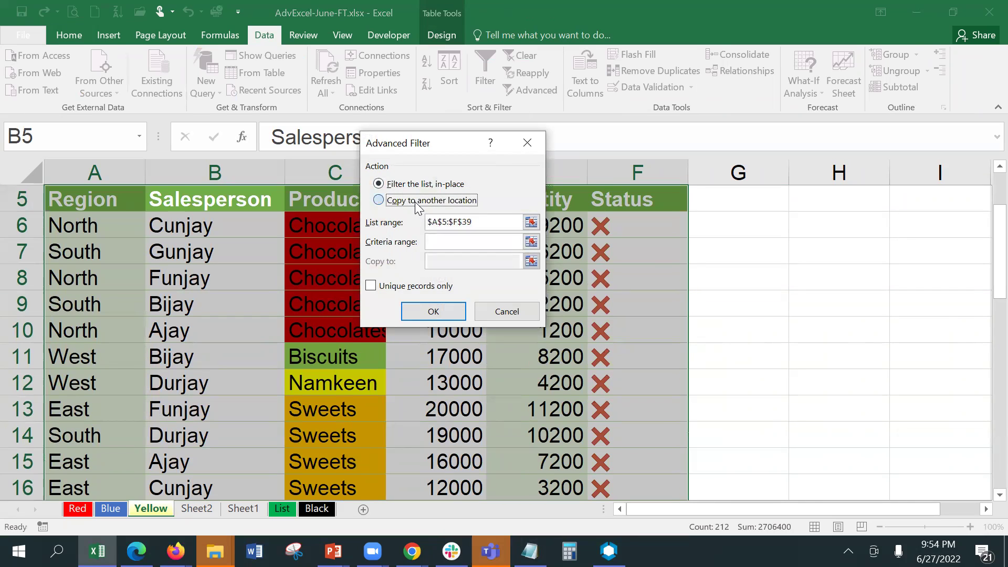
click(492, 222)
Set criteria range A1:F2 and destination H5, then run the filter.
click(502, 242)
drag(985, 299, 983, 262)
drag(108, 193, 665, 219)
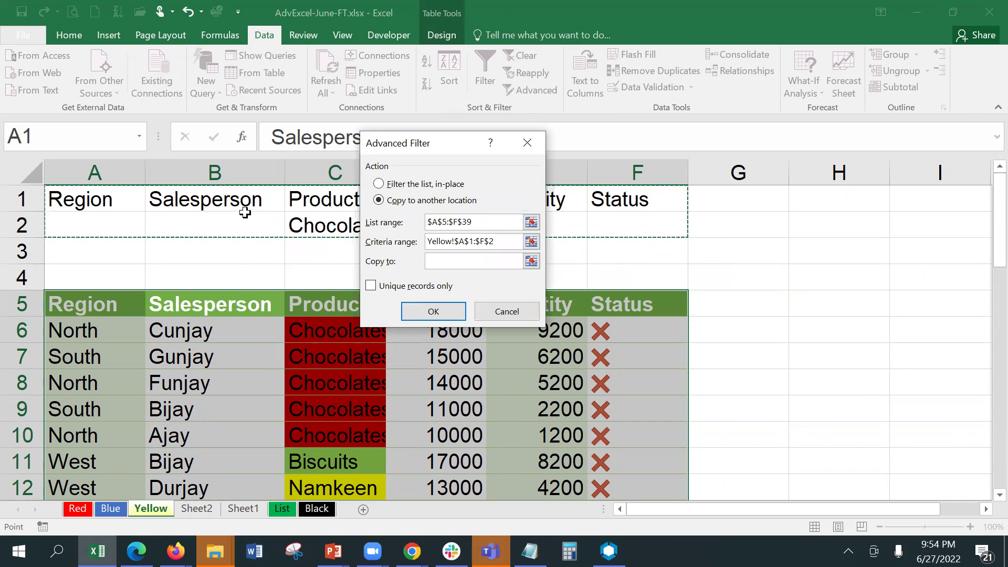
click(432, 258)
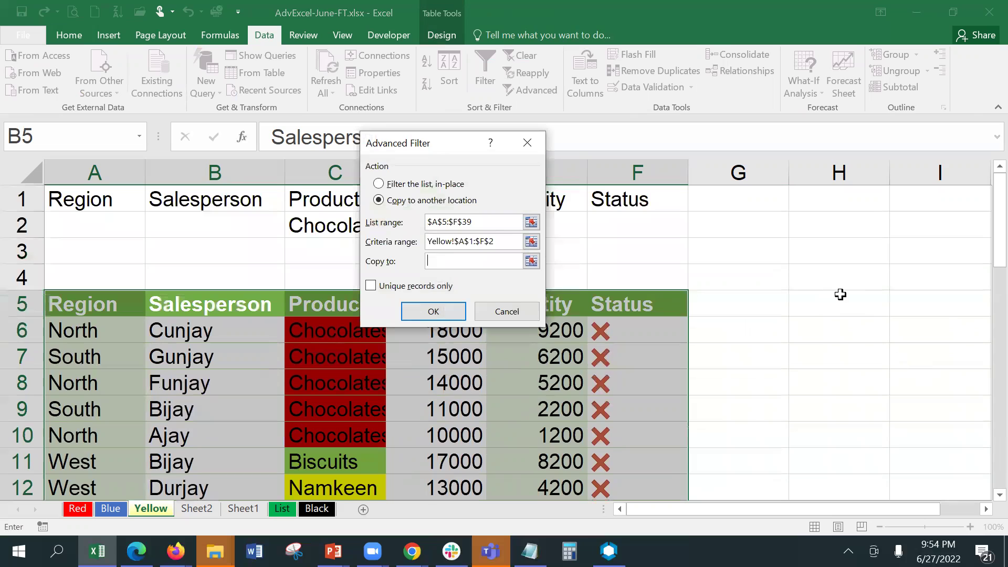
click(873, 307)
click(438, 310)
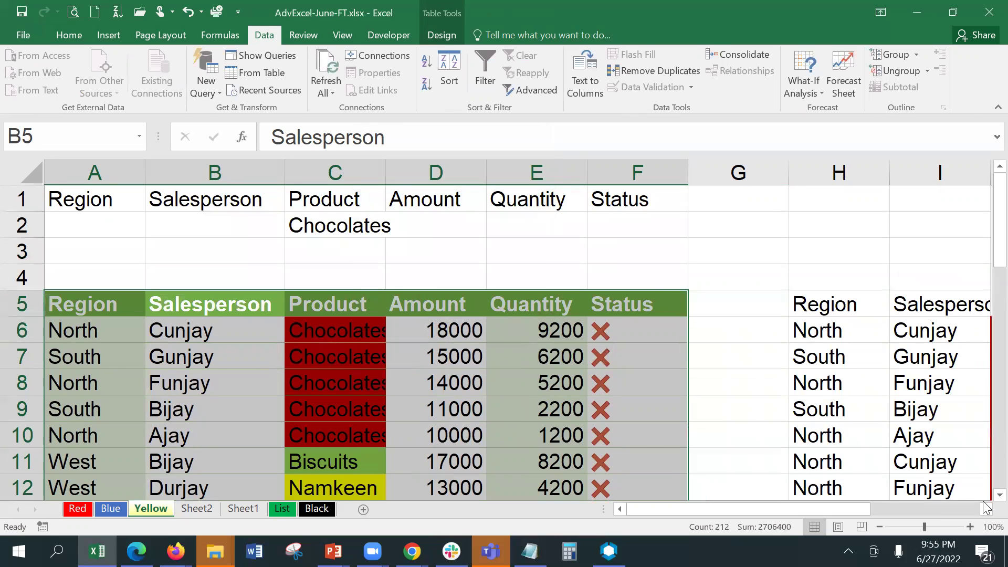
Review the extracted Chocolates rows in H–M, then autofit column C to fit Chocolates.
click(984, 509)
click(985, 509)
click(984, 509)
click(984, 509)
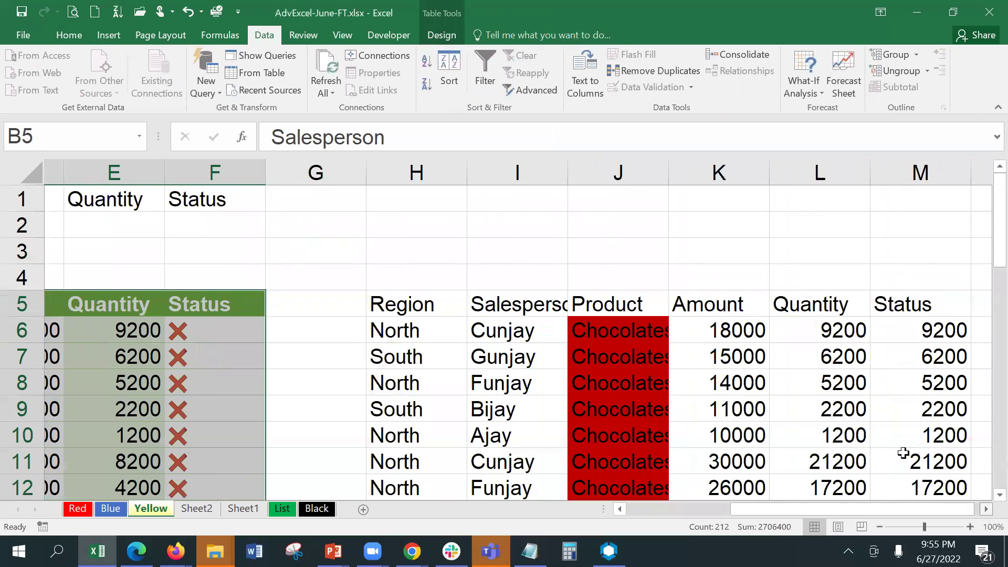
scroll(744, 351, down, 1)
scroll(745, 351, down, 1)
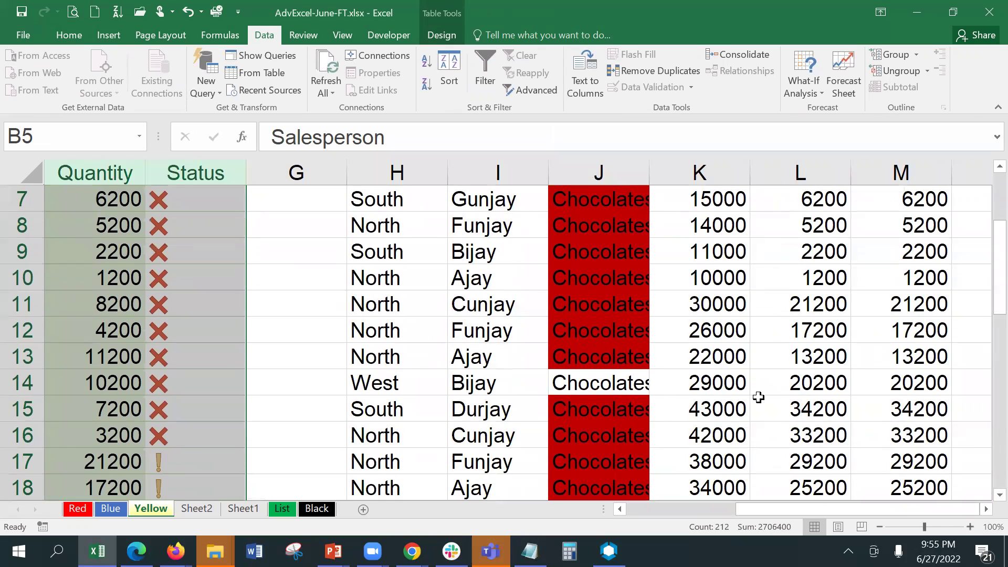
scroll(740, 342, down, 2)
scroll(740, 341, up, 4)
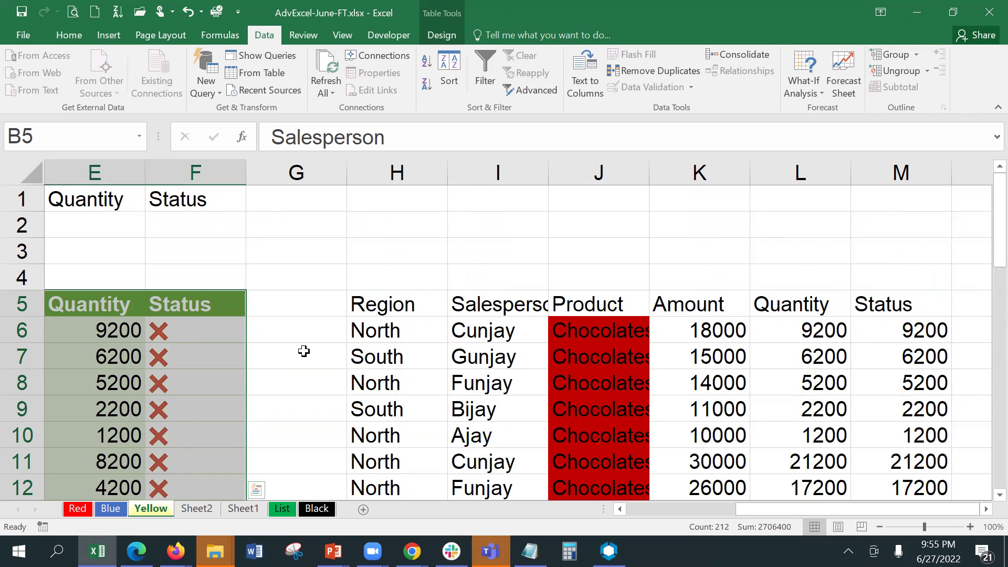
key(ctrl+Left)
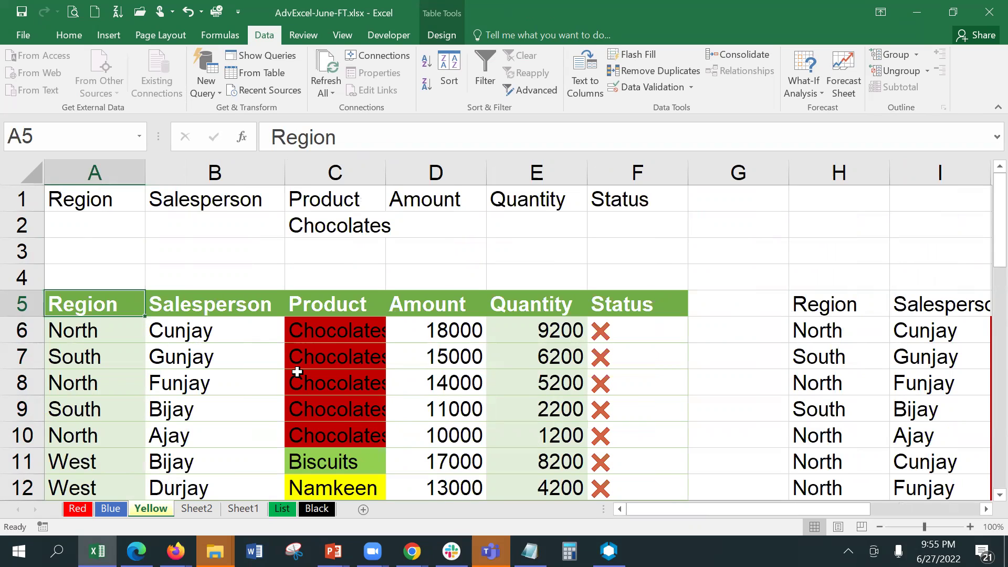
click(832, 326)
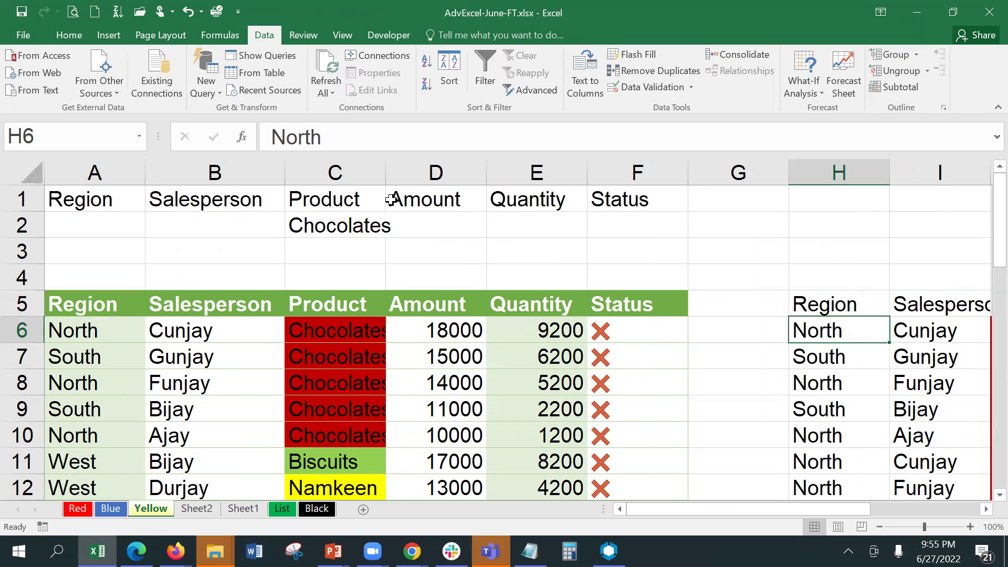
double_click(383, 169)
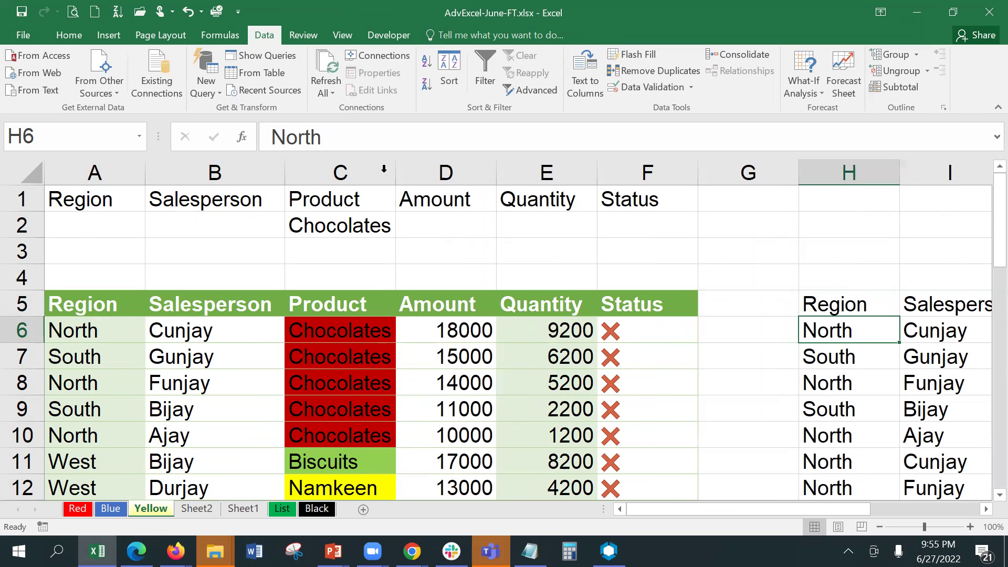
Enter North in A2 as the Region criterion.
click(107, 231)
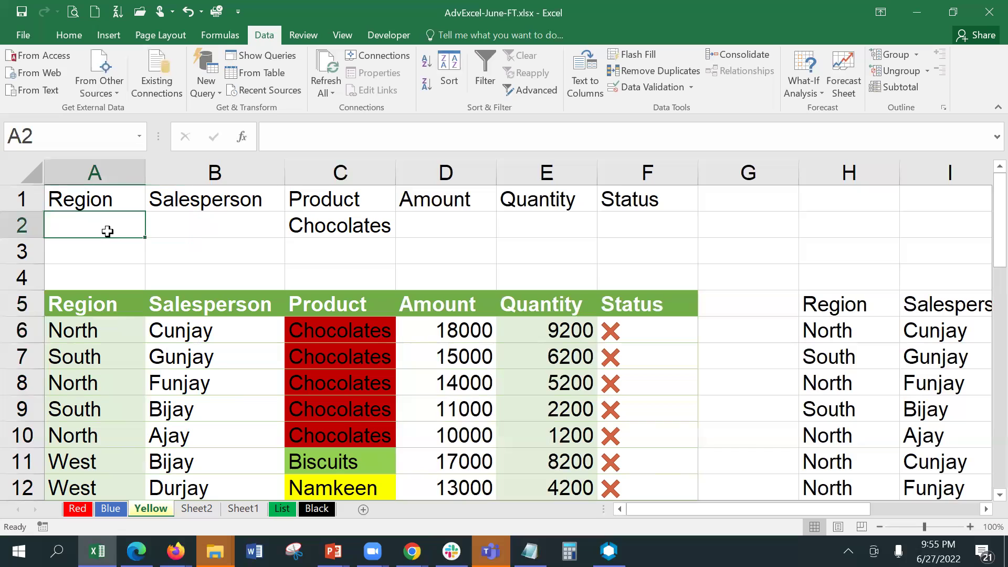
text(North)
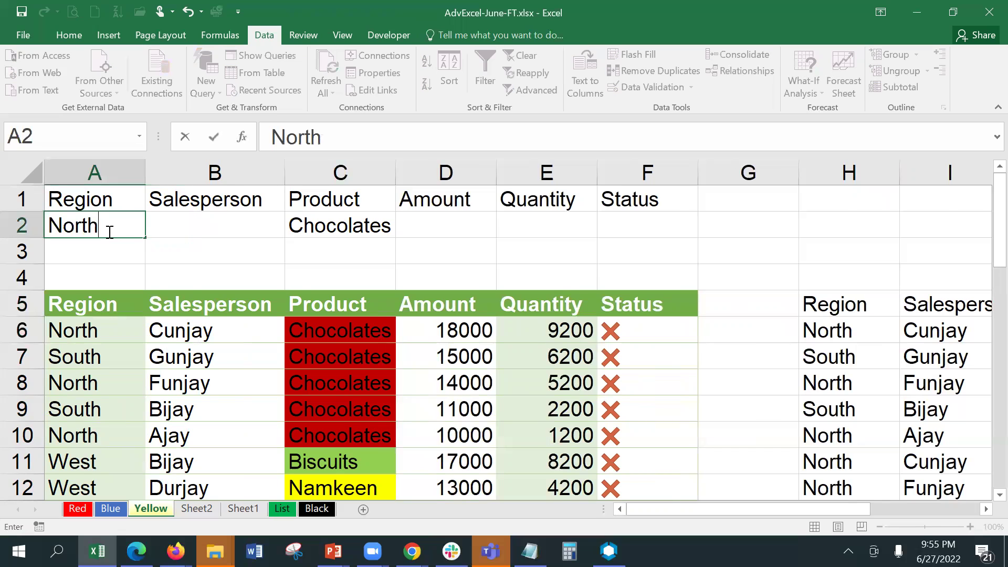
key(Return)
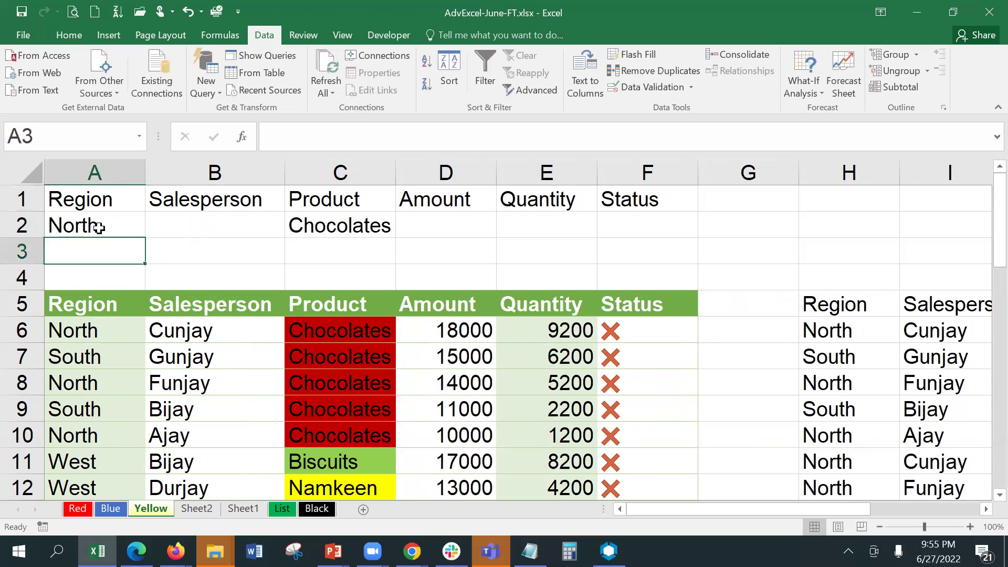
Select the sales table and set Advanced Filter to copy results elsewhere with criteria A1:F2.
click(113, 324)
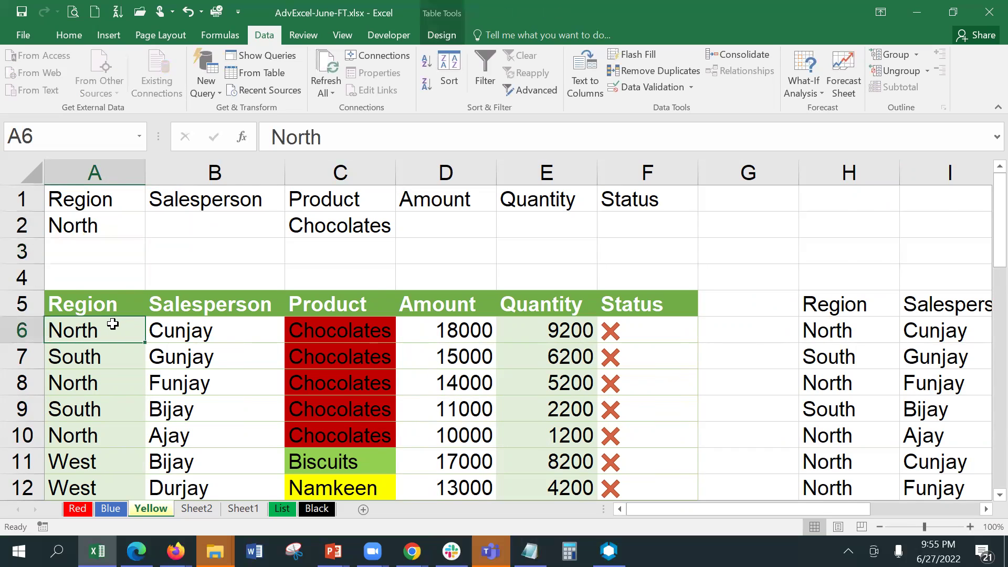
key(ctrl+shift+Down)
key(ctrl+shift+Right)
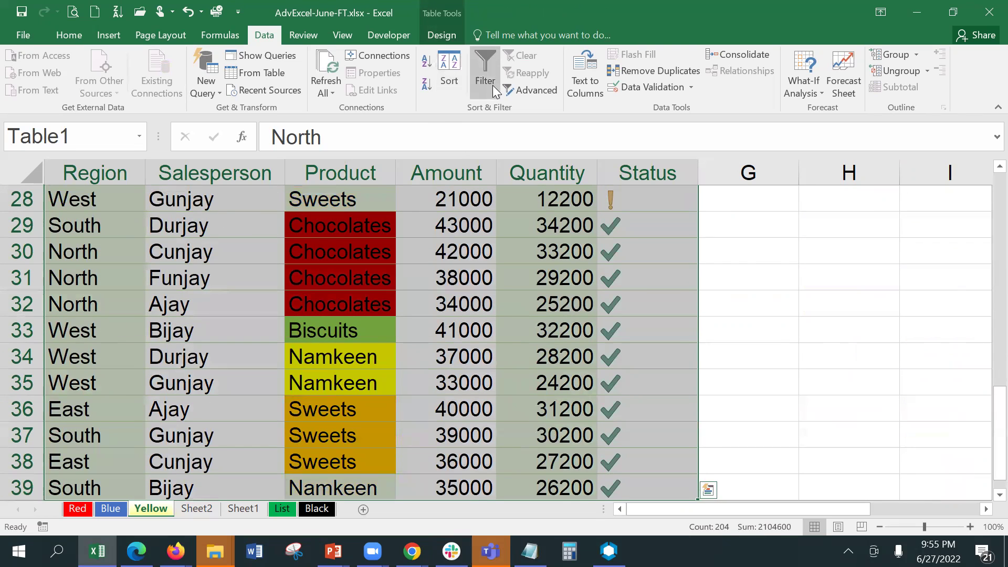
click(532, 94)
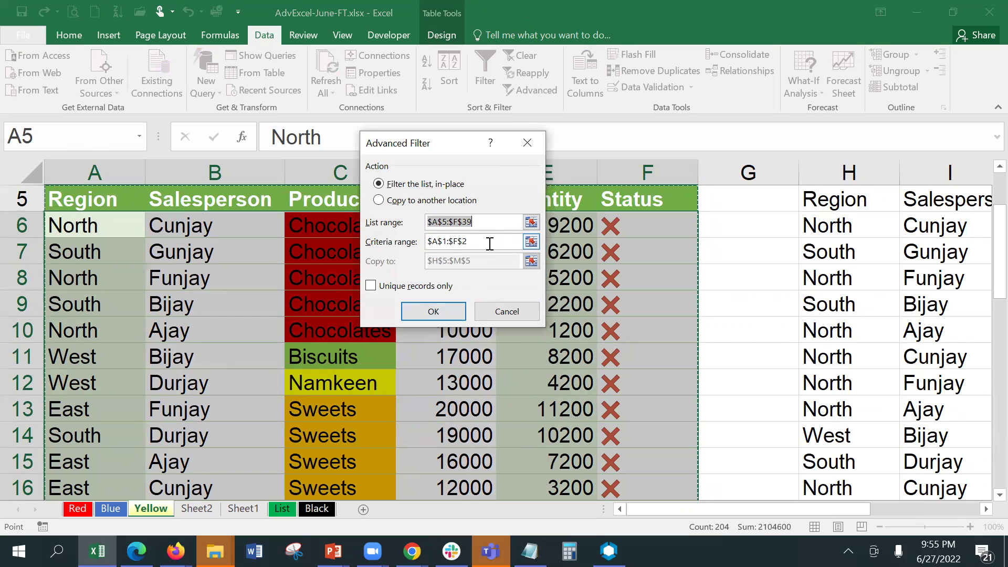
click(391, 204)
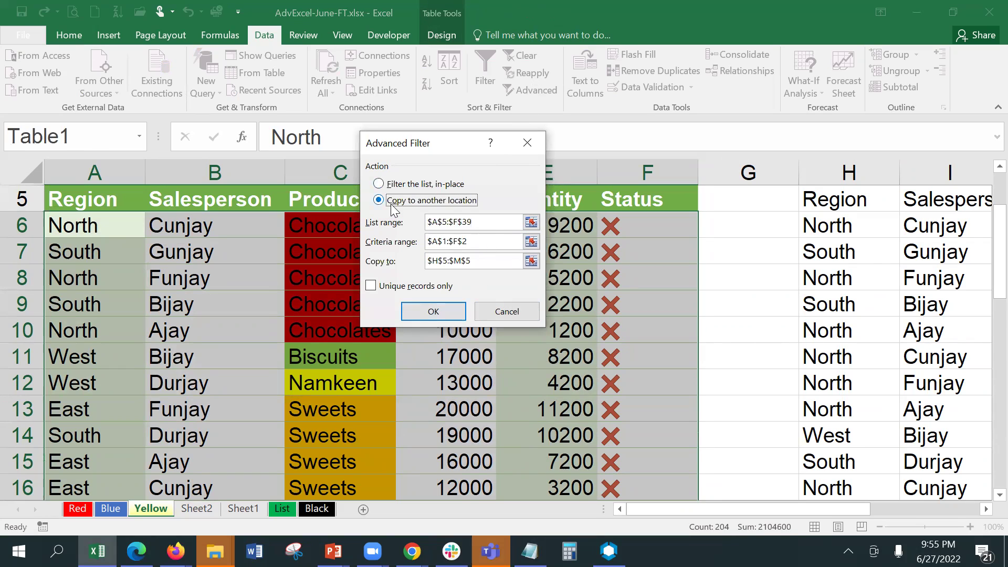
click(475, 243)
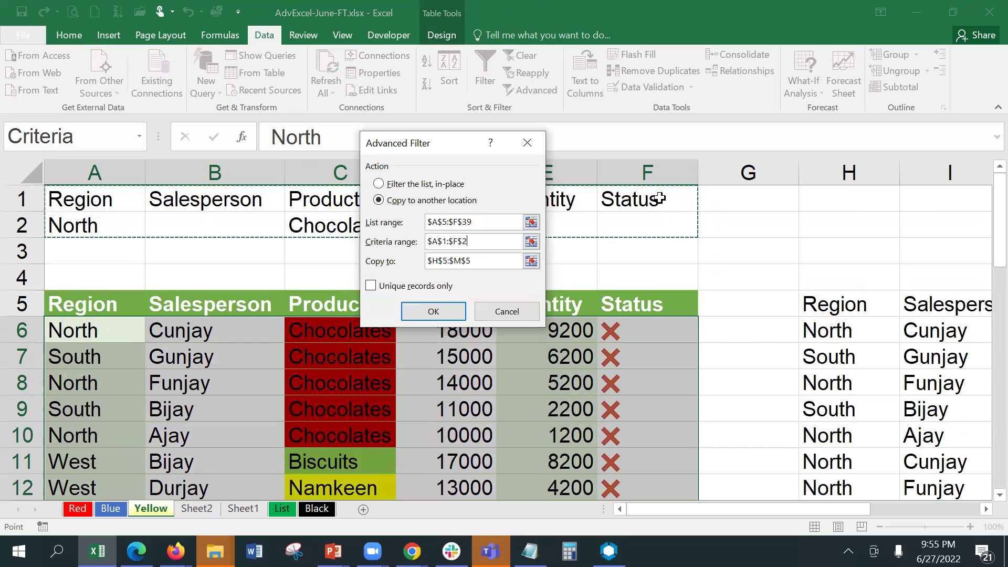
click(489, 259)
Correct the Copy to destination to H5 and run the filter.
key(Tab)
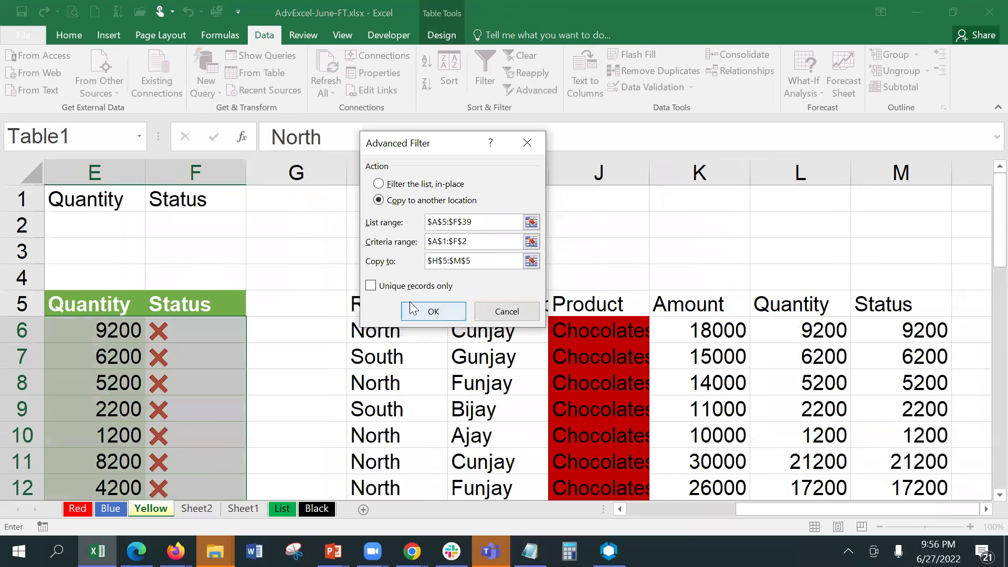
drag(431, 148, 433, 55)
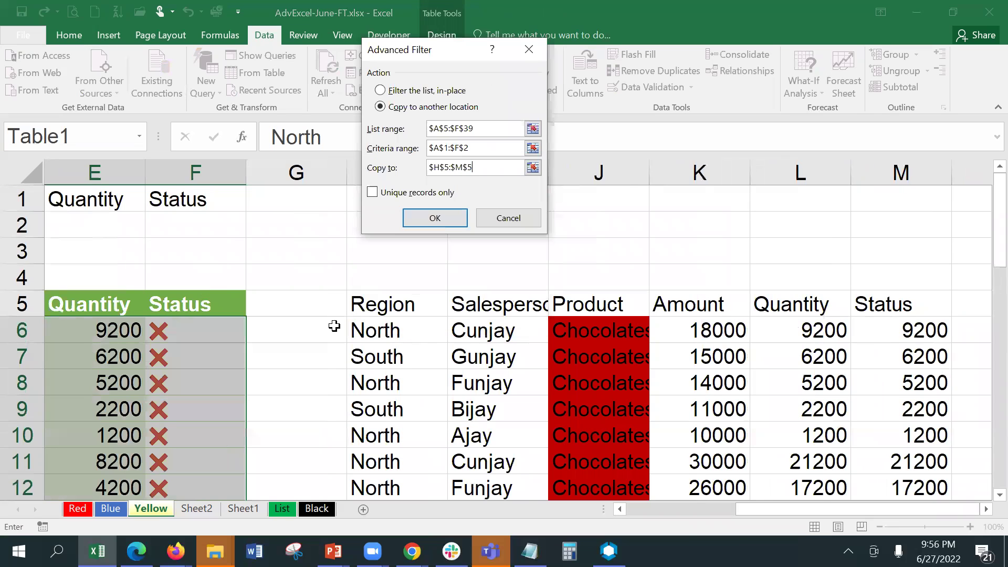
click(383, 307)
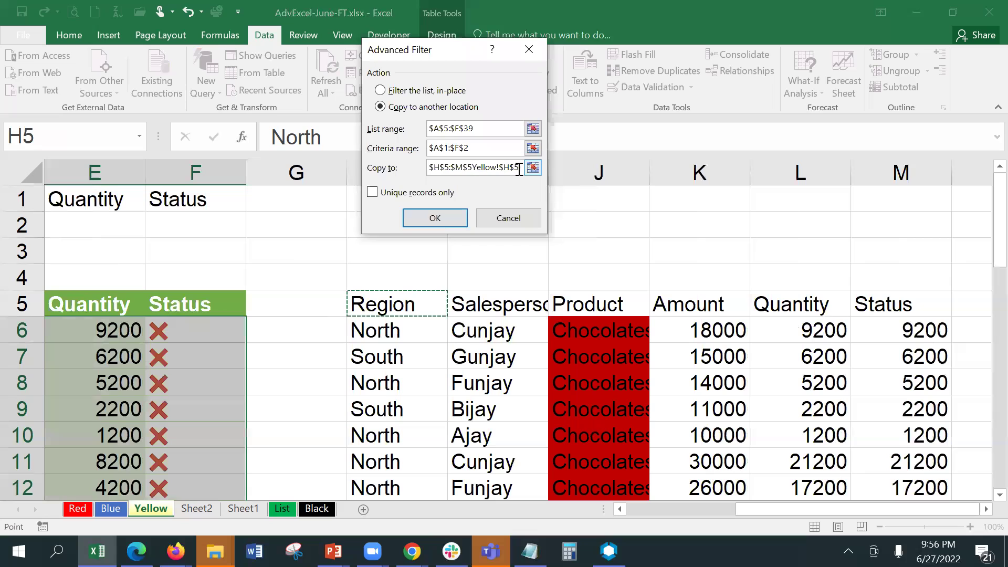
click(389, 169)
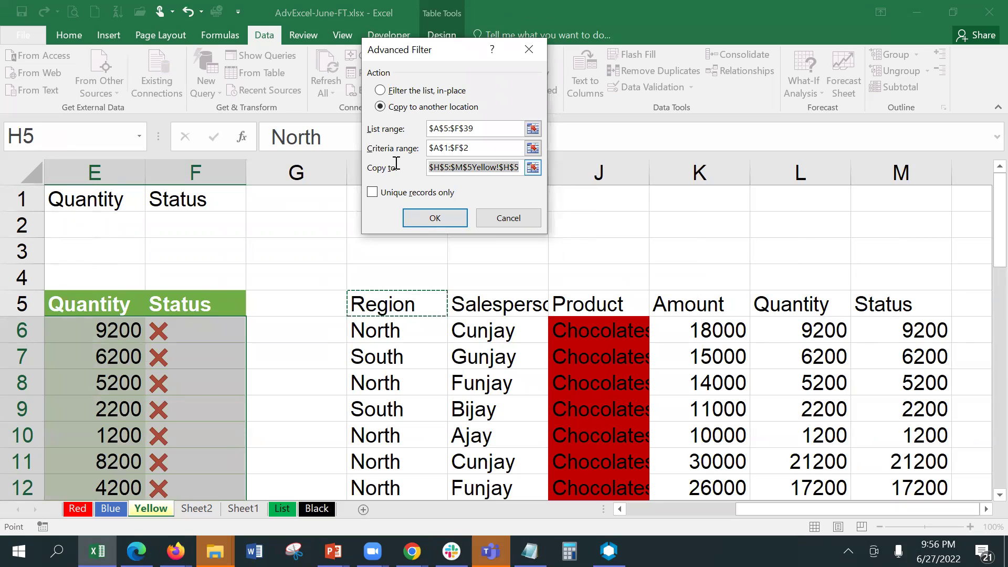
key(BackSpace)
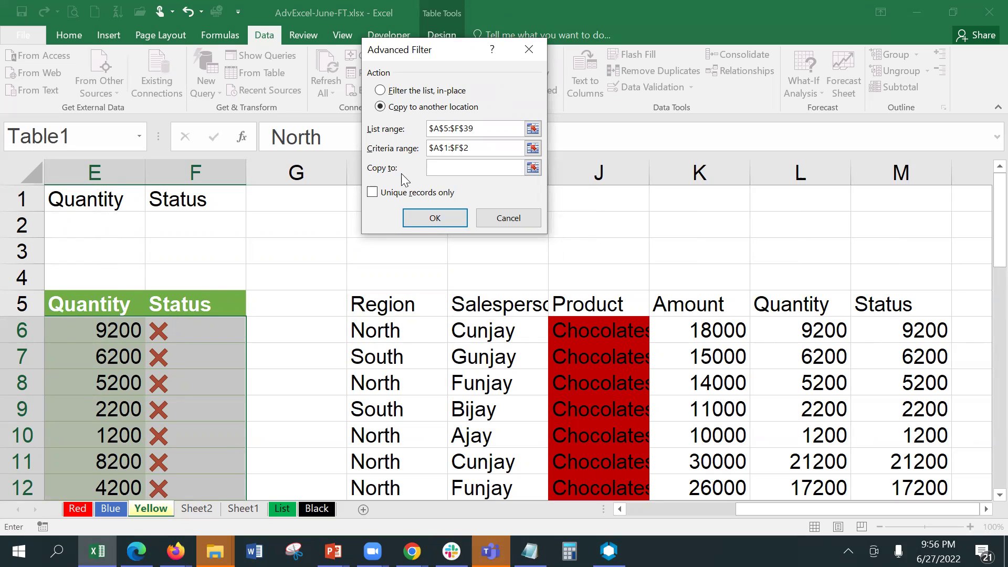
click(415, 314)
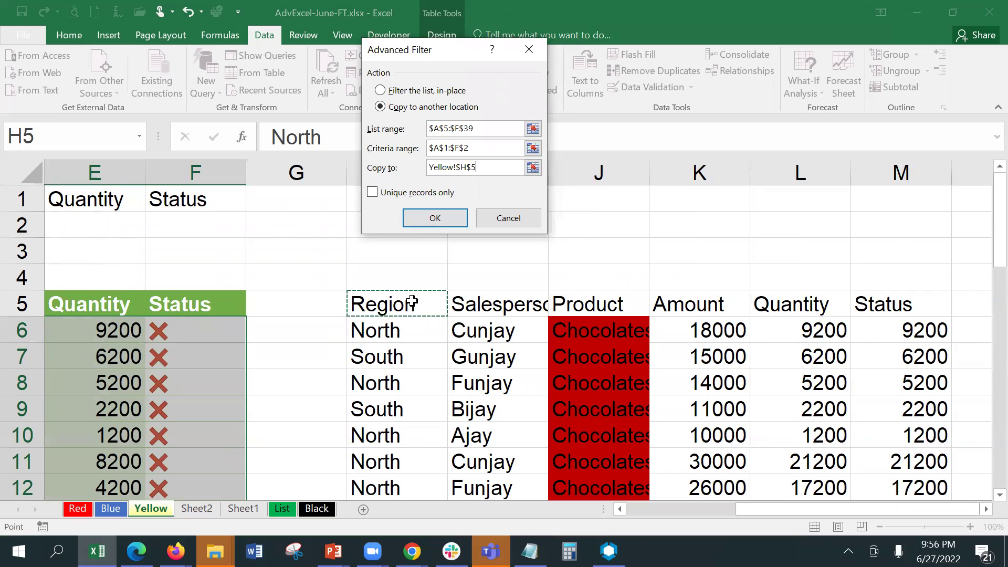
click(442, 218)
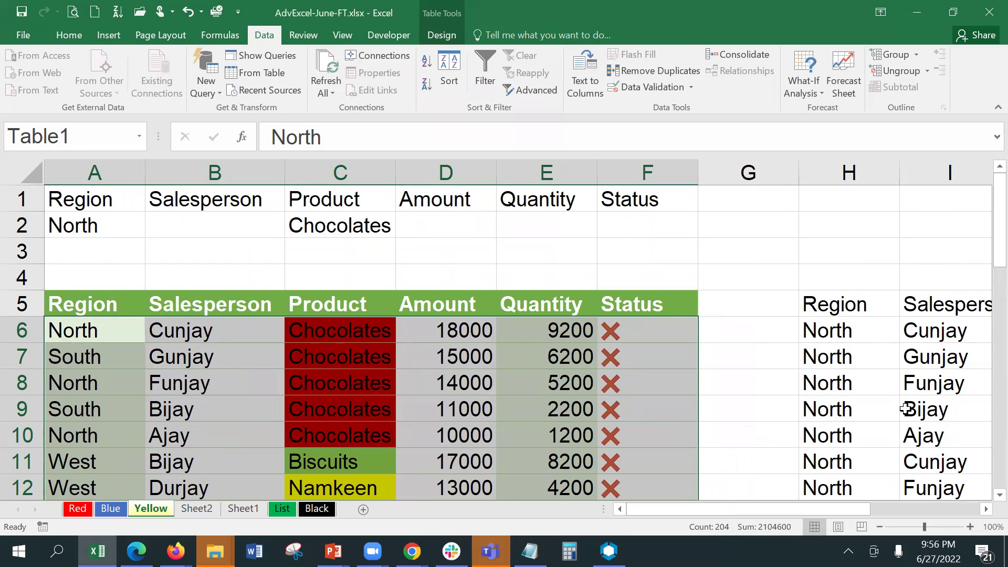
click(110, 232)
click(334, 227)
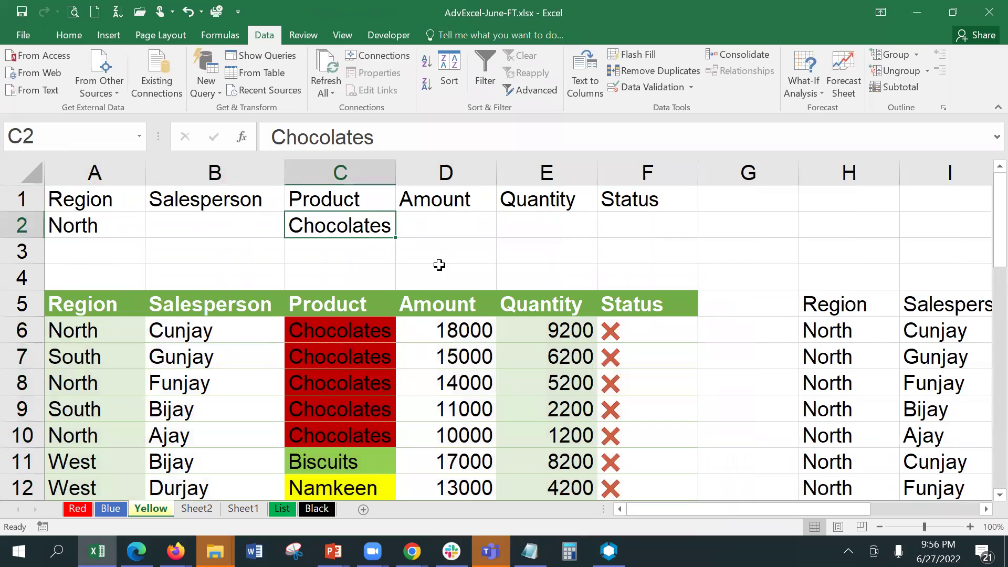
click(985, 509)
click(985, 509)
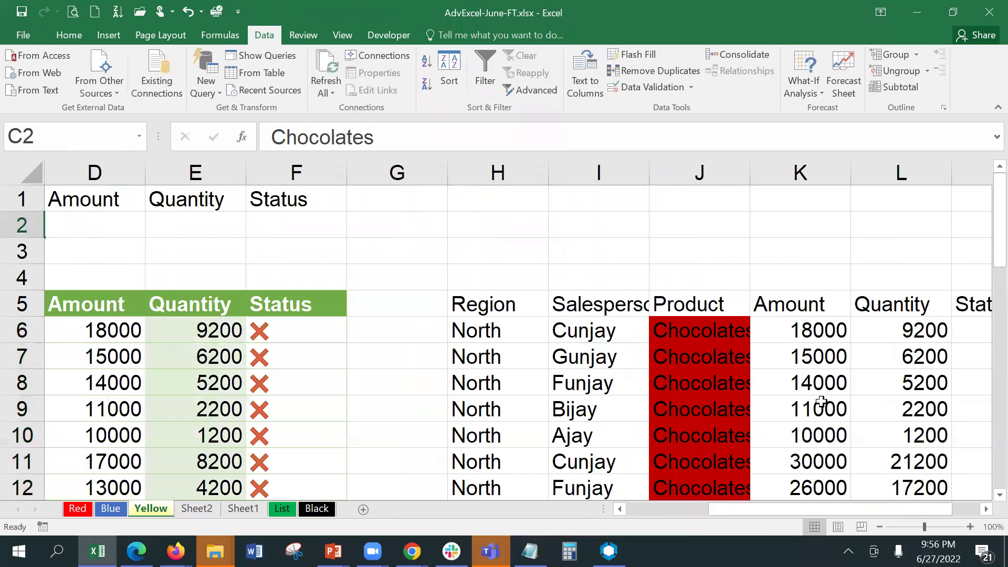
scroll(818, 397, down, 1)
scroll(818, 398, down, 3)
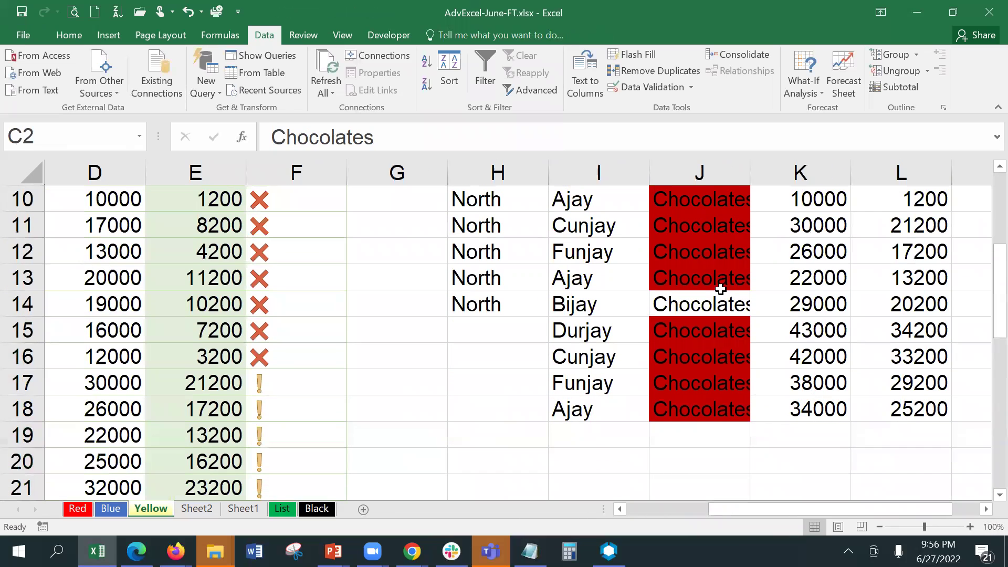
scroll(699, 368, up, 3)
click(698, 367)
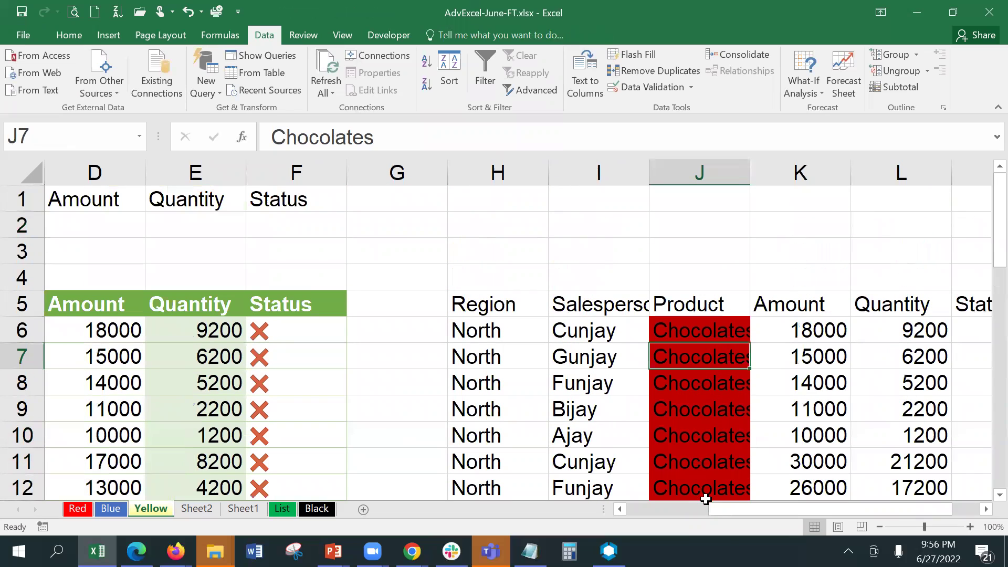
drag(711, 510, 641, 516)
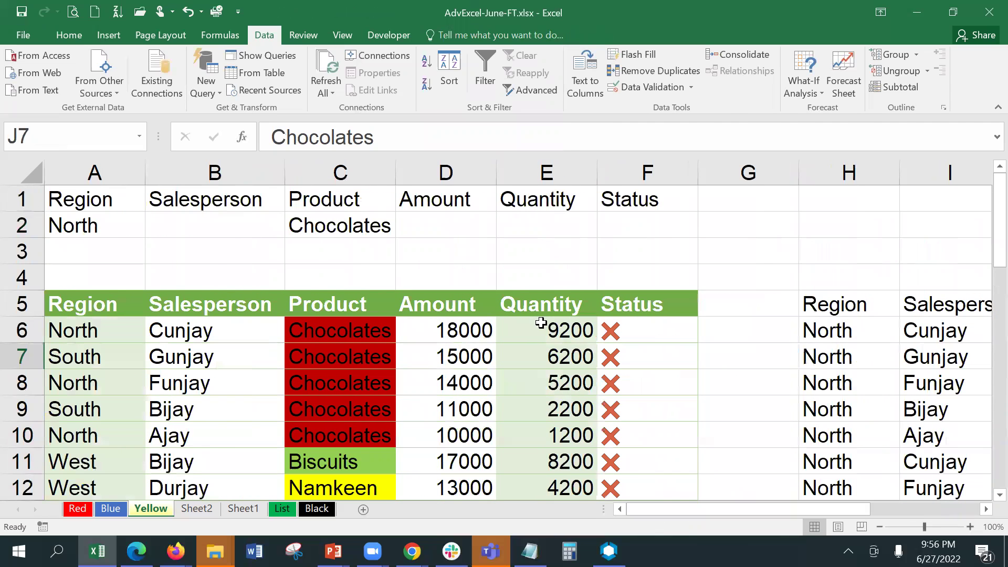
scroll(540, 322, down, 3)
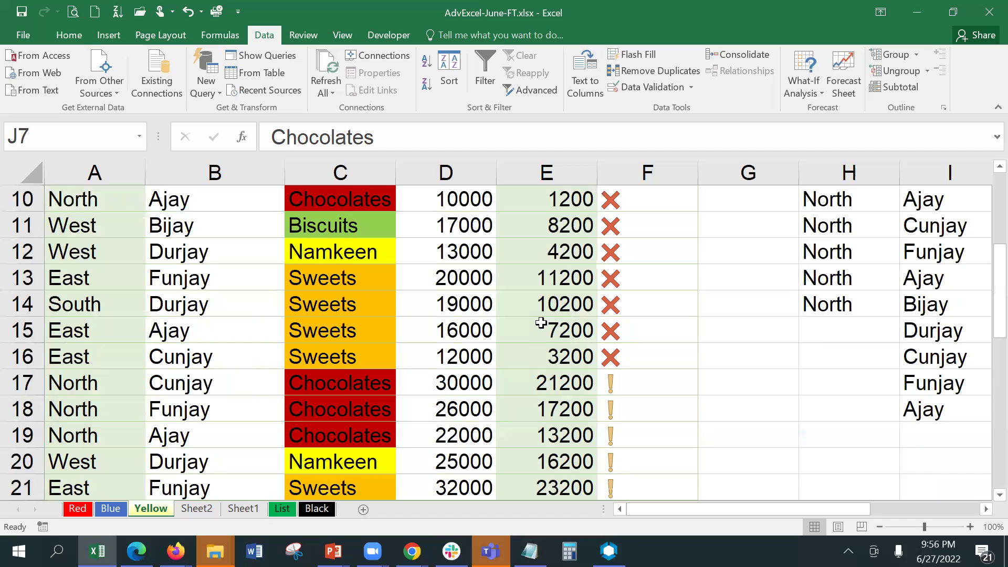
scroll(540, 323, up, 3)
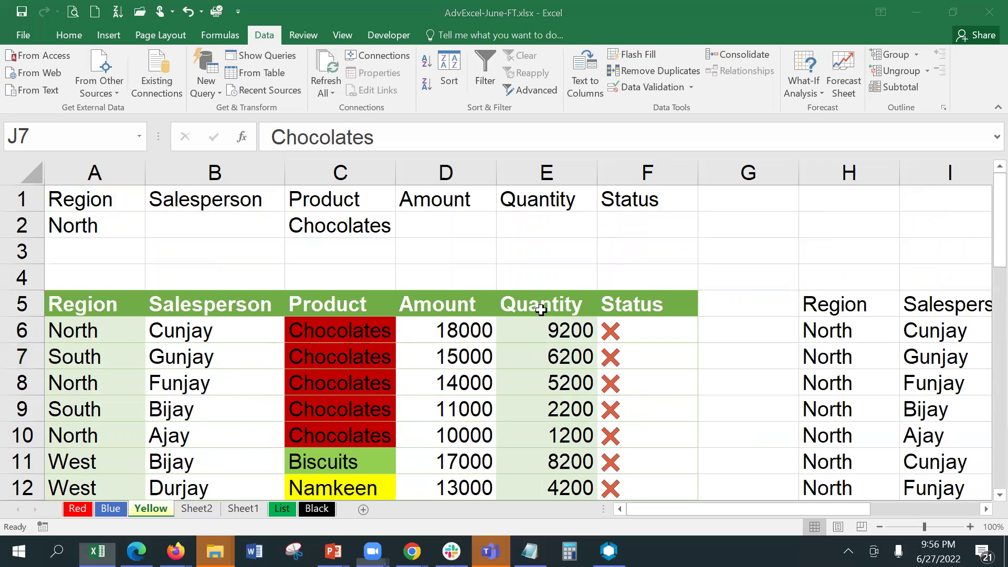
Enter >15000 in D2 as the Amount criterion.
click(458, 216)
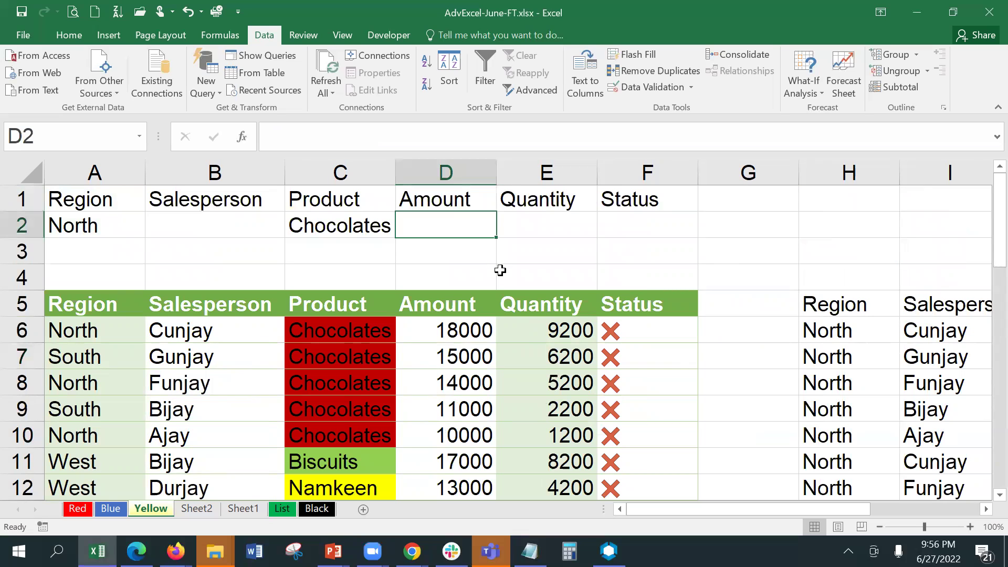
text(>1)
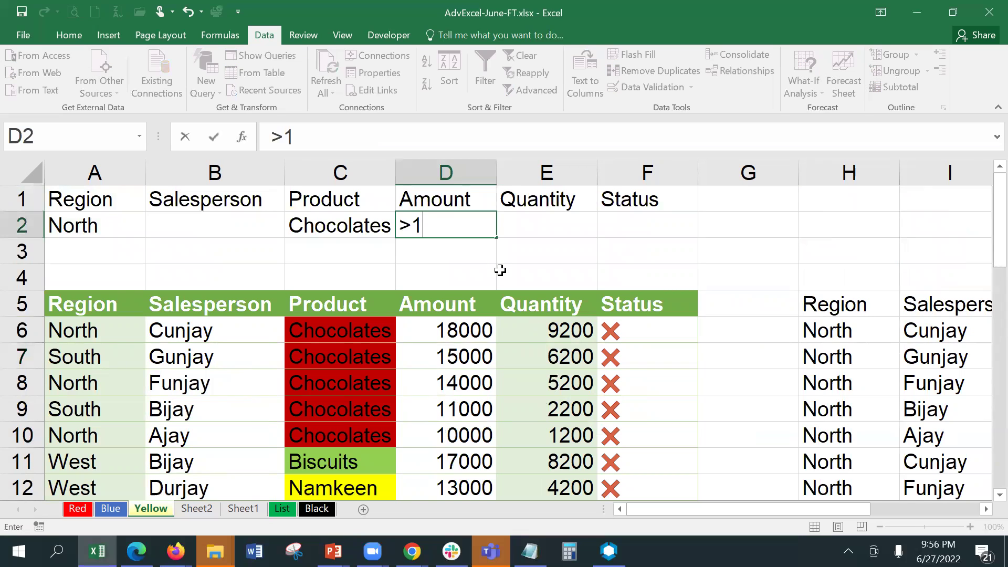
text(500)
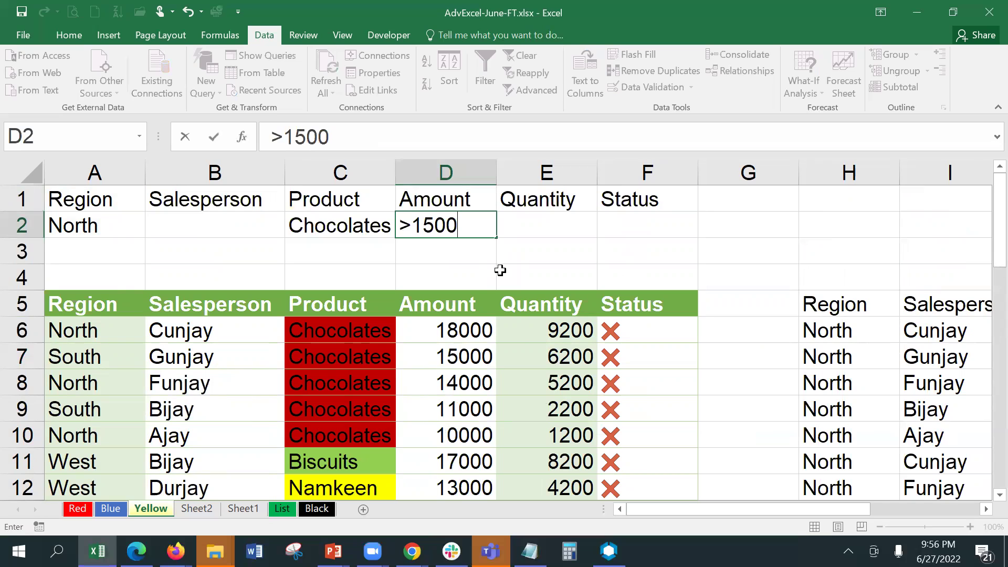
text(0)
key(Return)
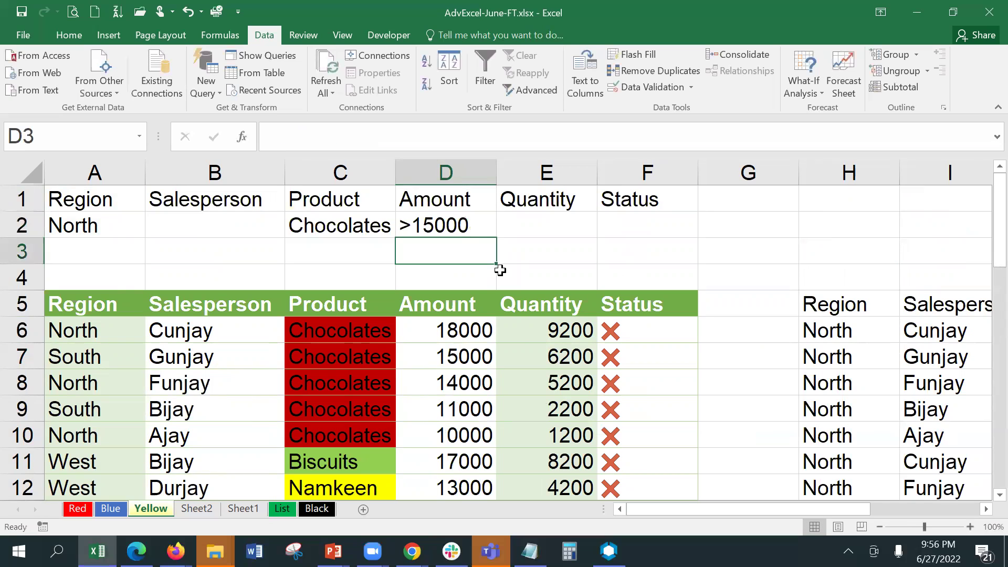
Rerun Advanced Filter copying matches to $H$5 and check the seven extracted North rows.
click(484, 326)
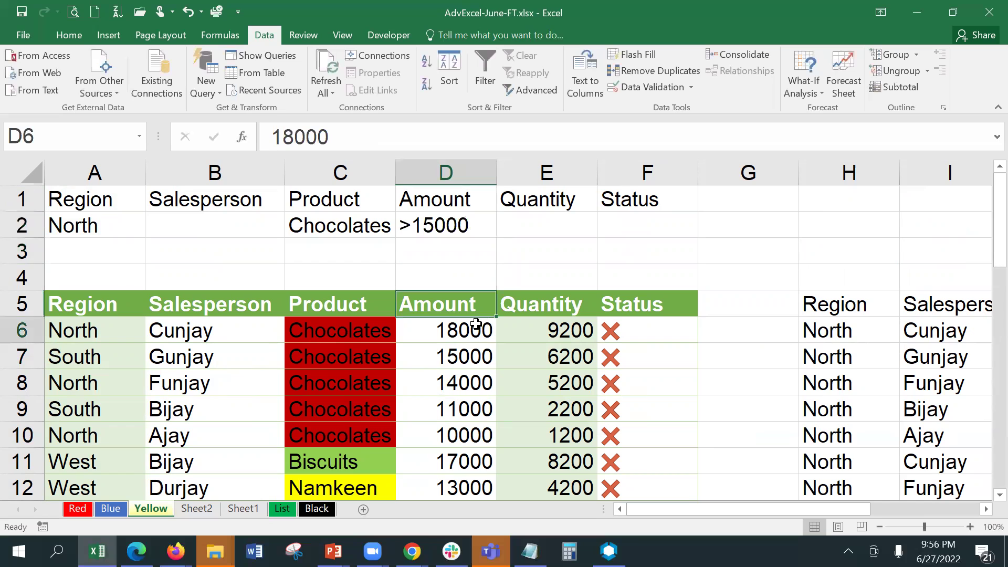
click(525, 90)
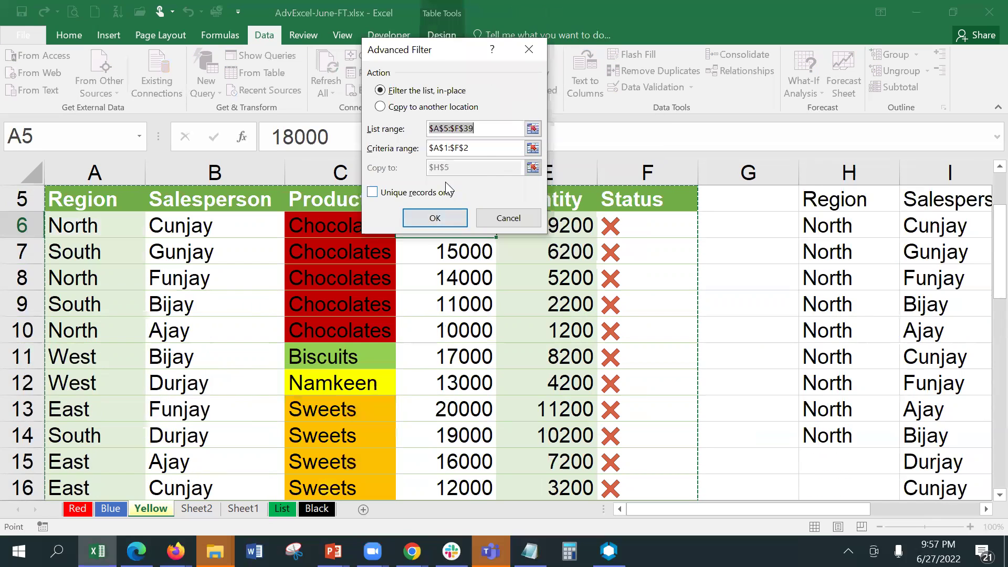
click(445, 107)
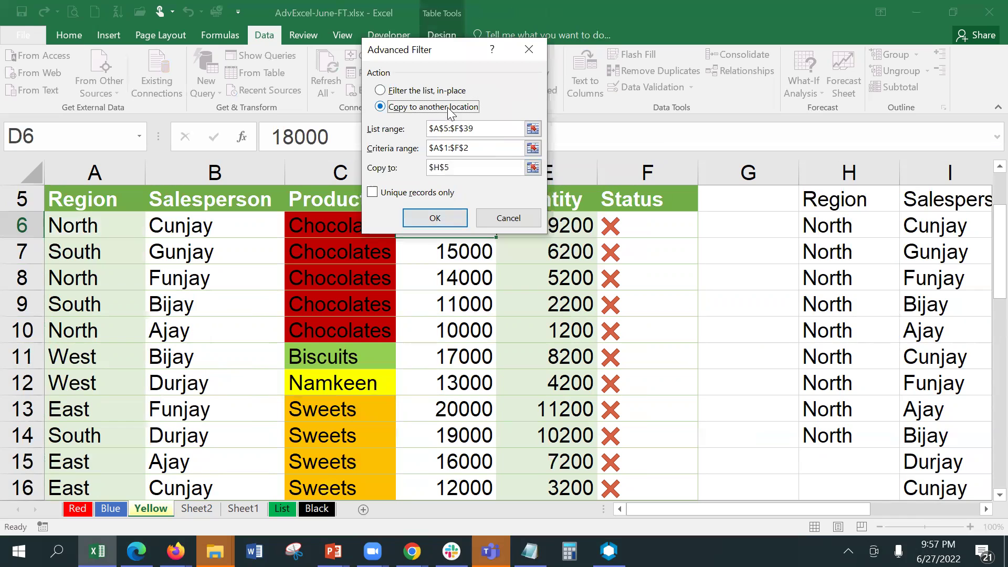
click(477, 171)
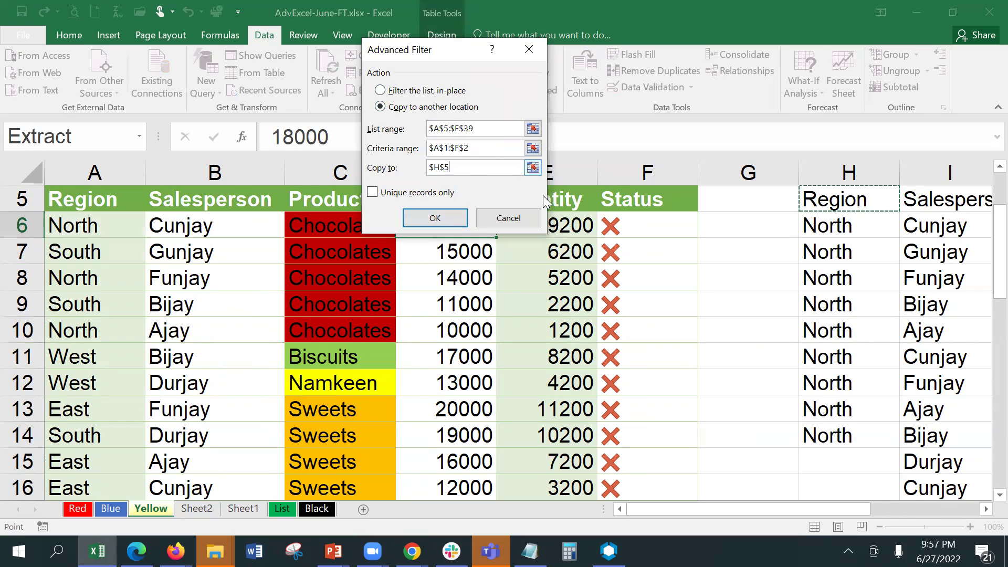
click(435, 218)
drag(789, 505, 949, 528)
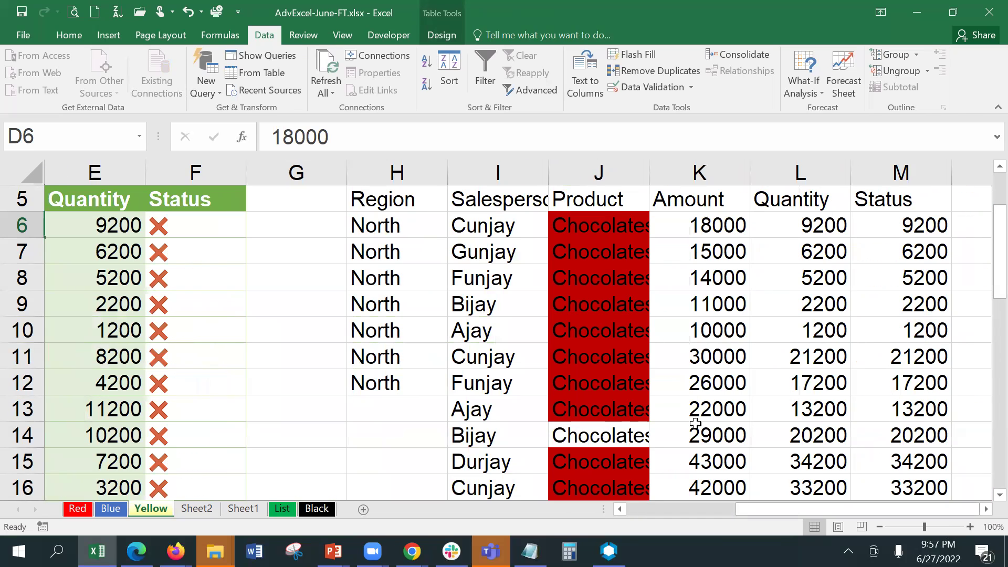
scroll(509, 317, up, 2)
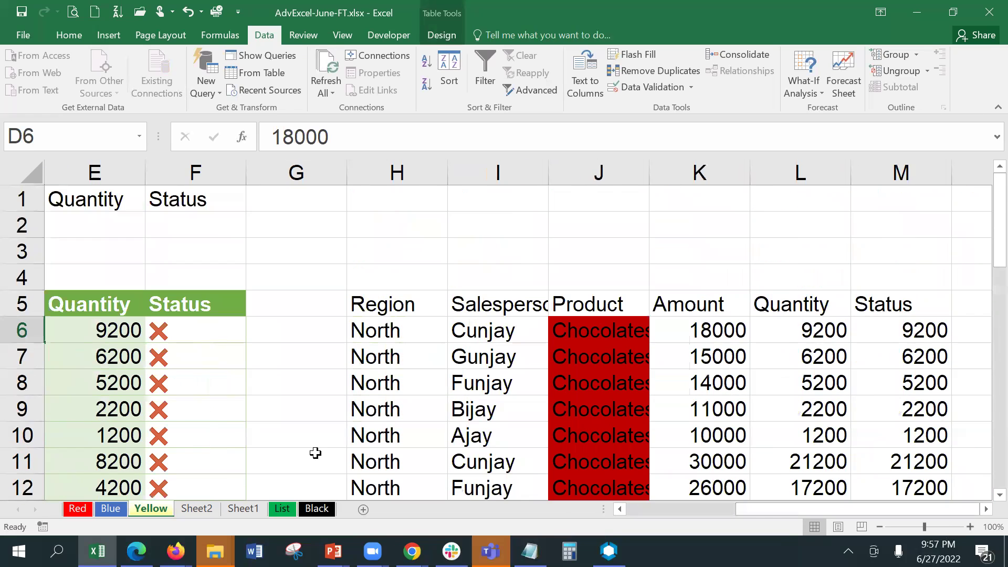
drag(759, 507, 619, 488)
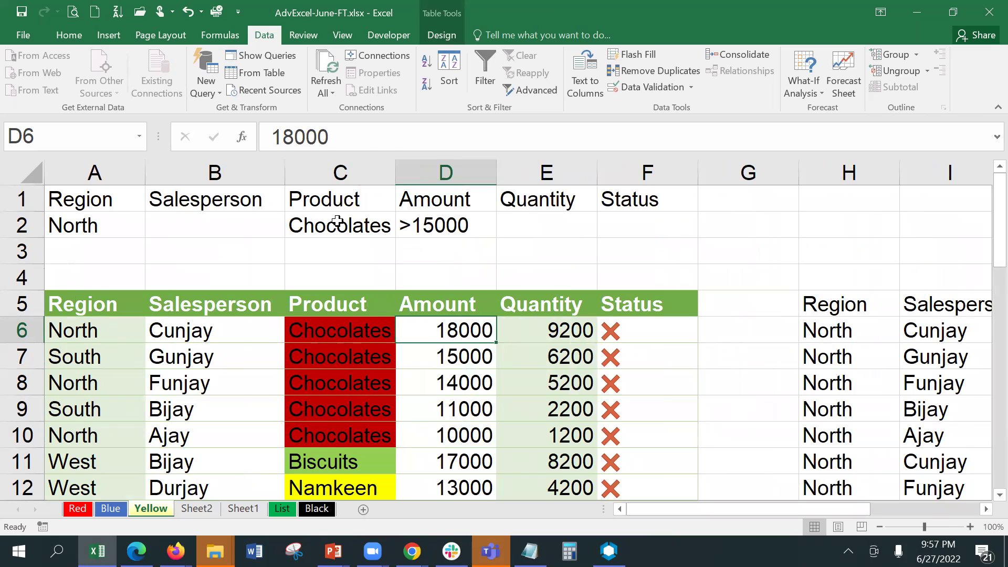
Delete the Chocolates criterion in C2 and the North criterion in A2.
click(338, 221)
key(Delete)
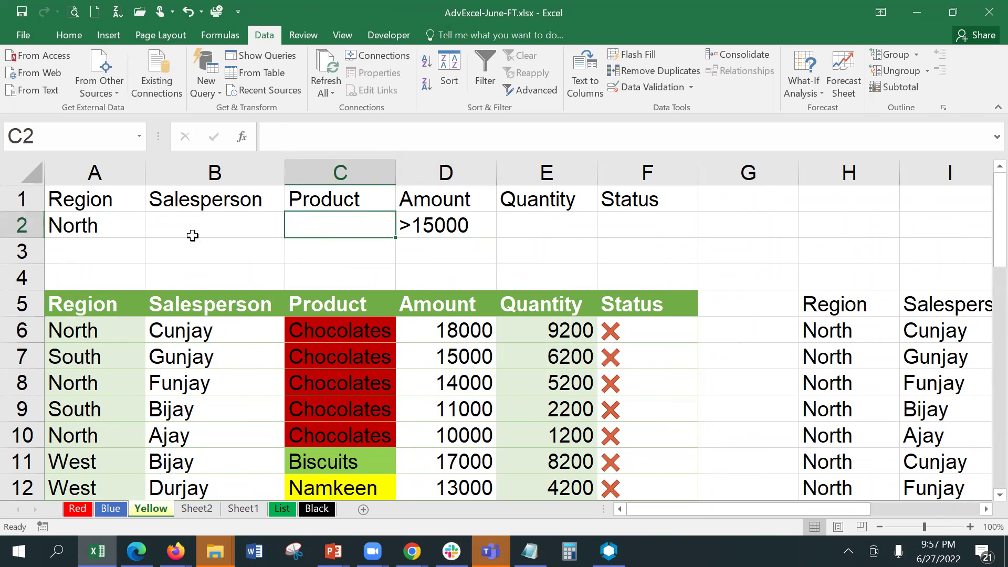
click(55, 242)
click(69, 225)
key(Delete)
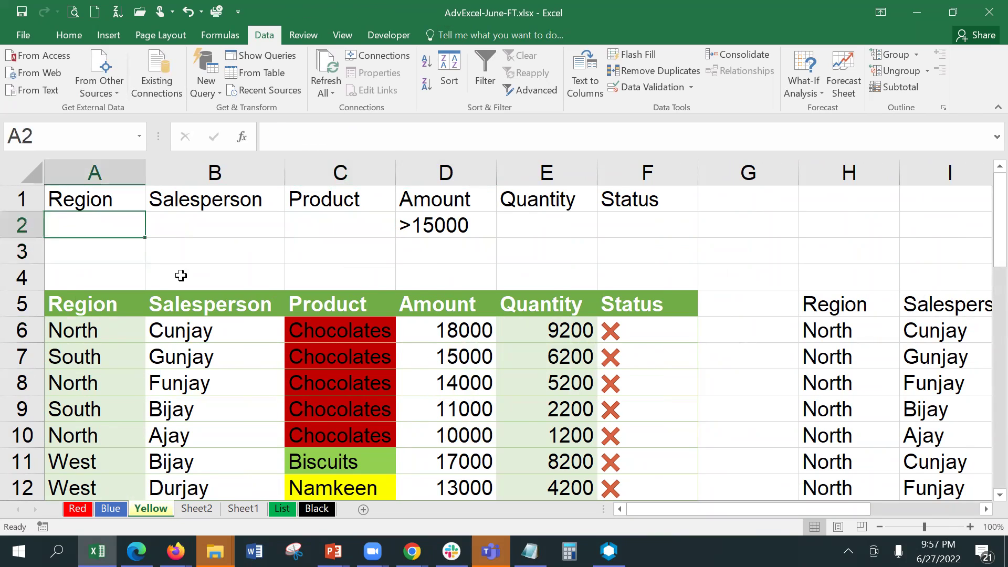
Rerun Advanced Filter to $H$5 with only Amount >15000 and check the last Amount, 34000.
click(261, 346)
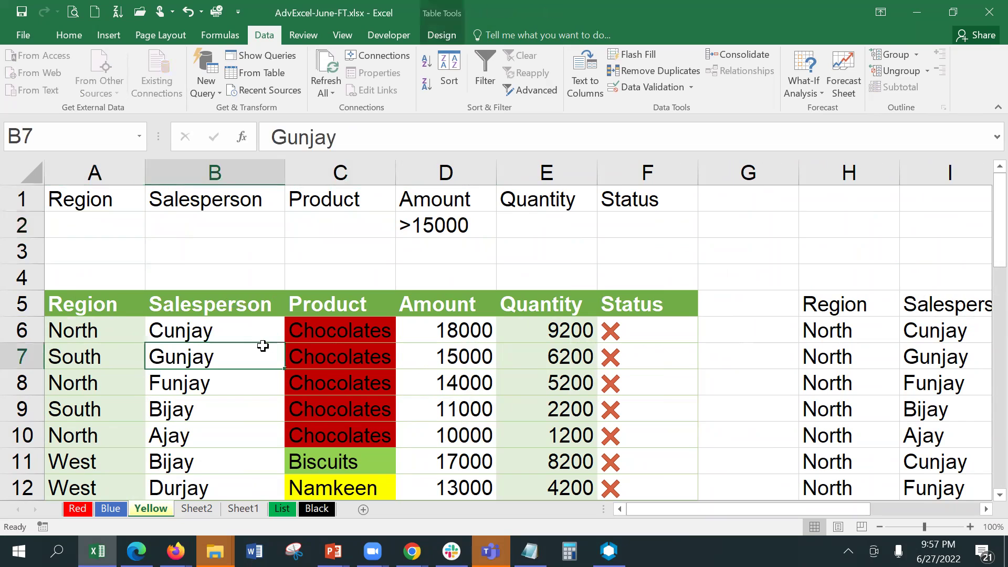
click(553, 87)
click(395, 107)
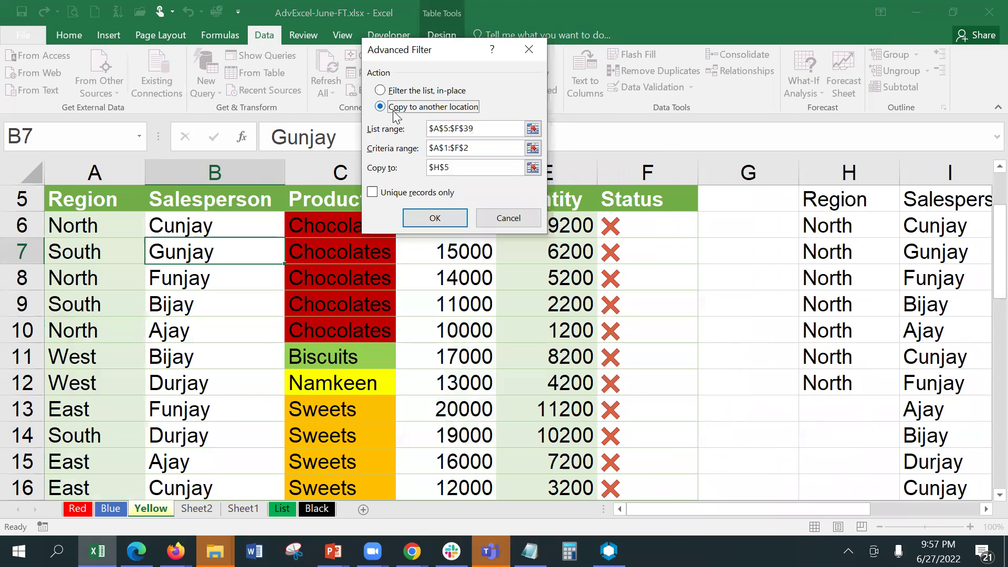
click(463, 168)
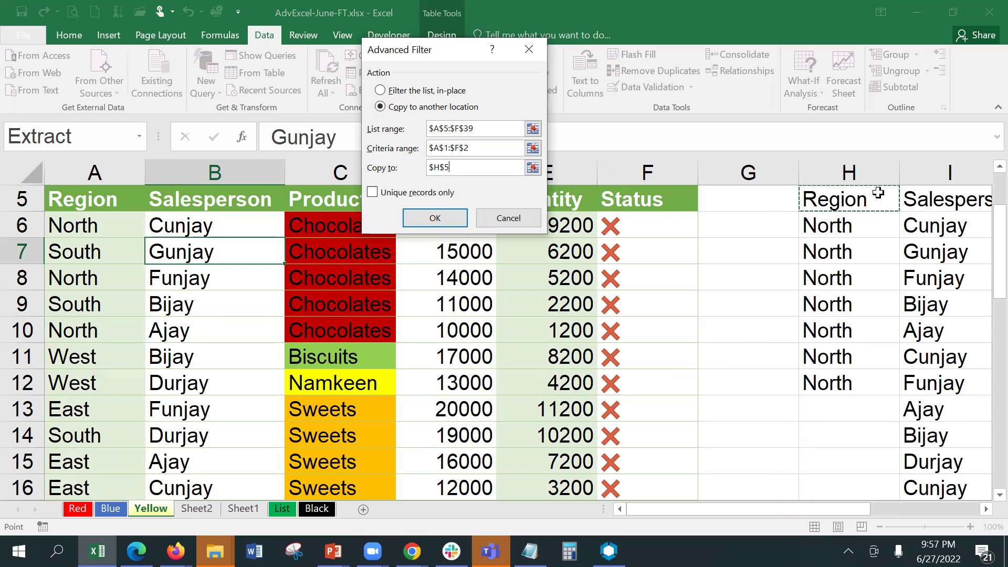
click(435, 218)
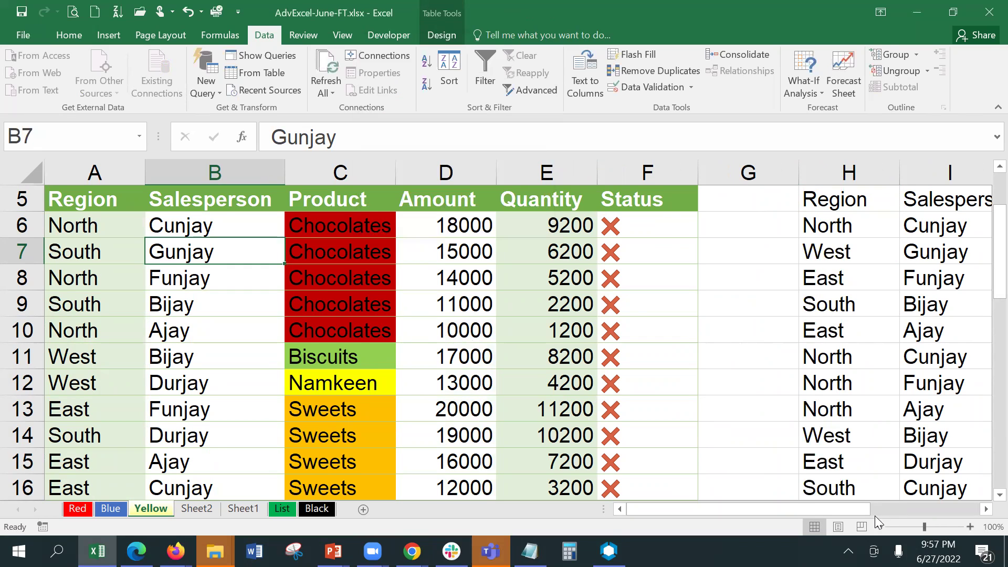
drag(831, 507, 939, 508)
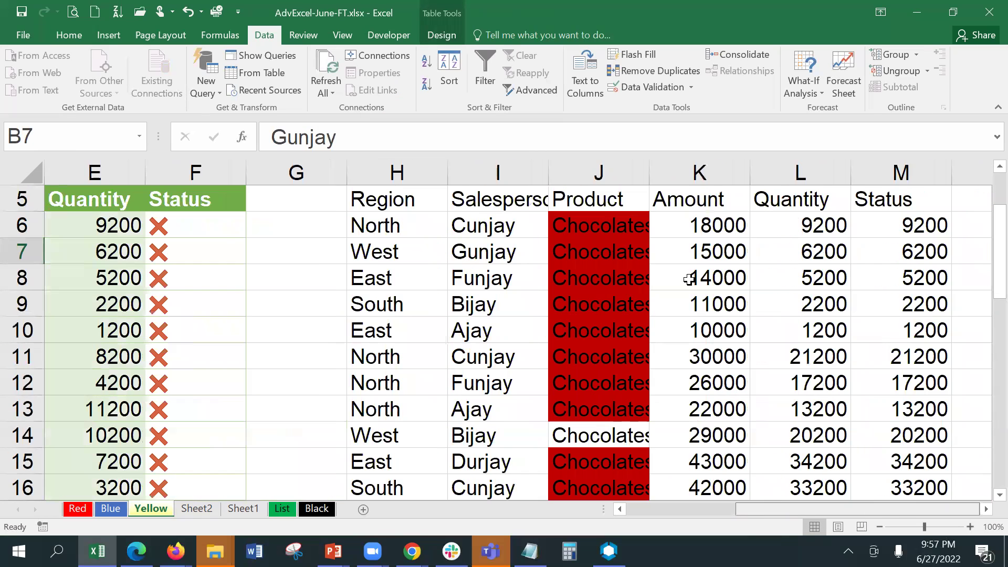
scroll(703, 273, down, 2)
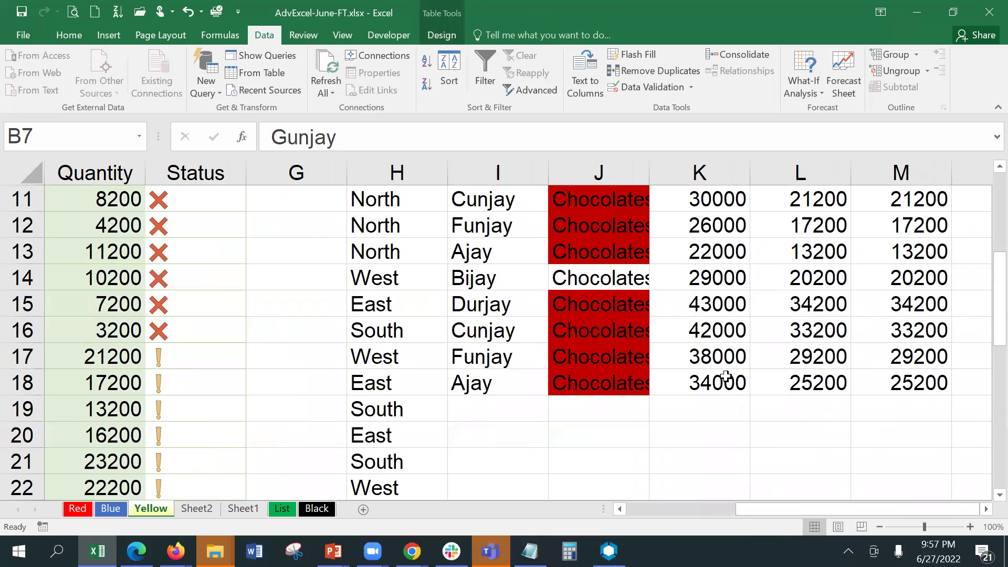
click(726, 387)
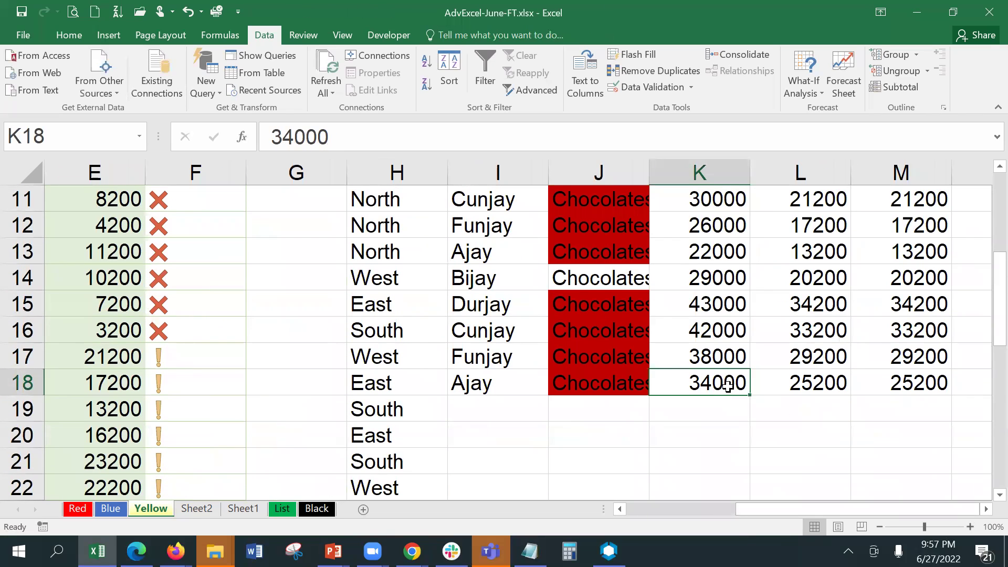
scroll(727, 385, up, 4)
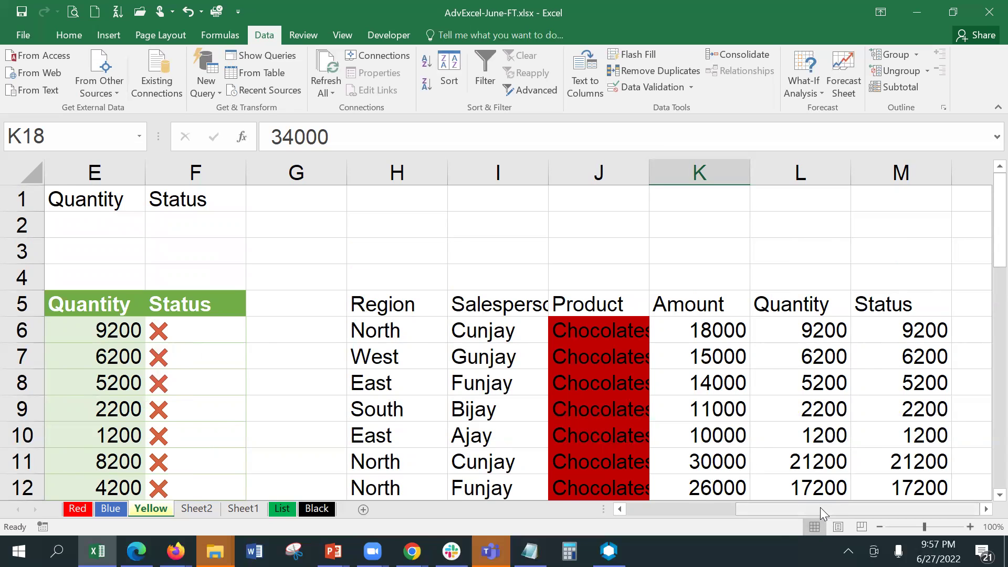
drag(820, 507, 691, 490)
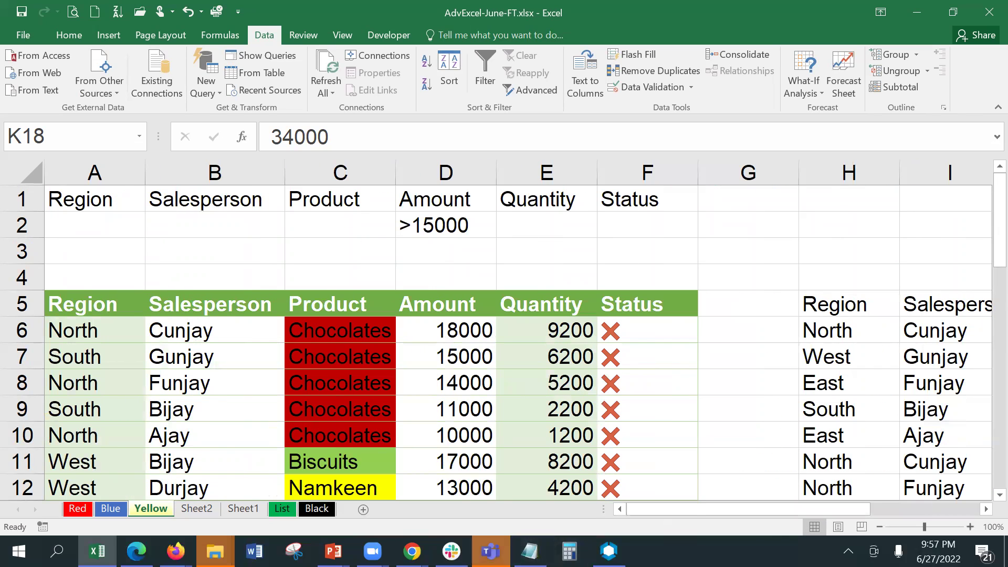
mouse_move(490, 551)
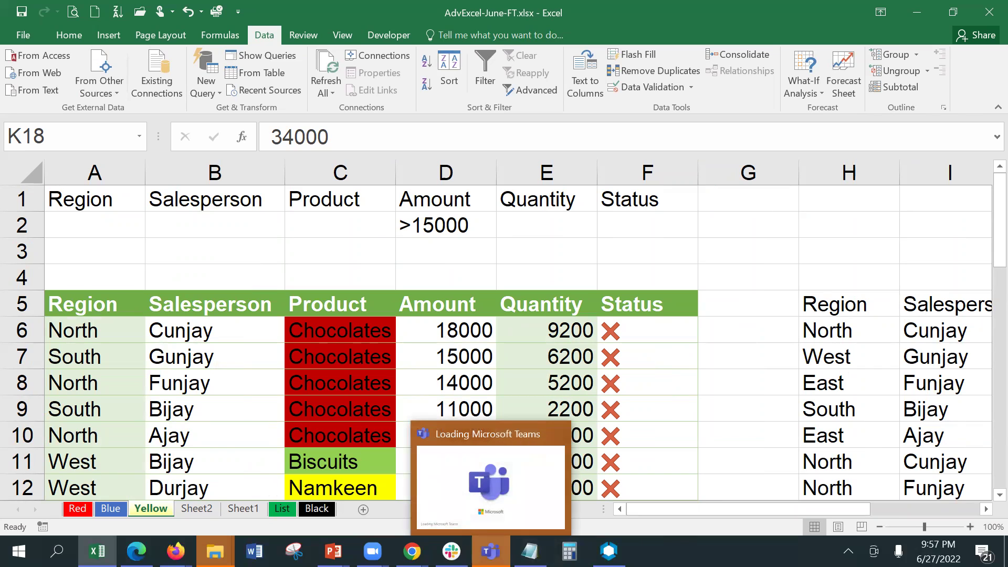
click(427, 228)
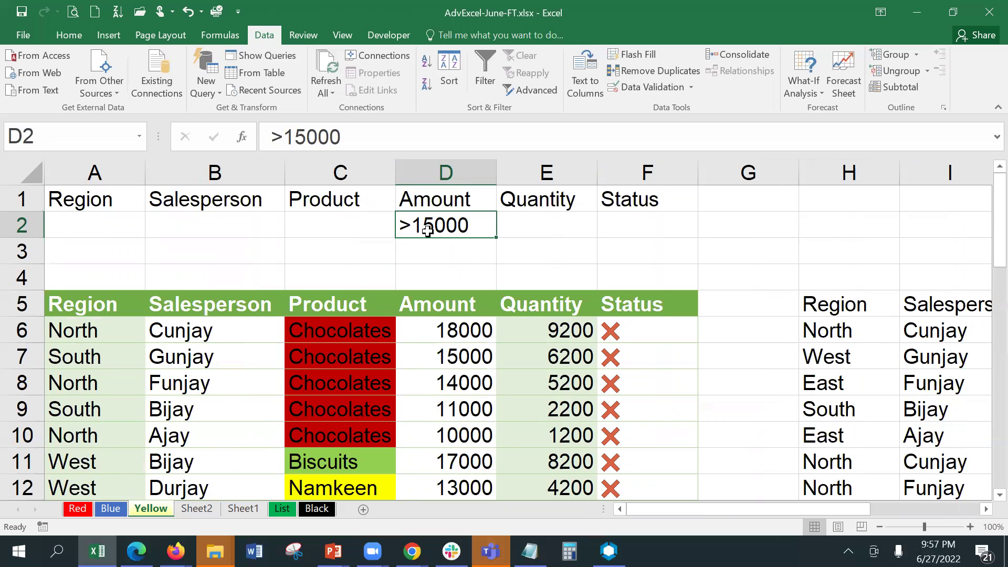
Clear the contents of the old extract area G4:N33 and reselect H5.
drag(776, 279, 948, 470)
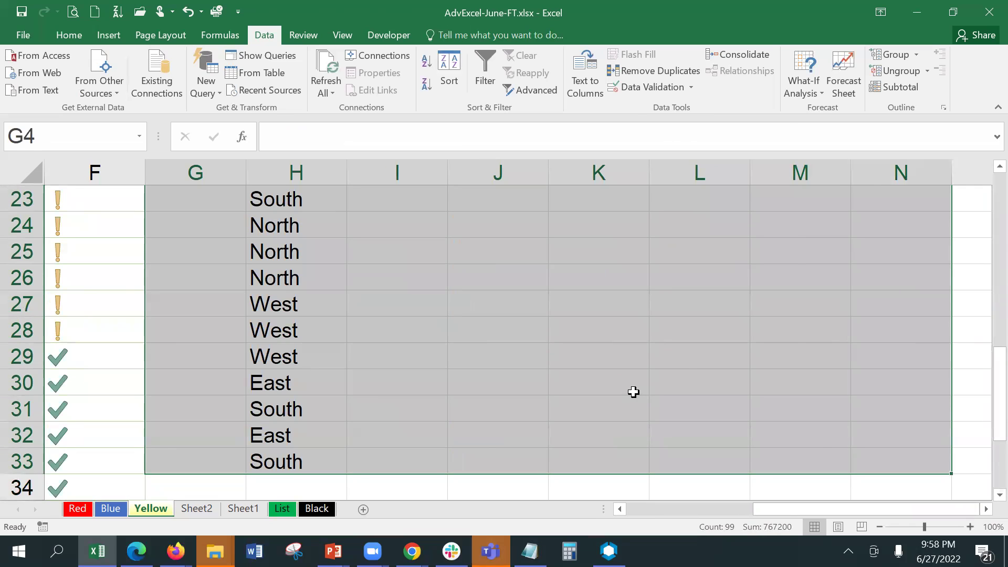
right_click(633, 394)
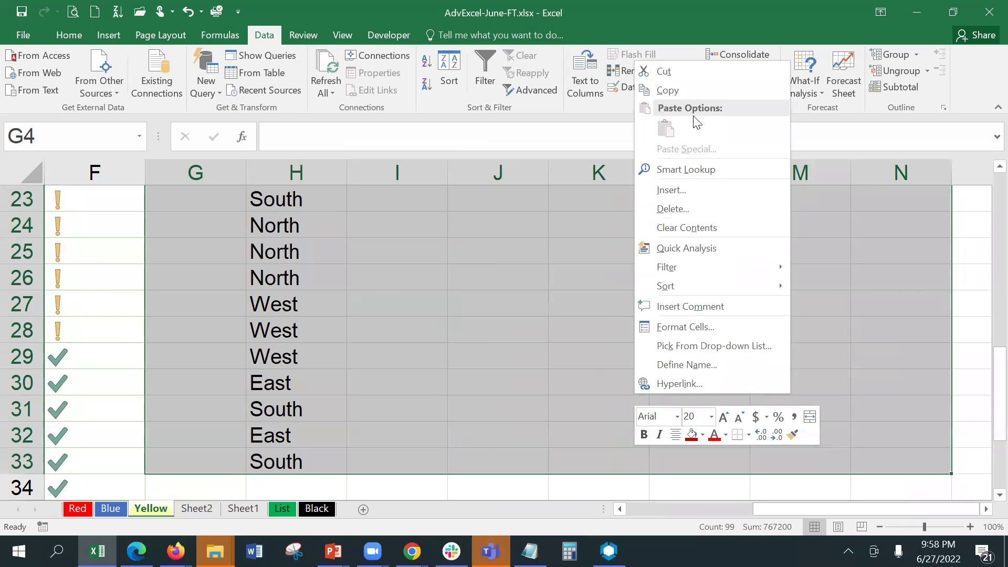
click(690, 232)
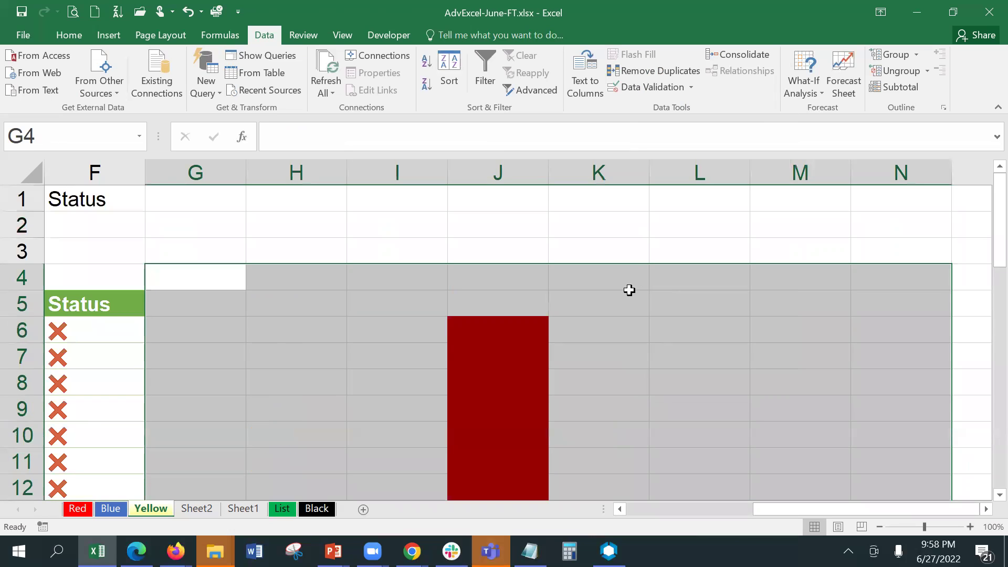
click(305, 295)
drag(759, 511, 629, 506)
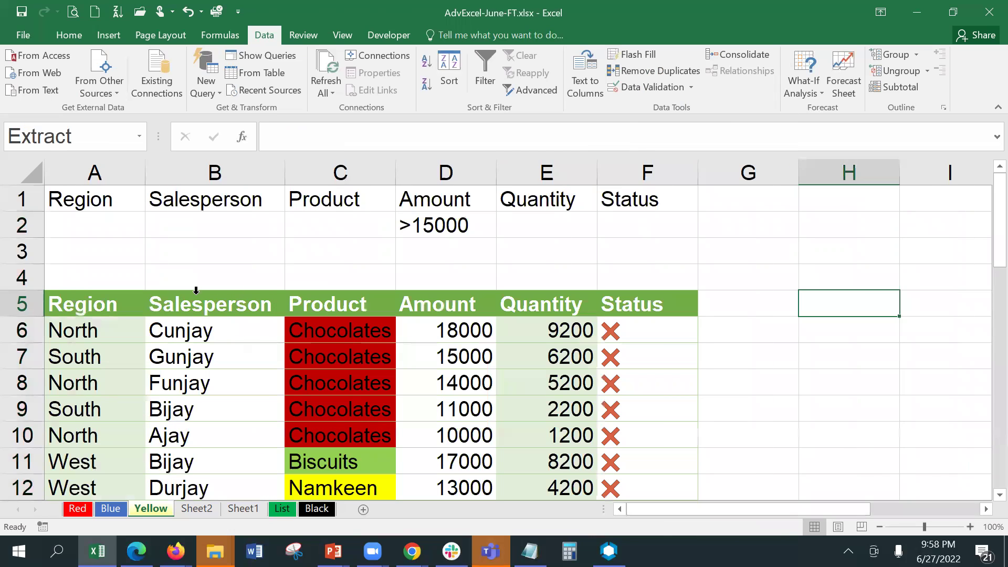
Run Advanced Filter on $A$5:$F$39 with criteria $A$1:$F$2, copying to Yellow!Extract at H5.
click(164, 306)
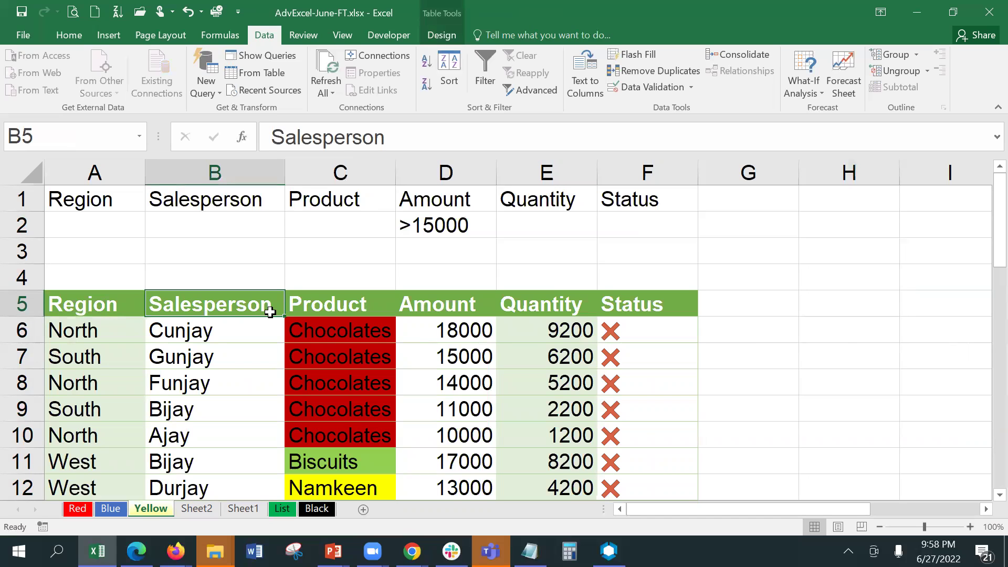
click(235, 340)
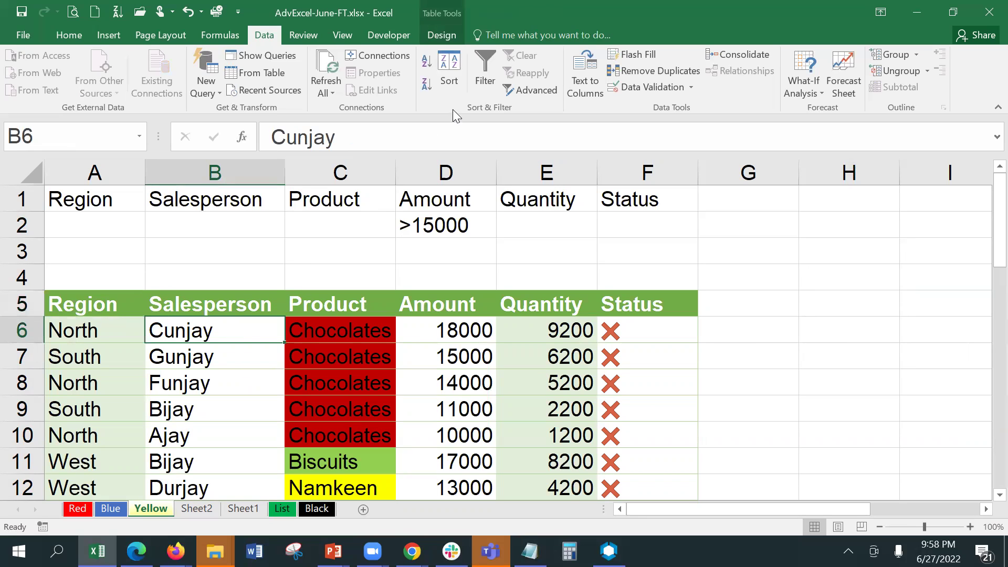
click(518, 90)
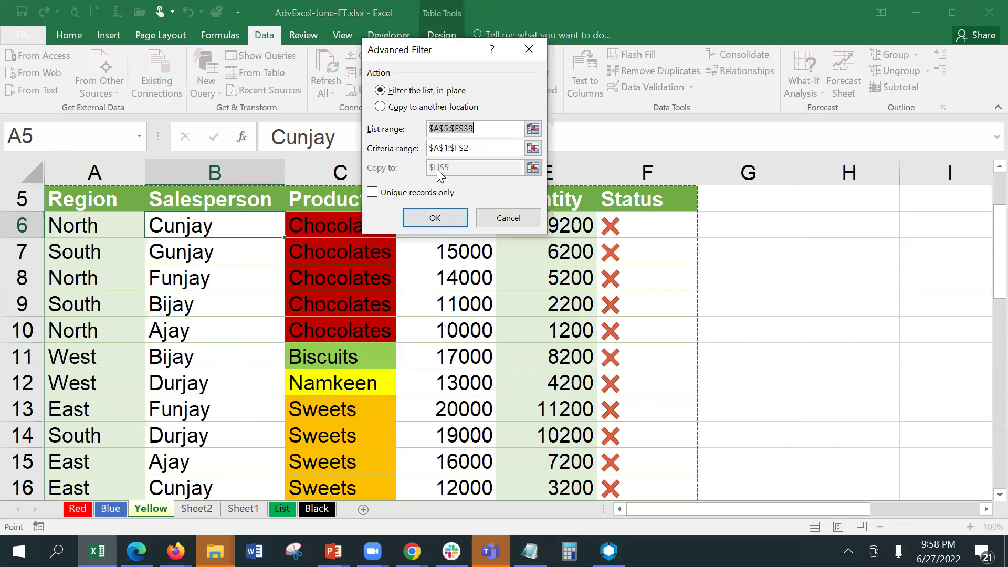
click(380, 107)
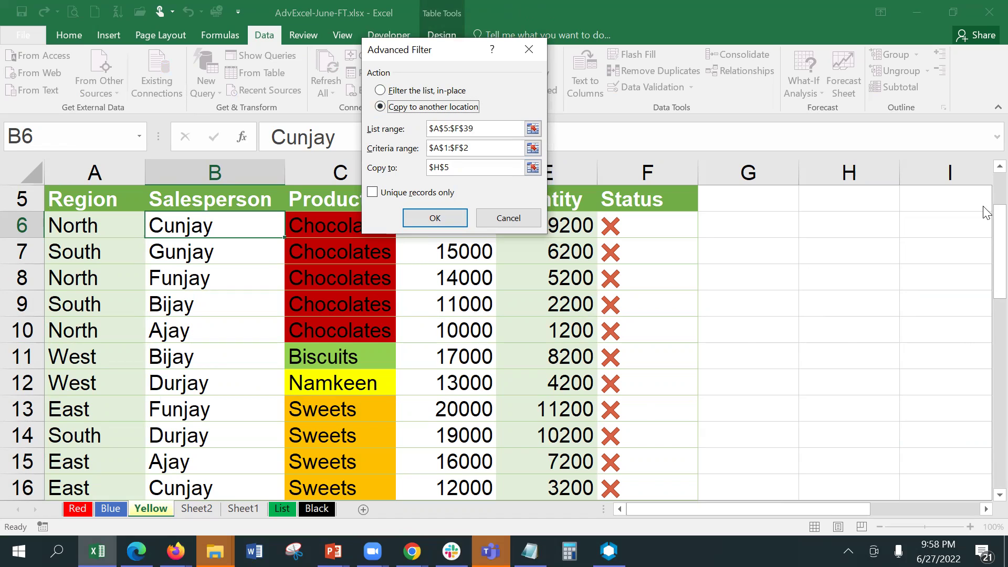
click(486, 130)
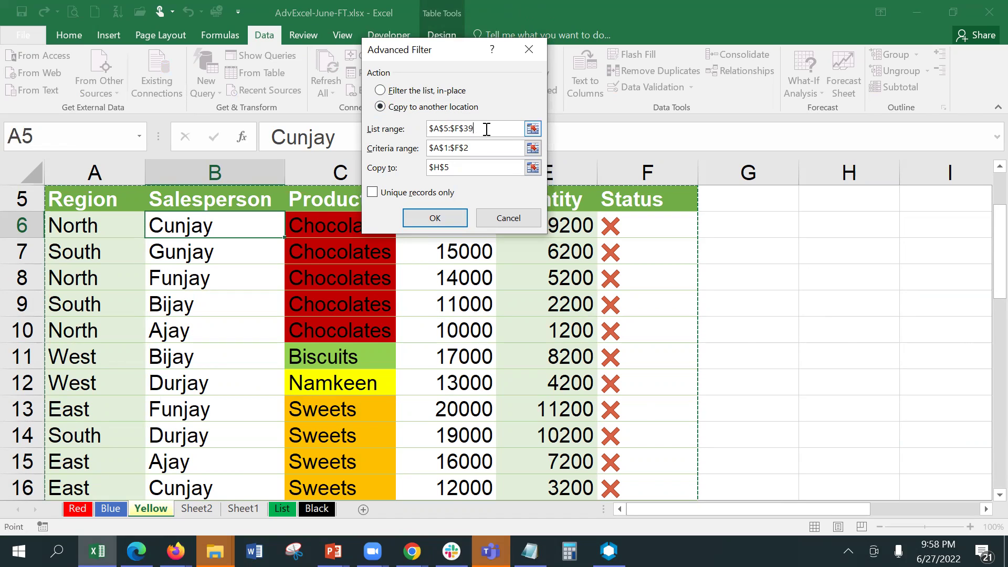
click(472, 147)
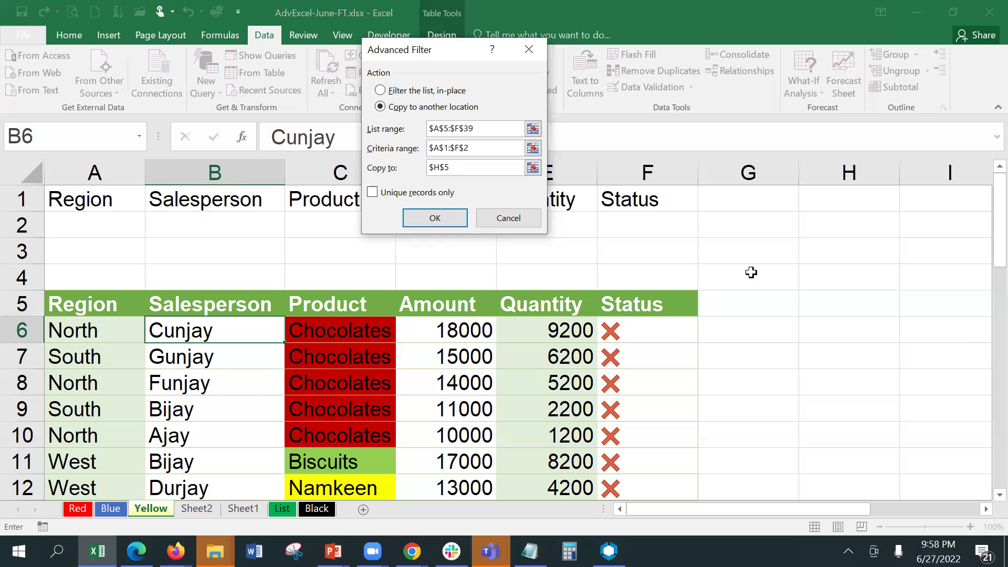
click(829, 302)
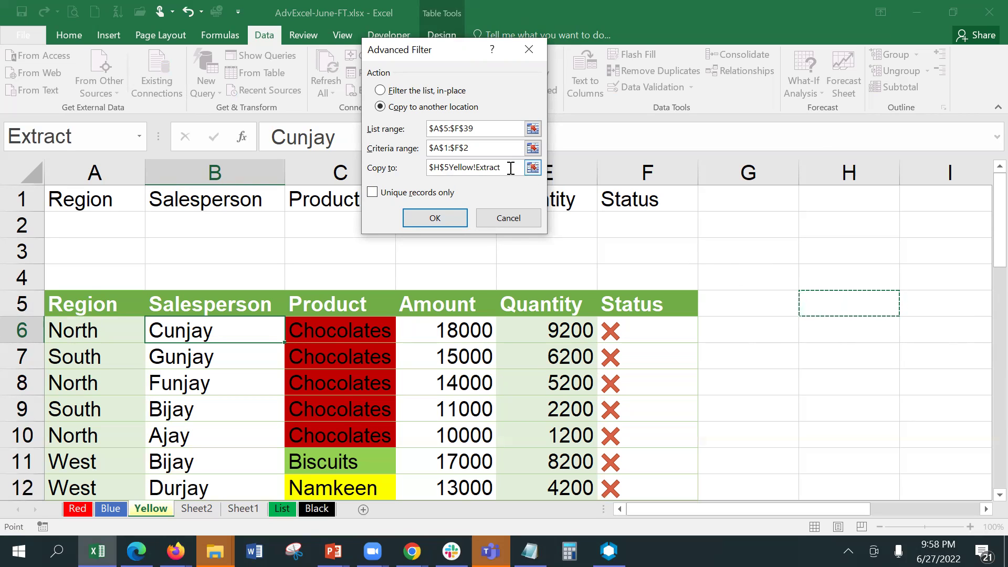
drag(510, 168, 415, 167)
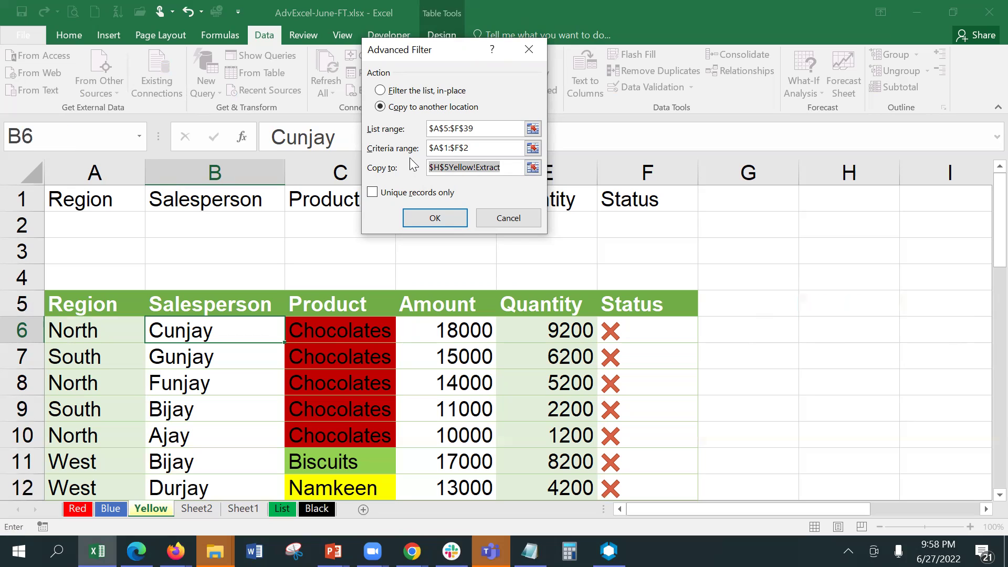
click(841, 308)
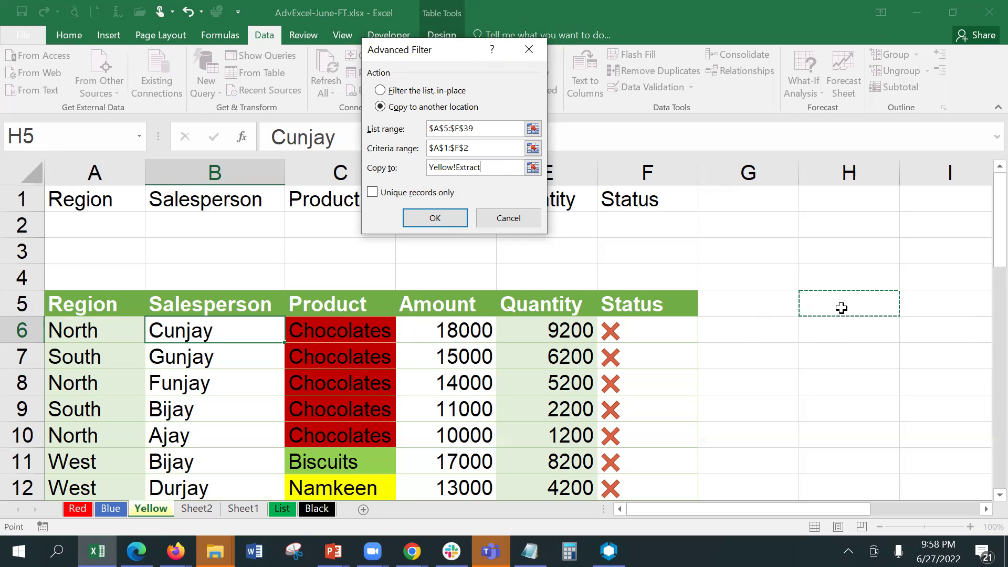
click(454, 218)
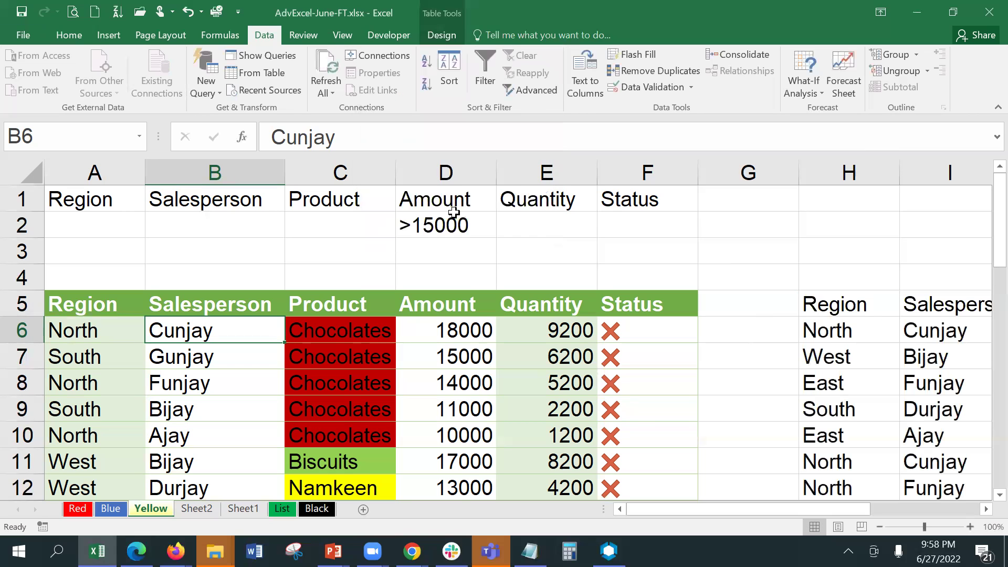
drag(721, 507, 803, 507)
scroll(840, 336, down, 1)
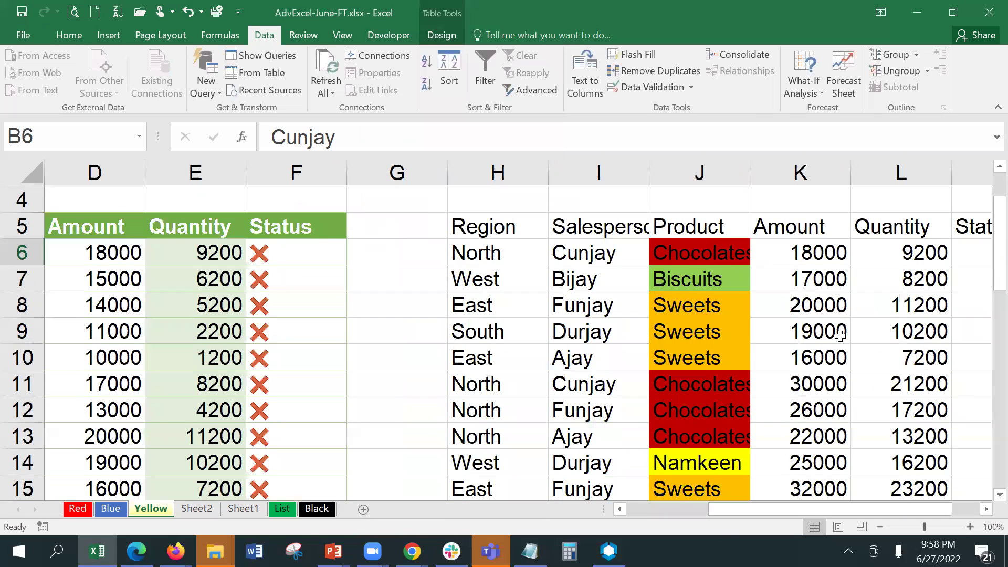
scroll(840, 336, down, 9)
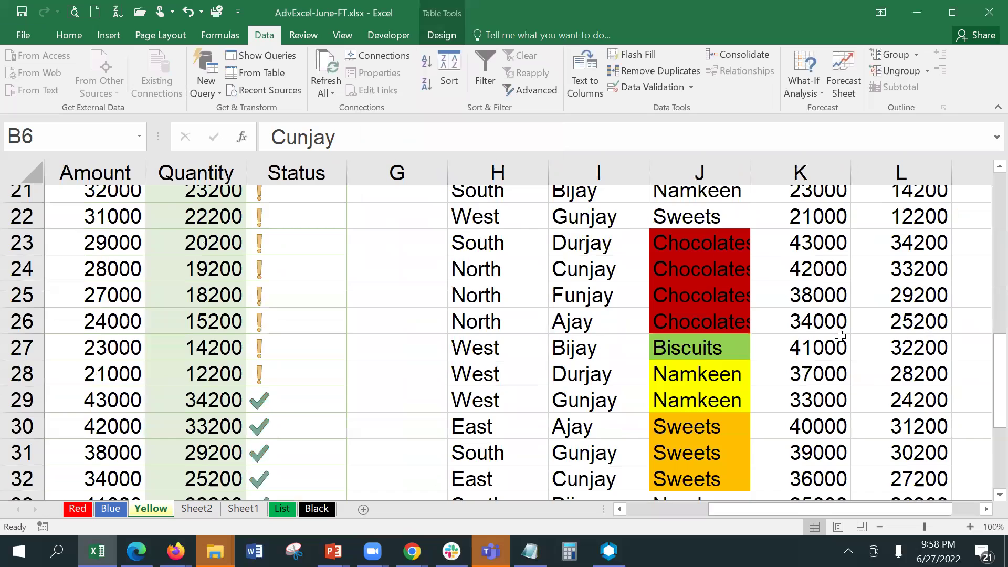
scroll(840, 335, up, 8)
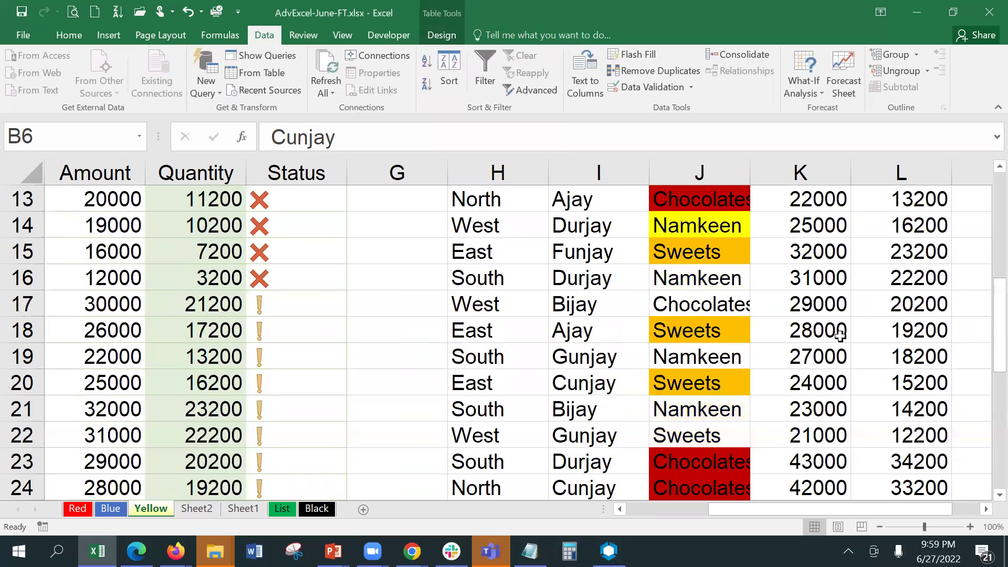
scroll(840, 336, up, 2)
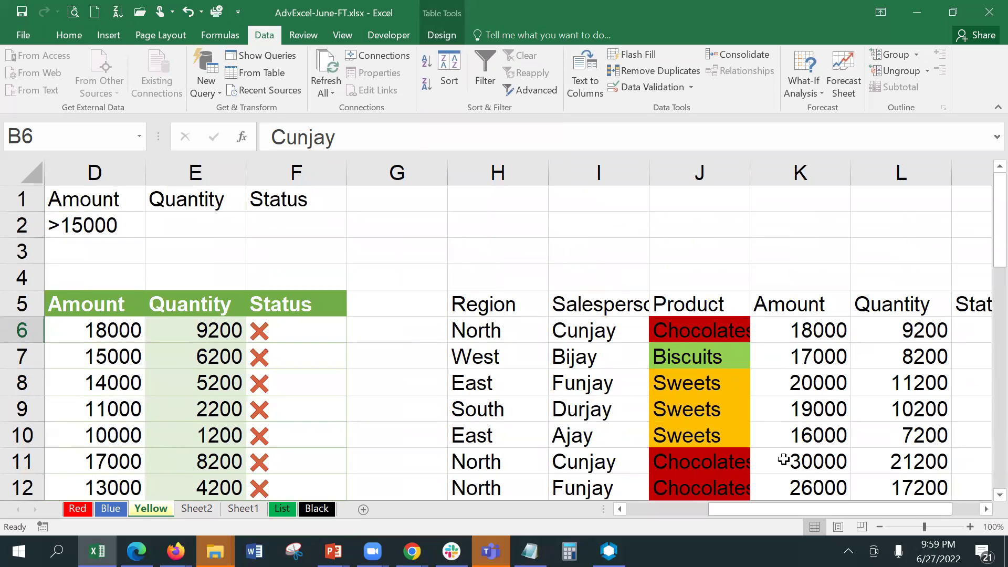
drag(744, 507, 622, 511)
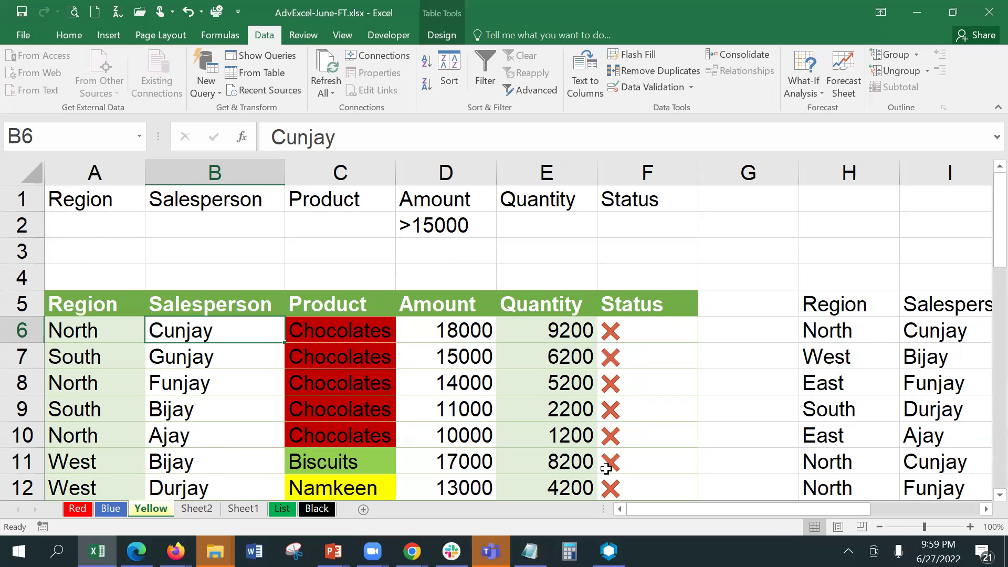
scroll(569, 263, down, 7)
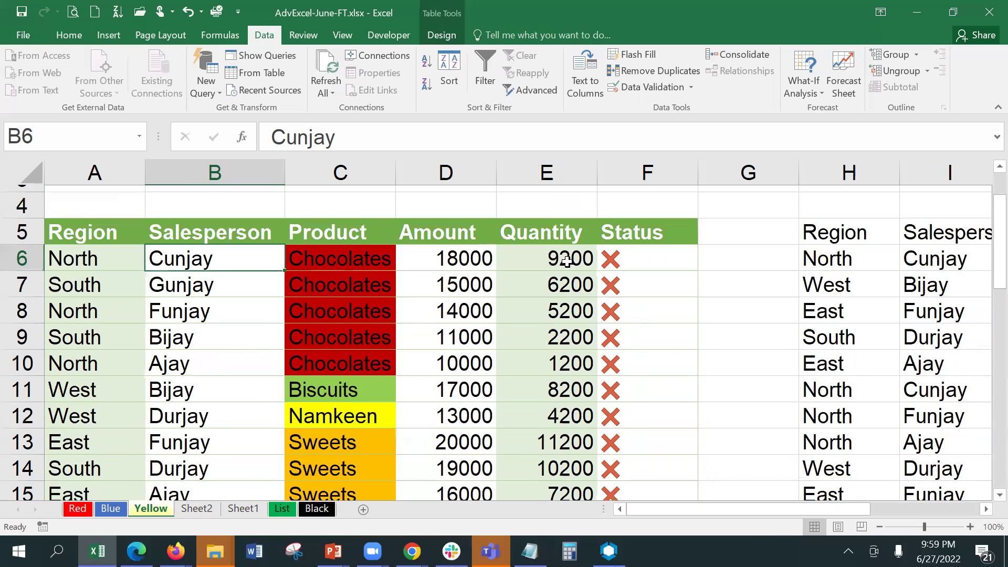
scroll(563, 265, down, 4)
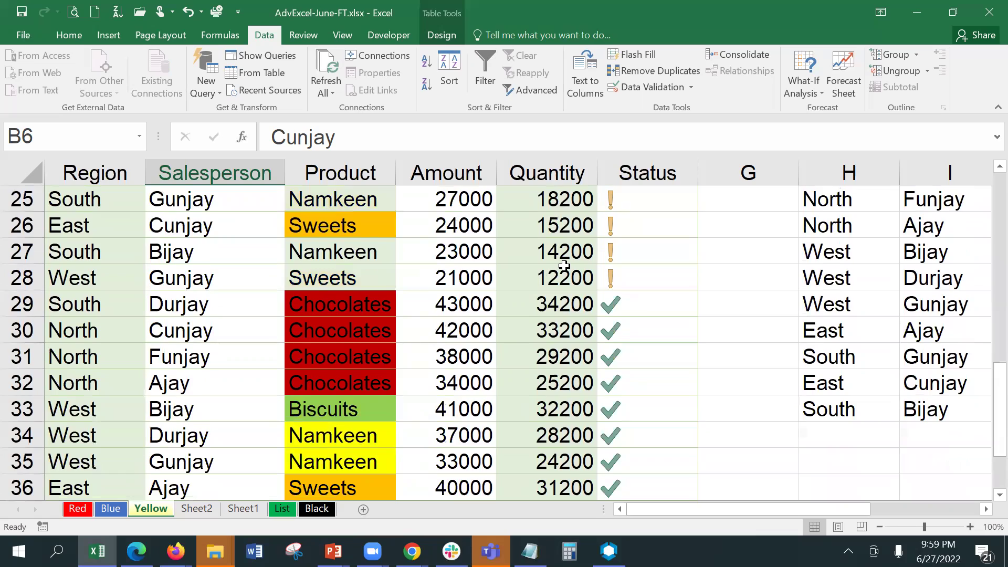
scroll(564, 266, up, 11)
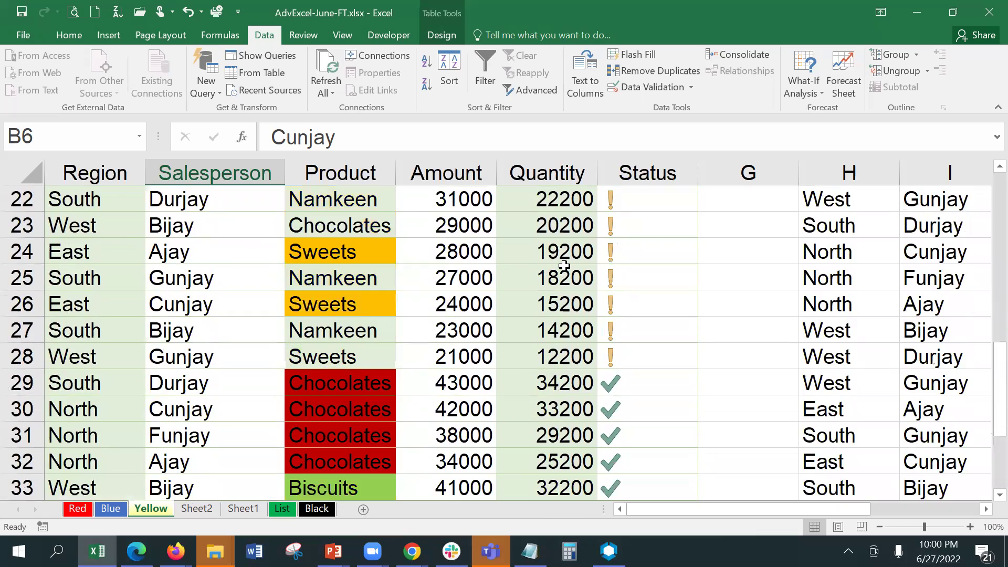
scroll(564, 266, up, 1)
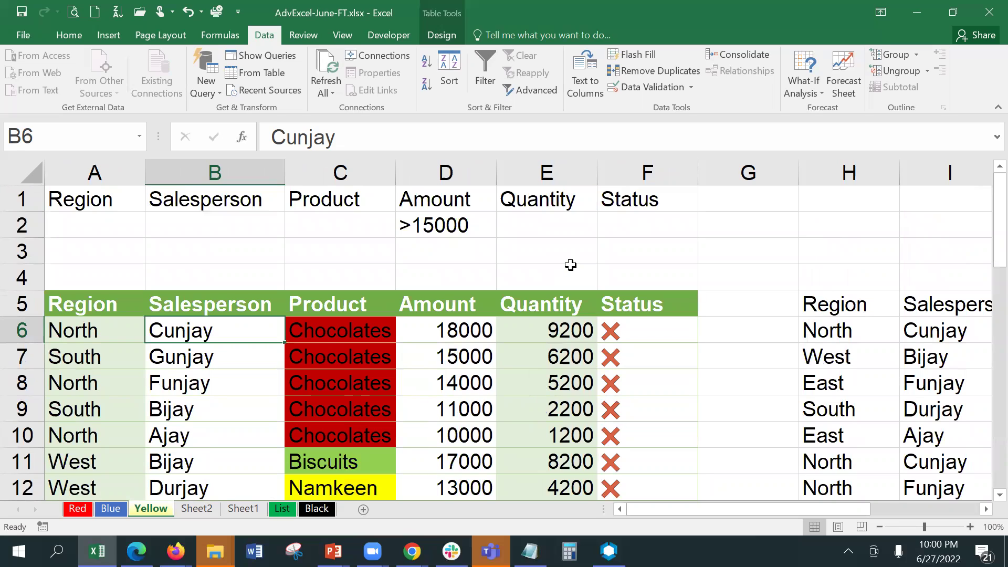
click(581, 247)
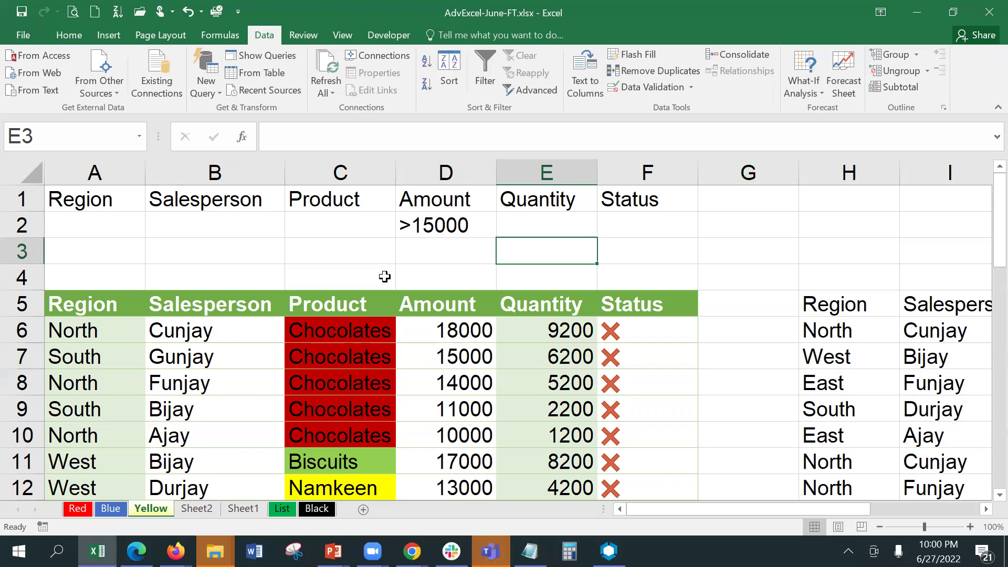
click(640, 326)
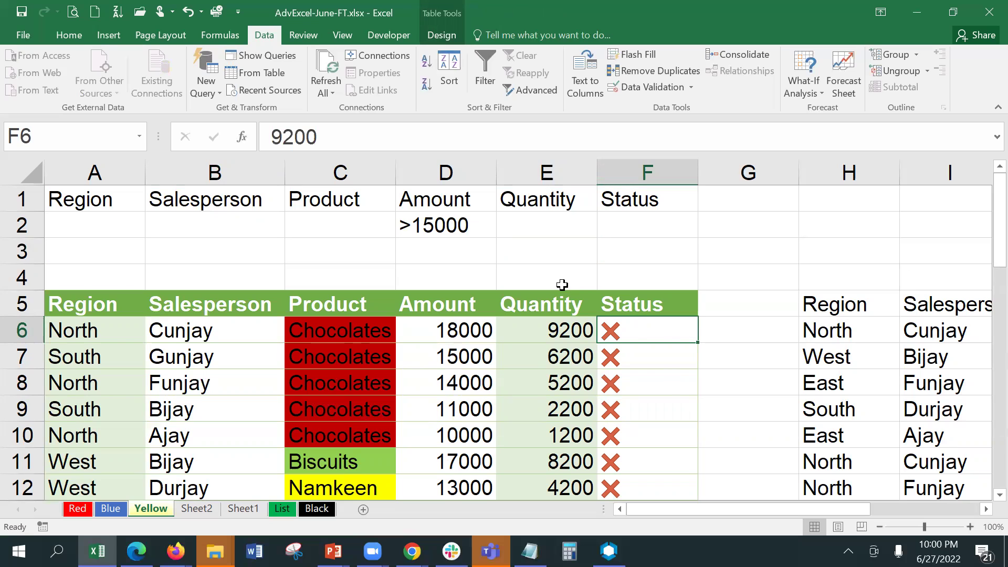
Preview the Conditional Formatting Icon Sets on the Home tab, closing without applying any.
click(84, 34)
click(573, 89)
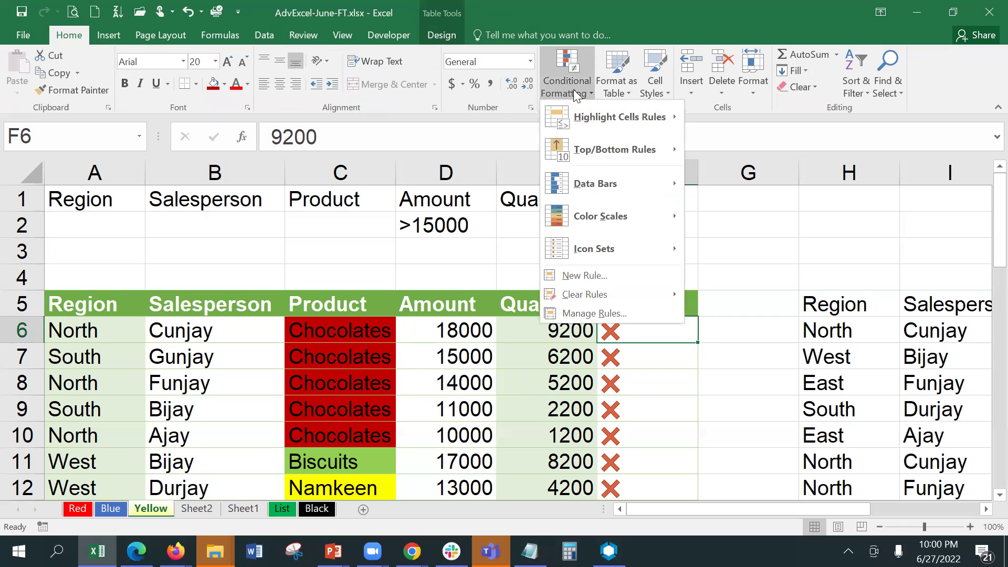
mouse_move(606, 252)
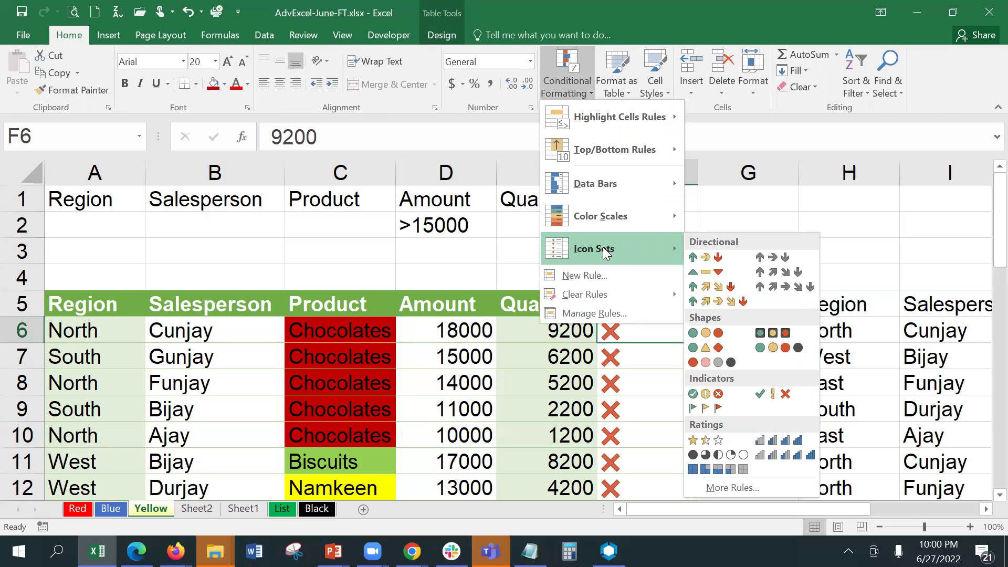
click(854, 210)
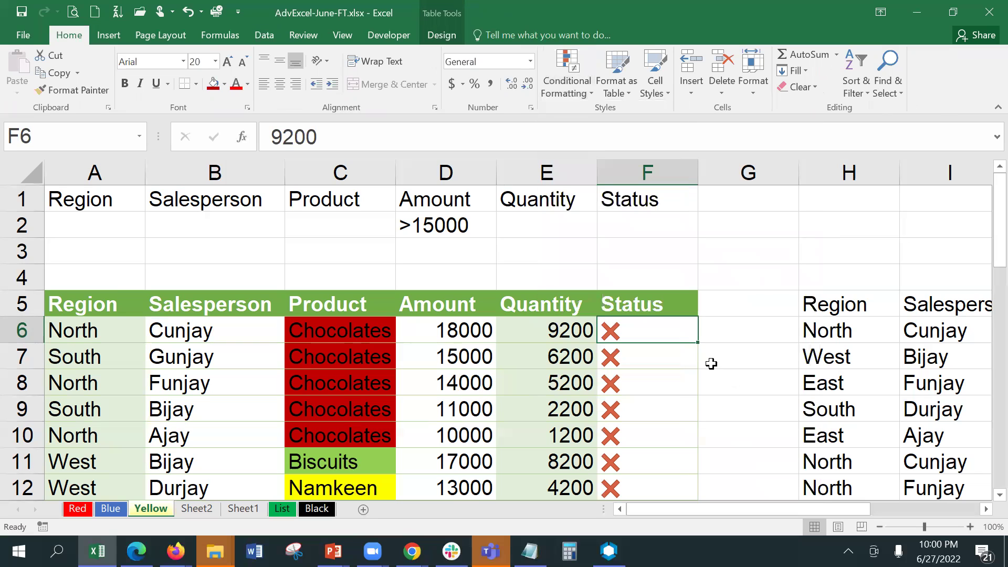
drag(695, 504, 681, 466)
click(192, 329)
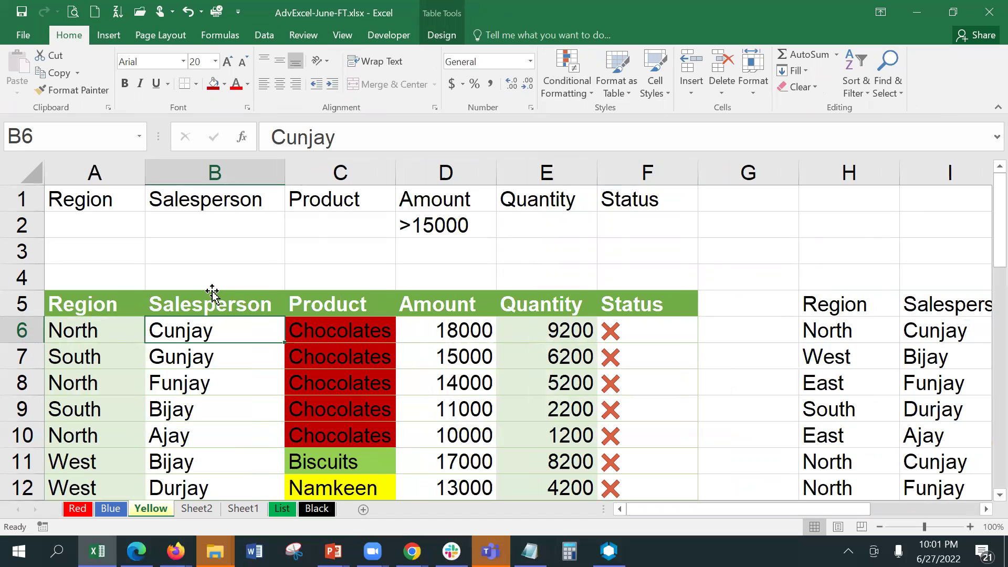
click(344, 252)
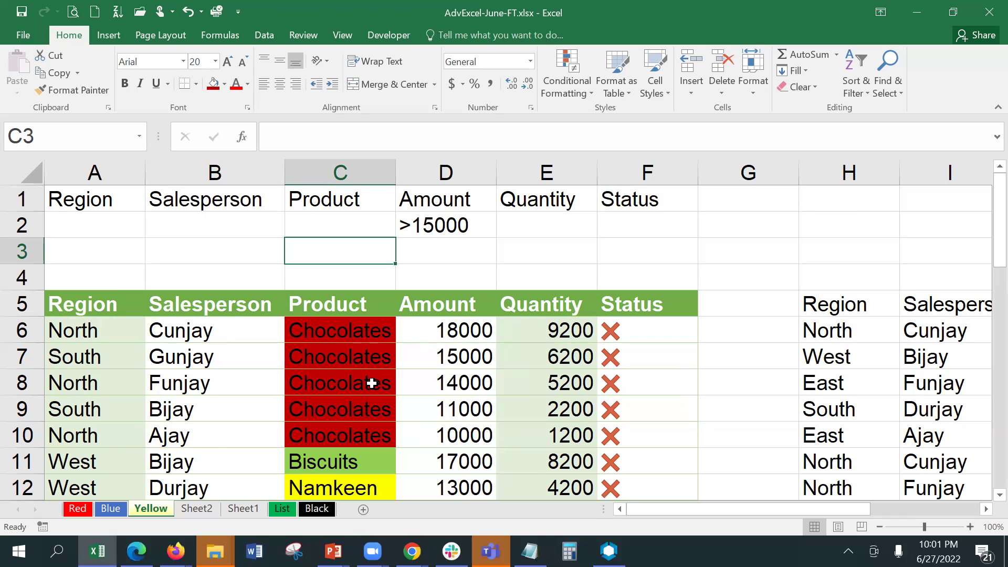
click(332, 370)
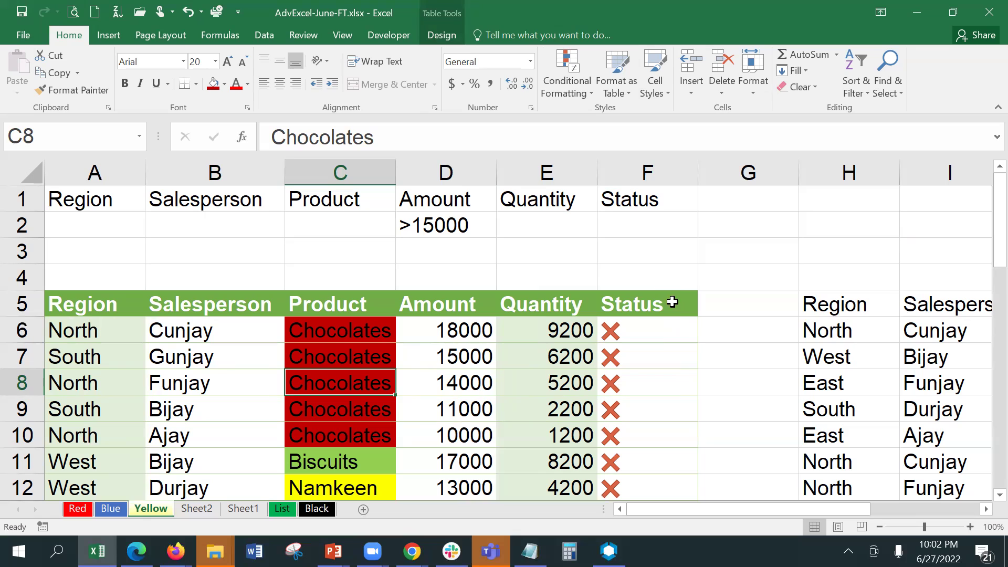
click(668, 284)
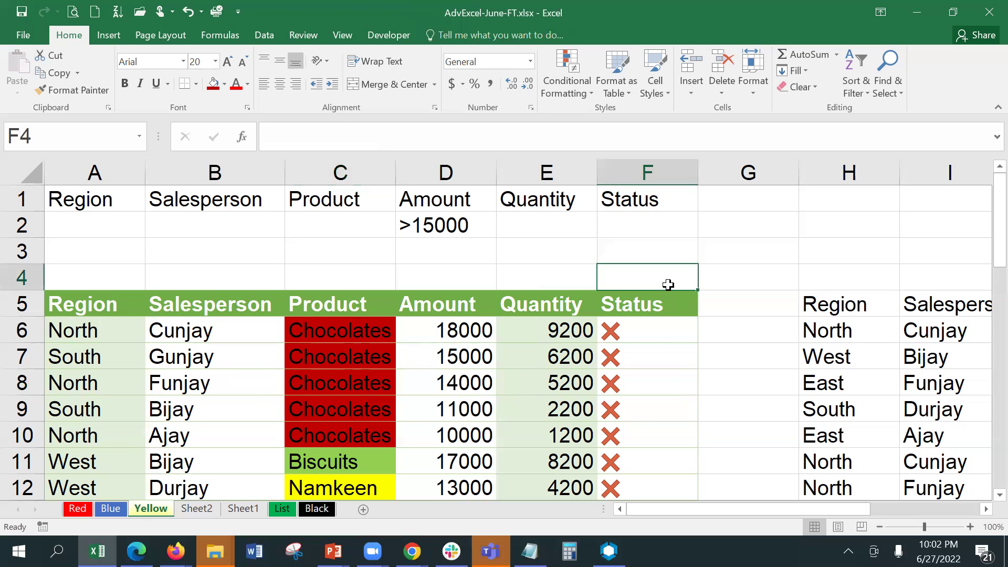